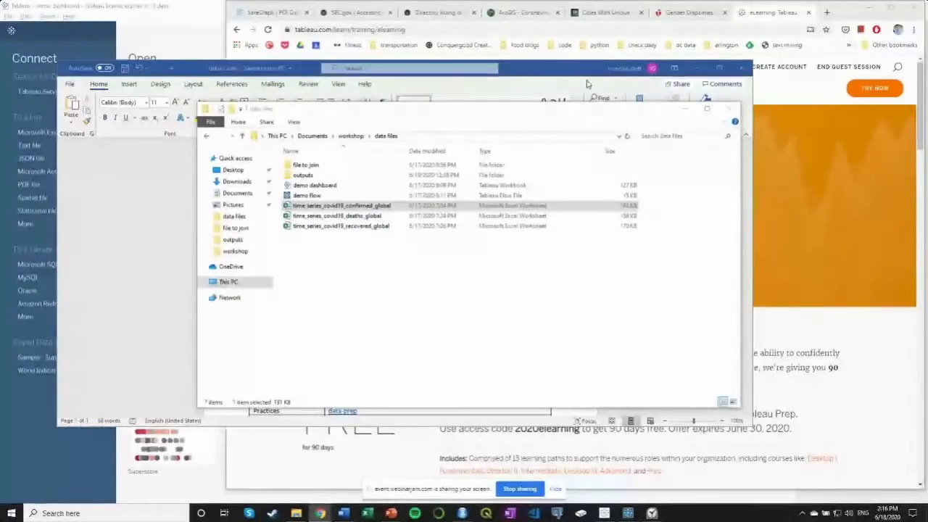
# Step: Switch to the browser, follow the elearning.tableau.com link on the Tableau eLearning page, and sign in with the prefilled account details
pyautogui.click(836, 16)
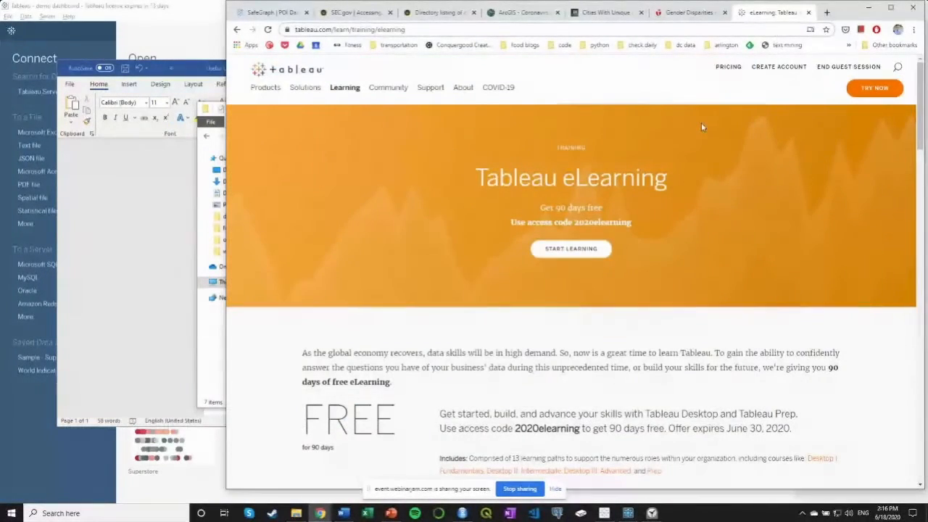
pyautogui.doubleClick(845, 13)
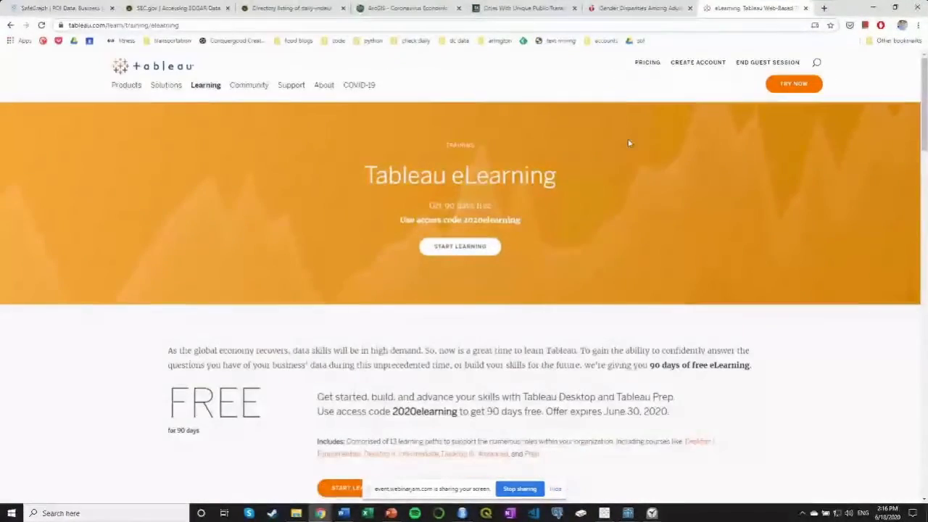
pyautogui.scroll(-2, 362, 310)
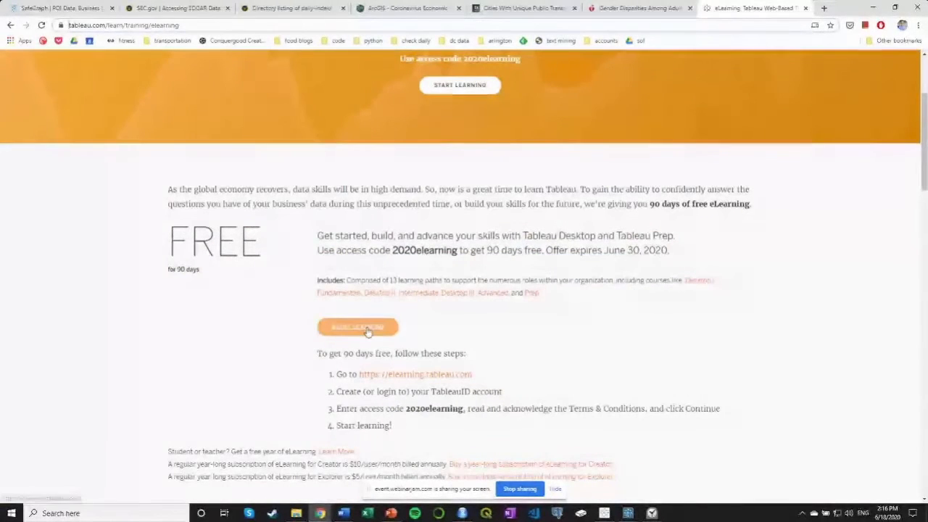
pyautogui.click(441, 376)
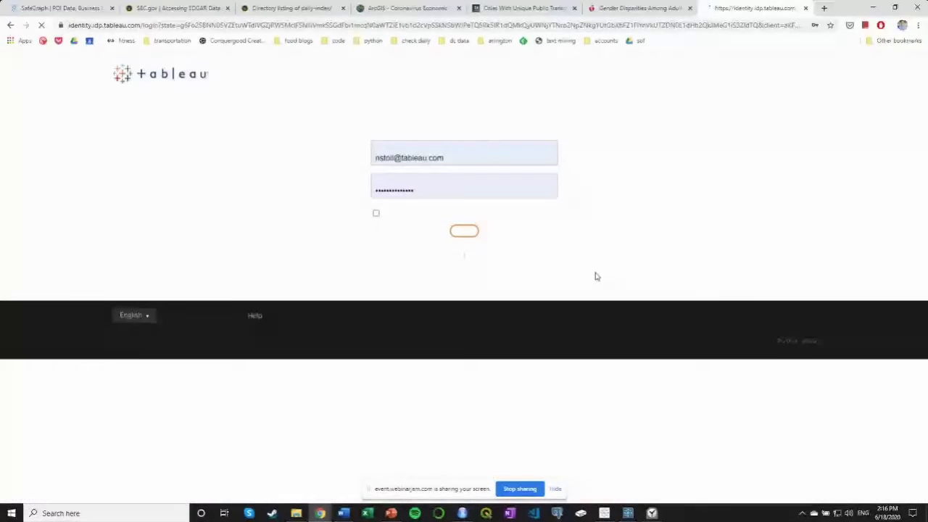
pyautogui.click(464, 274)
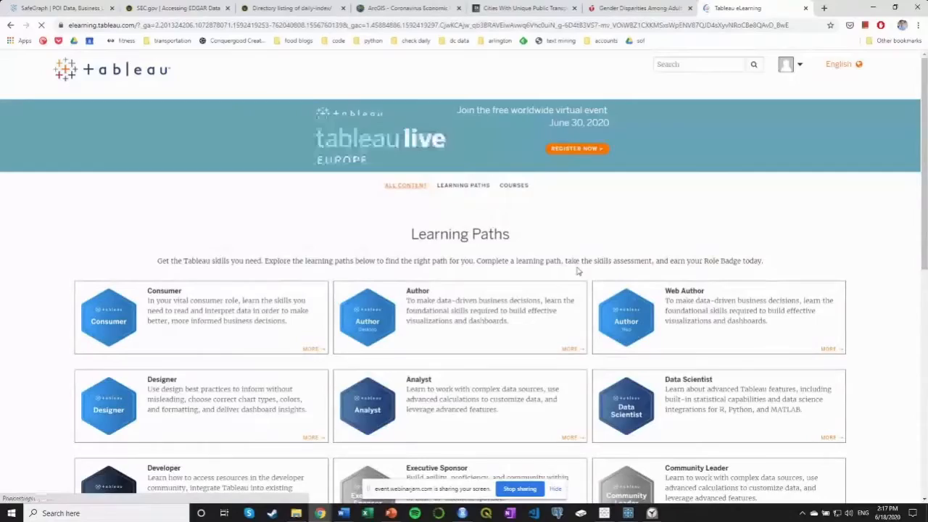
# Step: Look through the learning paths and courses offered on the Tableau eLearning site, and minimize the browser
pyautogui.scroll(-5, 578, 271)
pyautogui.scroll(3, 601, 265)
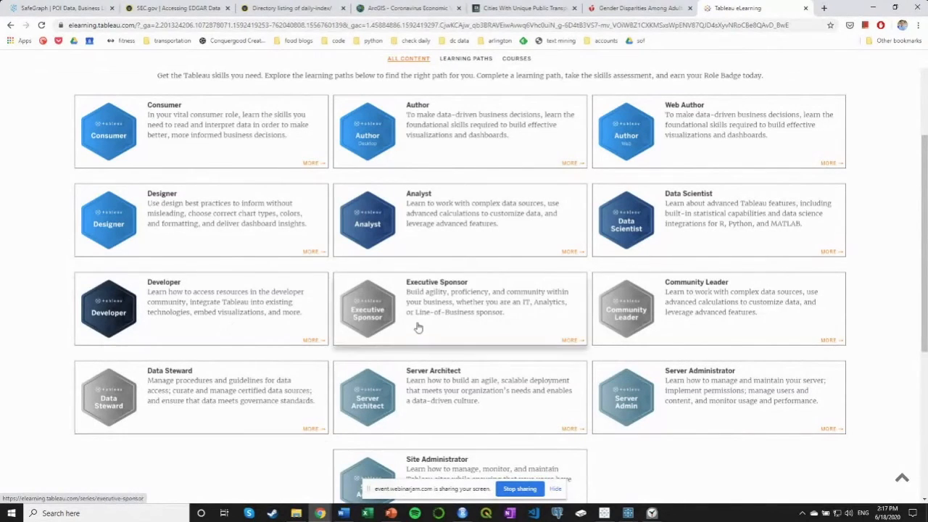
pyautogui.scroll(-2, 393, 268)
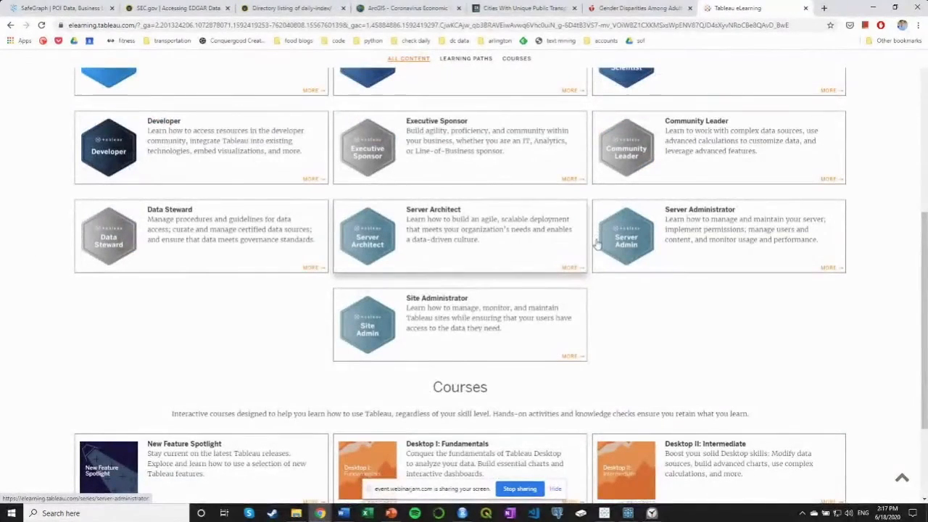
pyautogui.scroll(-2, 611, 242)
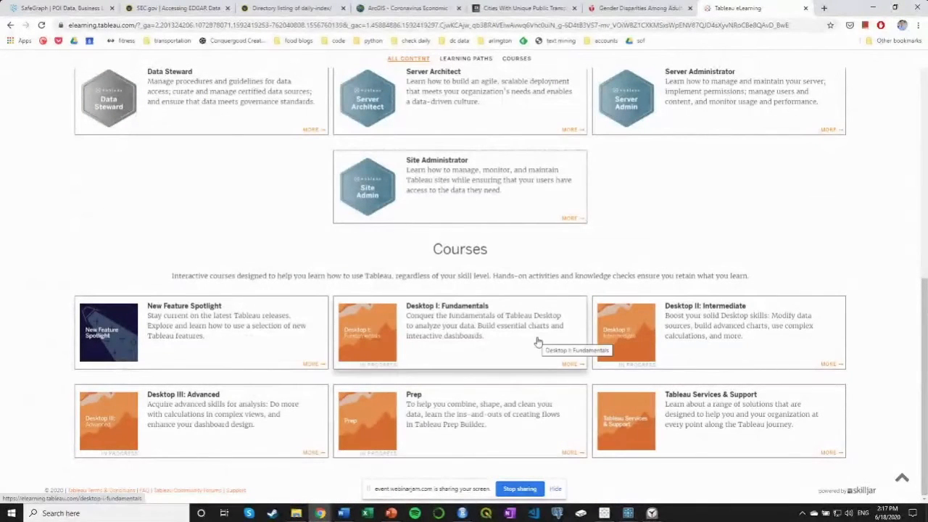
pyautogui.click(873, 7)
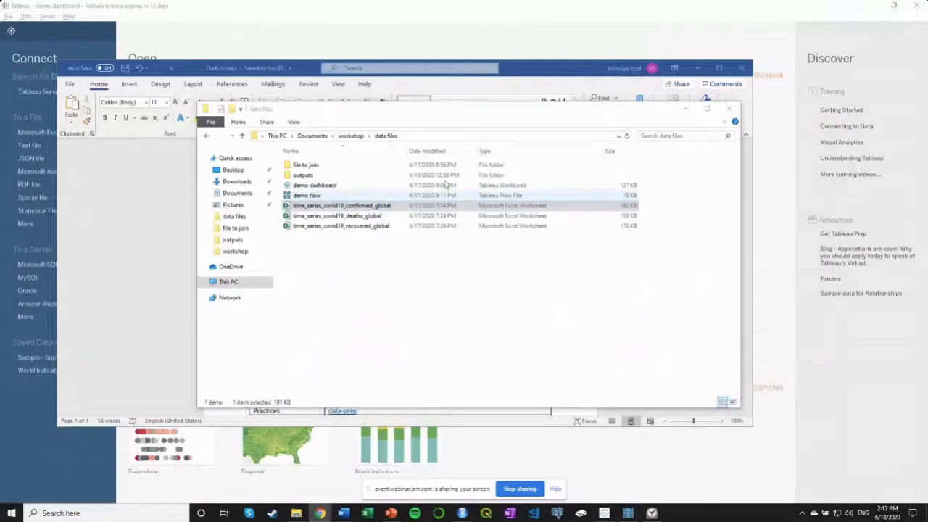
# Step: Bring up the Useful Links document, view its link table in a maximized window, and minimize it
pyautogui.click(178, 196)
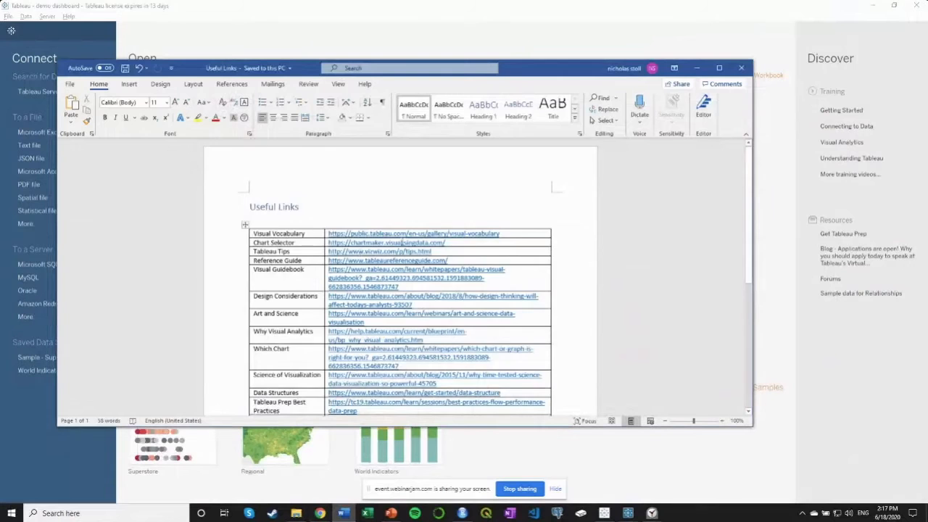
pyautogui.scroll(-2, 403, 243)
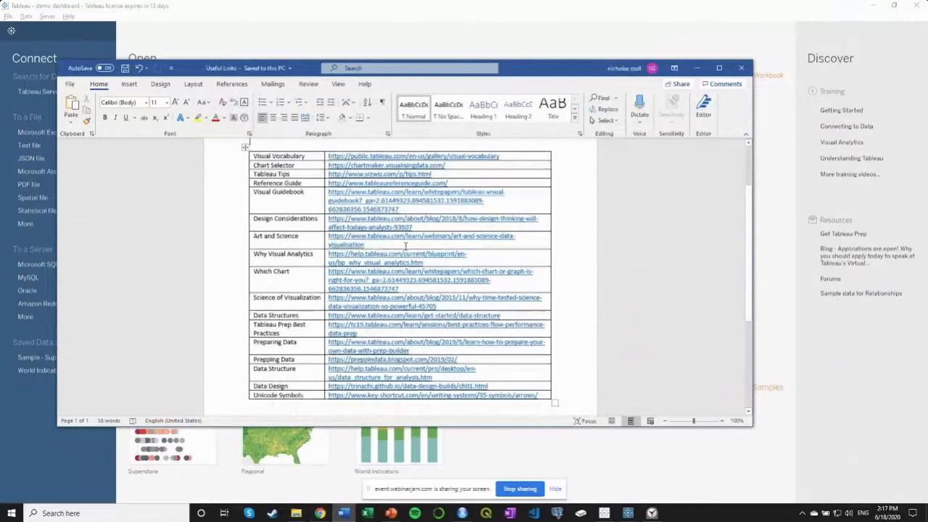
pyautogui.click(719, 68)
pyautogui.scroll(2, 524, 246)
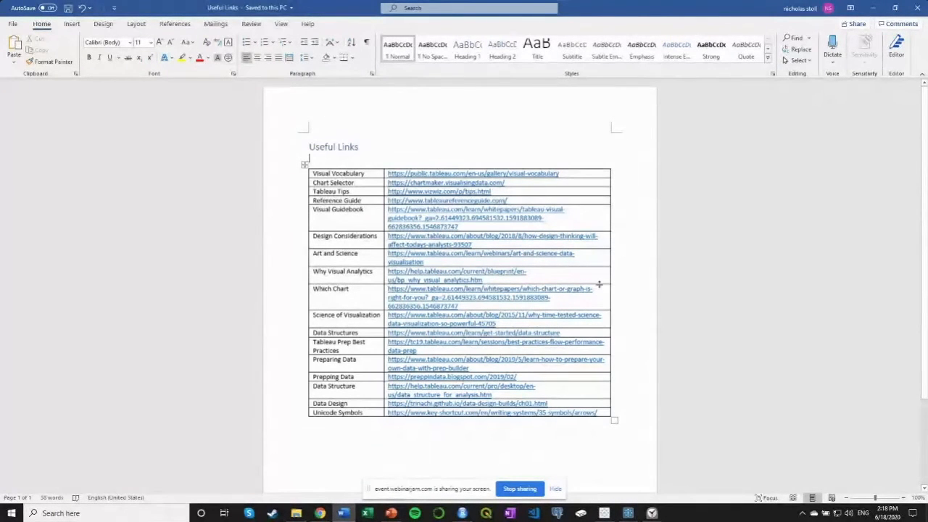
pyautogui.click(874, 9)
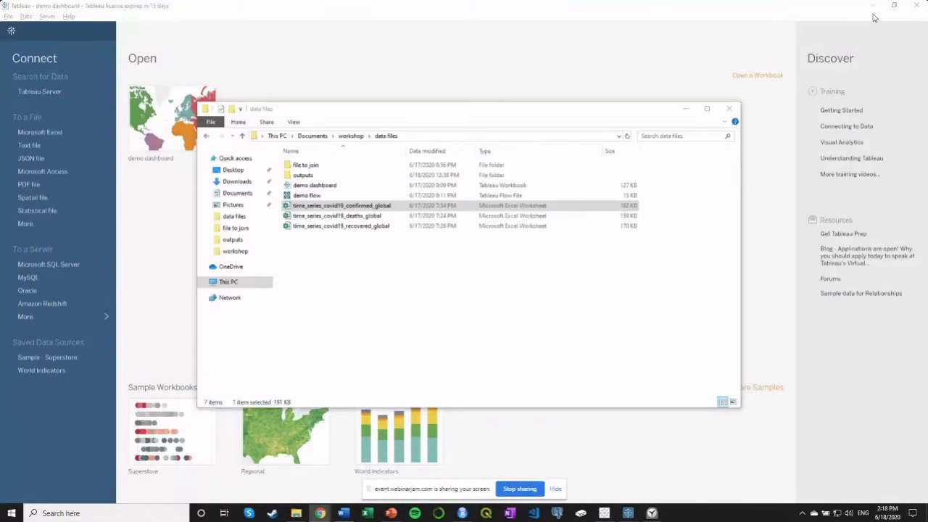
# Step: Switch to Tableau and open the Output extract from the outputs folder inside data files as a data source
pyautogui.click(440, 73)
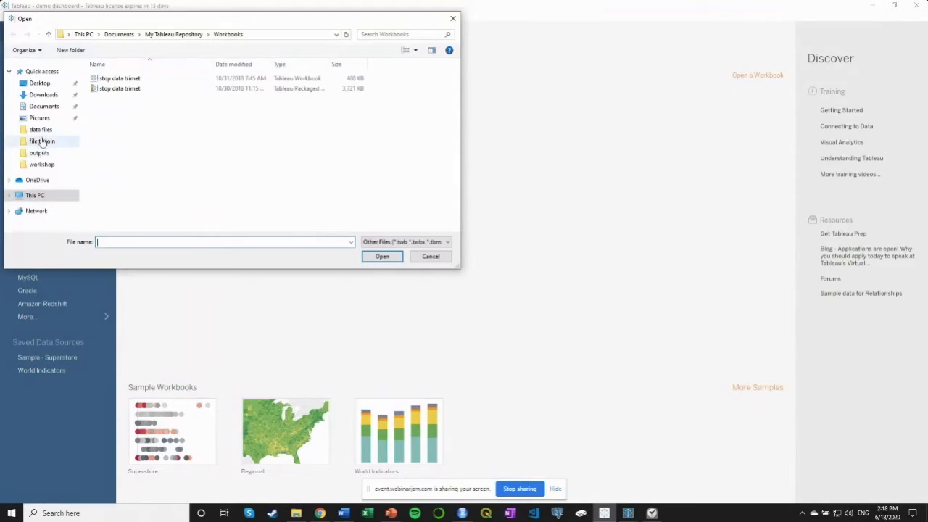
pyautogui.click(41, 129)
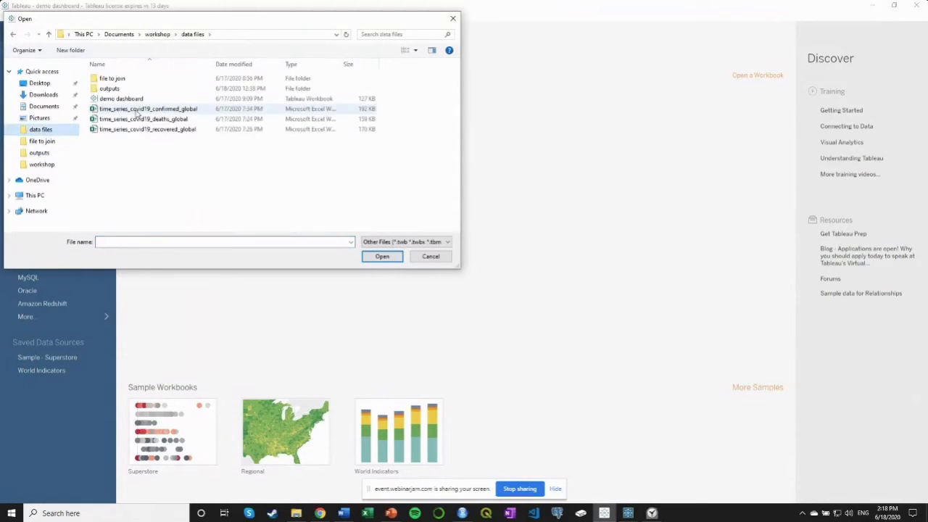
pyautogui.doubleClick(112, 88)
pyautogui.click(114, 85)
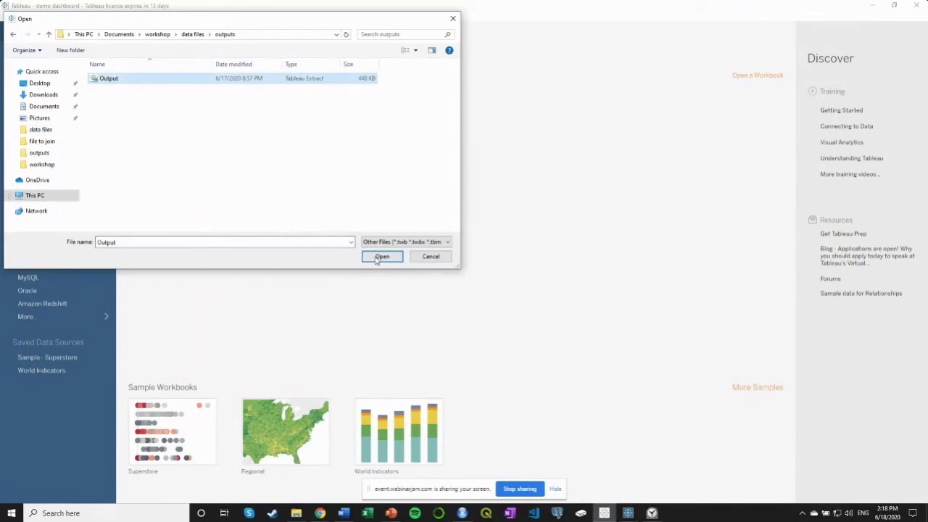
pyautogui.click(382, 257)
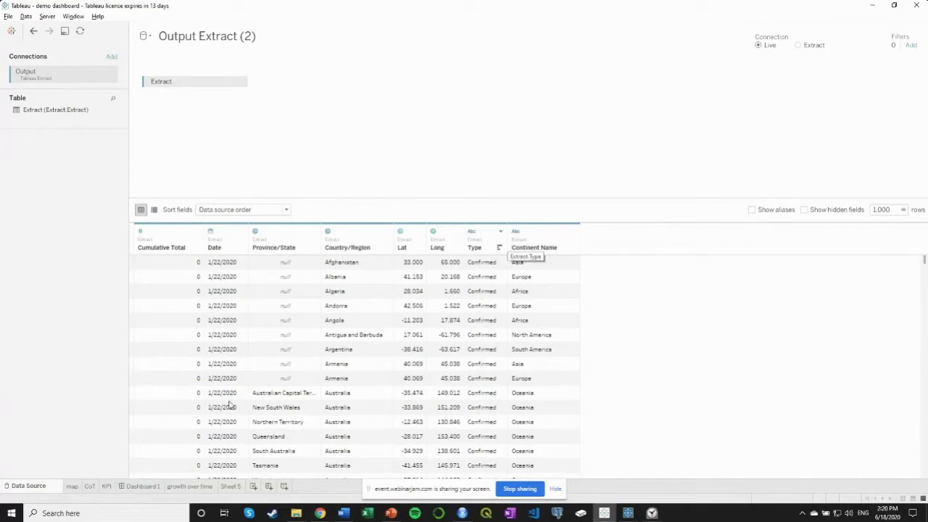
# Step: Go to the empty Sheet 5 worksheet and review the dimensions and measures of Output Extract (2)
pyautogui.click(231, 486)
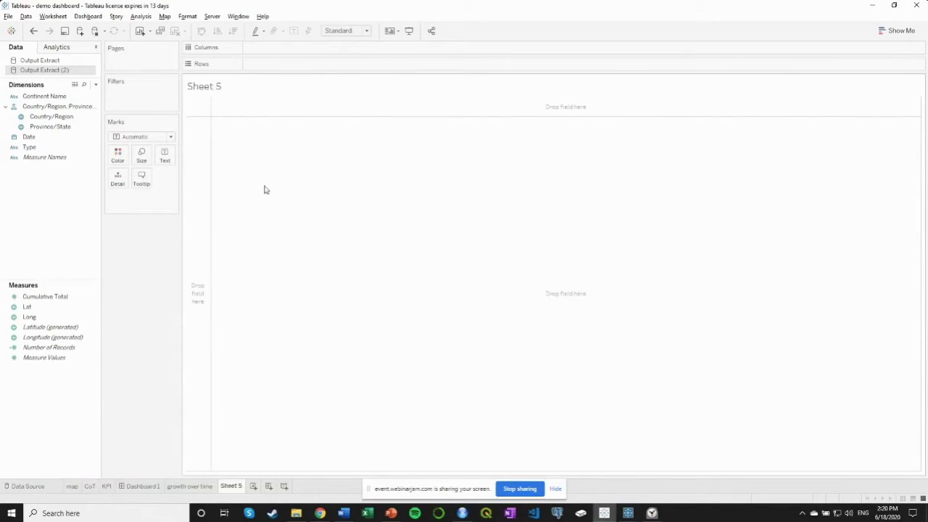
pyautogui.click(96, 128)
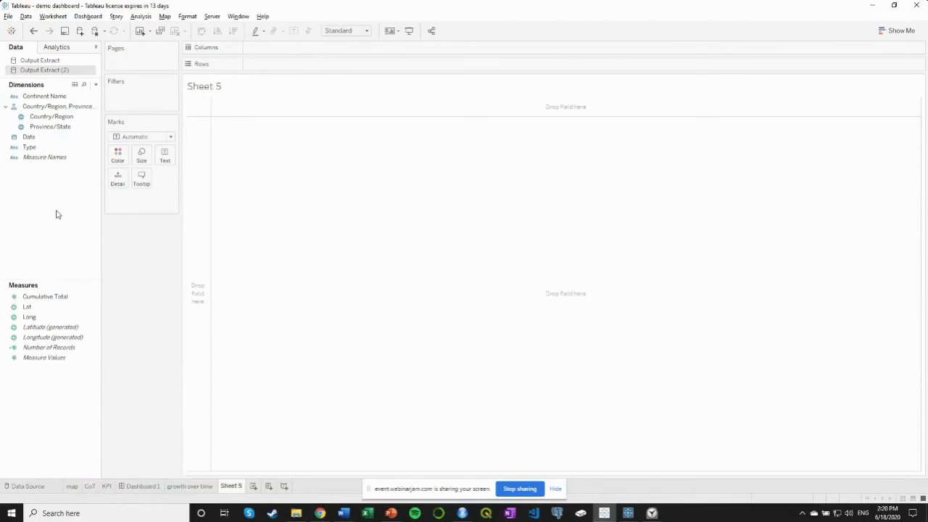
pyautogui.click(35, 299)
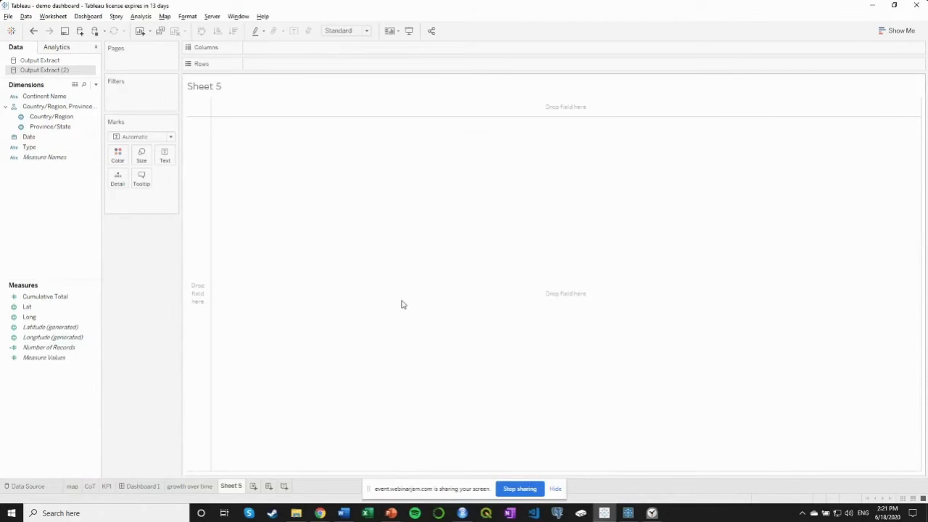
# Step: Add the Type dimension to Rows and take it off the view again
pyautogui.click(30, 149)
pyautogui.moveTo(30, 149); pyautogui.dragTo(280, 68)
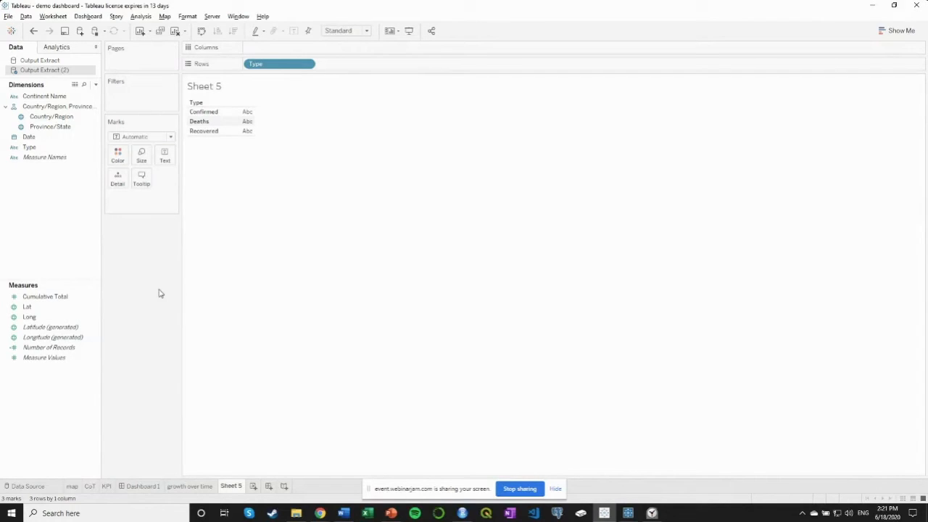
pyautogui.moveTo(260, 66); pyautogui.dragTo(145, 238)
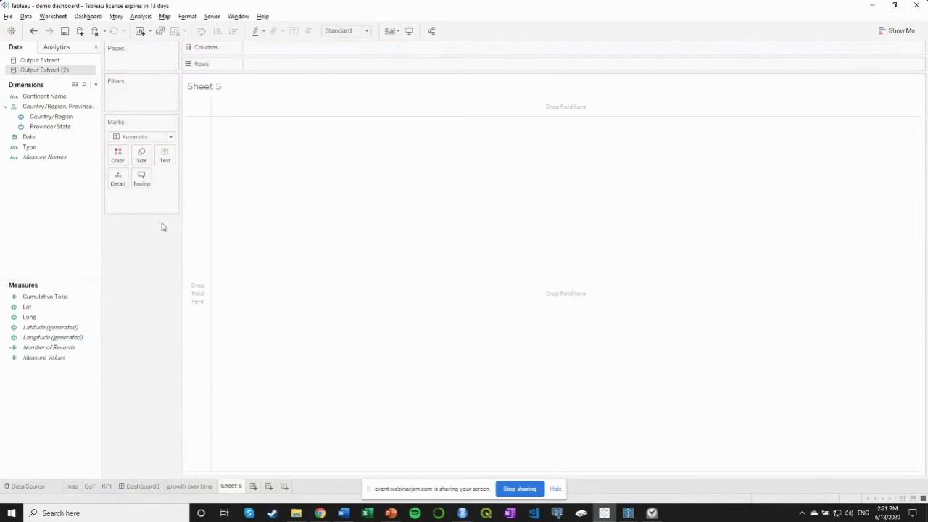
# Step: Place the Country/Region dimension on Rows to list the countries
pyautogui.click(58, 118)
pyautogui.moveTo(58, 121); pyautogui.dragTo(290, 69)
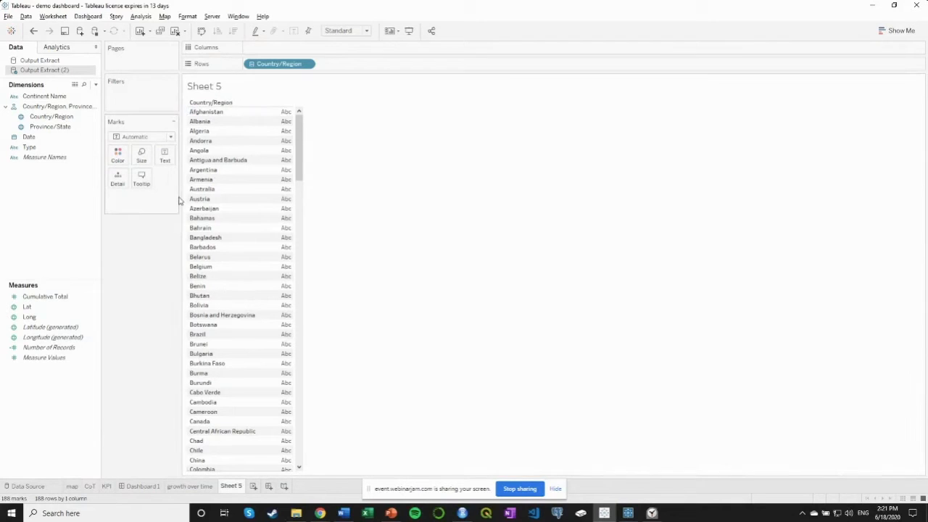
# Step: Set the workbook's worksheet font size to 16 and close the workbook formatting options
pyautogui.click(187, 16)
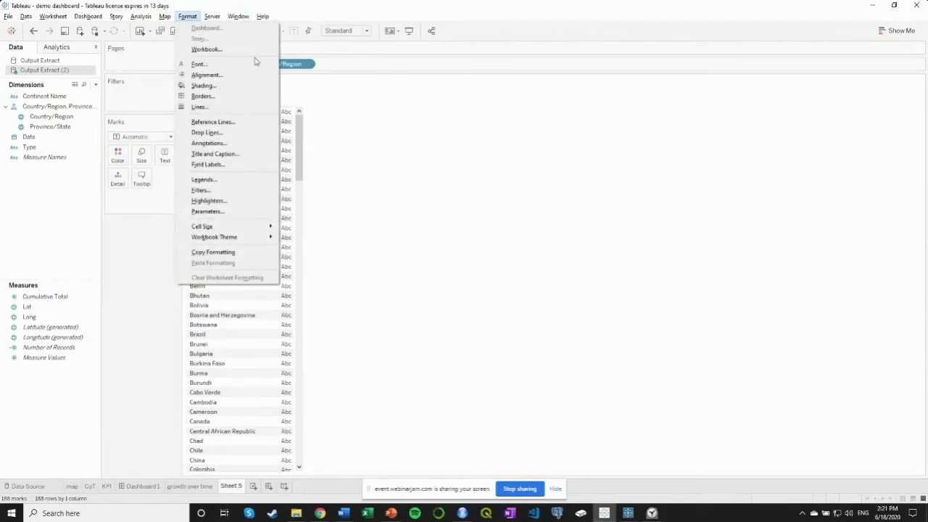
pyautogui.click(211, 49)
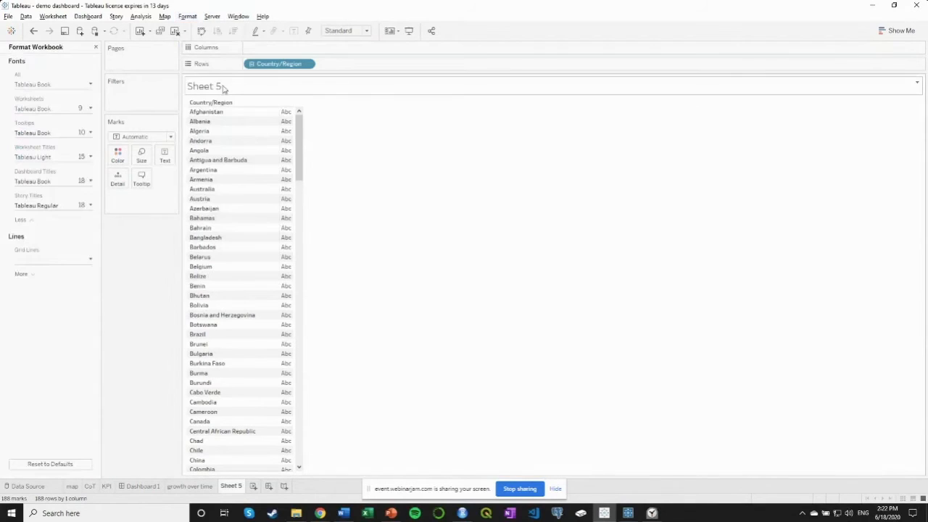
pyautogui.click(40, 109)
pyautogui.click(37, 144)
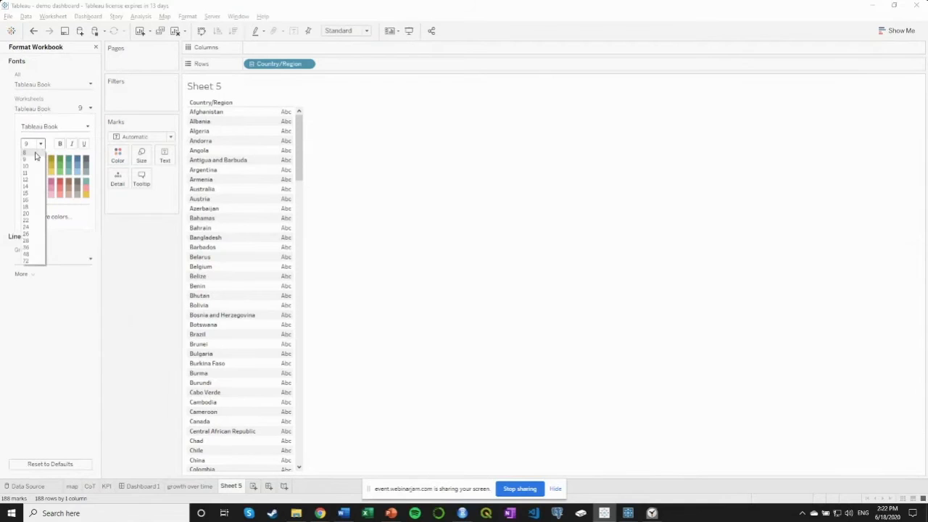
pyautogui.click(30, 199)
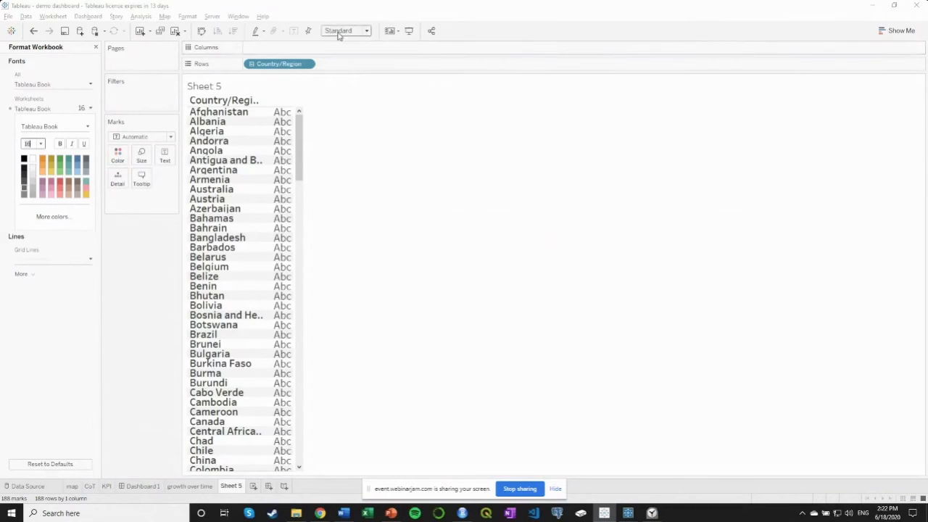
pyautogui.click(137, 272)
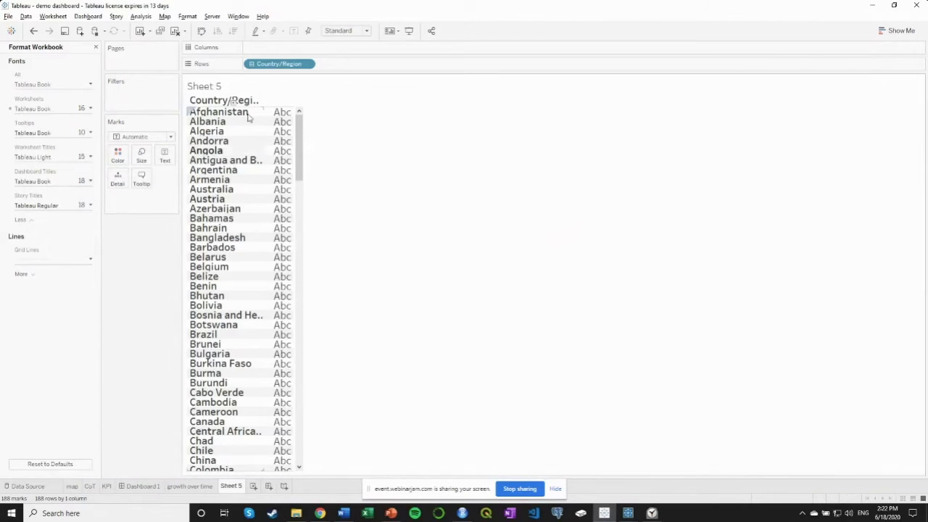
pyautogui.click(95, 47)
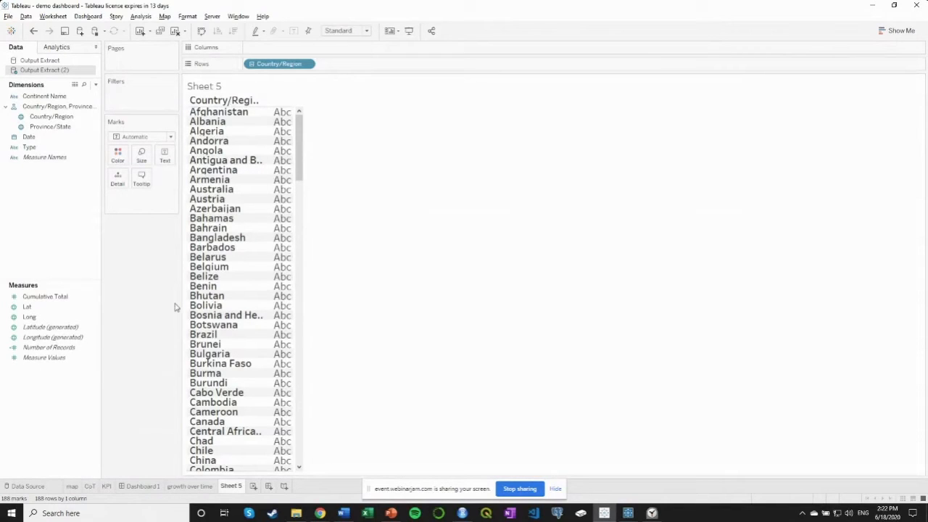
# Step: Place the Cumulative Total measure on Columns to chart it as bars per country
pyautogui.click(77, 359)
pyautogui.moveTo(38, 297); pyautogui.dragTo(293, 49)
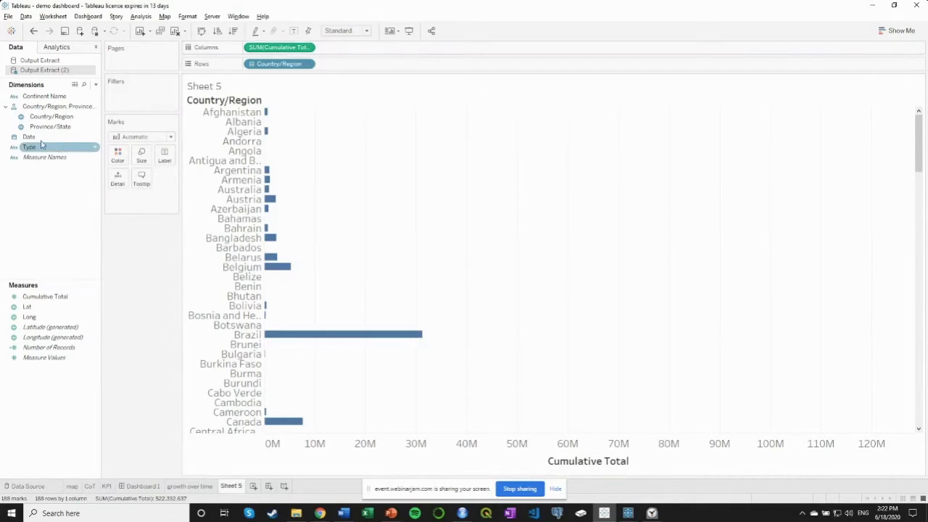
# Step: Filter the chart by individual Date values, keeping only 6/16/2020 selected
pyautogui.moveTo(29, 136); pyautogui.dragTo(138, 100)
pyautogui.click(427, 270)
pyautogui.click(481, 348)
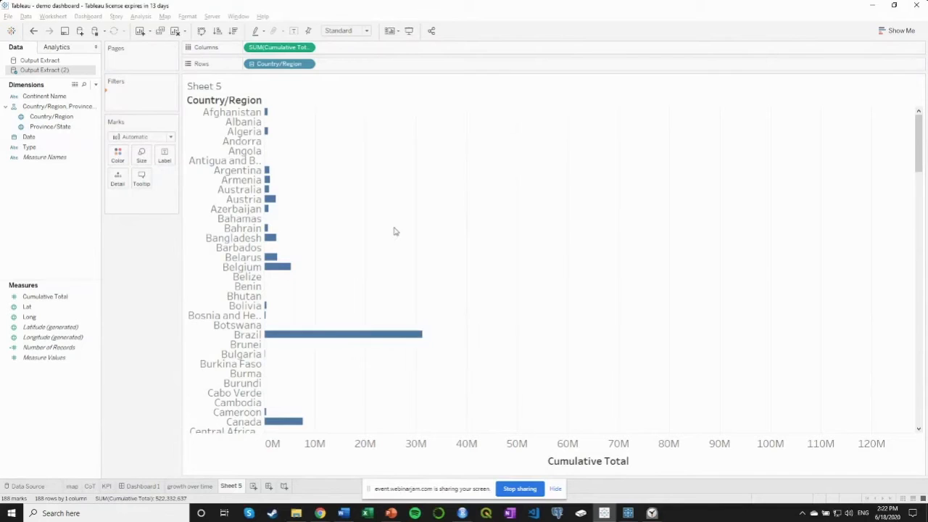
pyautogui.click(424, 282)
pyautogui.scroll(-15, 445, 240)
pyautogui.click(373, 265)
pyautogui.click(549, 381)
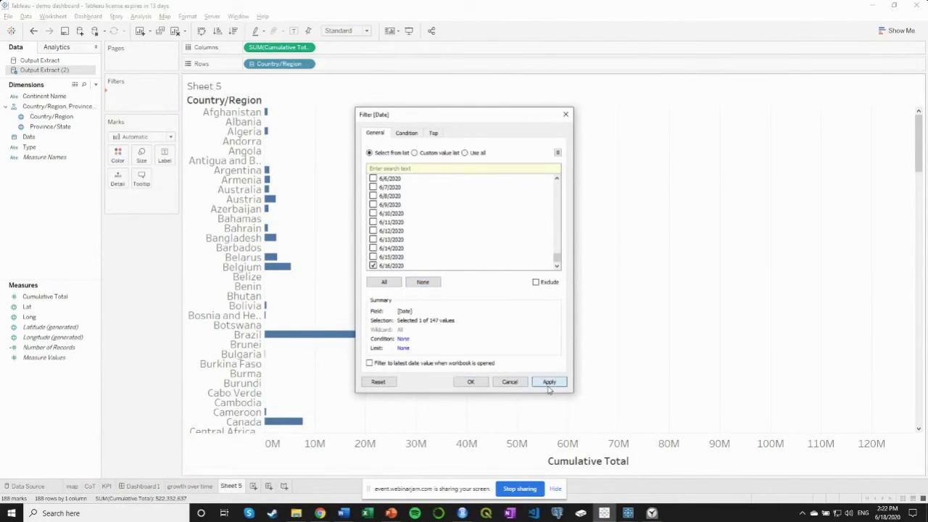
pyautogui.click(471, 382)
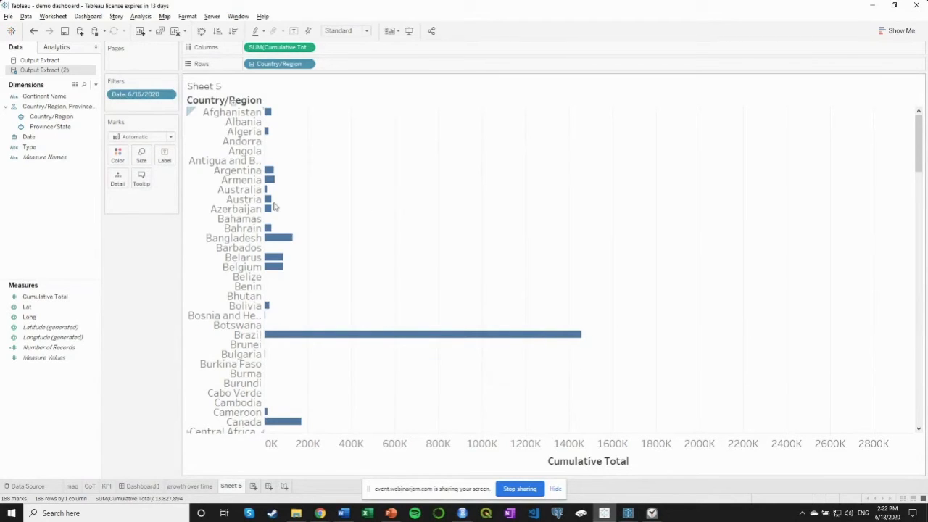
# Step: Sort the countries in descending order of Cumulative Total and color the bars by Type
pyautogui.click(233, 30)
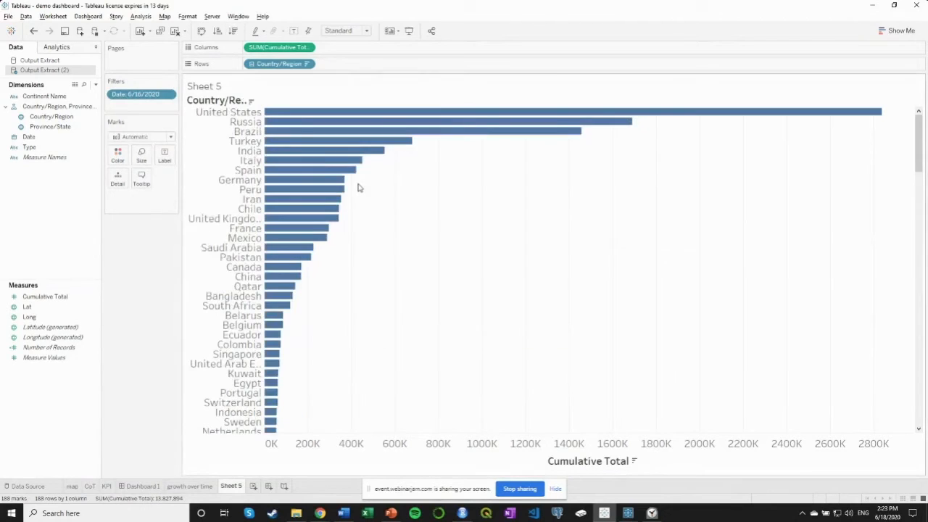
pyautogui.moveTo(33, 147); pyautogui.dragTo(120, 166)
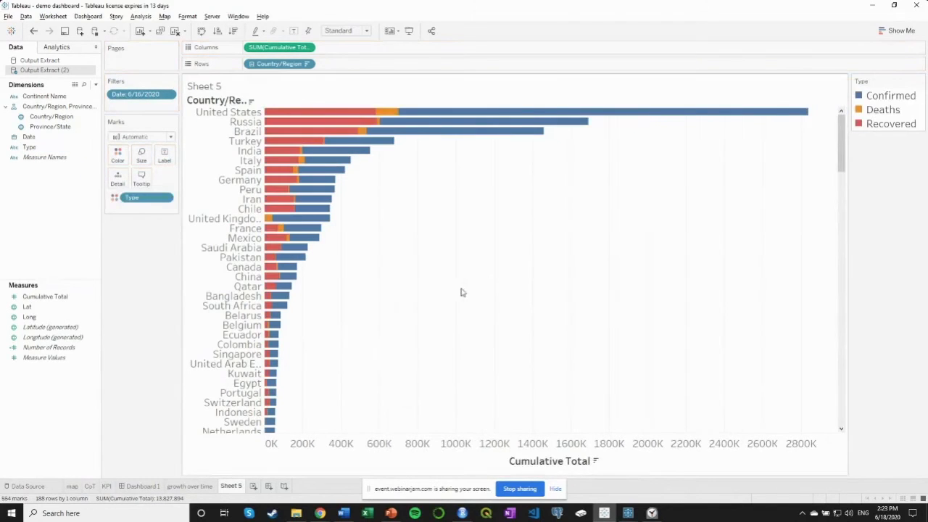
# Step: Examine the cumulative totals of the United States bar segments and look through the sorted list of countries
pyautogui.moveTo(525, 116)
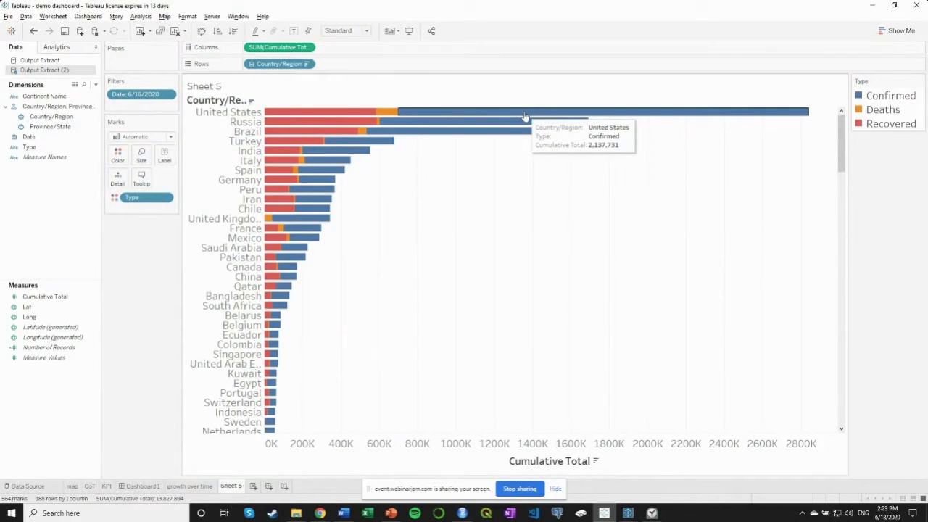
pyautogui.moveTo(351, 114)
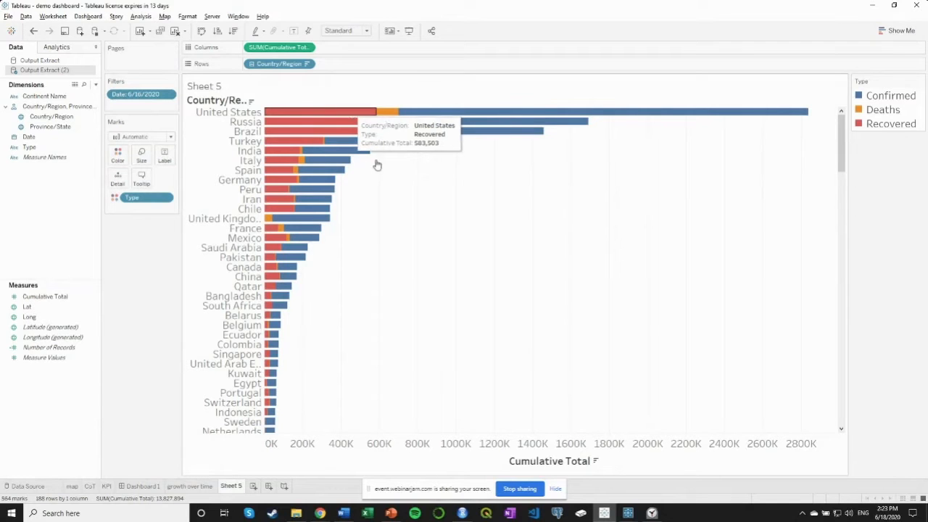
pyautogui.scroll(-5, 453, 306)
pyautogui.scroll(-4, 453, 306)
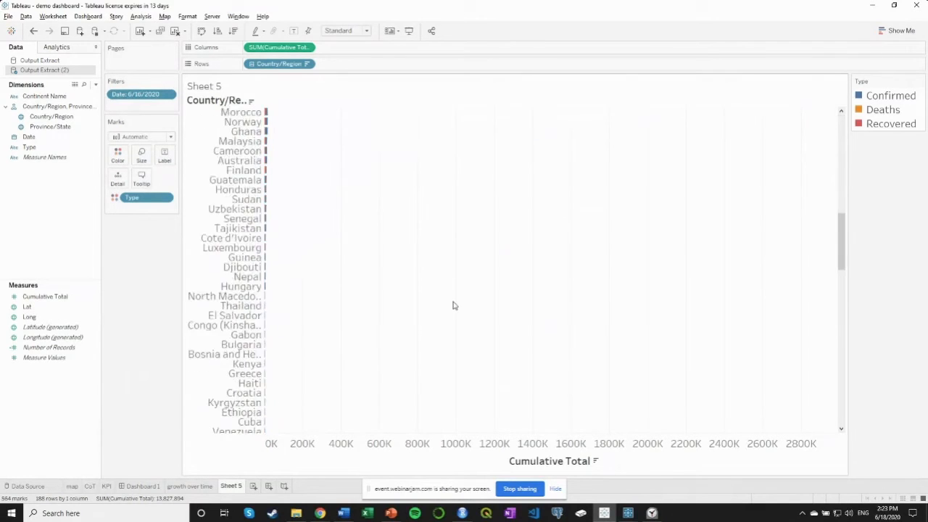
pyautogui.scroll(10, 454, 304)
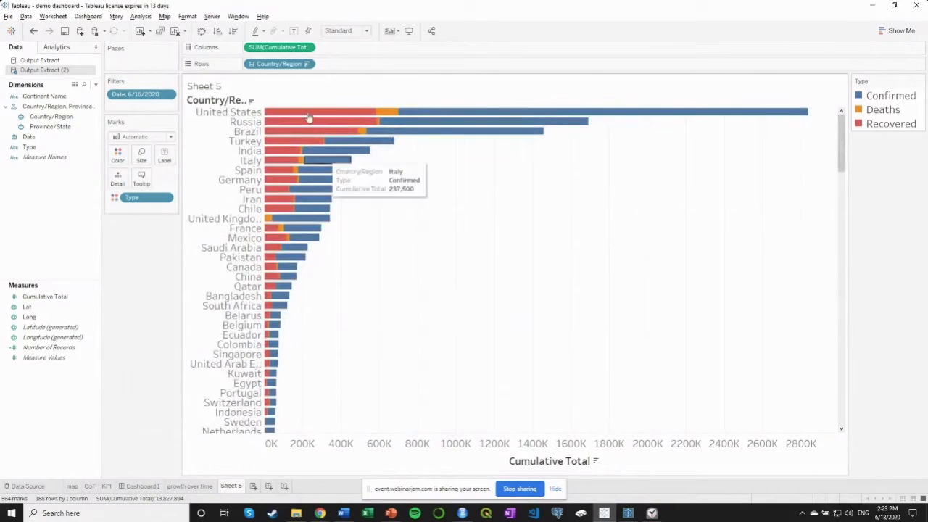
pyautogui.moveTo(350, 147)
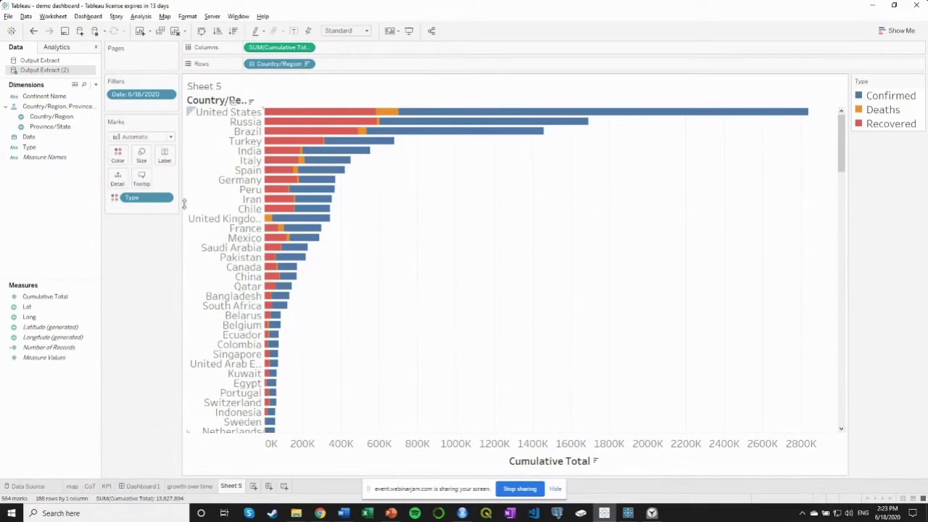
# Step: Clear the sheet by removing the Type color, the Date filter, Country/Region and the Cumulative Total measure
pyautogui.moveTo(138, 199); pyautogui.dragTo(159, 251)
pyautogui.moveTo(141, 95); pyautogui.dragTo(143, 255)
pyautogui.moveTo(278, 64); pyautogui.dragTo(142, 281)
pyautogui.moveTo(281, 47); pyautogui.dragTo(145, 236)
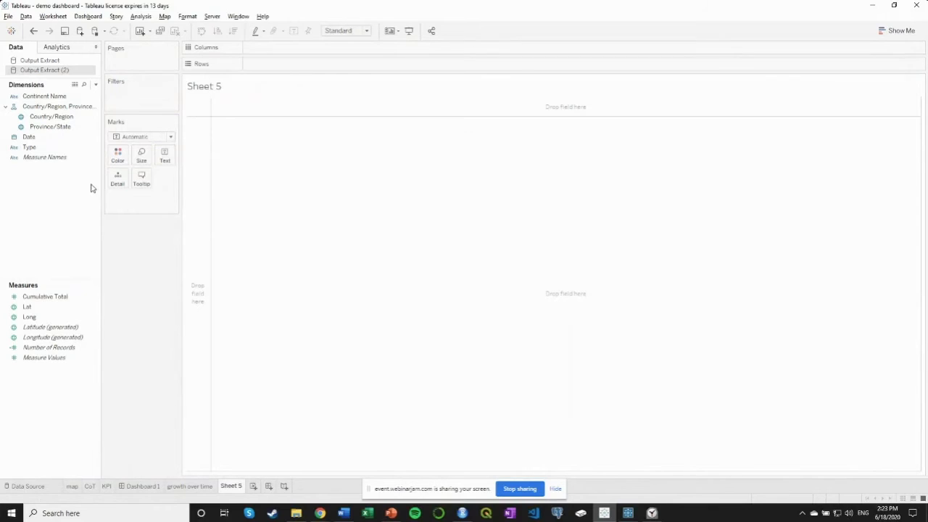
# Step: Plot Country/Region as map detail and convert the symbol map into a filled map of countries
pyautogui.moveTo(48, 124); pyautogui.dragTo(114, 178)
pyautogui.moveTo(134, 222); pyautogui.dragTo(137, 218)
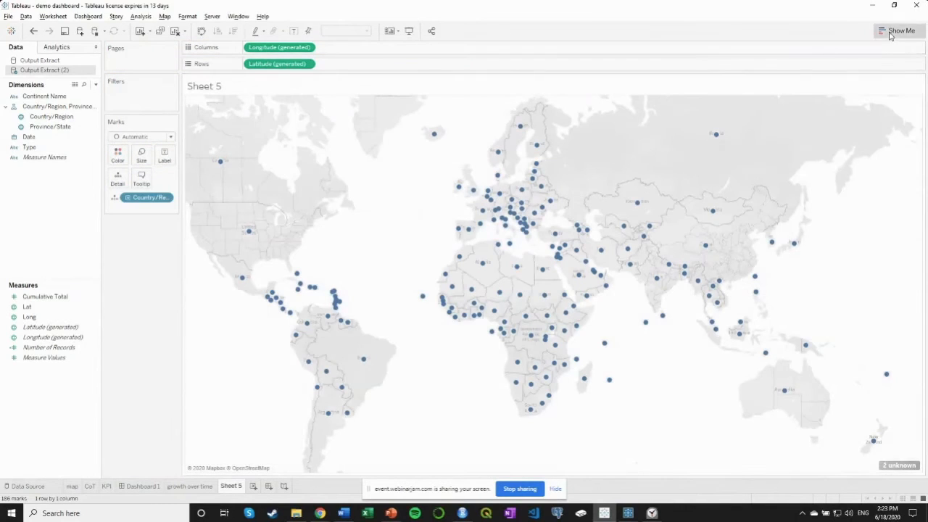
pyautogui.click(896, 31)
pyautogui.click(881, 86)
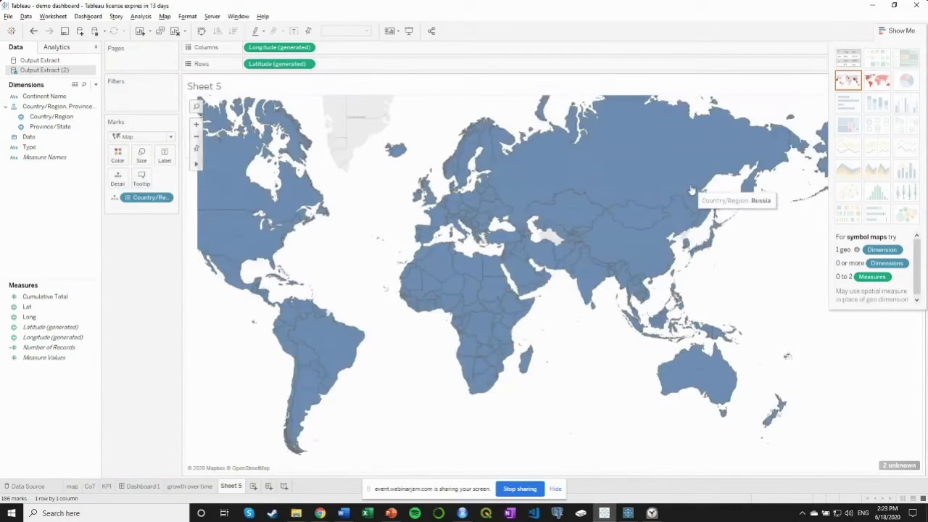
# Step: Try coloring the filled map by Country/Region and remove that coloring
pyautogui.click(58, 117)
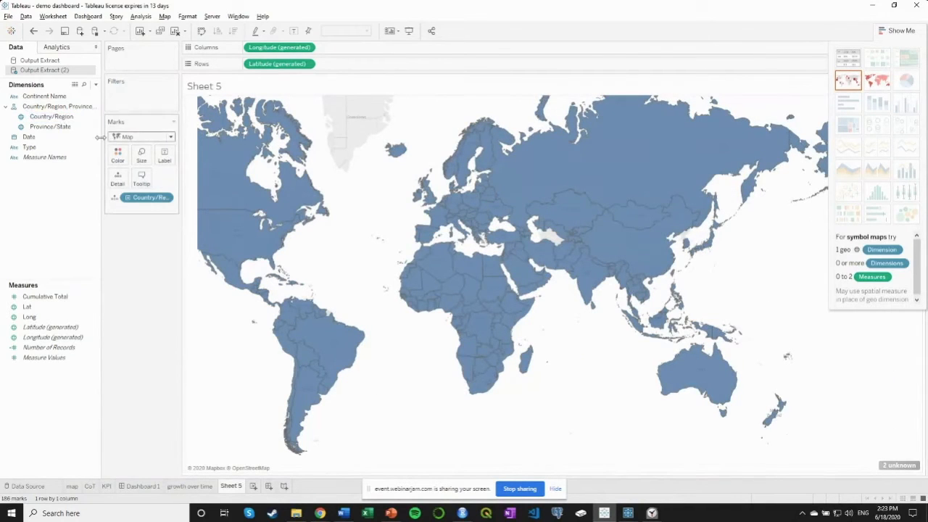
pyautogui.moveTo(50, 117); pyautogui.dragTo(120, 161)
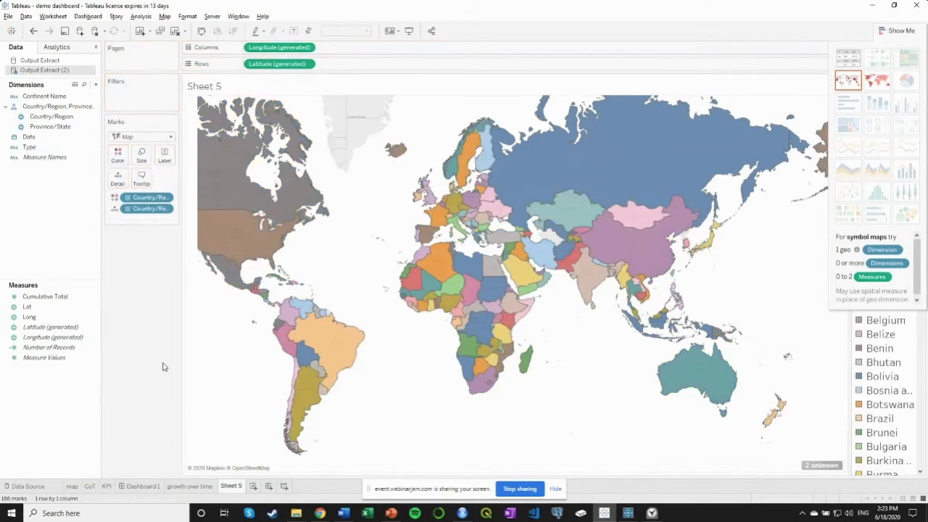
pyautogui.moveTo(138, 204); pyautogui.dragTo(145, 257)
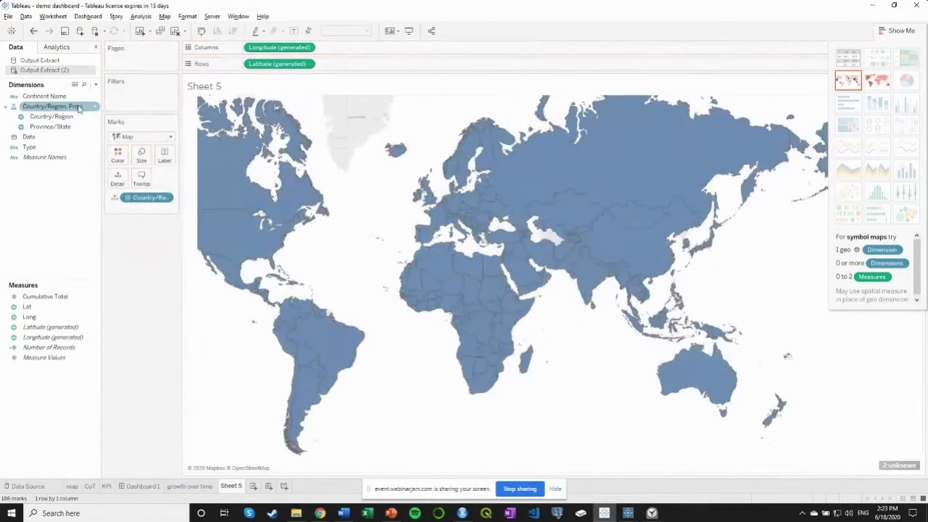
# Step: Give the Continent Name dimension a geographic role created from Country/Region
pyautogui.rightClick(40, 97)
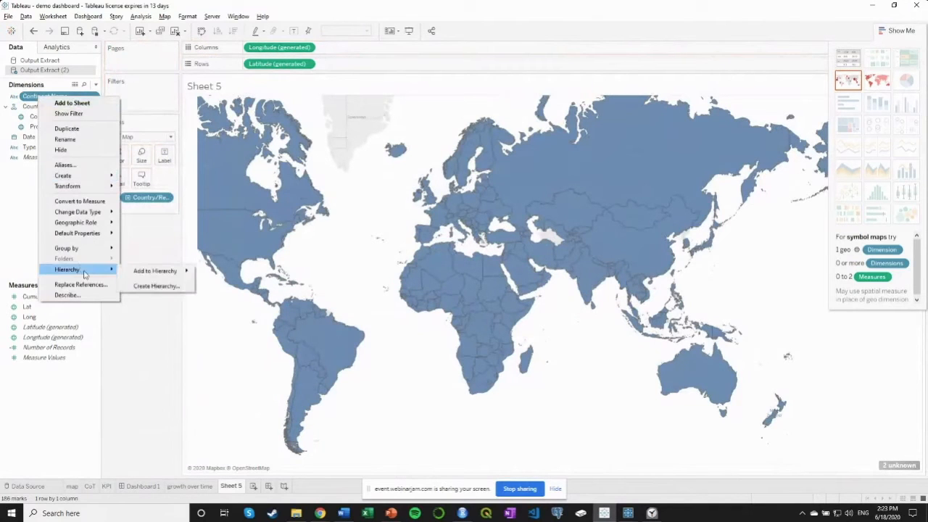
pyautogui.moveTo(86, 236)
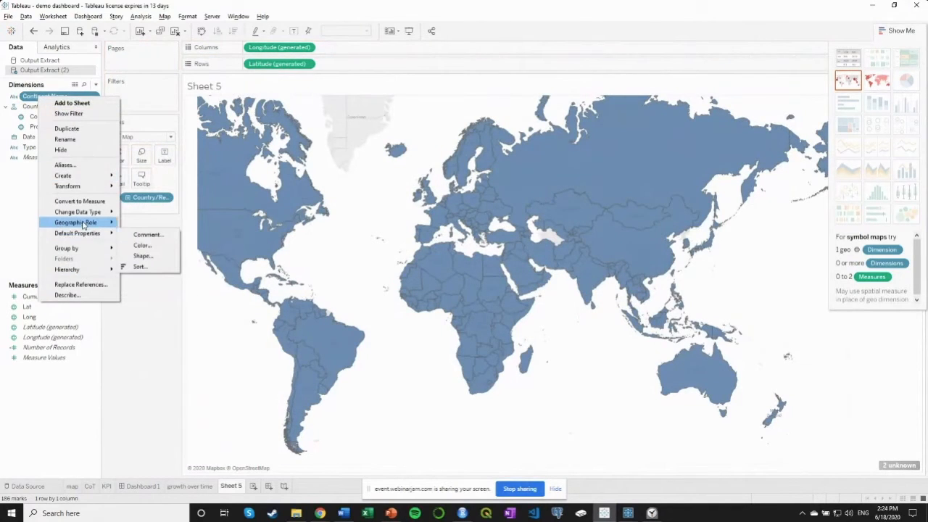
pyautogui.moveTo(191, 349)
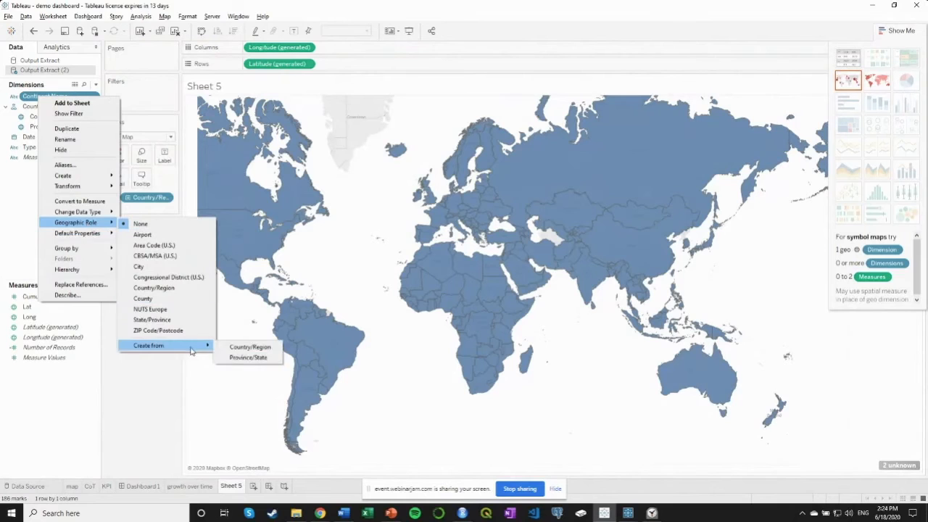
pyautogui.click(251, 348)
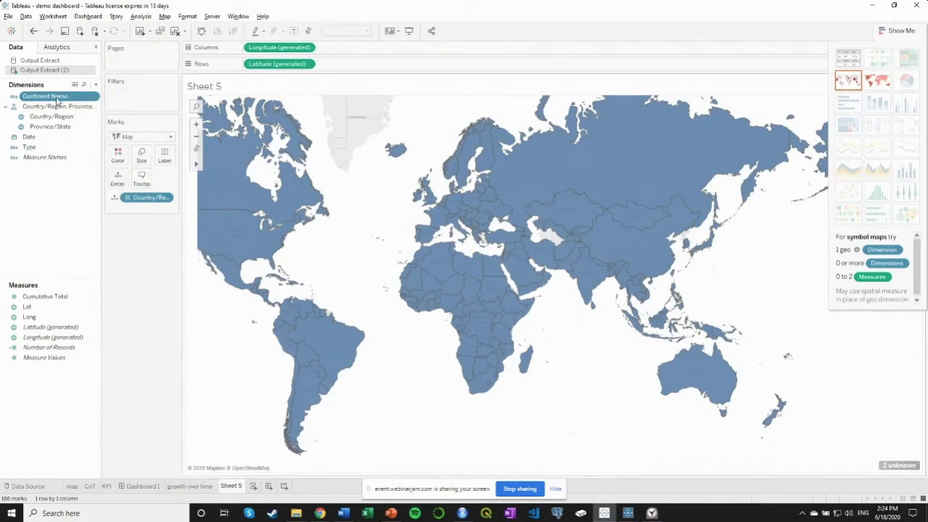
# Step: Color the filled map by Continent Name and hide the chart type suggestions to reveal the legend
pyautogui.moveTo(44, 111); pyautogui.dragTo(117, 156)
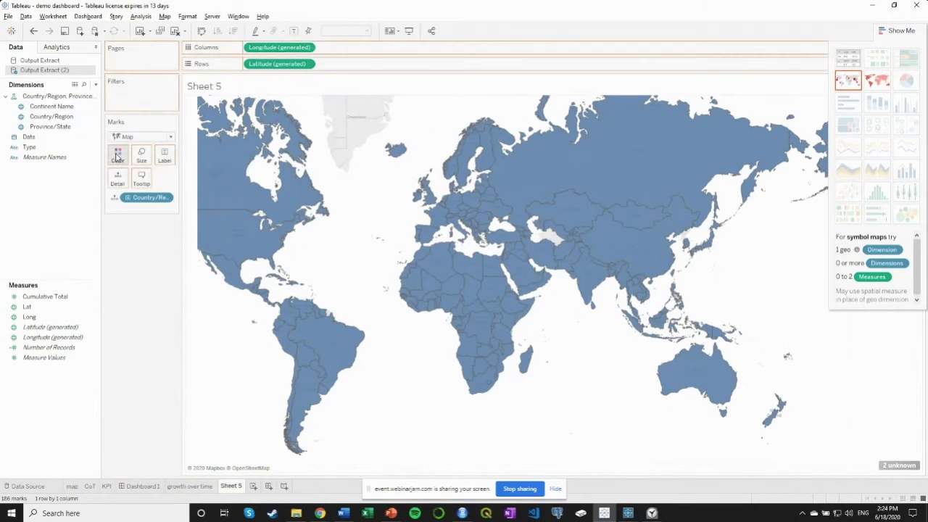
pyautogui.moveTo(134, 190); pyautogui.dragTo(117, 155)
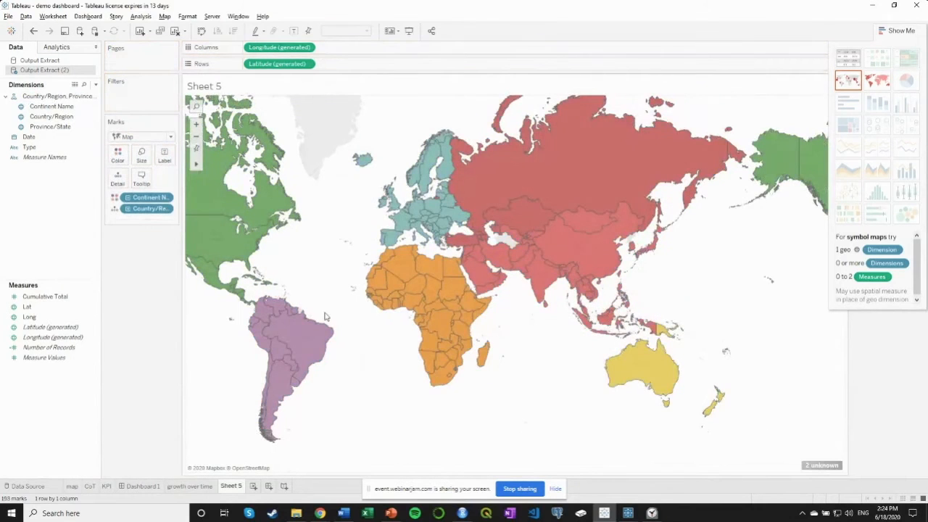
pyautogui.click(908, 31)
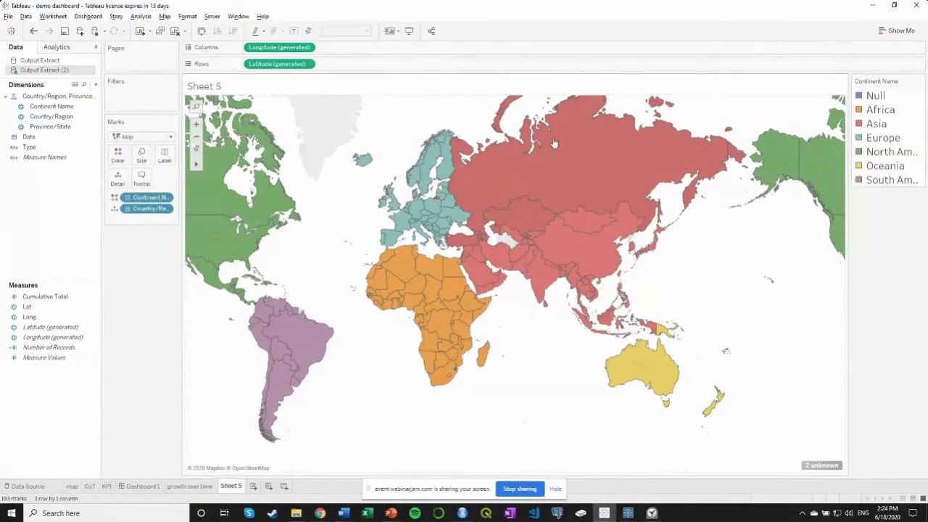
pyautogui.moveTo(533, 188)
# Step: Add a new worksheet, rename the Sheet 5 map as "world map" and return to the blank sheet
pyautogui.click(253, 486)
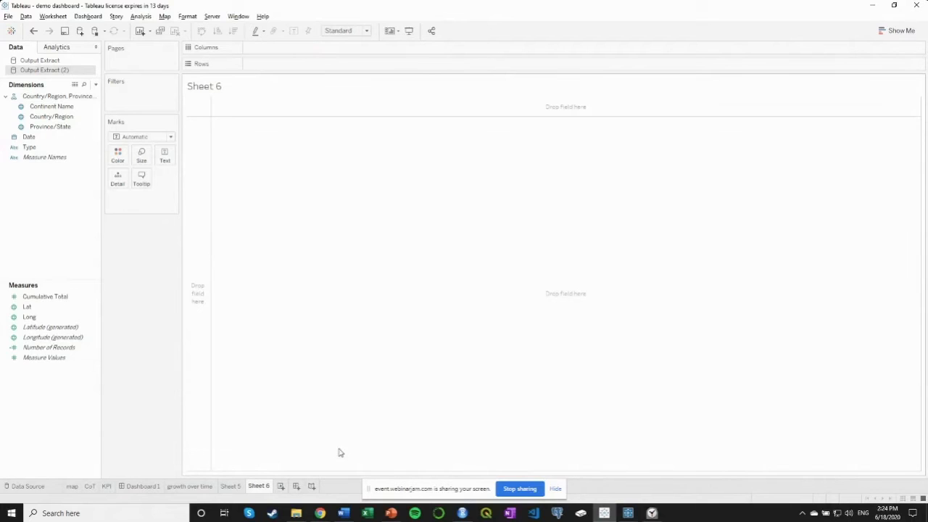
pyautogui.doubleClick(230, 486)
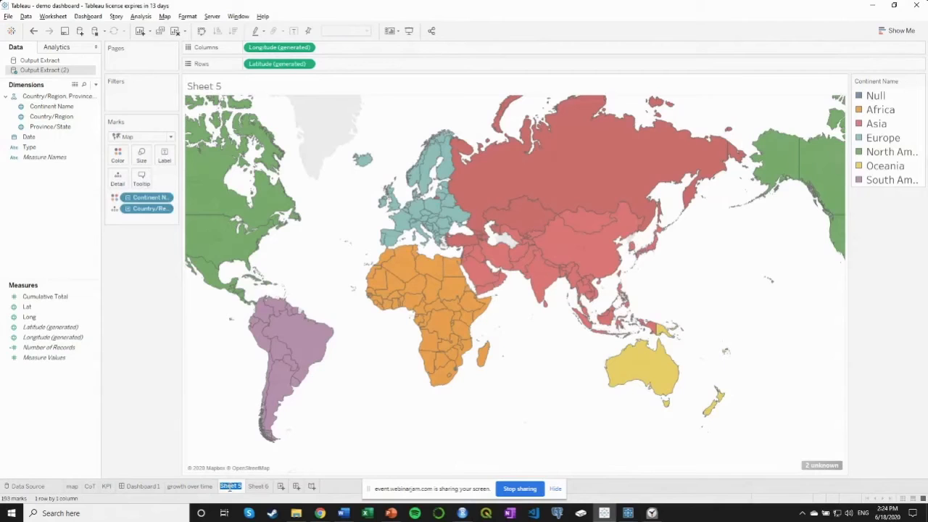
pyautogui.write('world map')
pyautogui.press('Return')
pyautogui.click(266, 487)
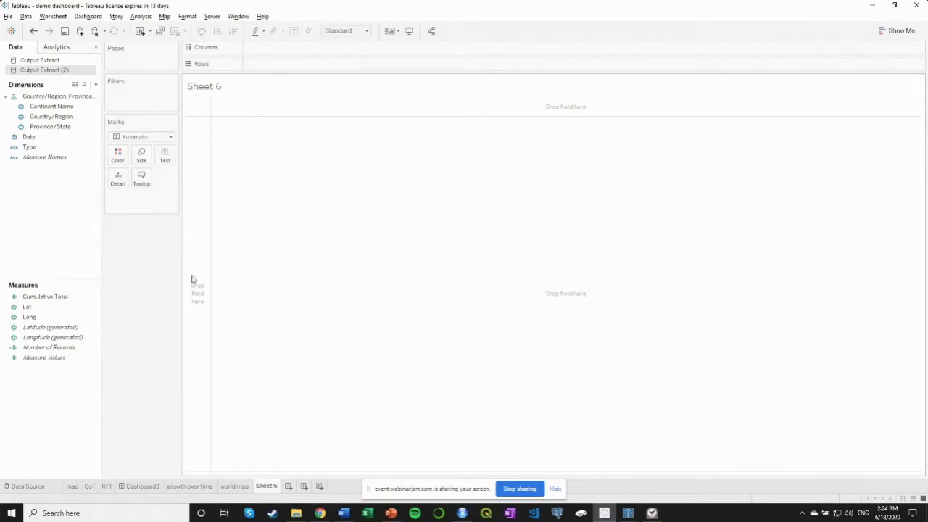
pyautogui.moveTo(29, 137); pyautogui.dragTo(267, 48)
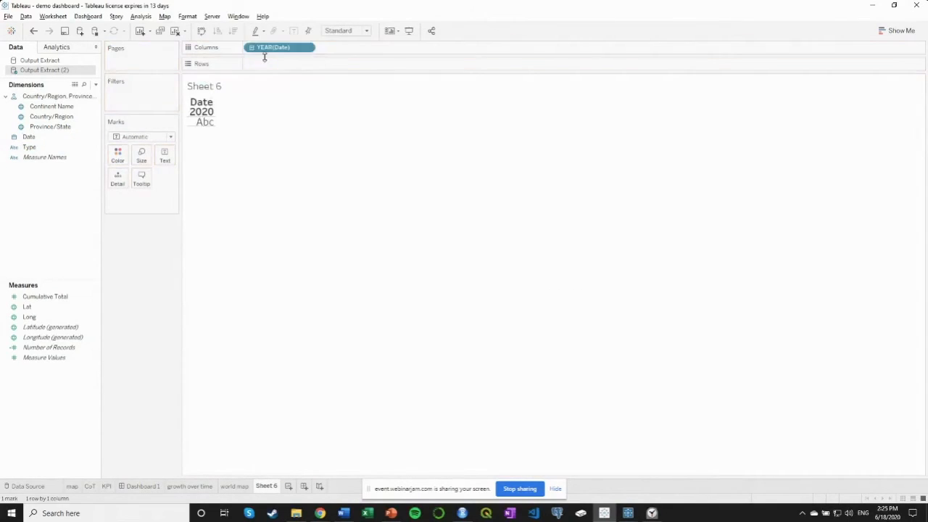
pyautogui.rightClick(271, 48)
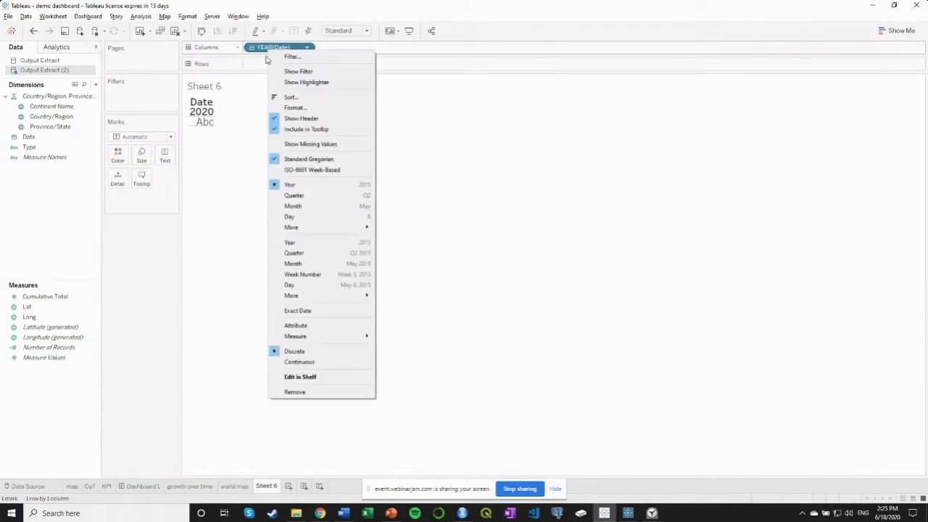
pyautogui.moveTo(262, 55); pyautogui.dragTo(107, 245)
# Step: Place Date on Columns as Date (Discrete) and check the range of individual dates it covers
pyautogui.moveTo(29, 137); pyautogui.dragTo(289, 48)
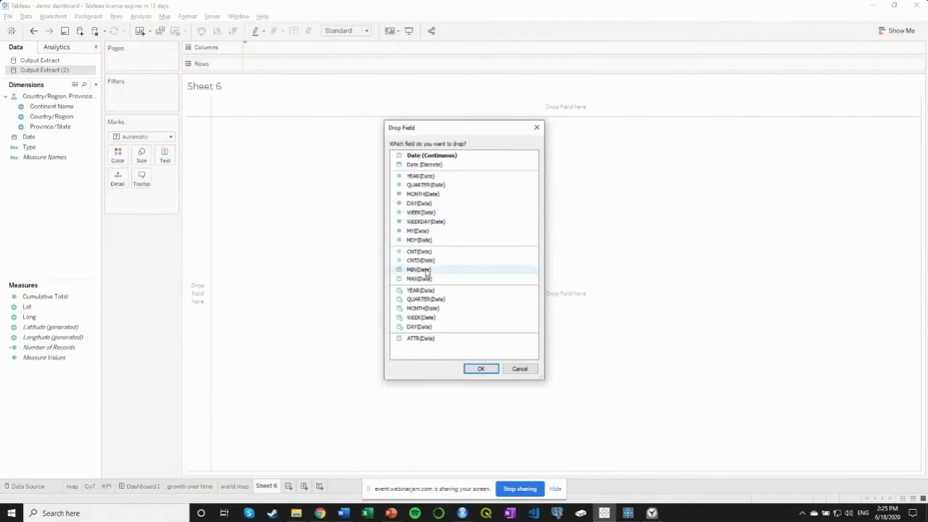
pyautogui.click(435, 164)
pyautogui.click(485, 370)
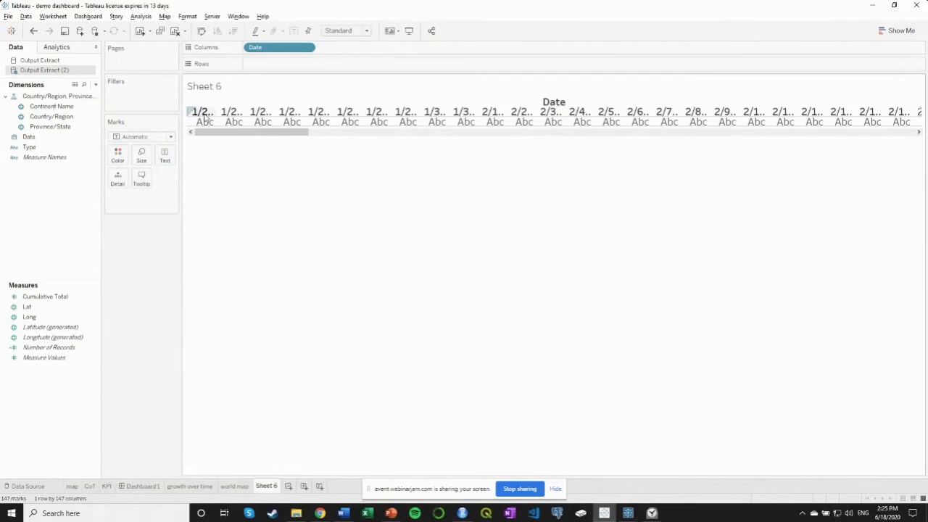
pyautogui.moveTo(210, 131); pyautogui.dragTo(907, 144)
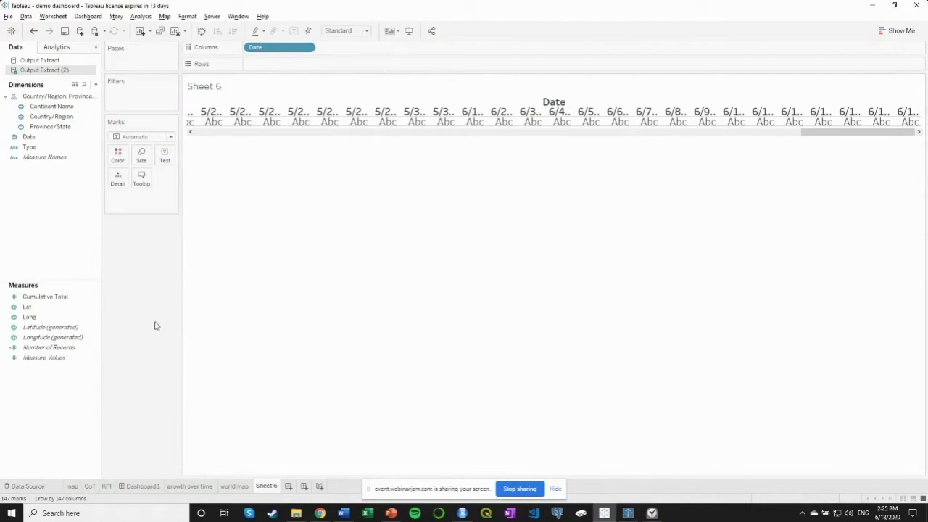
# Step: Chart Cumulative Total on Rows against Date and set the view to Fit Width
pyautogui.moveTo(43, 303); pyautogui.dragTo(282, 78)
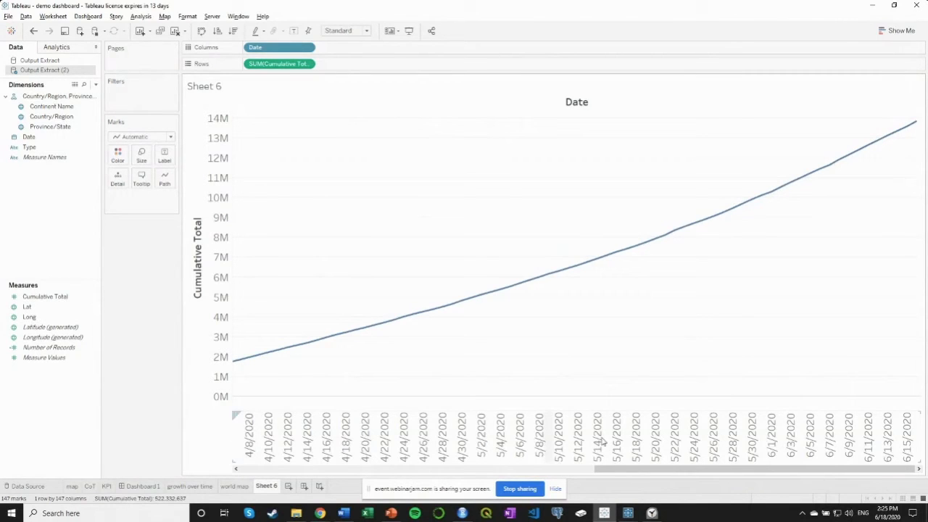
pyautogui.click(347, 31)
pyautogui.click(343, 48)
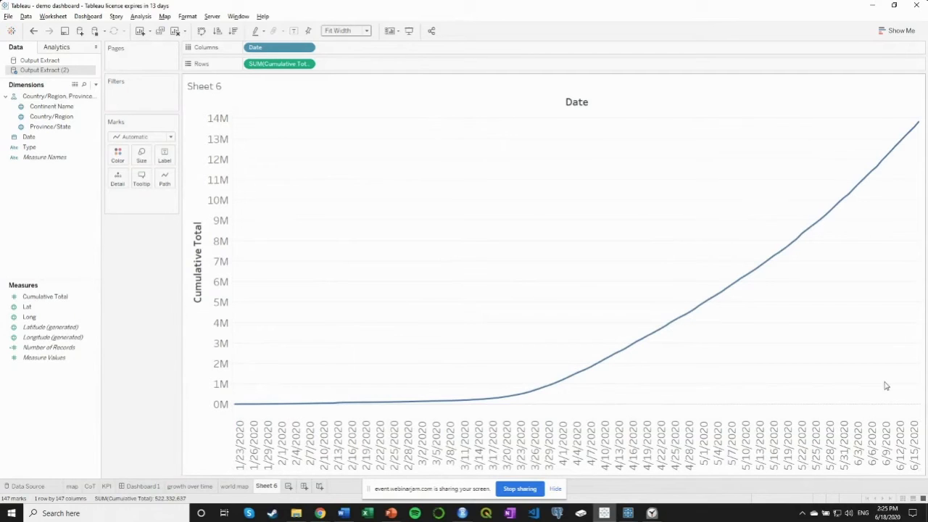
# Step: Change the mark type of the Cumulative Total chart from the automatic line to Bar
pyautogui.moveTo(339, 413)
pyautogui.click(142, 138)
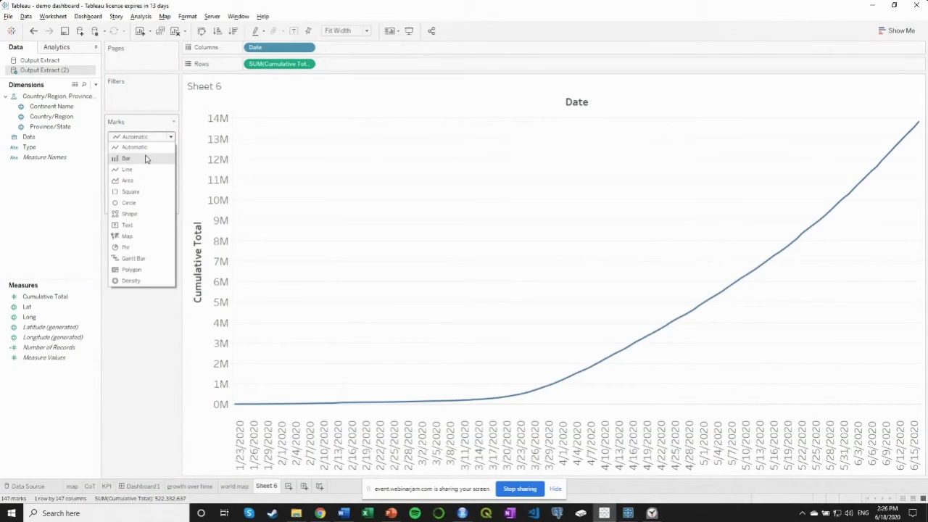
pyautogui.click(147, 161)
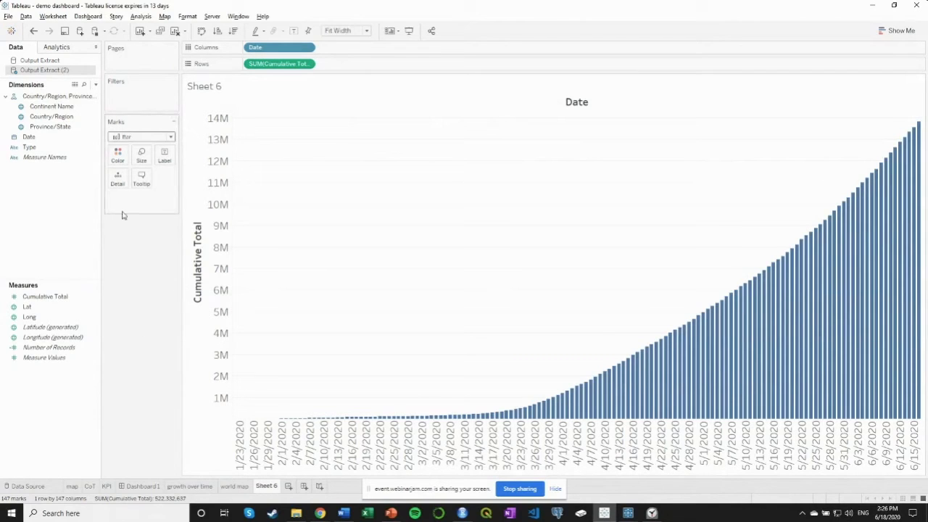
# Step: Review the quick table calculations available for the Cumulative Total measure on Rows without applying one
pyautogui.moveTo(73, 107); pyautogui.dragTo(145, 276)
pyautogui.rightClick(282, 64)
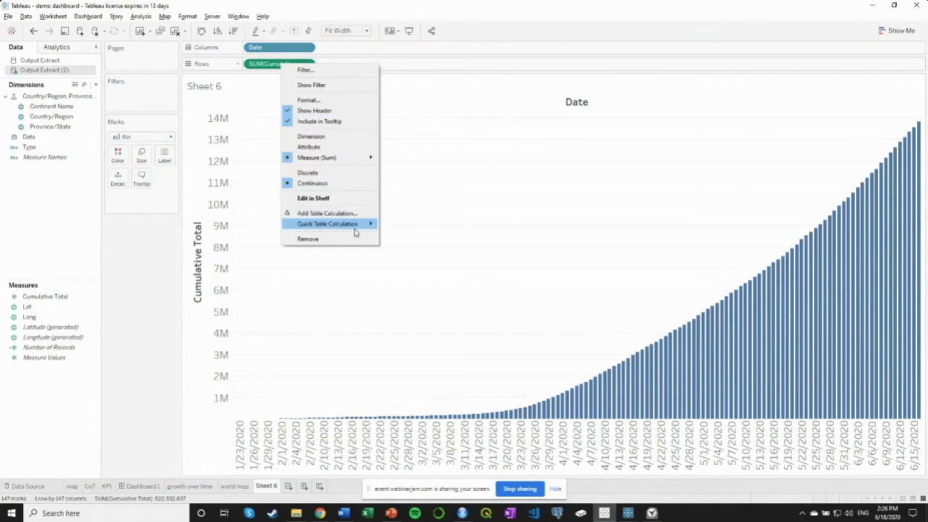
pyautogui.moveTo(355, 232)
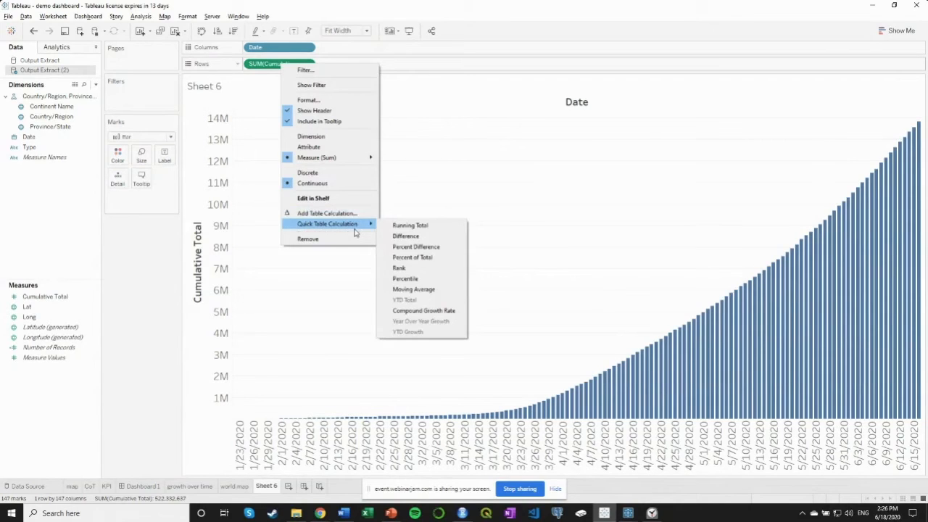
pyautogui.click(152, 267)
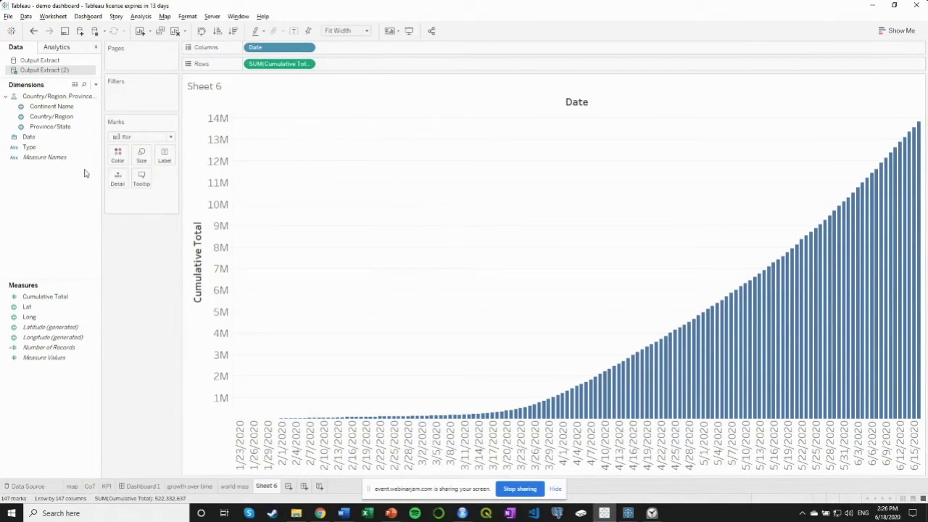
# Step: Color the daily Cumulative Total bars by Continent Name
pyautogui.moveTo(49, 110); pyautogui.dragTo(117, 158)
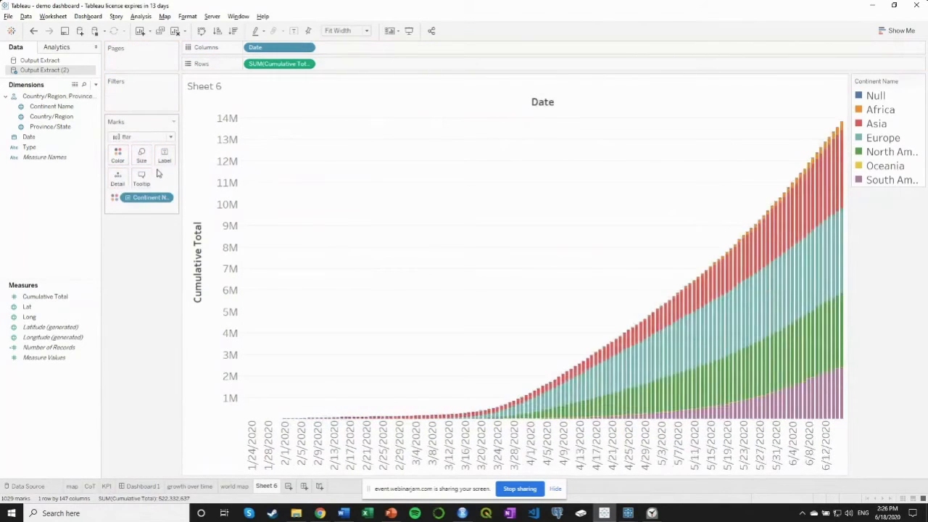
pyautogui.moveTo(717, 375)
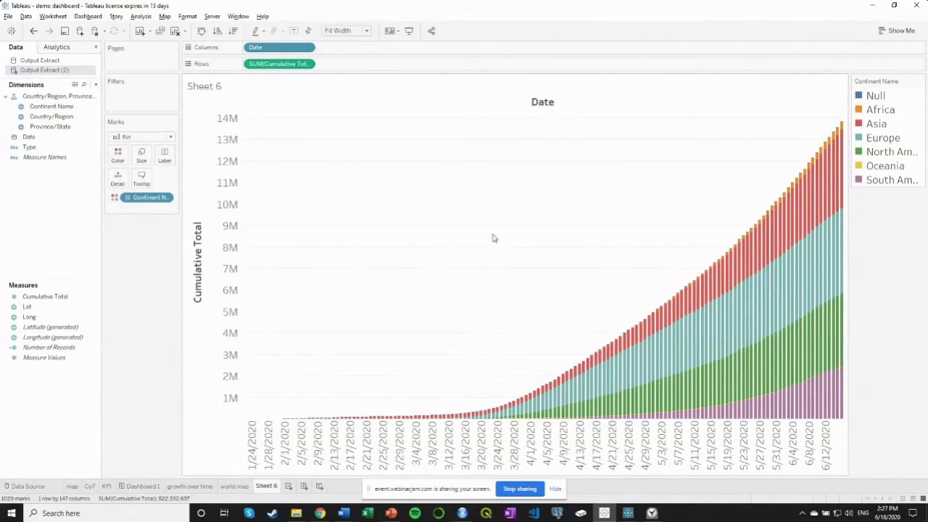
# Step: Apply the Percent of Total quick table calculation to Cumulative Total on Rows, computed along Table (Down)
pyautogui.rightClick(266, 64)
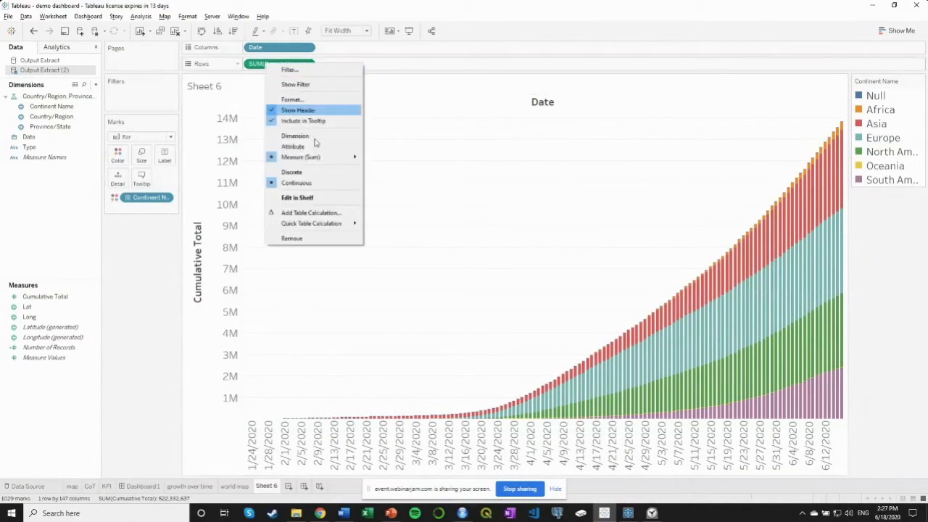
pyautogui.moveTo(326, 223)
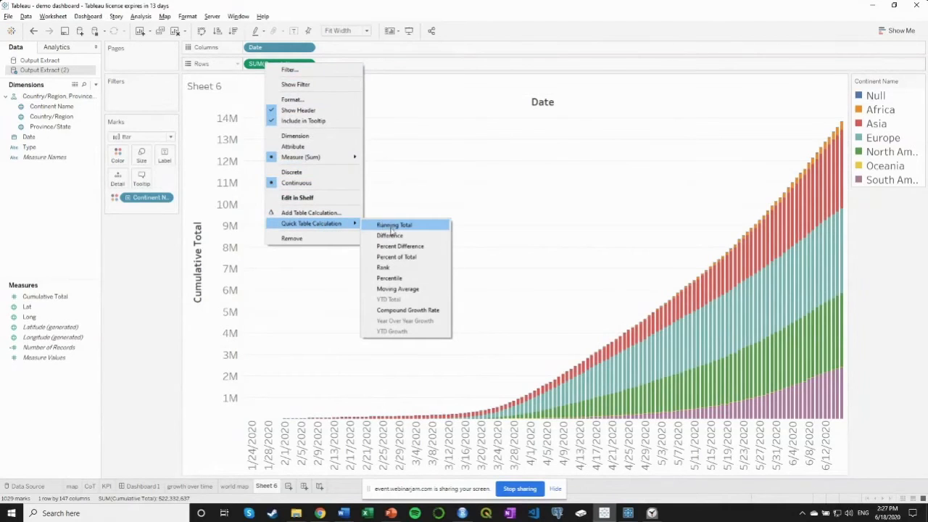
pyautogui.click(397, 256)
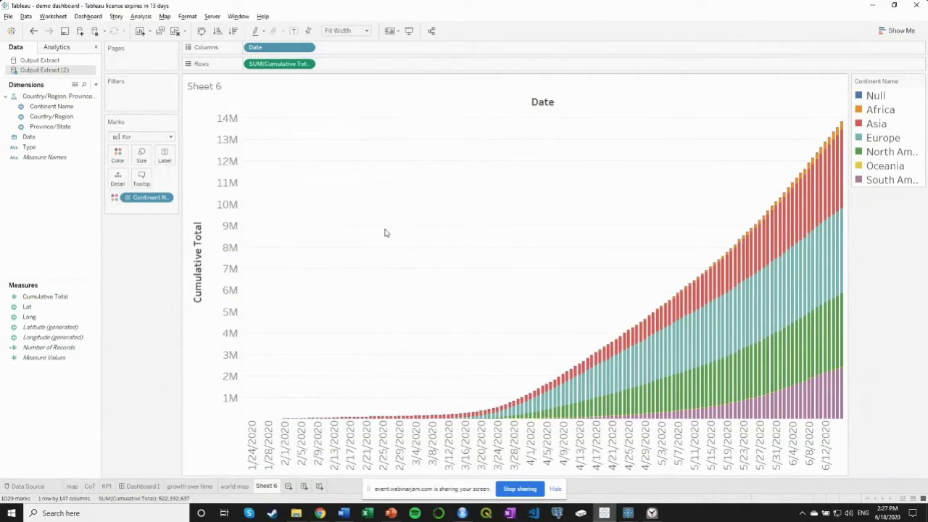
pyautogui.rightClick(276, 67)
pyautogui.moveTo(326, 214)
pyautogui.click(404, 227)
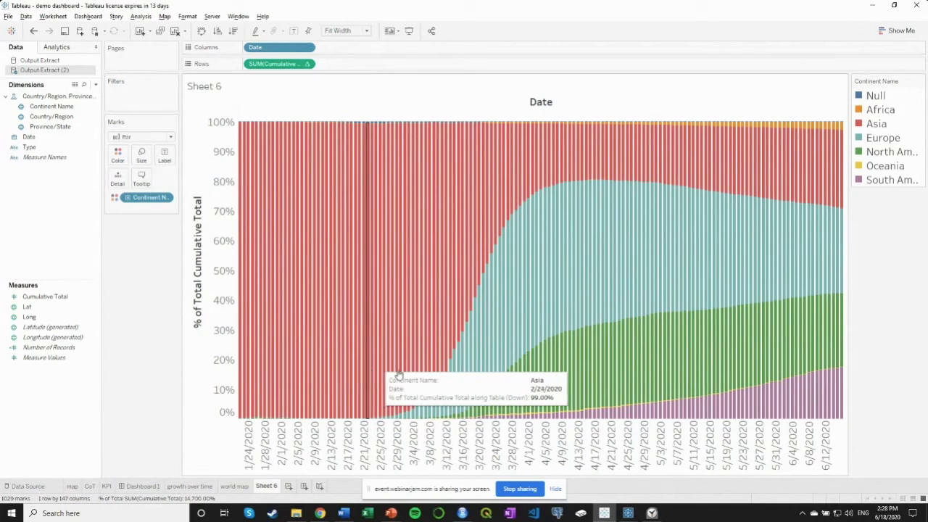
# Step: Create a new worksheet with Type on Rows and Cumulative Total shown as text
pyautogui.click(288, 486)
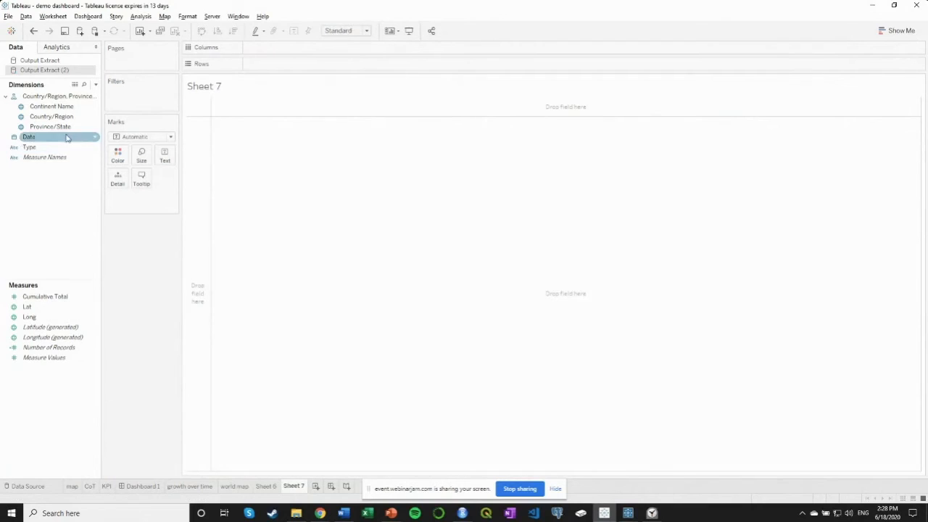
pyautogui.moveTo(44, 148); pyautogui.dragTo(288, 73)
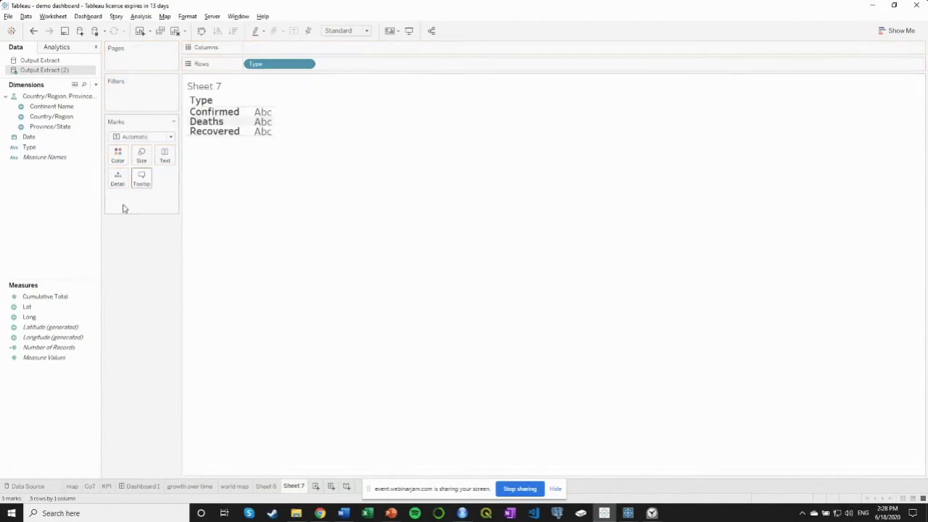
pyautogui.moveTo(42, 297); pyautogui.dragTo(165, 158)
# Step: Filter the Type table by individual dates, keeping only 6/16/2020
pyautogui.moveTo(29, 136); pyautogui.dragTo(149, 96)
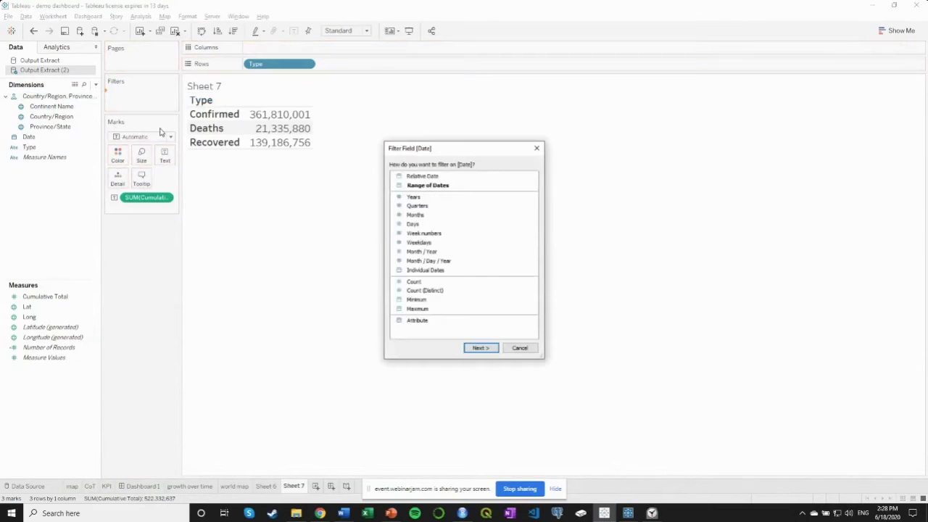
pyautogui.click(426, 270)
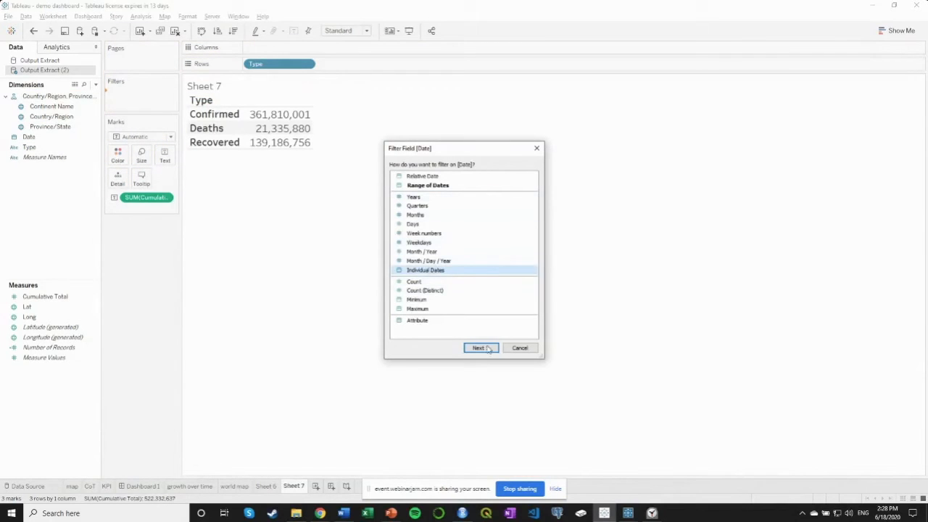
pyautogui.click(481, 348)
pyautogui.scroll(-20, 396, 230)
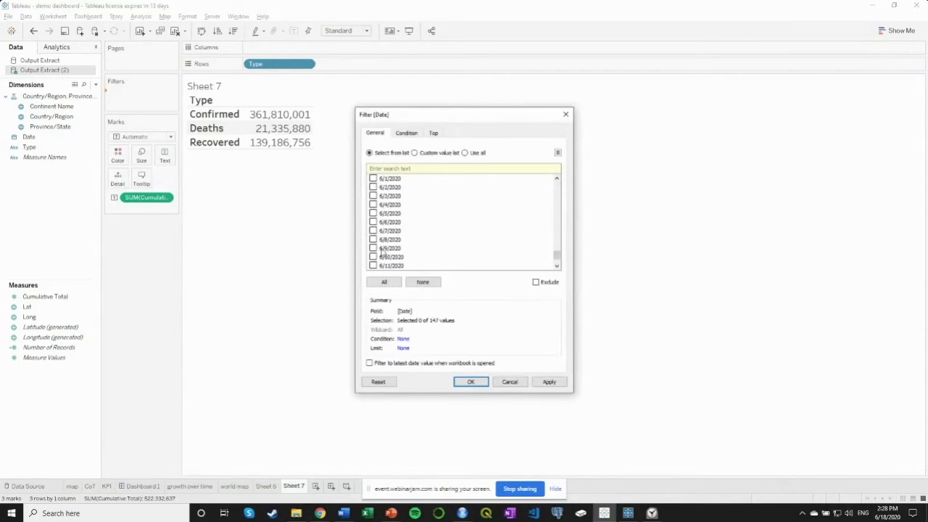
pyautogui.click(487, 385)
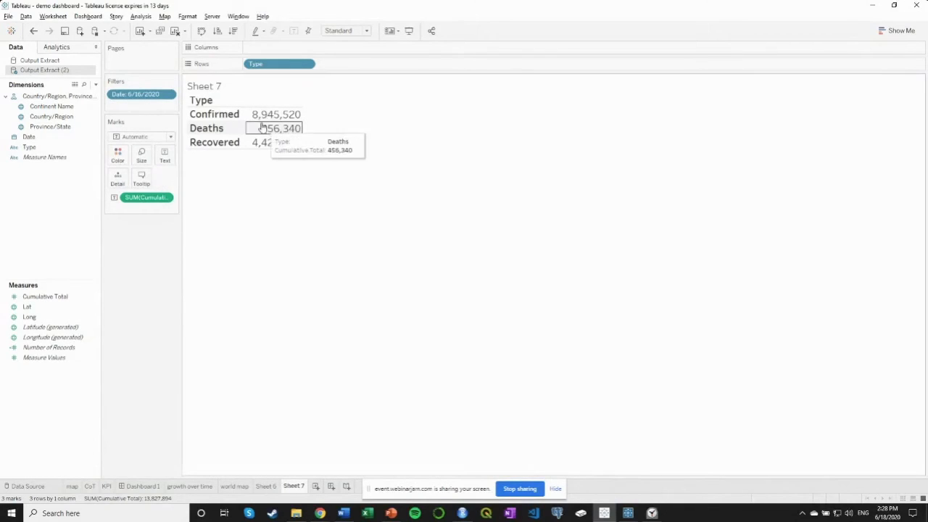
# Step: Add Type to the text label above Cumulative Total and center the label's alignment
pyautogui.moveTo(307, 56); pyautogui.dragTo(165, 155)
pyautogui.moveTo(147, 208); pyautogui.dragTo(174, 190)
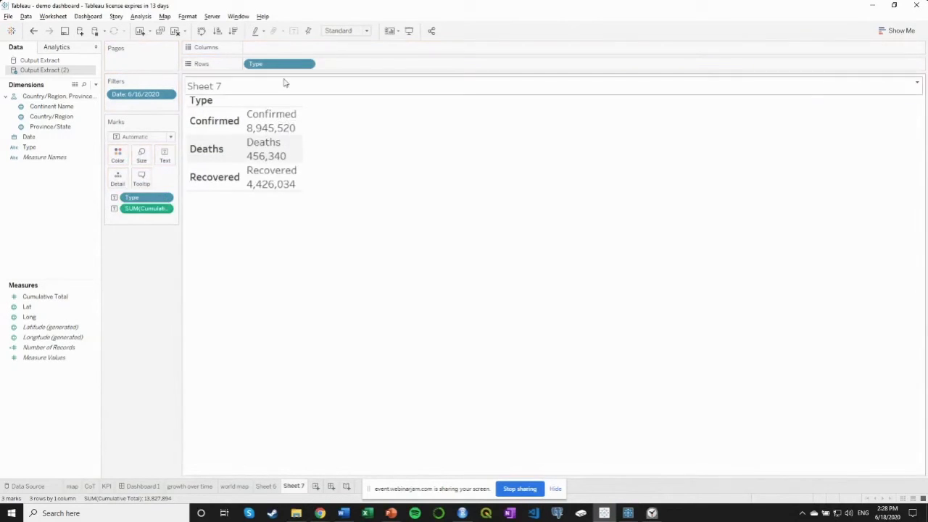
pyautogui.click(172, 160)
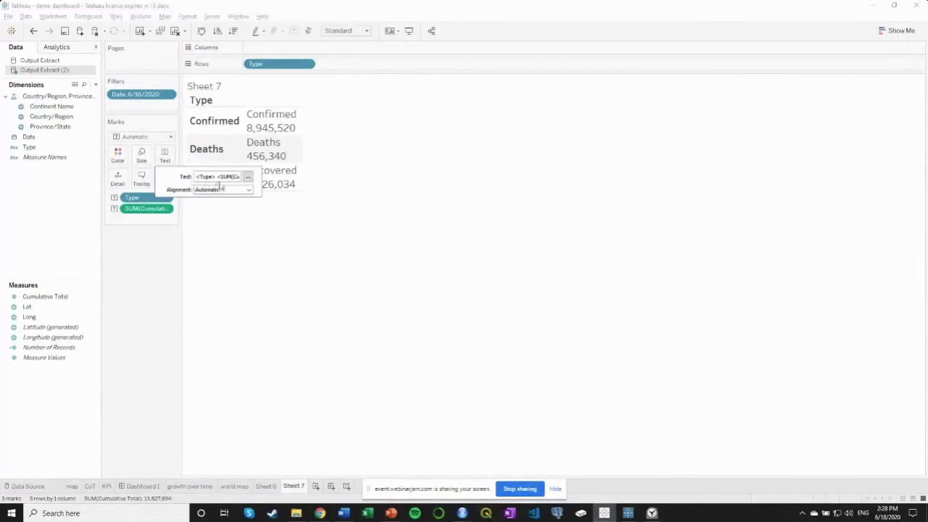
pyautogui.click(231, 190)
pyautogui.click(219, 227)
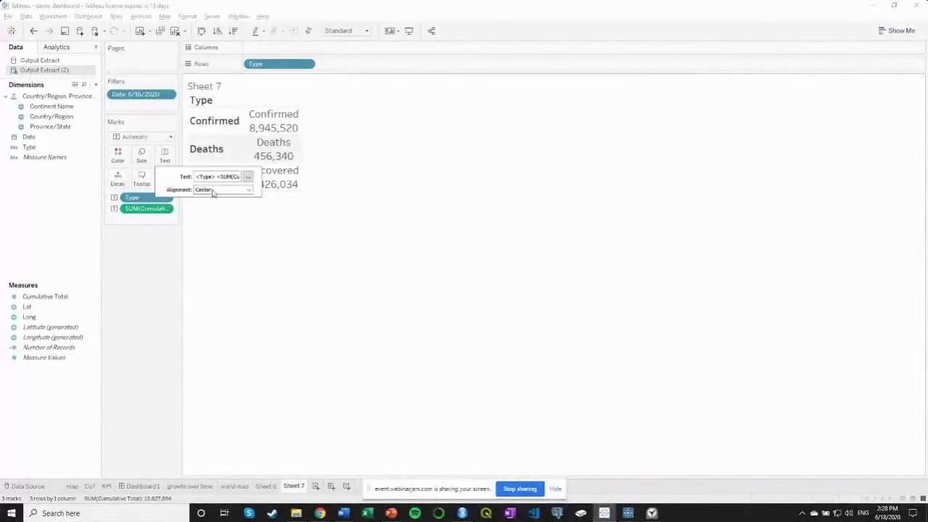
# Step: Format the Type line of the text label as bold, size 24
pyautogui.click(165, 156)
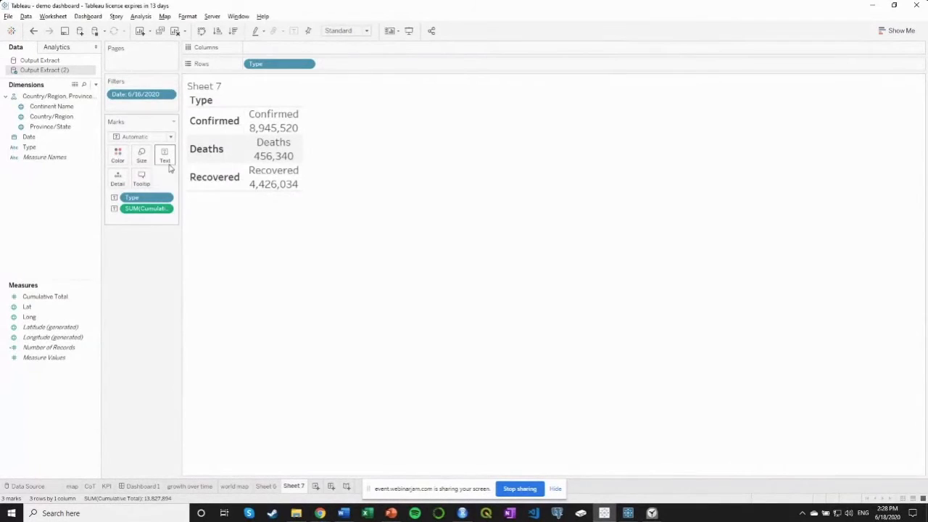
pyautogui.click(248, 177)
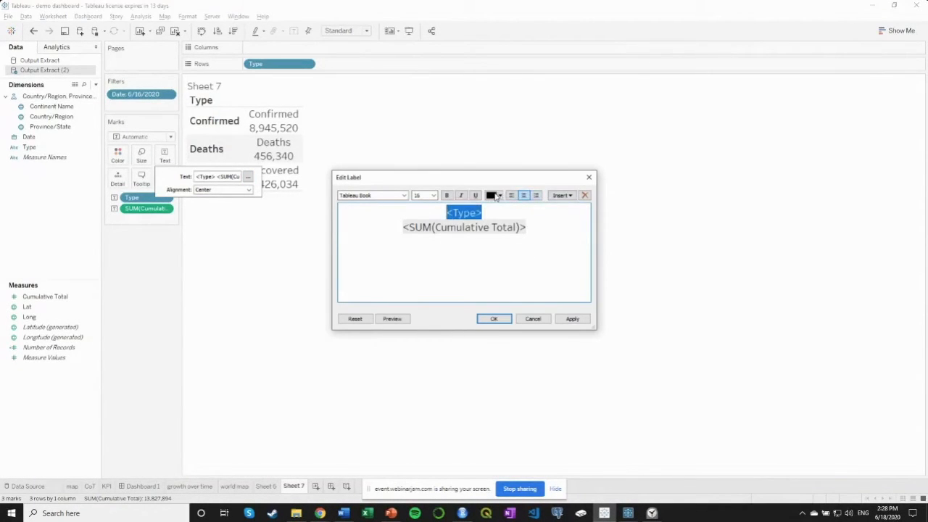
pyautogui.click(500, 196)
pyautogui.click(447, 196)
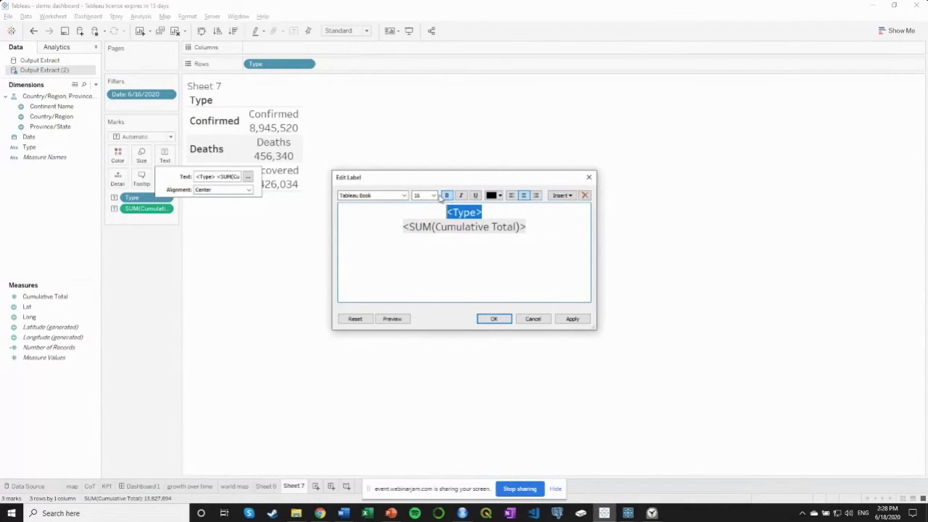
pyautogui.click(433, 196)
pyautogui.click(419, 272)
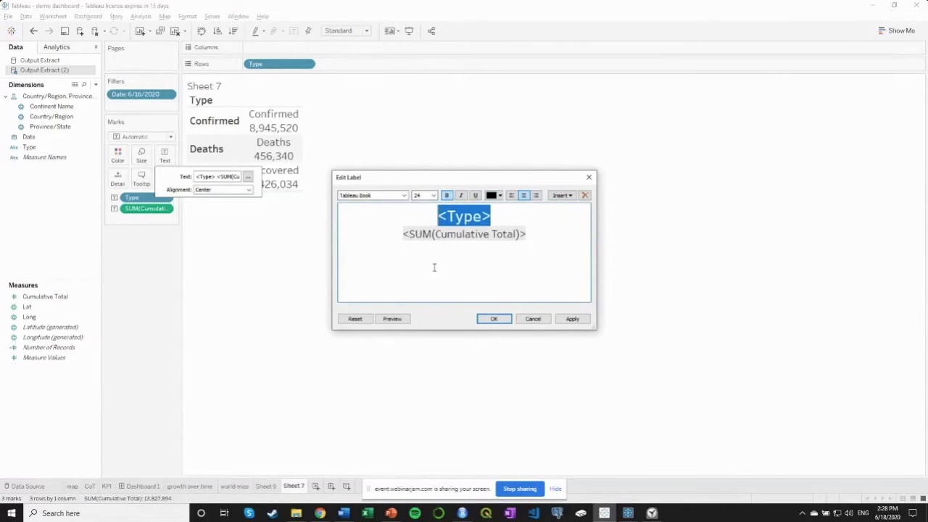
pyautogui.click(491, 318)
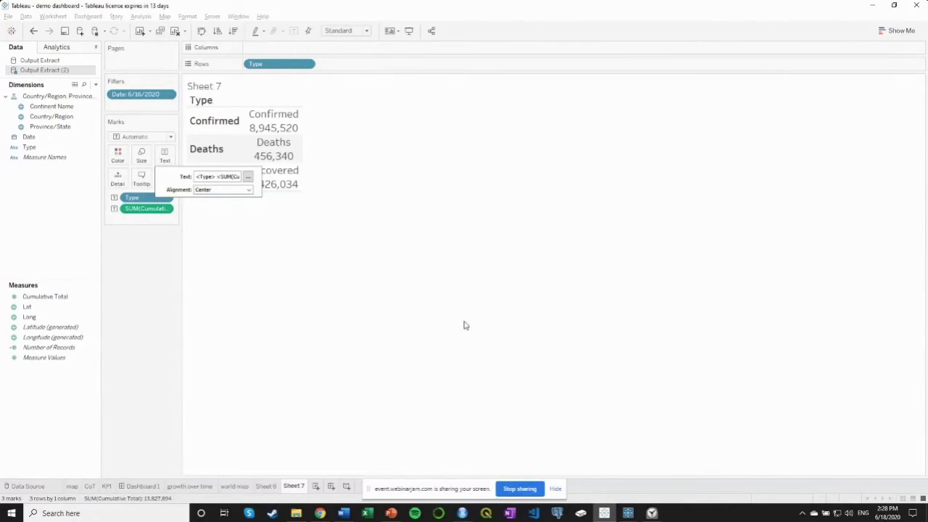
# Step: Fit the table to Entire View and hide the Type header on Rows
pyautogui.click(339, 32)
pyautogui.click(340, 94)
pyautogui.click(341, 33)
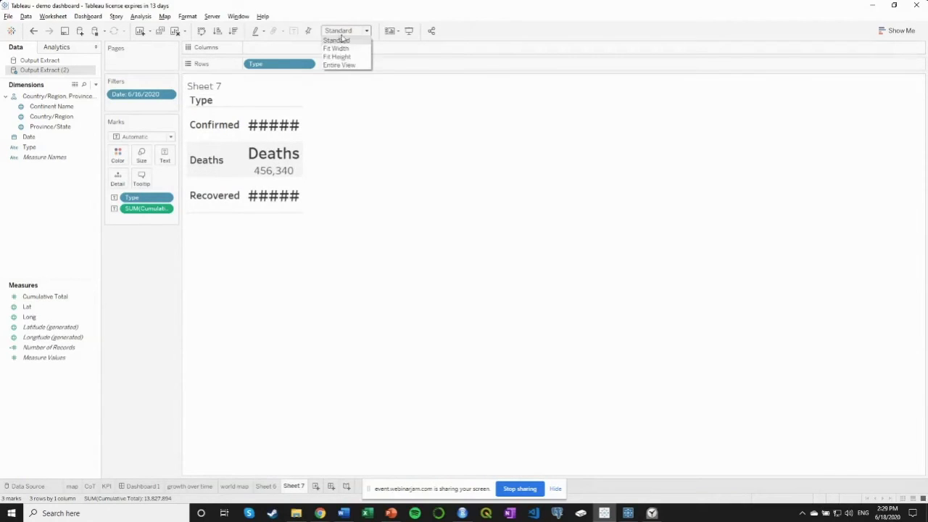
pyautogui.click(345, 66)
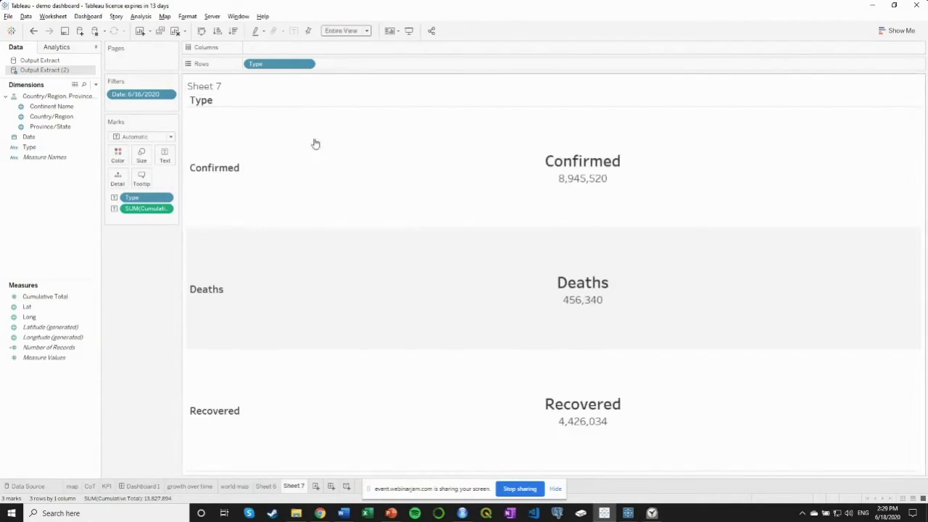
pyautogui.rightClick(250, 68)
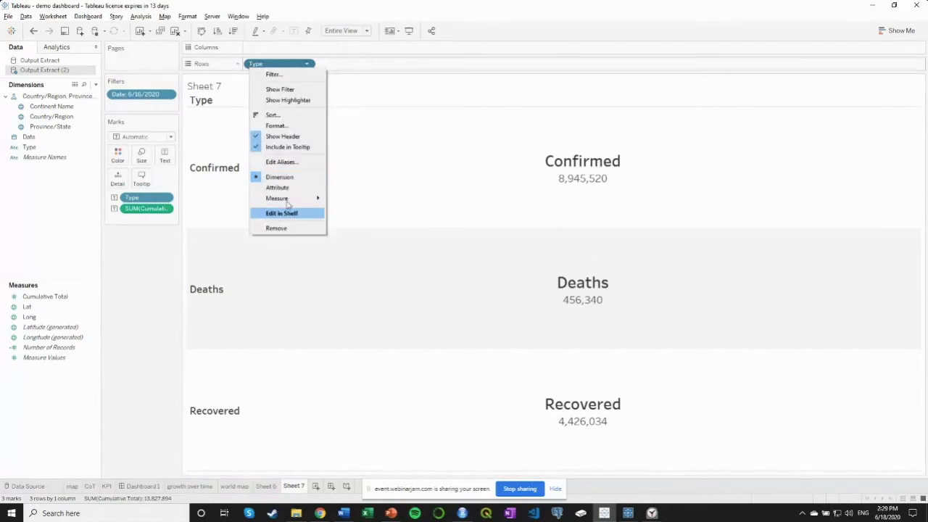
pyautogui.click(288, 138)
# Step: Rename the Sheet 7 worksheet as KPI2
pyautogui.doubleClick(293, 486)
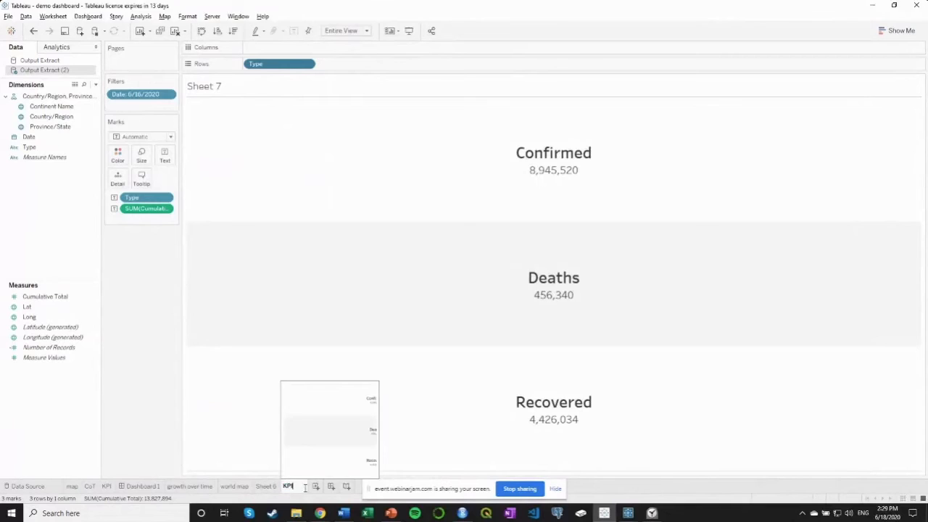
pyautogui.write('KPI')
pyautogui.press('Return')
pyautogui.click(489, 273)
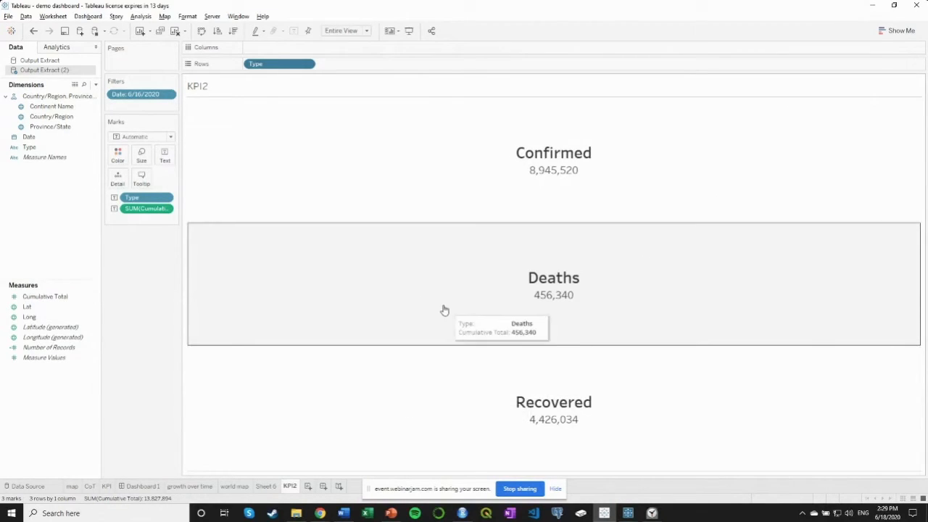
# Step: Reorder the KPI rows as Recovered, Confirmed, Deaths using the Type header, leaving the header hidden
pyautogui.moveTo(305, 412); pyautogui.dragTo(343, 357)
pyautogui.rightClick(273, 66)
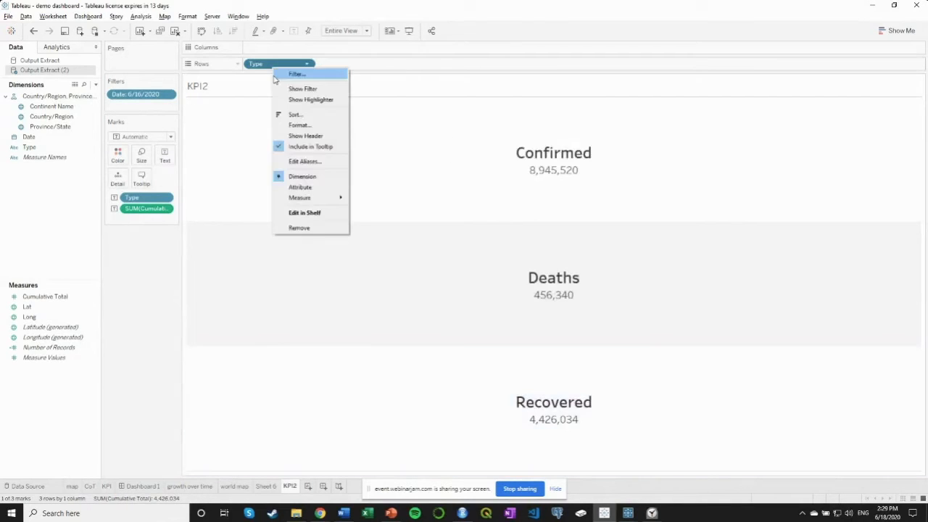
pyautogui.click(306, 142)
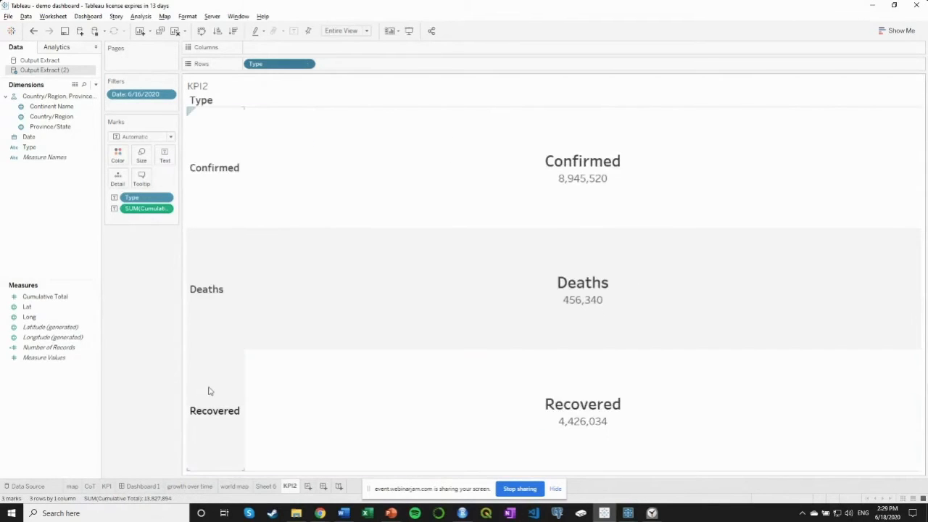
pyautogui.click(235, 136)
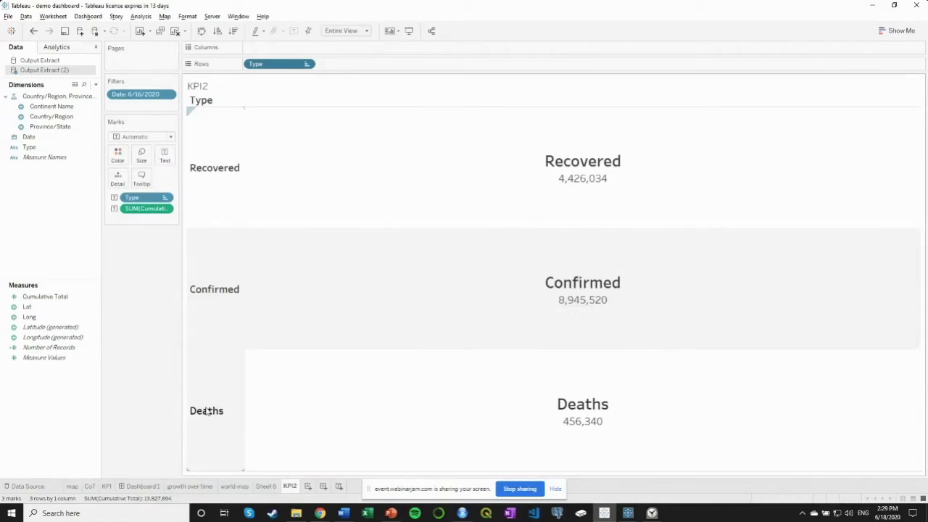
pyautogui.rightClick(261, 63)
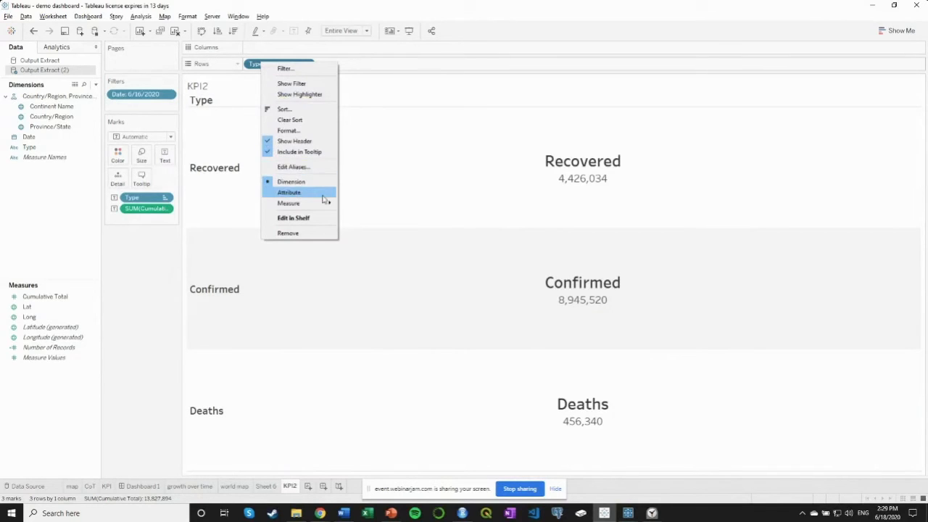
pyautogui.click(304, 142)
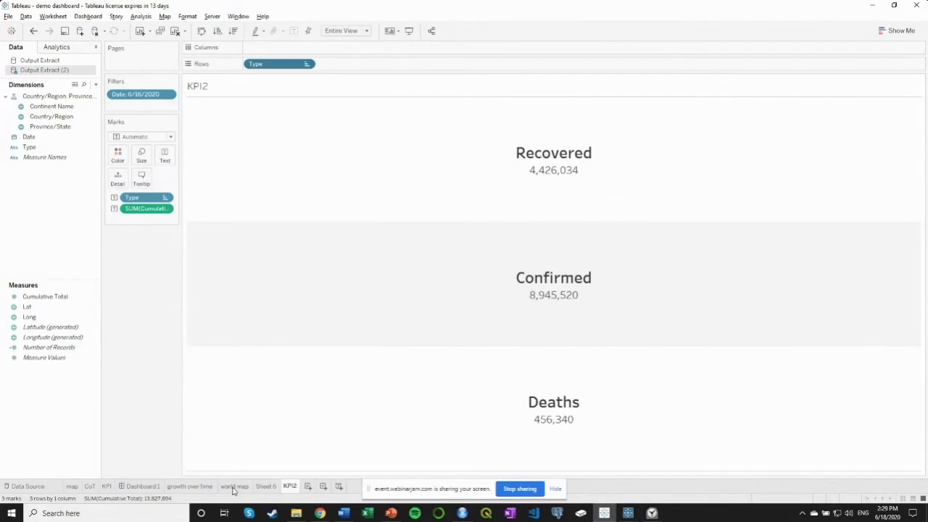
# Step: Try adding Province/State to the detail of the world map, and undo the addition
pyautogui.click(234, 487)
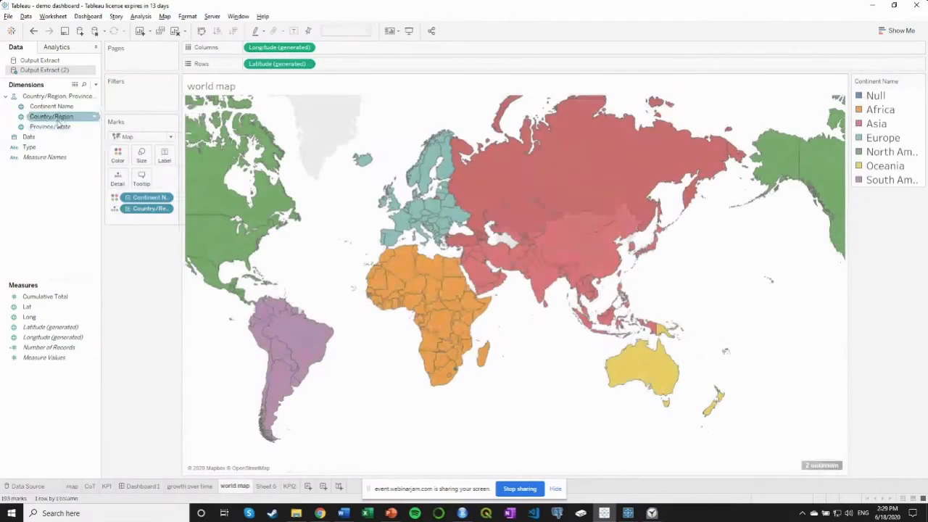
pyautogui.moveTo(51, 126); pyautogui.dragTo(186, 283)
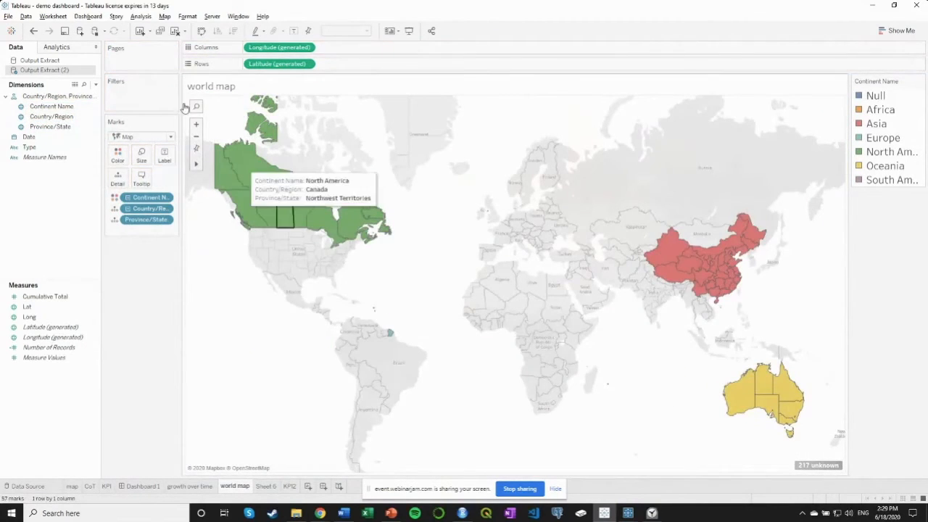
pyautogui.hotkey('ctrl', 'z')
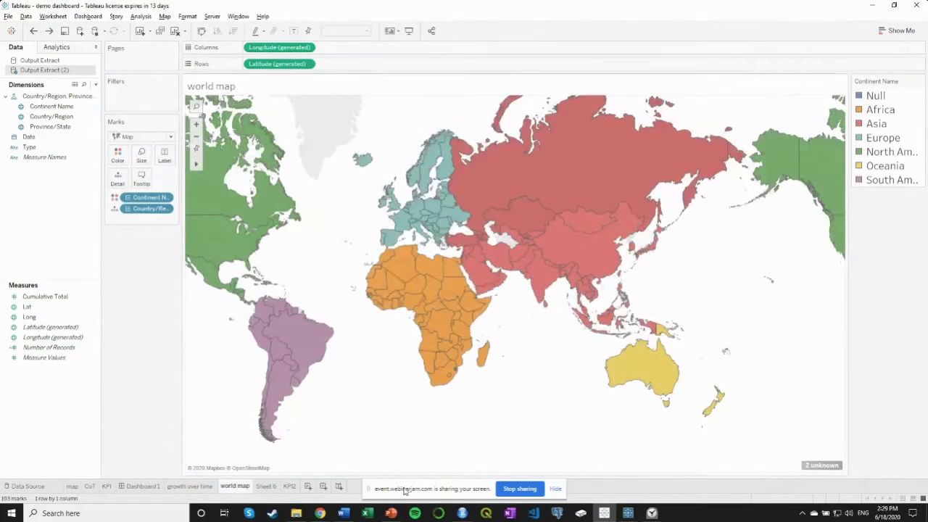
# Step: Break the Sheet 6 percent-of-total bars down by Country/Region and Province/State detail, and reopen the world map sheet
pyautogui.click(266, 486)
pyautogui.moveTo(50, 126); pyautogui.dragTo(155, 284)
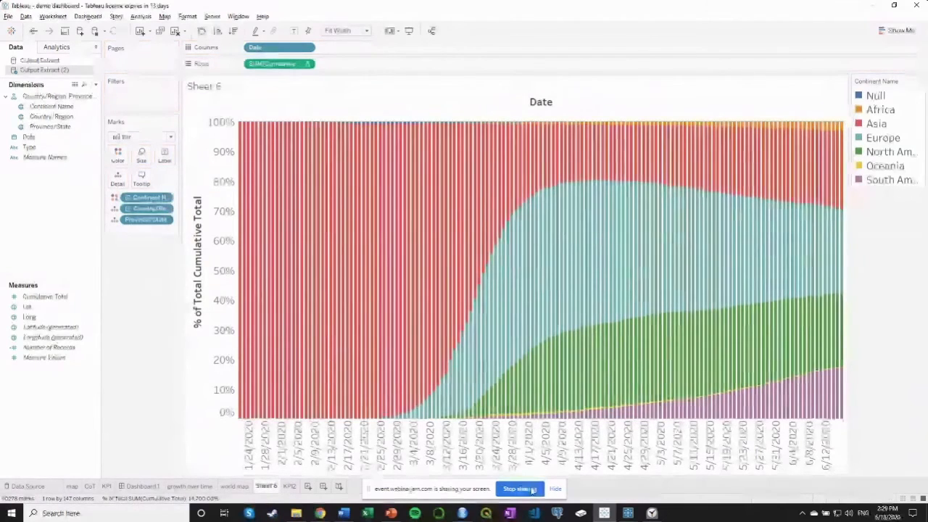
pyautogui.click(487, 492)
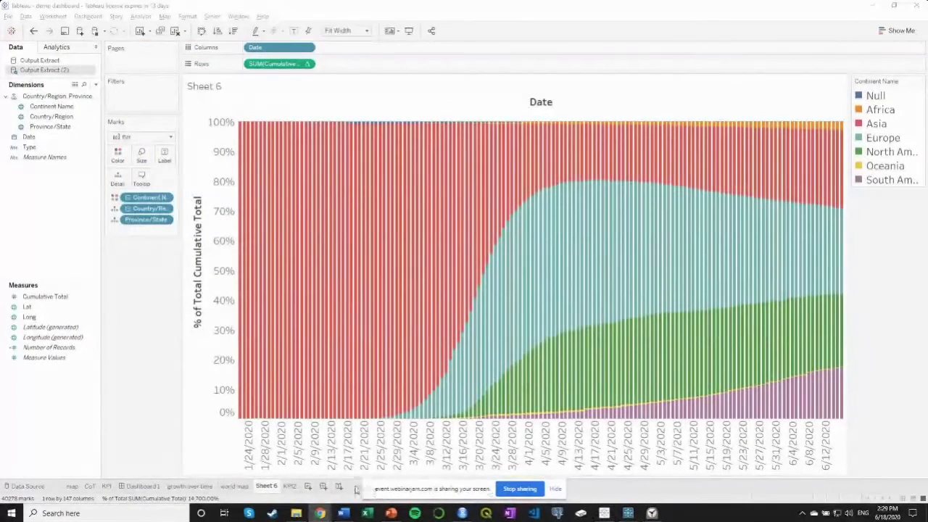
pyautogui.moveTo(370, 493); pyautogui.dragTo(708, 479)
pyautogui.moveTo(414, 275)
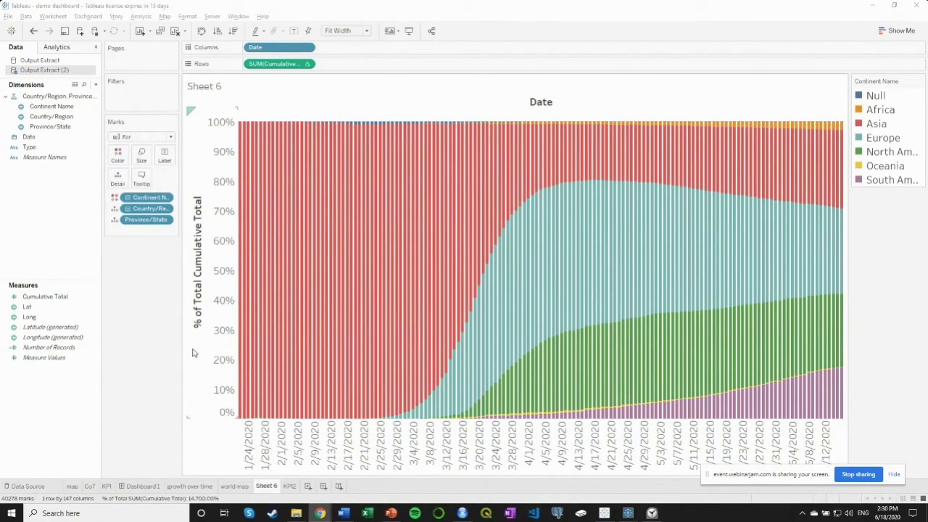
pyautogui.click(235, 487)
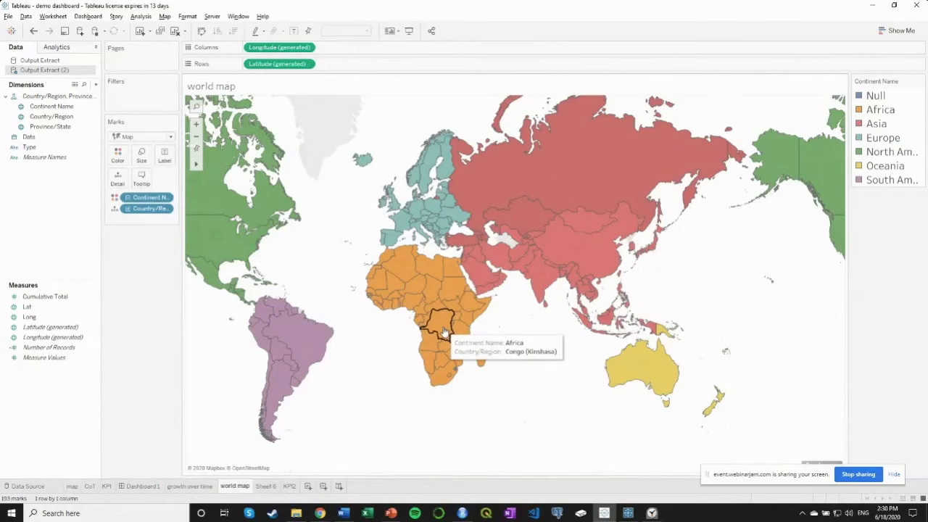
# Step: Review the KPI2 sheet and create a new dashboard in the workbook
pyautogui.click(289, 487)
pyautogui.moveTo(286, 490)
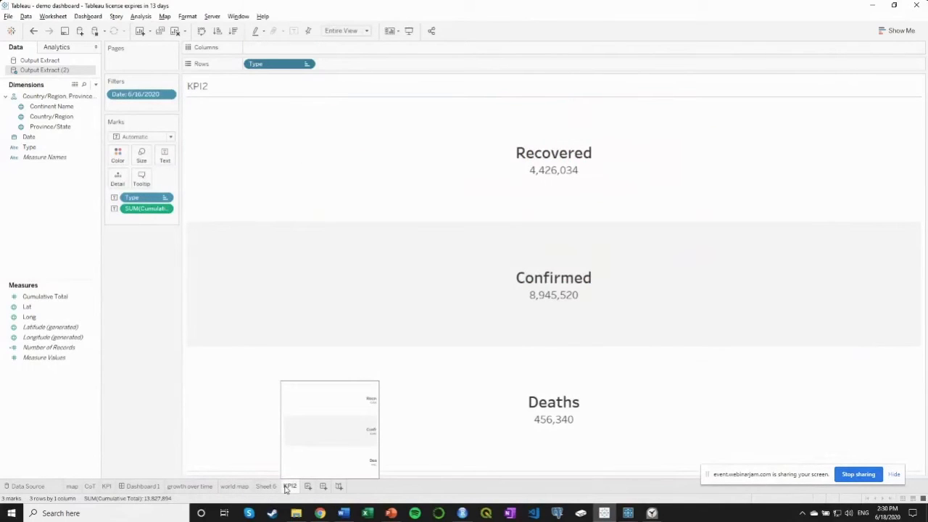
pyautogui.click(324, 487)
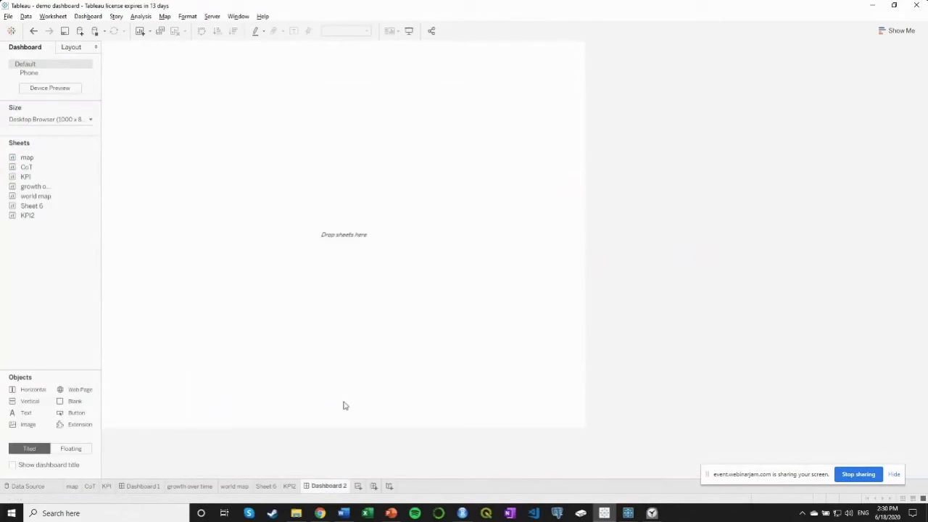
# Step: Add a text object to the dashboard reading "Sample Covid Dashboard", formatted bold with a larger font size
pyautogui.moveTo(34, 411); pyautogui.dragTo(321, 183)
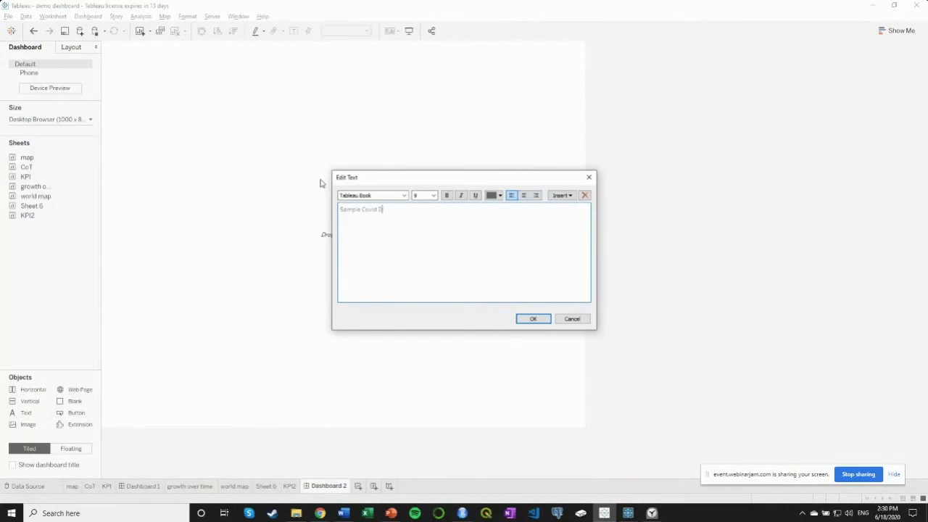
pyautogui.write('Sample Covid Dashboard')
pyautogui.moveTo(418, 210); pyautogui.dragTo(209, 203)
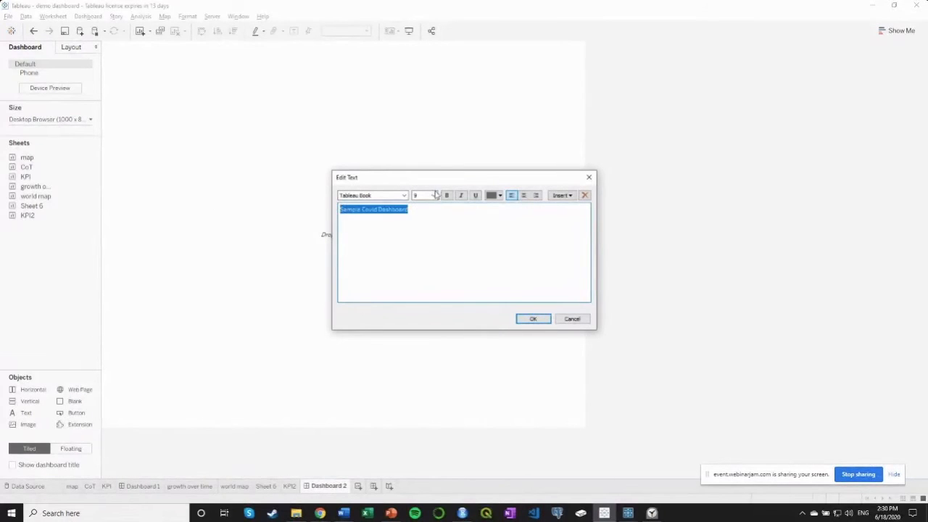
pyautogui.click(434, 195)
pyautogui.click(425, 259)
pyautogui.click(447, 197)
pyautogui.click(533, 319)
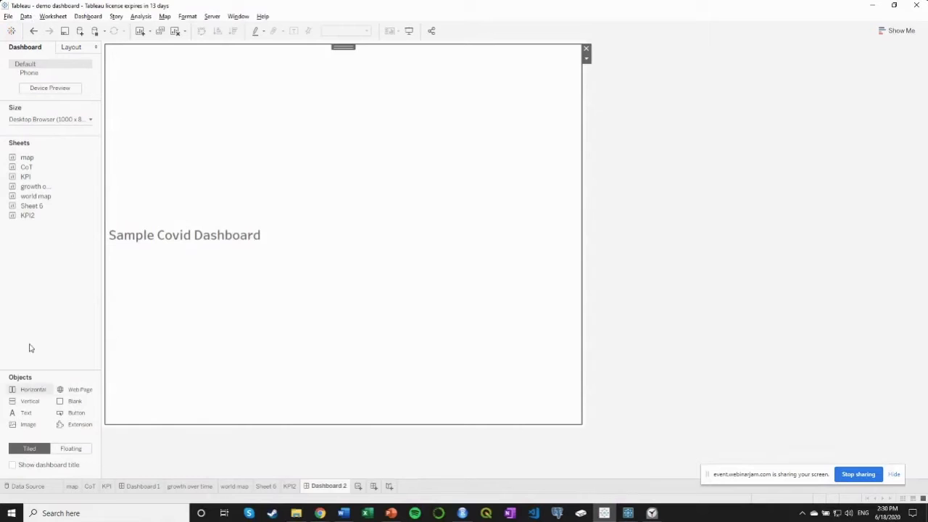
# Step: Place the world map sheet beneath the dashboard title and remove its continent legend
pyautogui.moveTo(36, 198)
pyautogui.moveTo(36, 198); pyautogui.dragTo(315, 331)
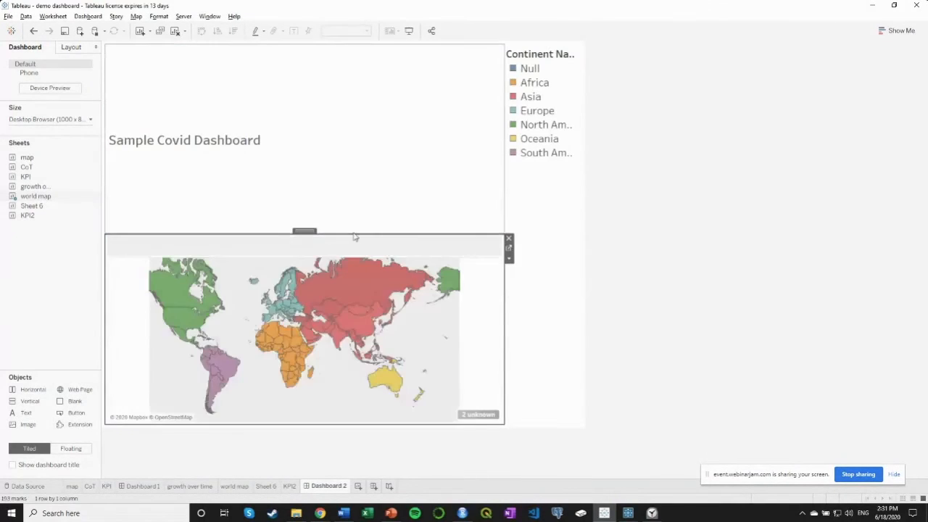
pyautogui.click(567, 56)
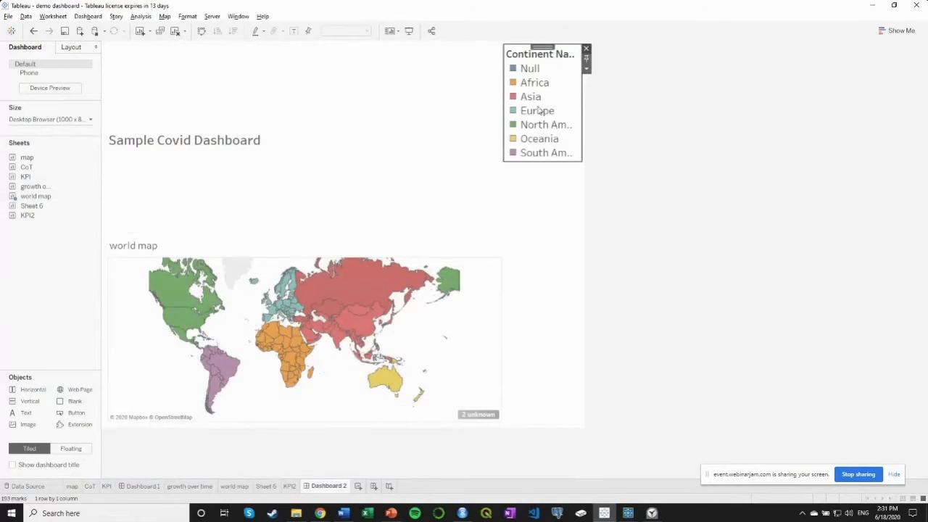
pyautogui.click(586, 49)
# Step: Give the "Sample Covid Dashboard" title object a light grey background
pyautogui.click(195, 192)
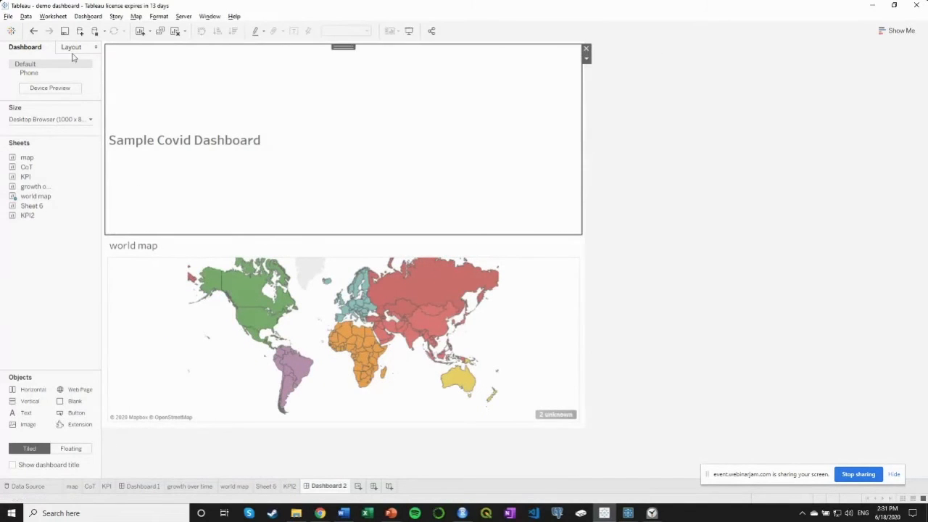
pyautogui.click(71, 47)
pyautogui.click(21, 217)
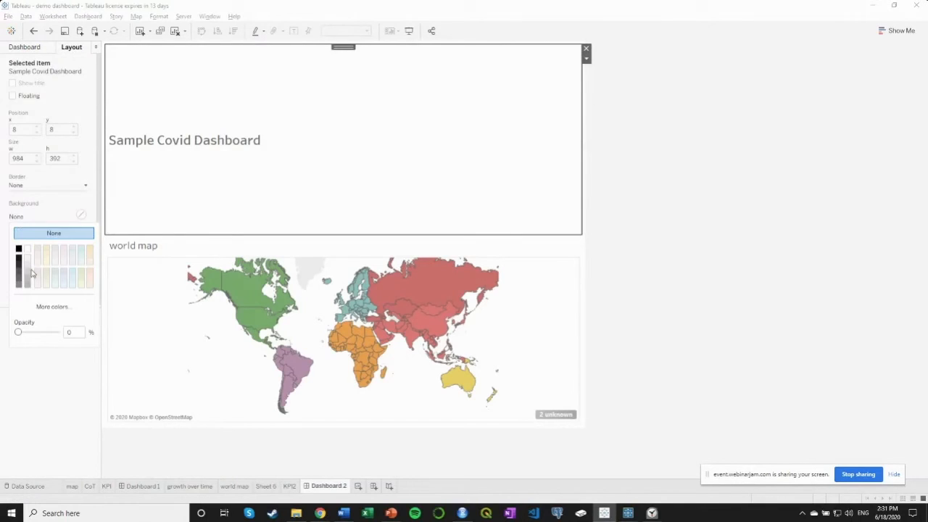
pyautogui.click(30, 271)
pyautogui.click(661, 207)
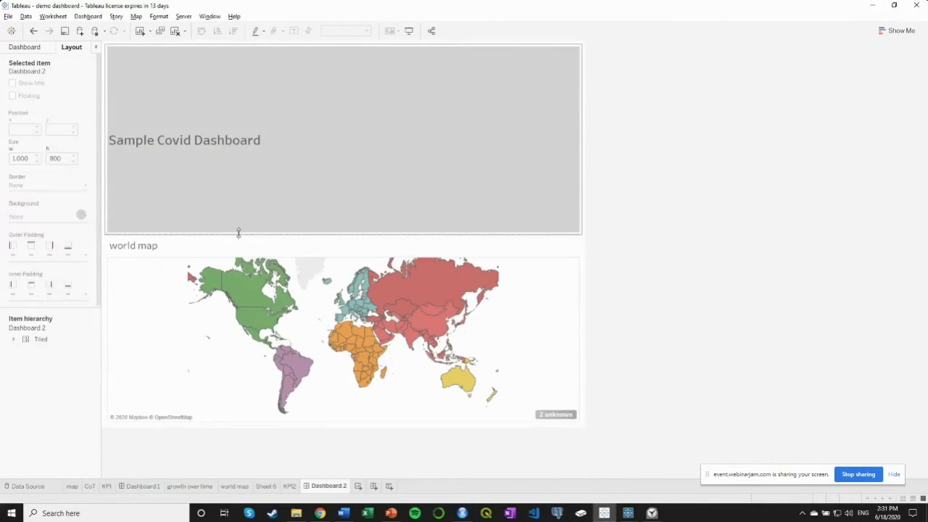
# Step: Place Sheet 6 between the title and the world map, and reduce the title's height
pyautogui.click(25, 46)
pyautogui.moveTo(26, 180)
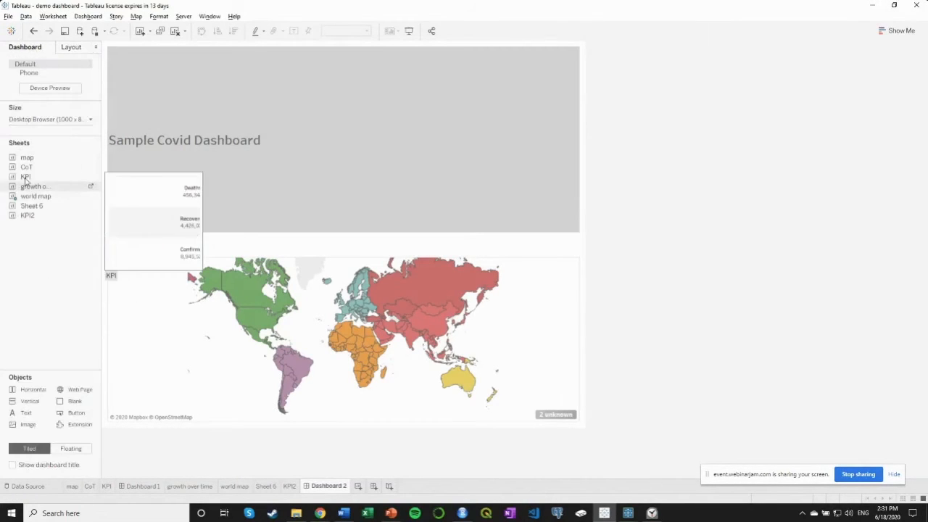
pyautogui.moveTo(80, 206); pyautogui.dragTo(360, 211)
pyautogui.moveTo(344, 127); pyautogui.dragTo(344, 127)
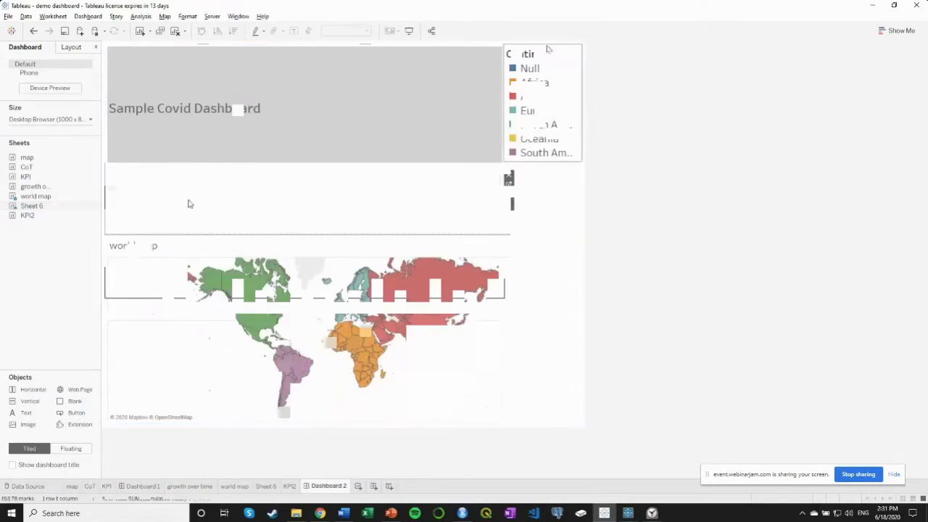
pyautogui.moveTo(354, 170); pyautogui.dragTo(353, 95)
# Step: Place KPI2 as a column left of the charts and move the title across the dashboard's full width above them
pyautogui.moveTo(46, 215); pyautogui.dragTo(105, 276)
pyautogui.moveTo(37, 218); pyautogui.dragTo(113, 213)
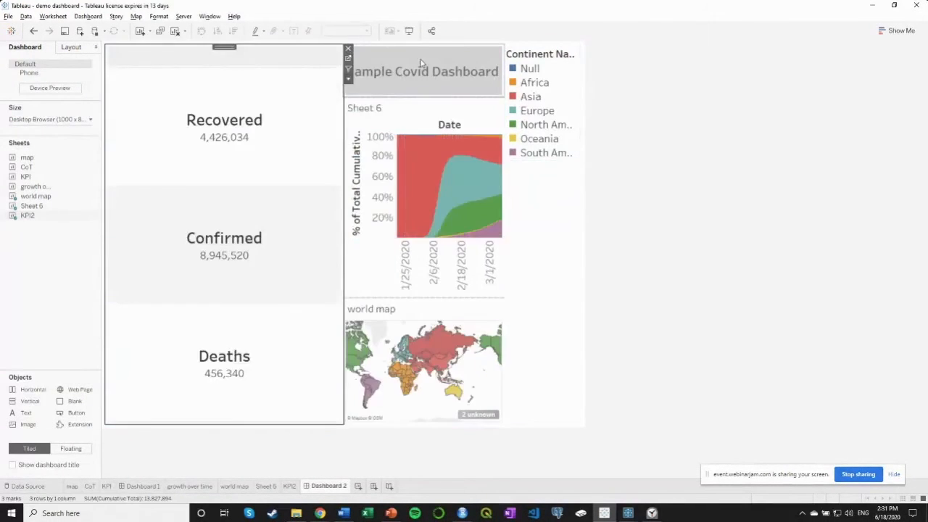
pyautogui.moveTo(383, 40); pyautogui.dragTo(360, 48)
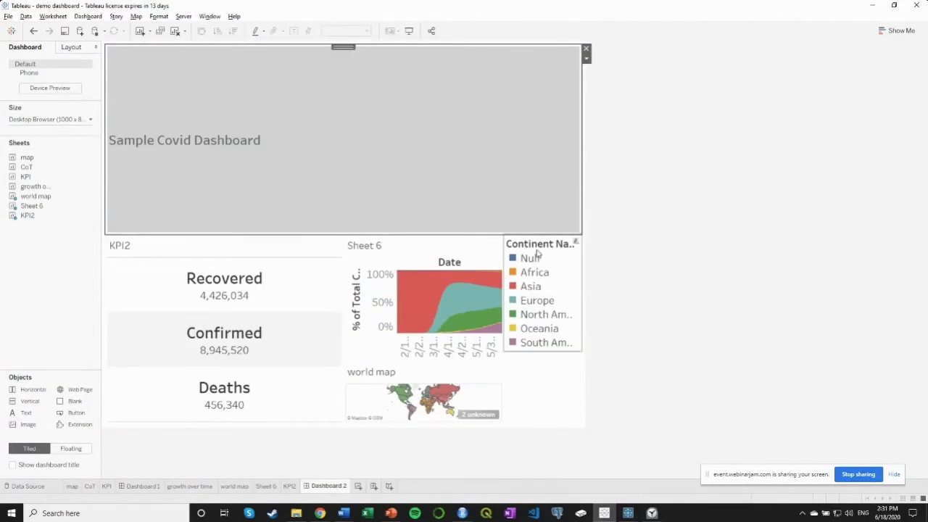
# Step: Remove the continent legend, and shrink the title band's height and the KPI2 column's width
pyautogui.click(584, 239)
pyautogui.moveTo(336, 236); pyautogui.dragTo(343, 104)
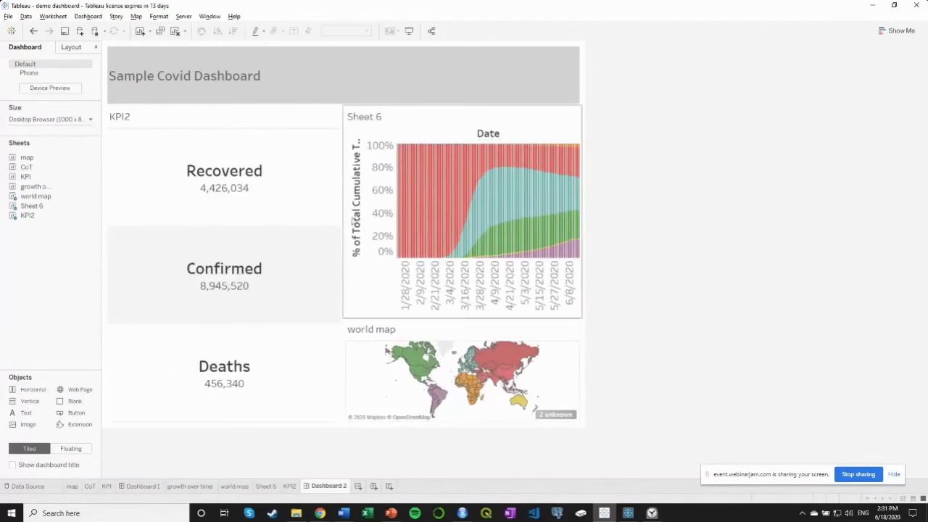
pyautogui.moveTo(343, 234); pyautogui.dragTo(206, 224)
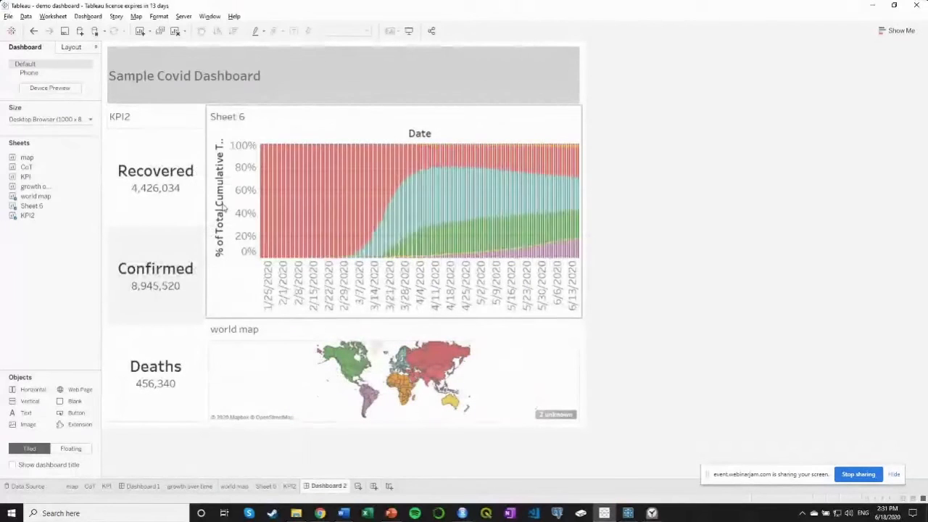
# Step: Hide the percent-of-total axis header of the Sheet 6 chart in the dashboard
pyautogui.rightClick(224, 204)
pyautogui.click(266, 264)
pyautogui.rightClick(226, 220)
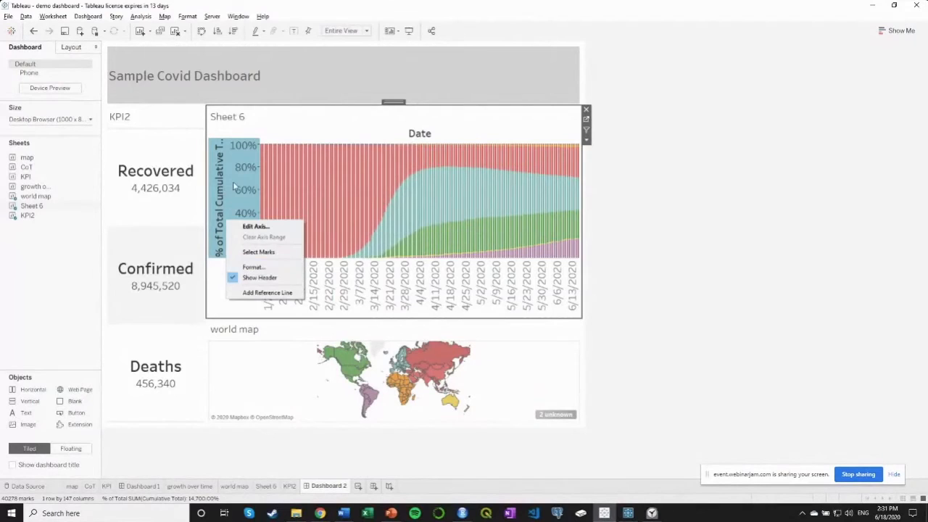
pyautogui.rightClick(234, 183)
pyautogui.click(266, 240)
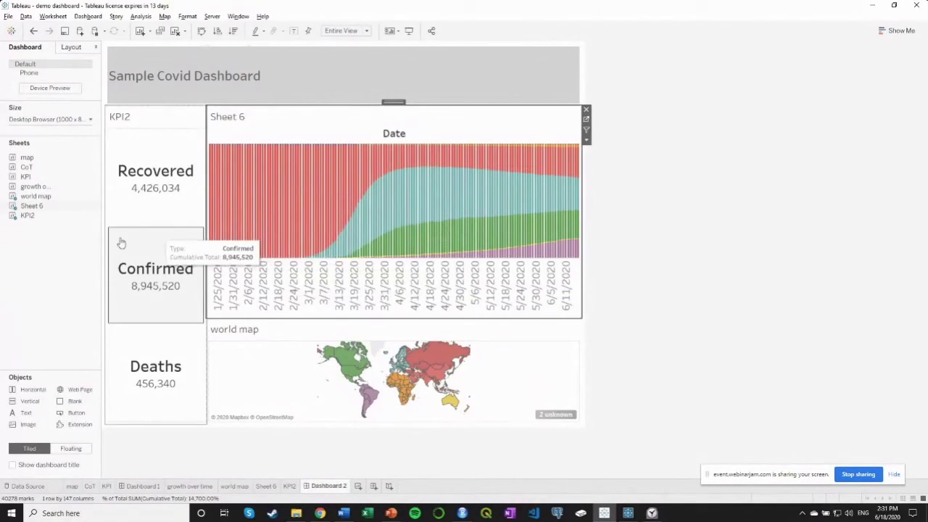
# Step: Hide the date header of the Sheet 6 chart and shorten the chart to enlarge the world map below
pyautogui.moveTo(36, 186); pyautogui.dragTo(495, 206)
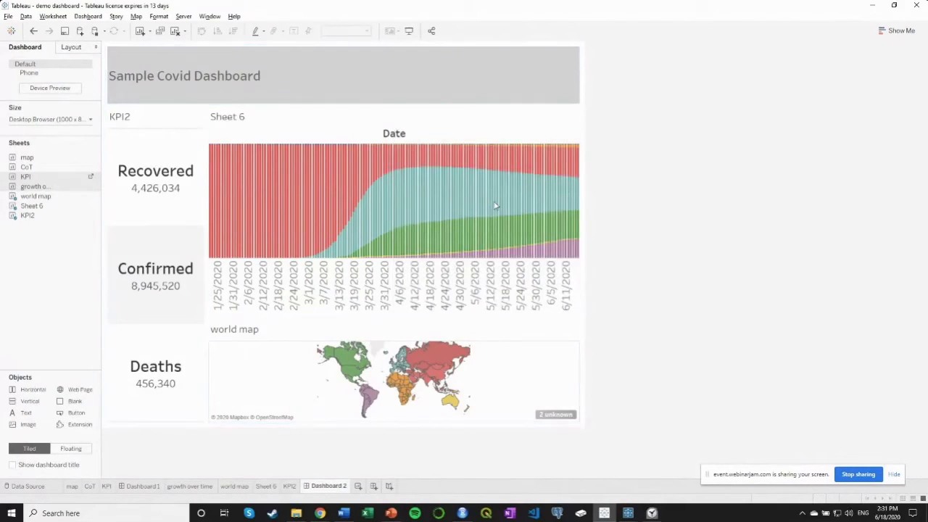
pyautogui.rightClick(384, 299)
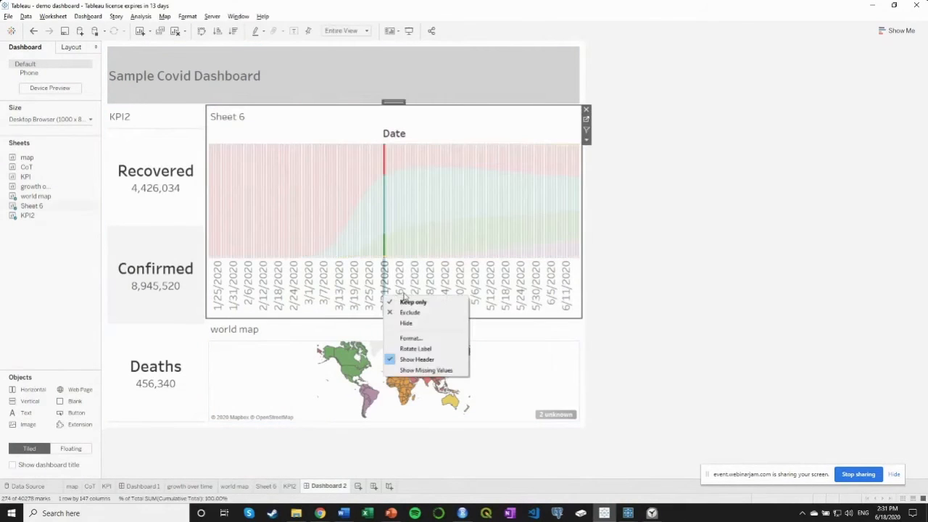
pyautogui.click(410, 358)
pyautogui.moveTo(381, 317); pyautogui.dragTo(372, 227)
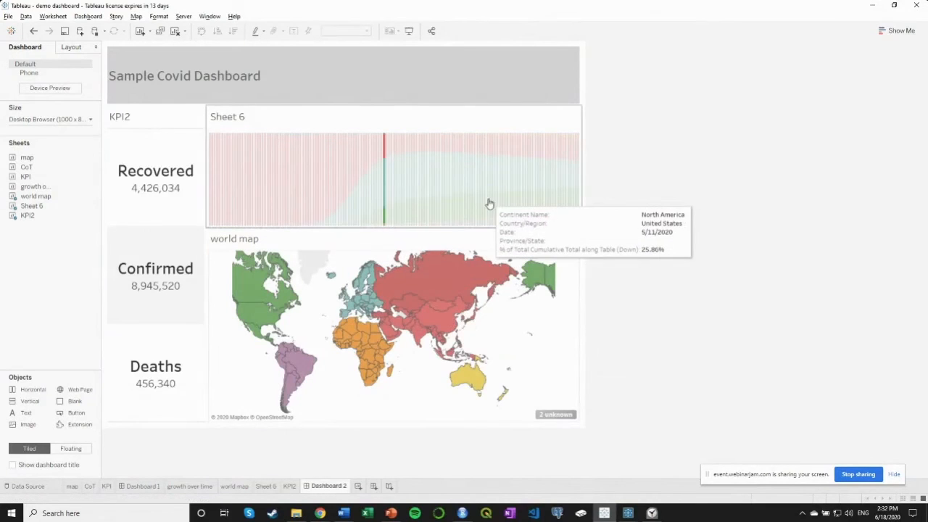
# Step: Add a dashboard highlight action run on select for all fields, with world map as the only source and Sheet 6 as target
pyautogui.click(454, 198)
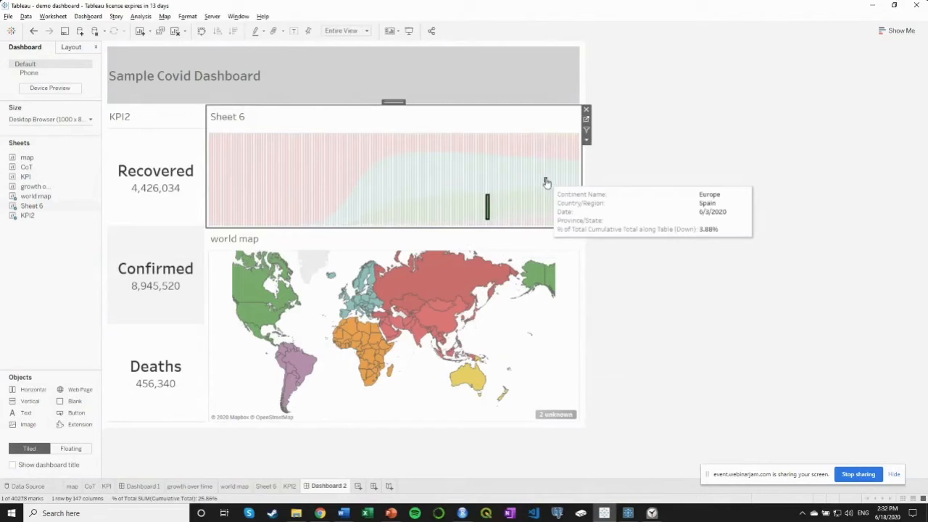
pyautogui.hotkey('ctrl', 'shift', 'd')
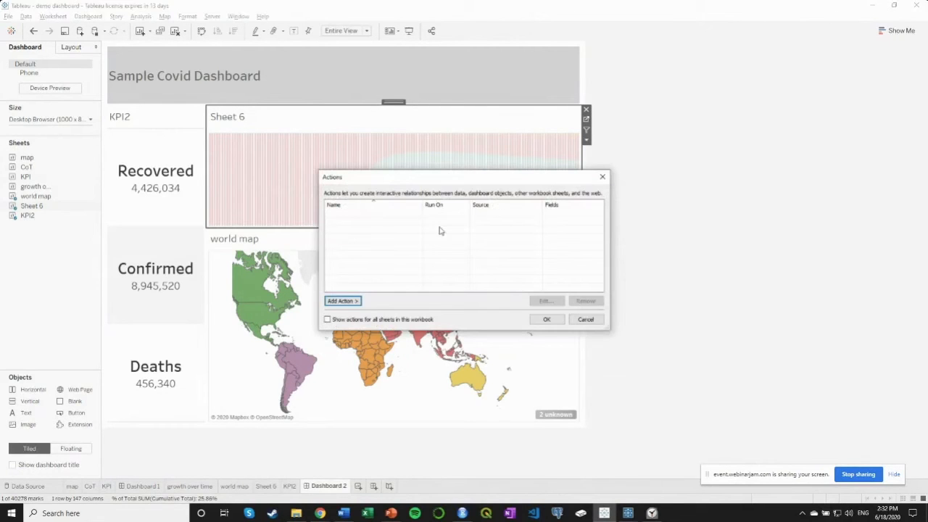
pyautogui.click(342, 301)
pyautogui.click(381, 313)
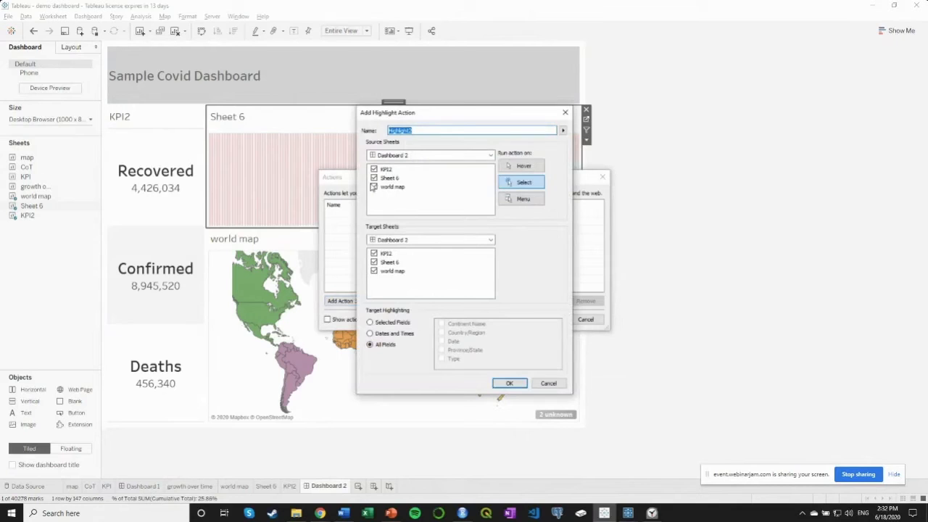
pyautogui.click(374, 178)
pyautogui.click(374, 169)
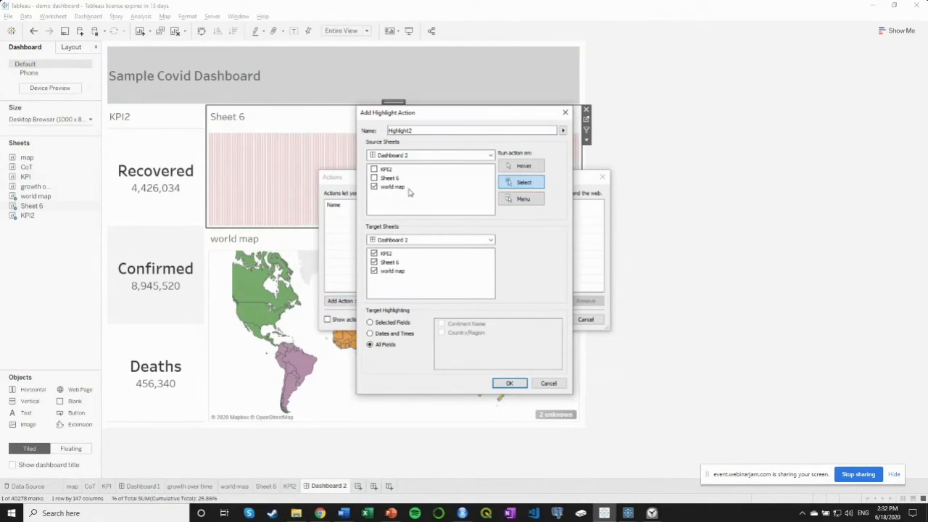
pyautogui.click(375, 262)
pyautogui.click(374, 254)
pyautogui.click(374, 270)
pyautogui.click(510, 383)
pyautogui.click(546, 319)
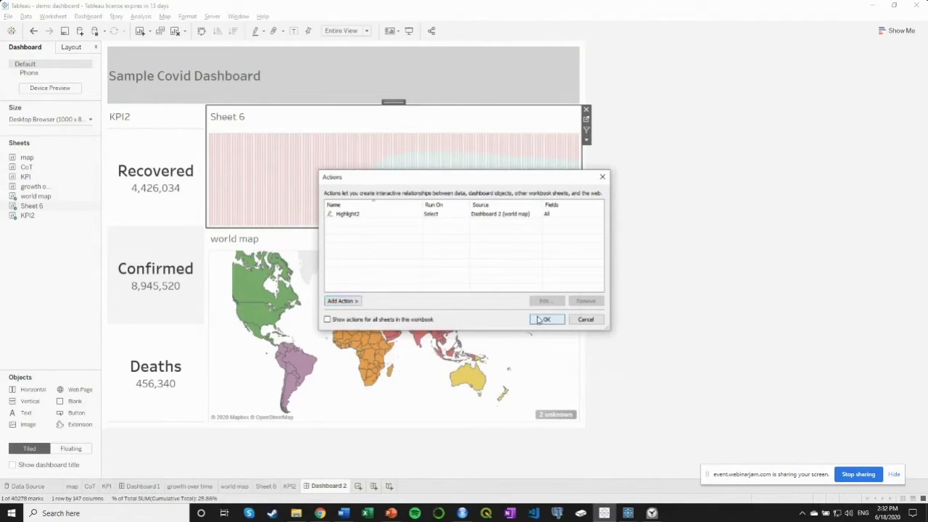
# Step: Test the highlight action by selecting Congo (Kinshasa), the United States, Russia, China, Australia, Brazil, the United Kingdom, France and Sweden on the world map
pyautogui.click(370, 355)
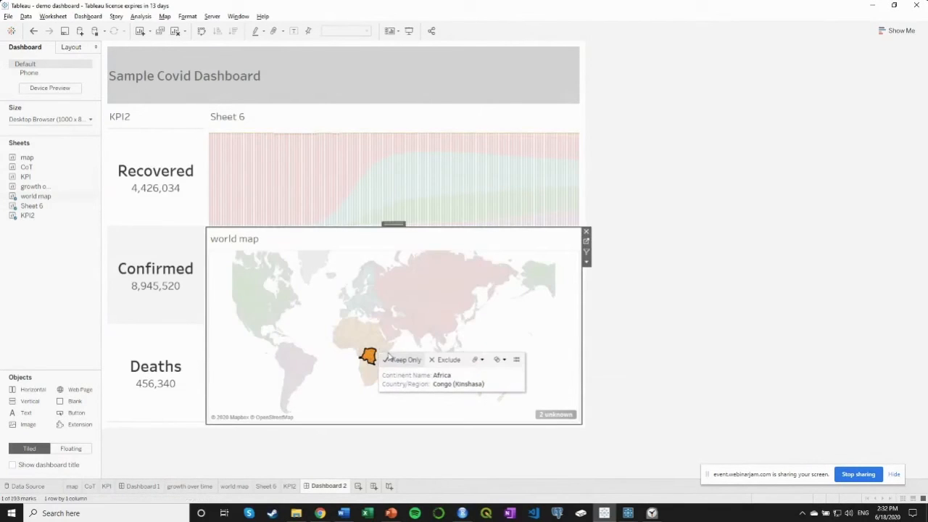
pyautogui.click(280, 313)
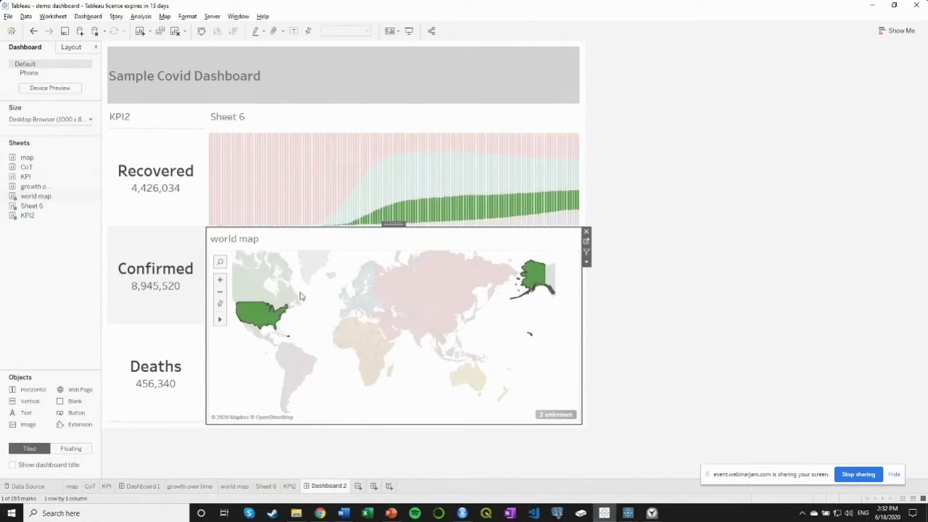
pyautogui.click(416, 293)
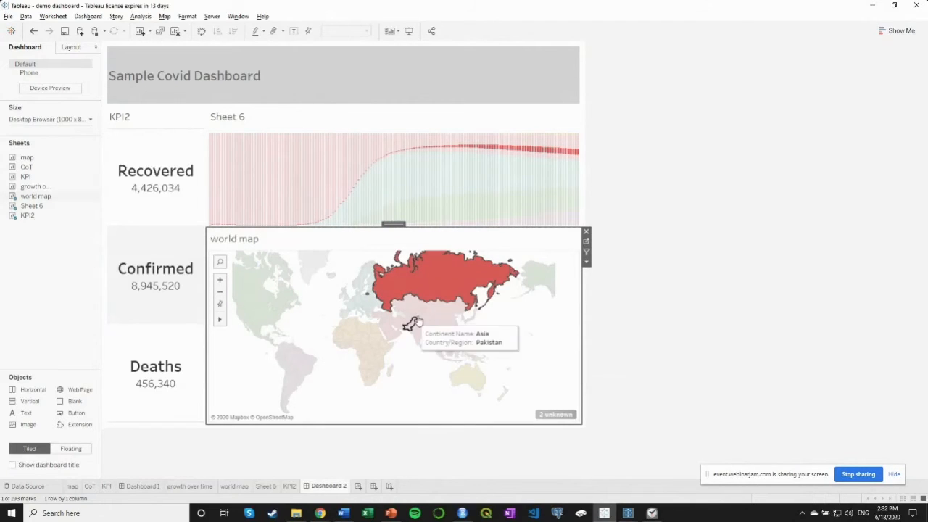
pyautogui.click(435, 319)
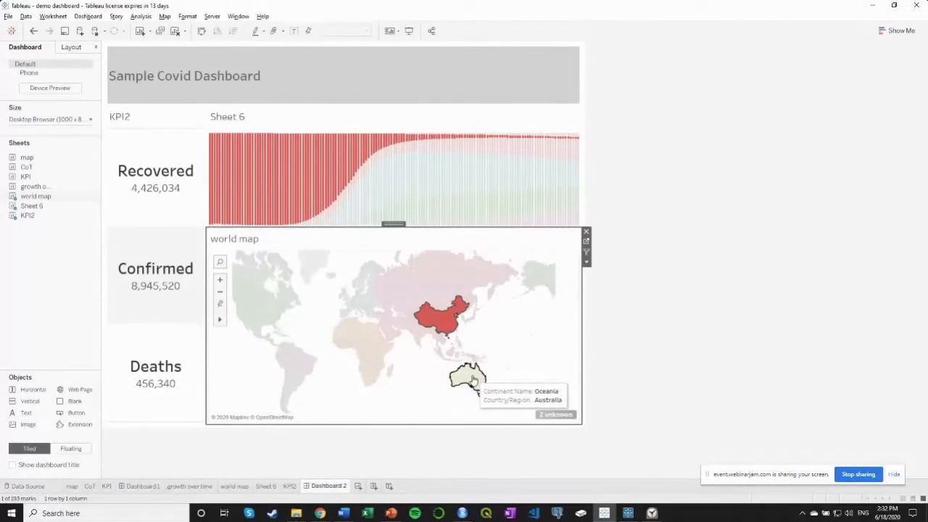
pyautogui.click(462, 375)
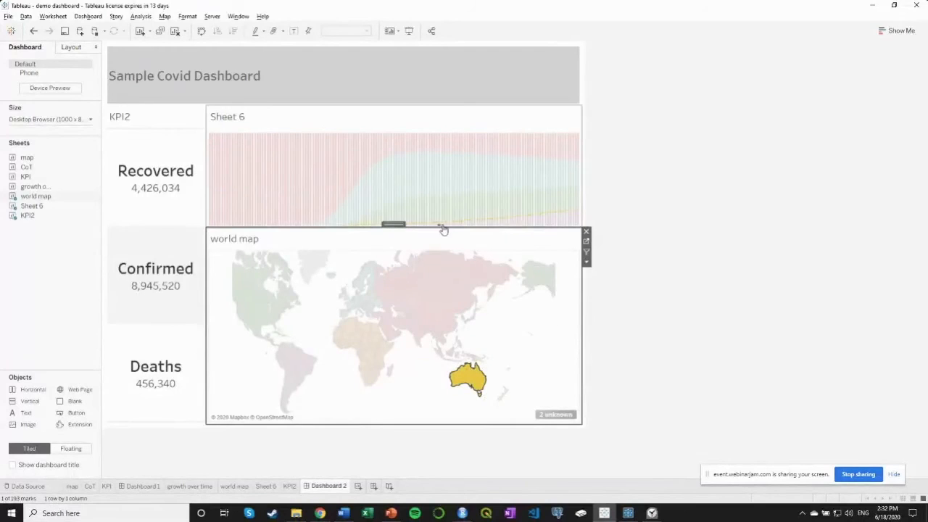
pyautogui.click(301, 366)
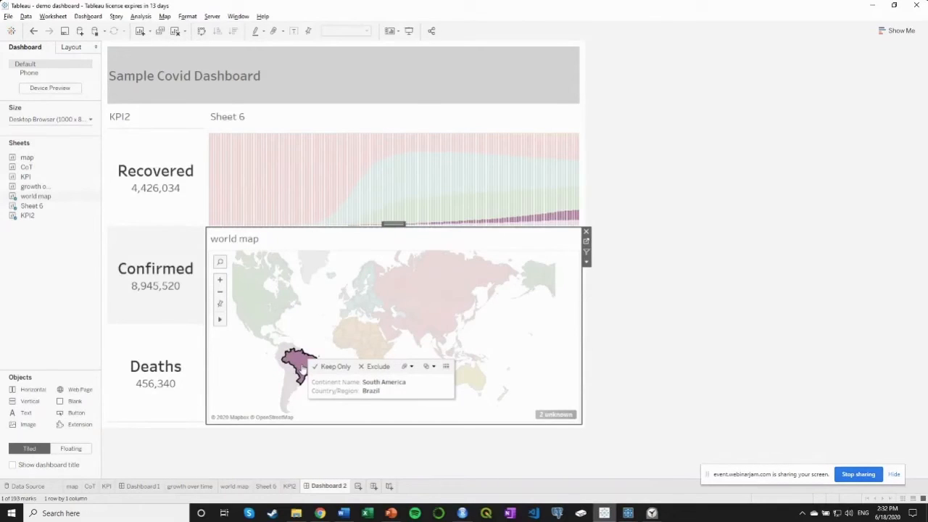
pyautogui.click(344, 296)
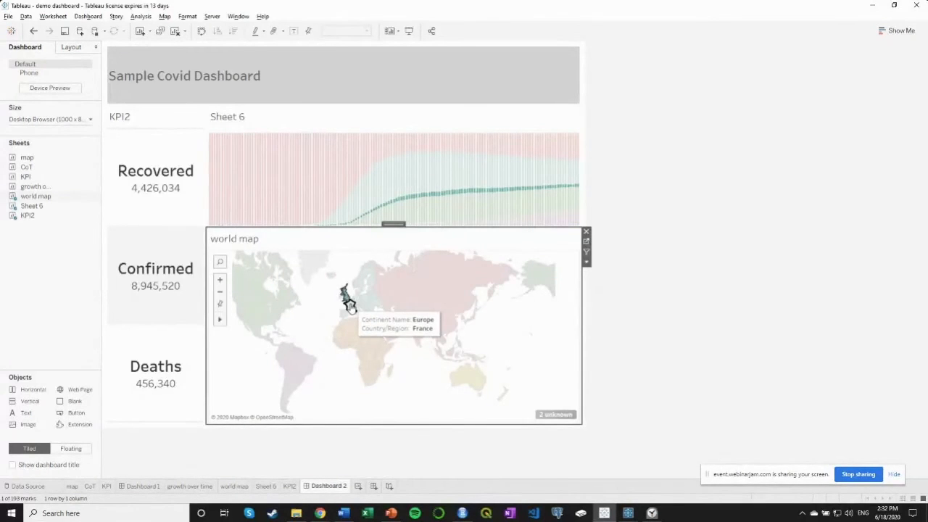
pyautogui.click(349, 305)
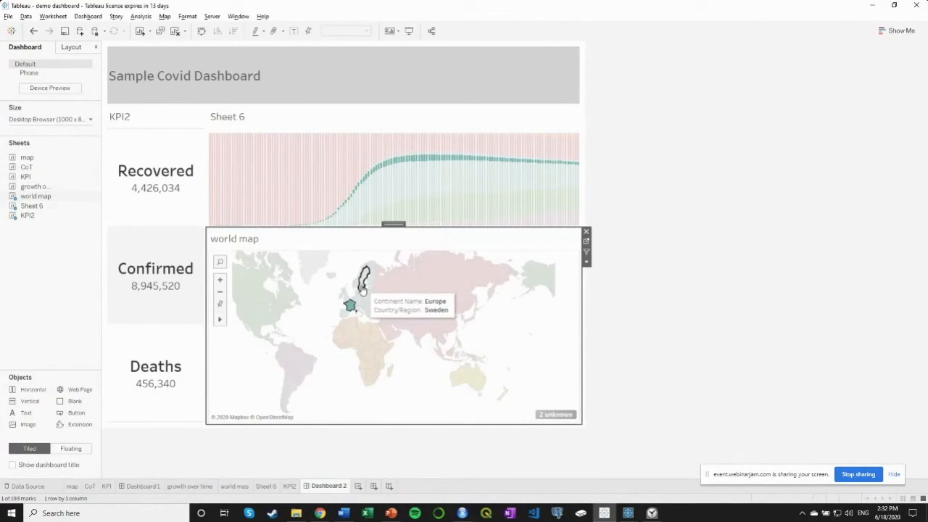
pyautogui.click(363, 289)
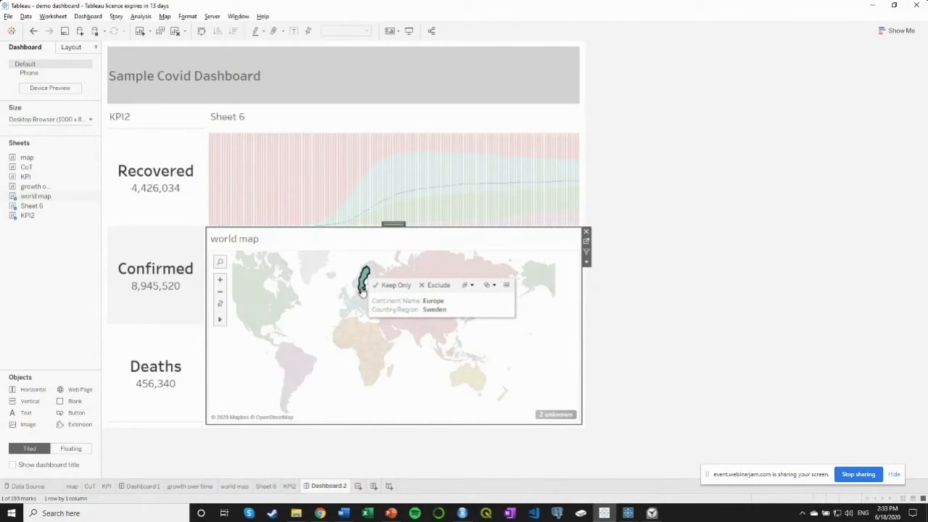
# Step: Test the highlight action on Romania in the world map and clear the selection
pyautogui.click(369, 306)
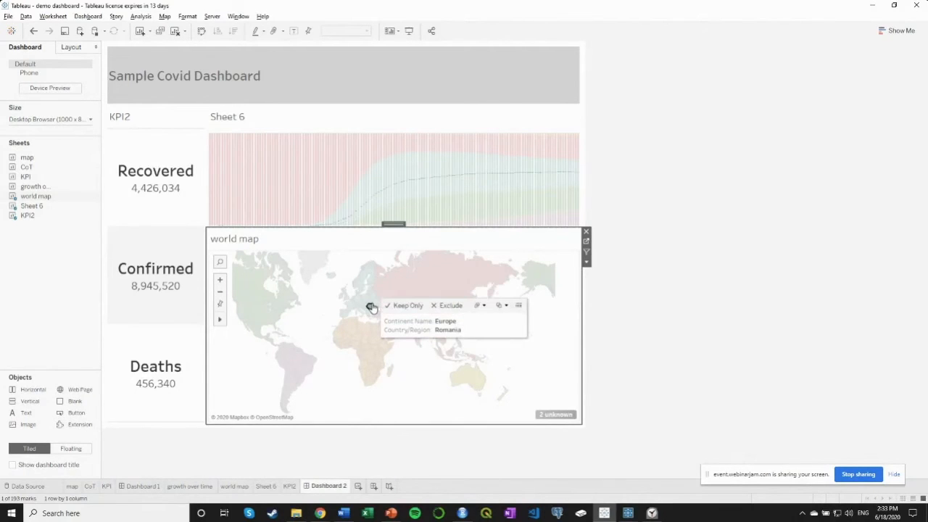
pyautogui.click(372, 304)
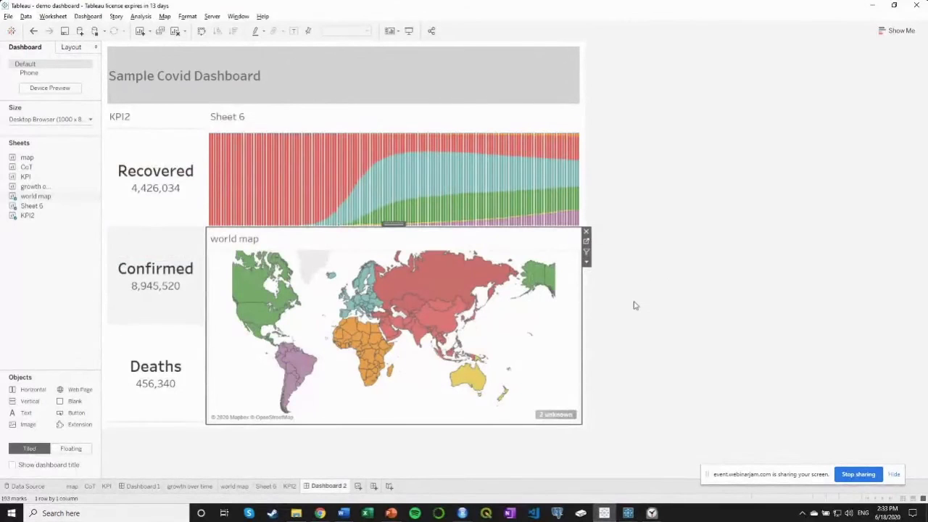
# Step: Hide the titles of the KPI2 and Sheet 6 views in the dashboard
pyautogui.rightClick(135, 127)
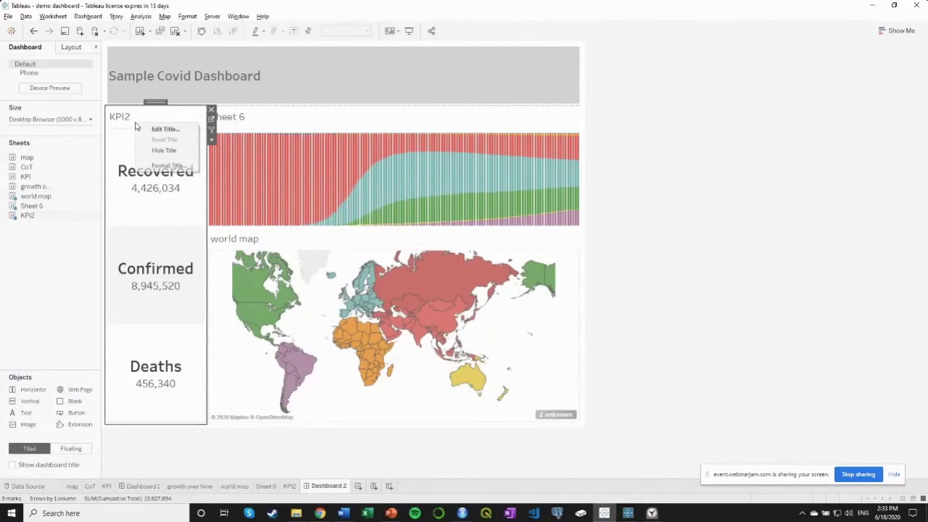
pyautogui.click(164, 151)
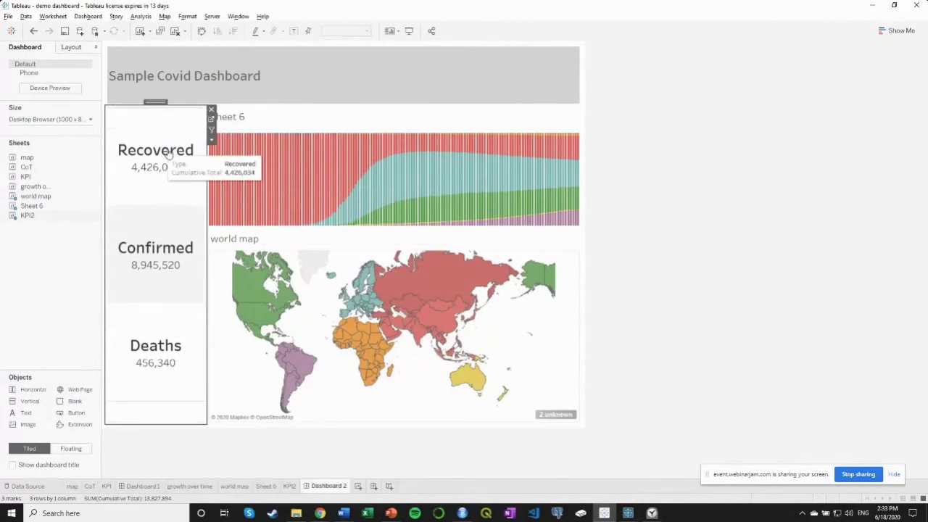
pyautogui.click(681, 233)
pyautogui.rightClick(303, 124)
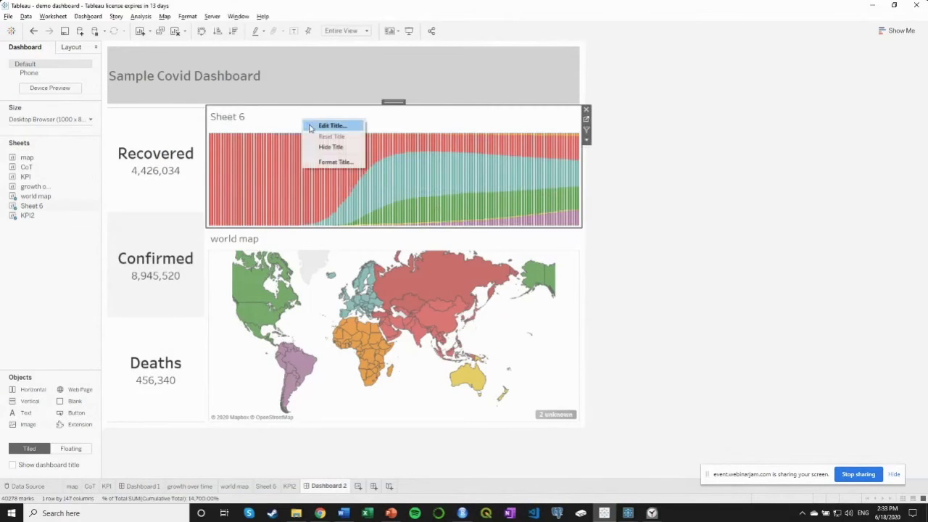
pyautogui.click(328, 147)
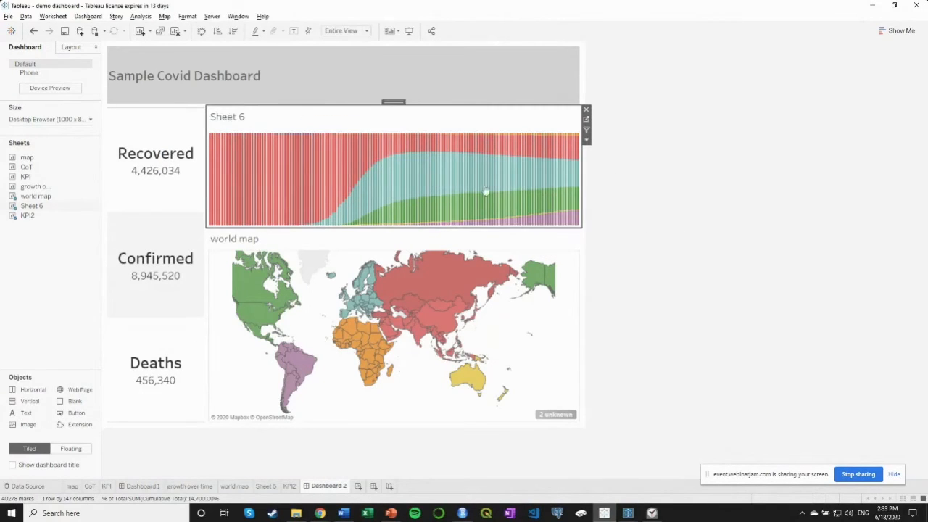
pyautogui.click(690, 206)
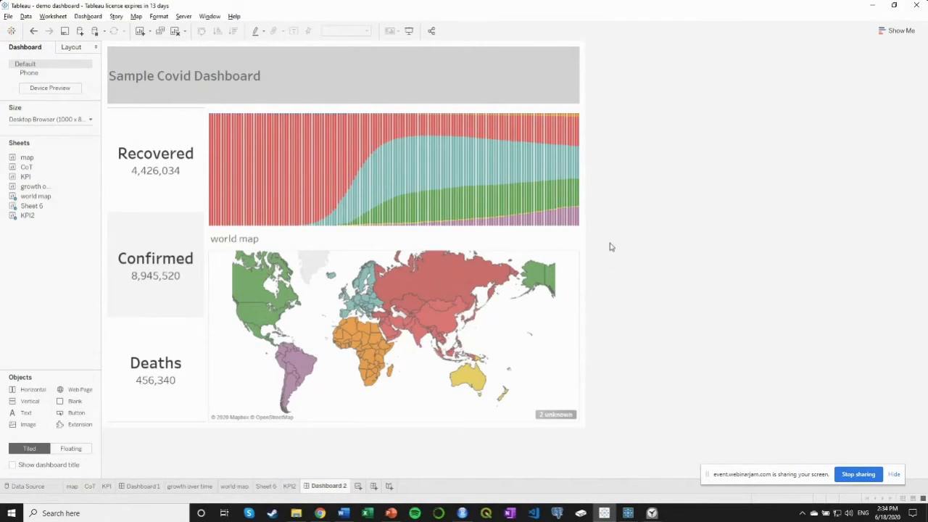
# Step: Swap the rows and columns of the Sheet 6 chart and fit it to Entire View
pyautogui.moveTo(506, 193)
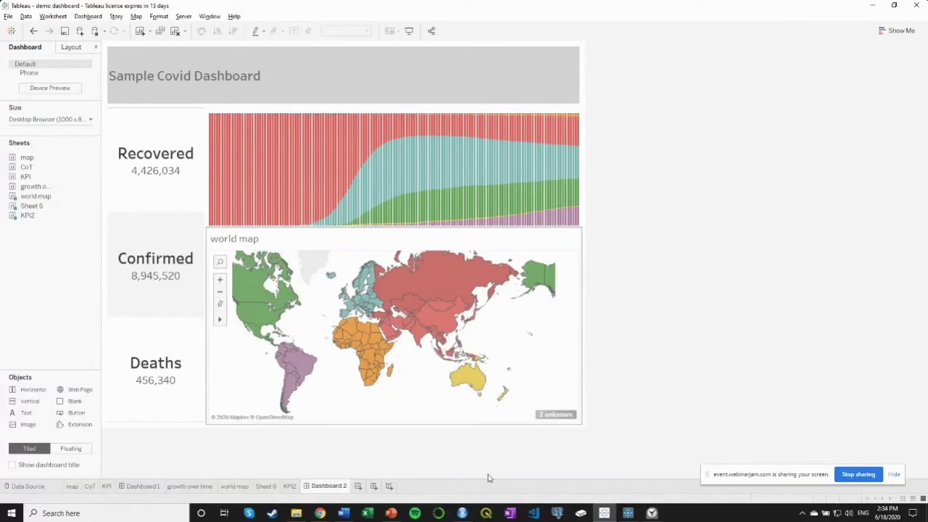
pyautogui.click(290, 487)
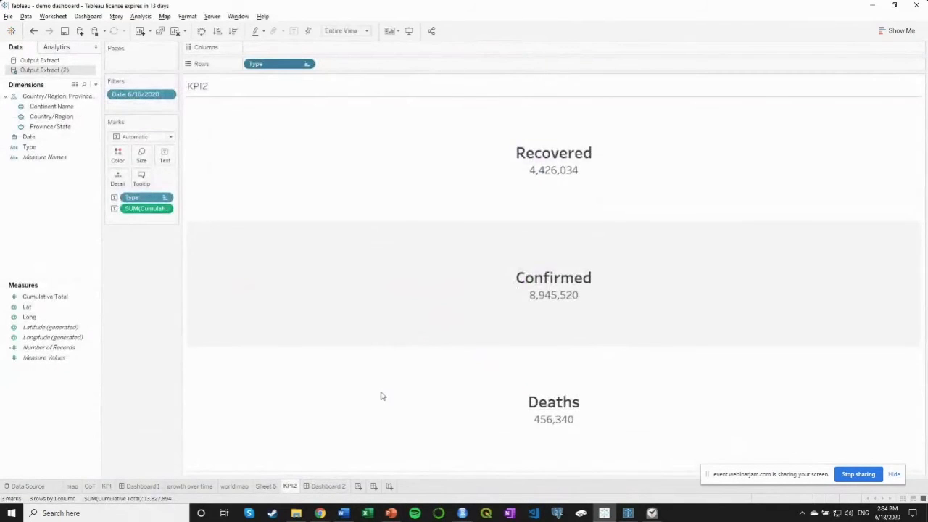
pyautogui.click(266, 485)
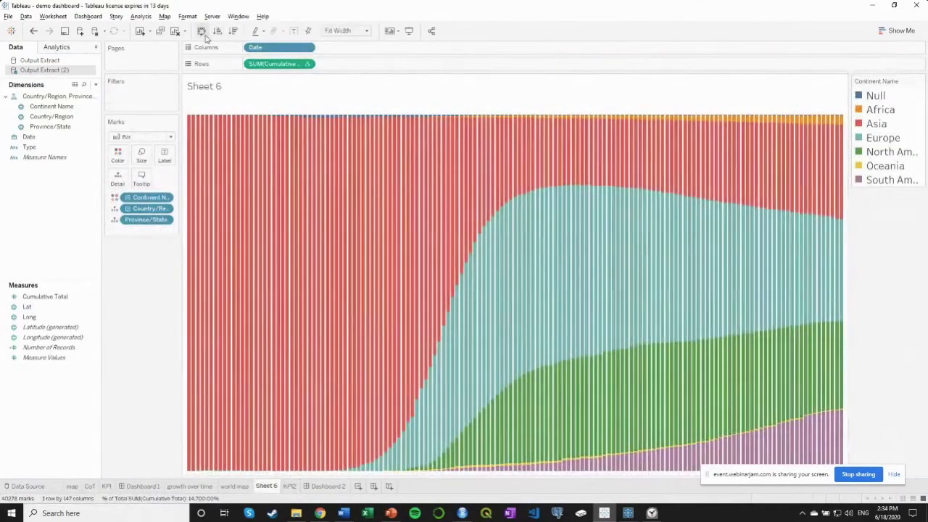
pyautogui.hotkey('ctrl', 'w')
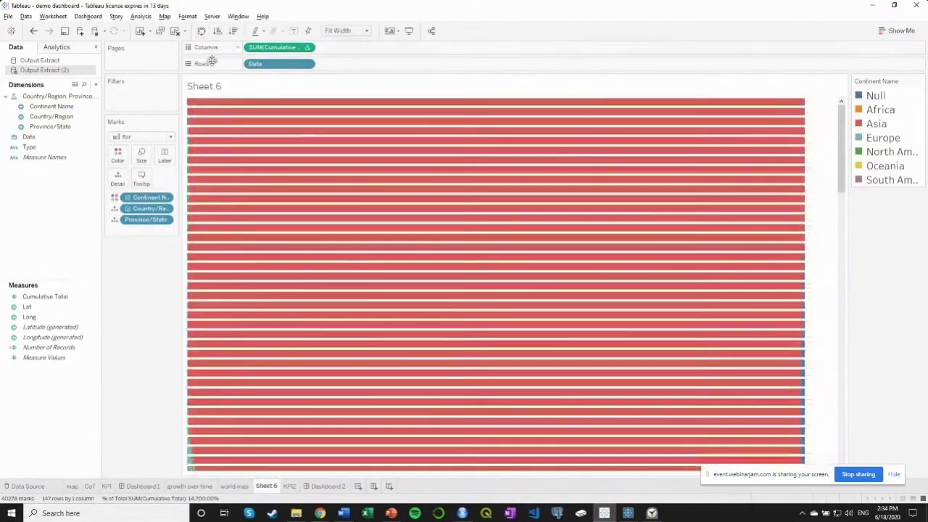
pyautogui.click(347, 32)
pyautogui.click(344, 68)
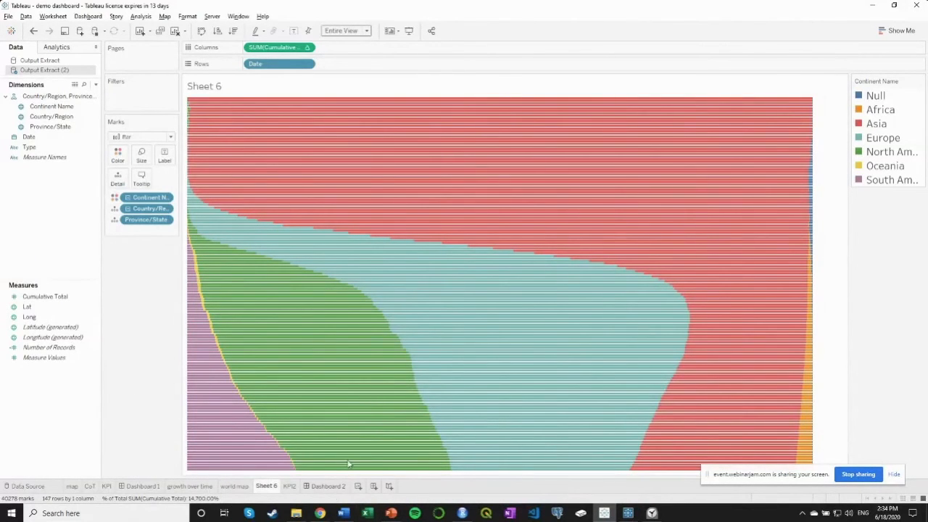
# Step: Return to Dashboard 2 and test the highlight action on Bolivia, Peru, India and South Africa in the world map
pyautogui.click(328, 486)
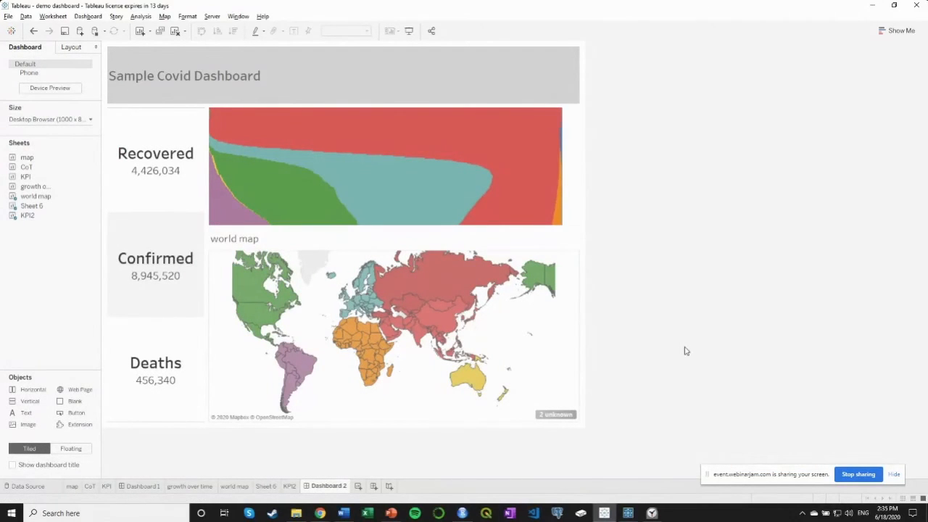
pyautogui.click(288, 364)
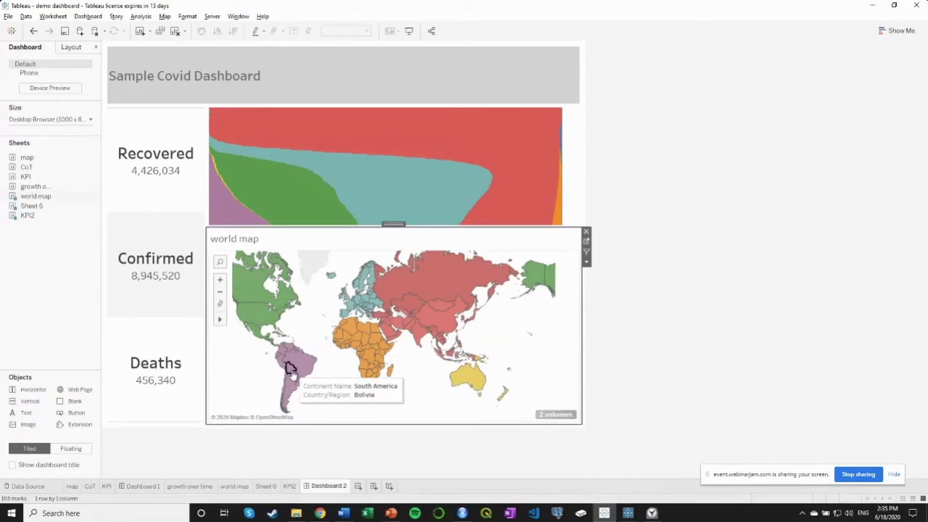
pyautogui.click(289, 369)
pyautogui.click(290, 369)
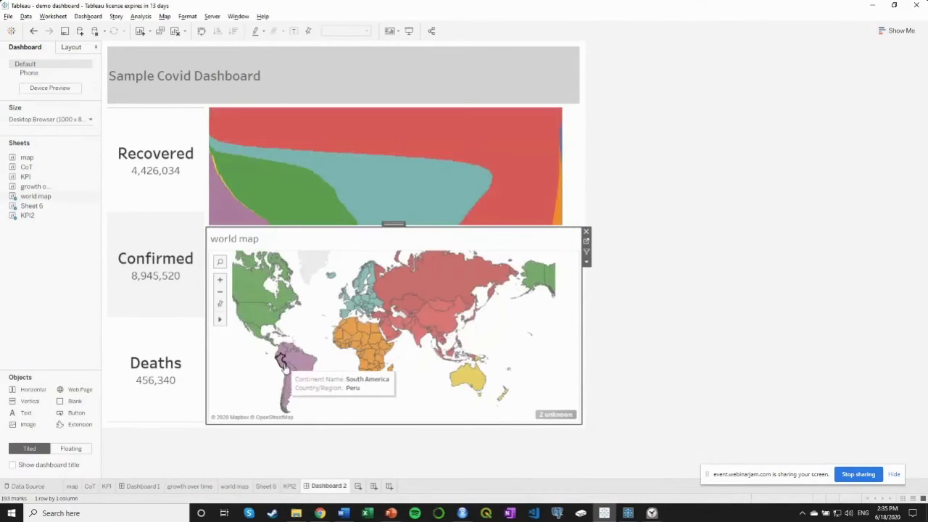
pyautogui.click(284, 365)
pyautogui.click(283, 366)
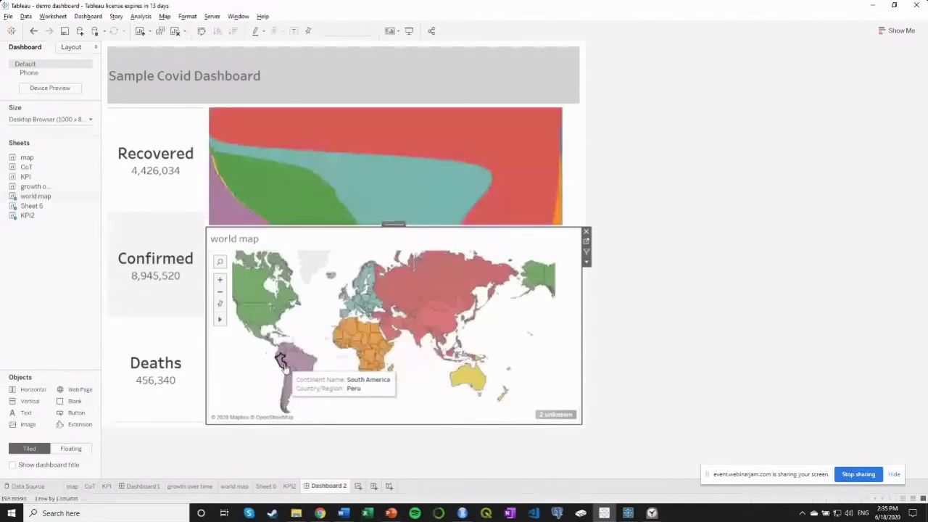
pyautogui.click(415, 331)
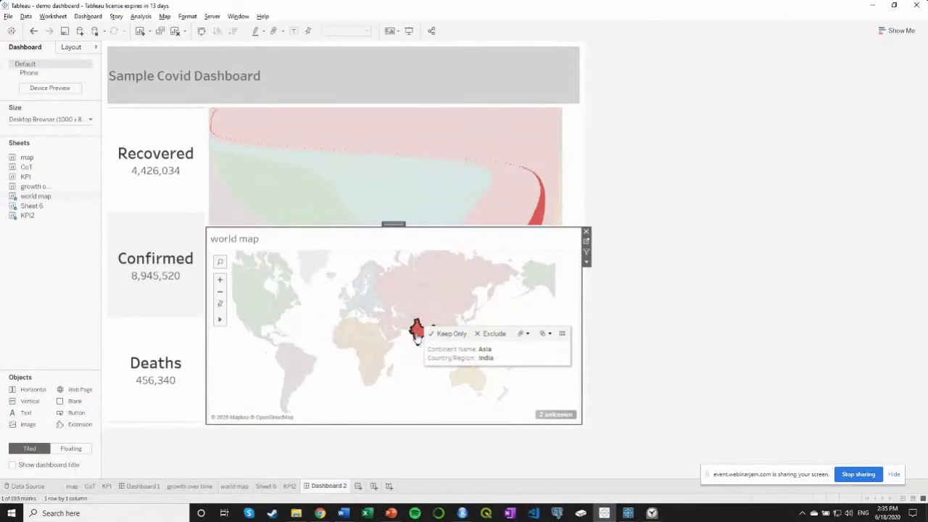
pyautogui.click(417, 336)
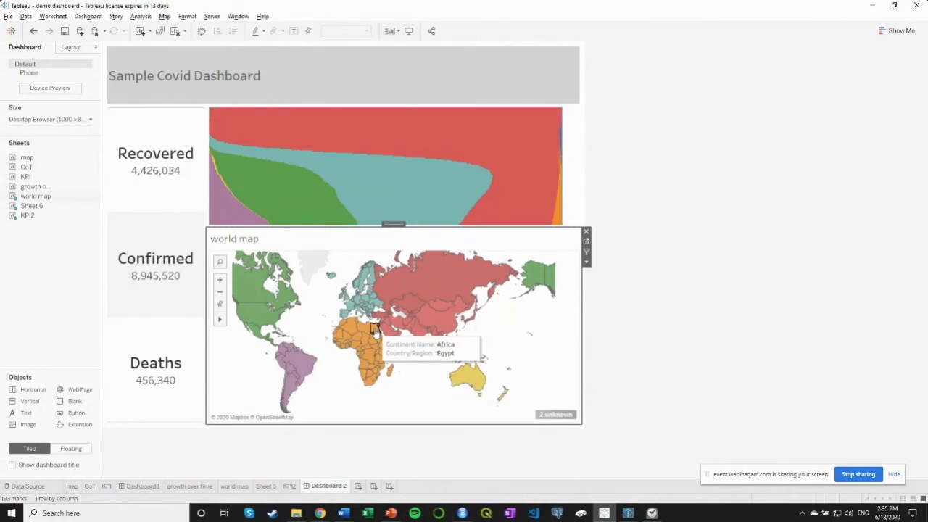
pyautogui.click(368, 385)
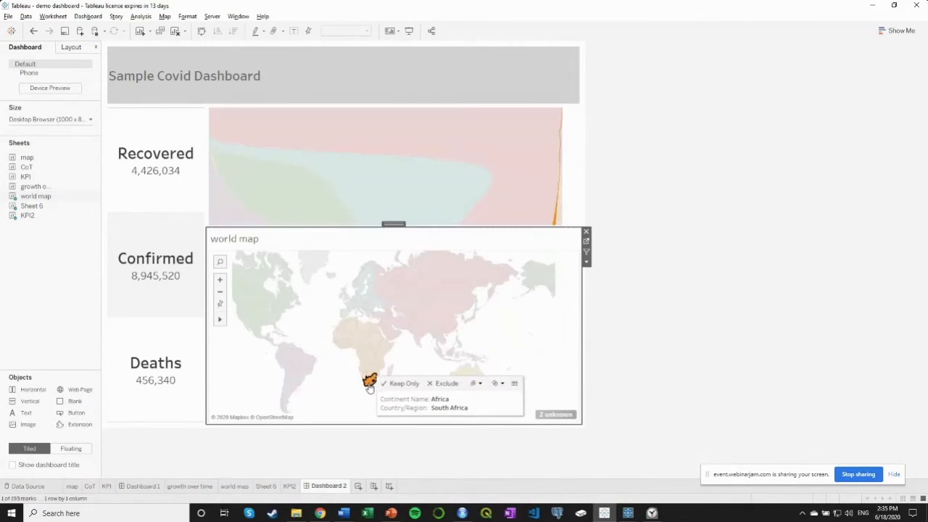
pyautogui.click(369, 388)
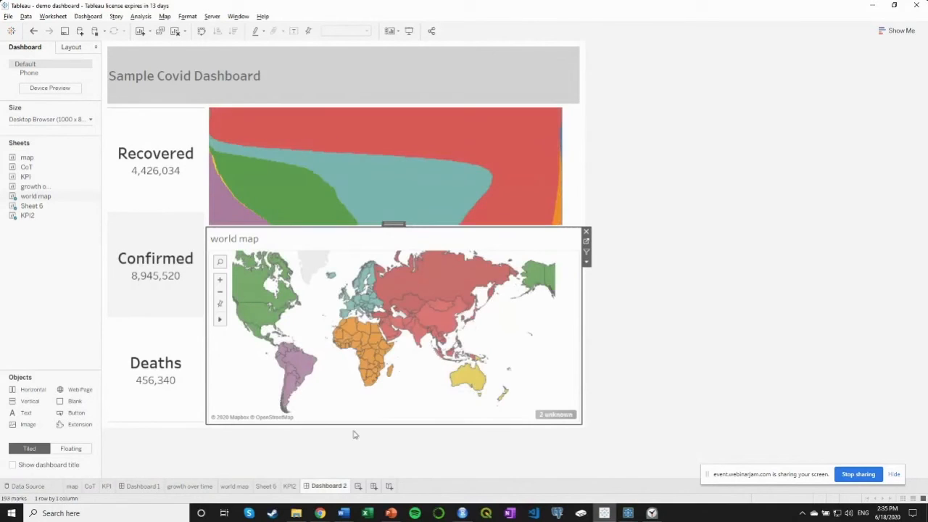
# Step: Create a new worksheet on the Output Extract data source and place Date (Discrete) on columns
pyautogui.click(190, 486)
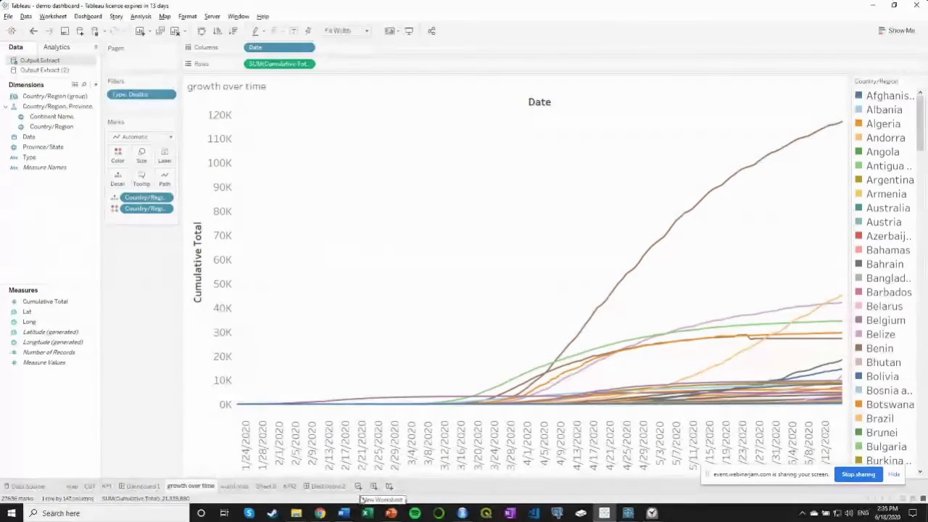
pyautogui.moveTo(392, 514)
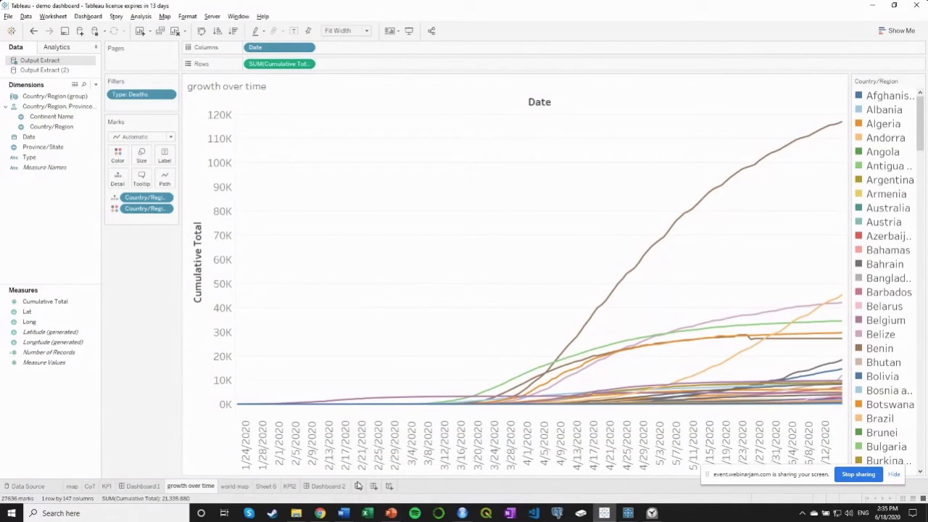
pyautogui.click(358, 486)
pyautogui.click(50, 148)
pyautogui.moveTo(38, 137); pyautogui.dragTo(303, 46)
pyautogui.click(428, 164)
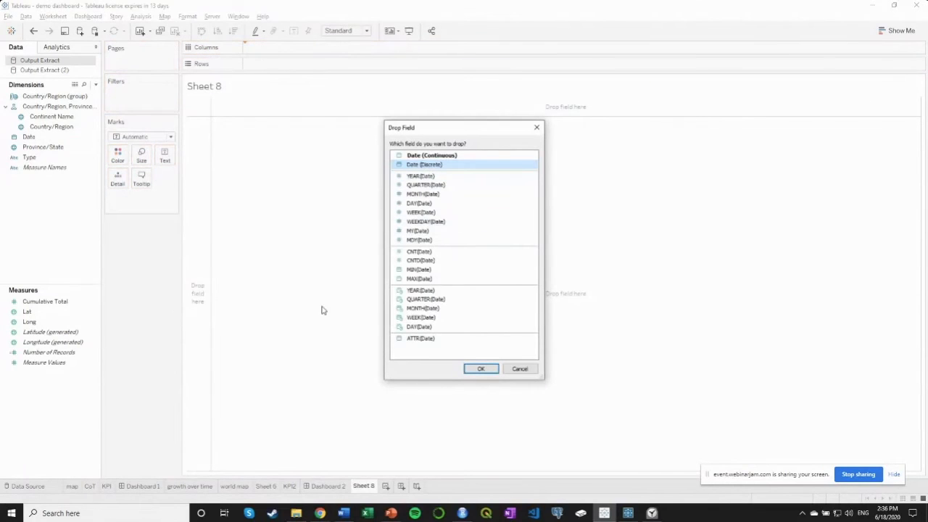
pyautogui.click(480, 369)
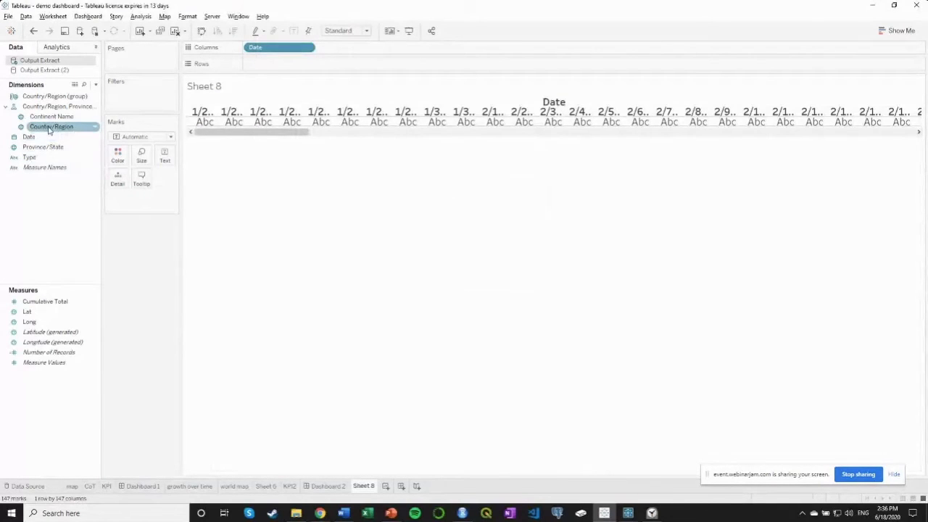
# Step: Plot Cumulative Total on rows with Country/Region as detail, and fit the chart to Entire View
pyautogui.moveTo(50, 131); pyautogui.dragTo(118, 180)
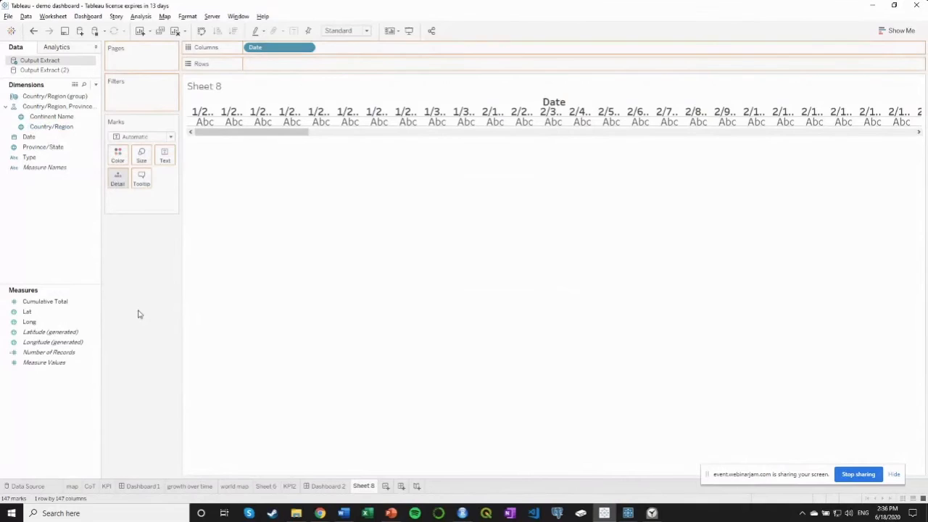
pyautogui.click(18, 322)
pyautogui.moveTo(18, 322); pyautogui.dragTo(289, 224)
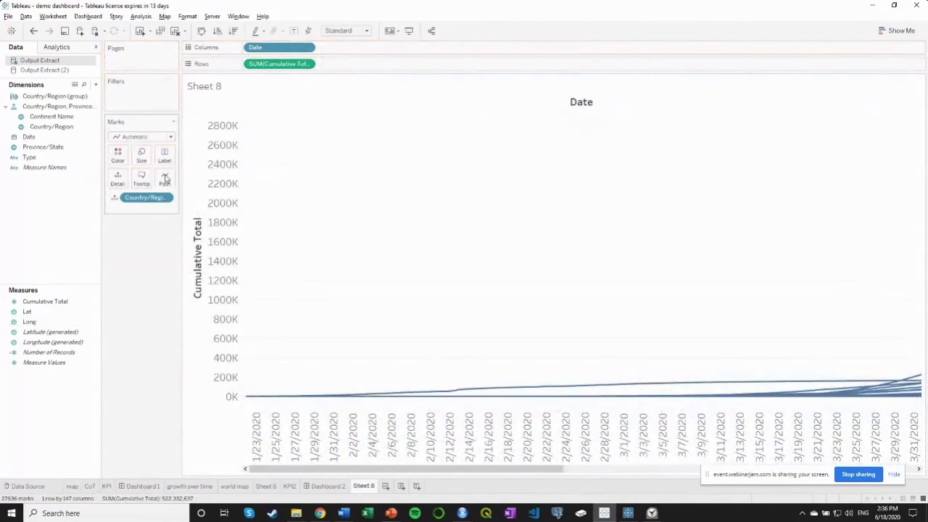
pyautogui.click(38, 108)
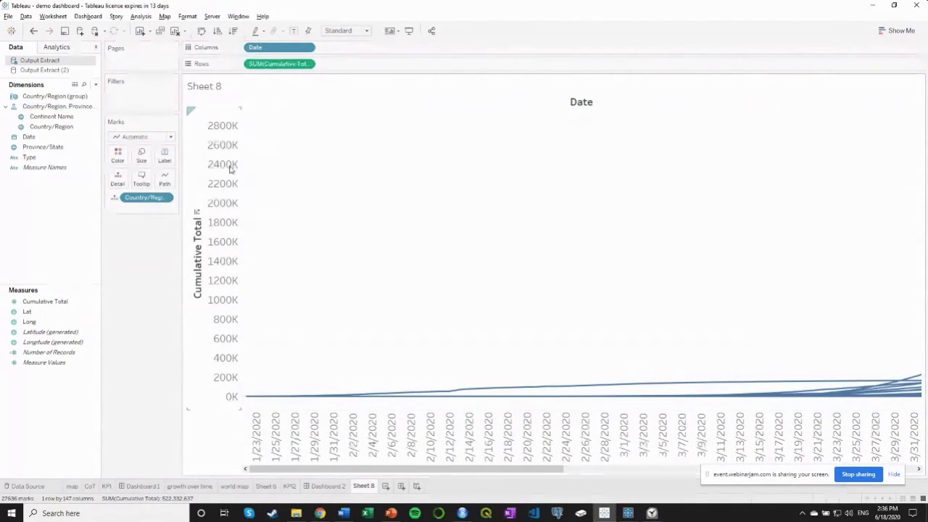
pyautogui.click(346, 31)
pyautogui.click(341, 65)
# Step: Color the Sheet 8 lines by Continent Name instead of the Country/Region group
pyautogui.moveTo(41, 97); pyautogui.dragTo(117, 157)
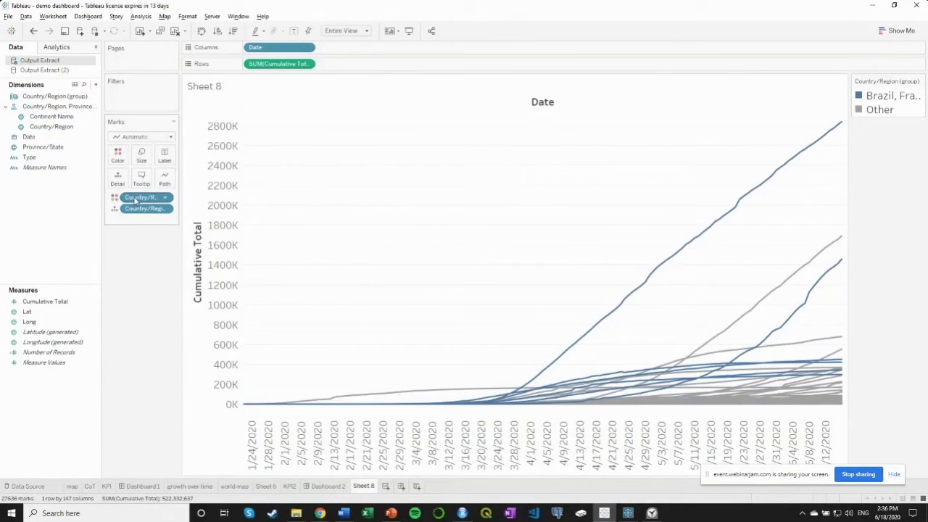
pyautogui.moveTo(135, 201); pyautogui.dragTo(124, 154)
# Step: Try automatic clustering of the Sheet 8 lines on Cumulative Total, and remove the clusters from the view
pyautogui.click(55, 47)
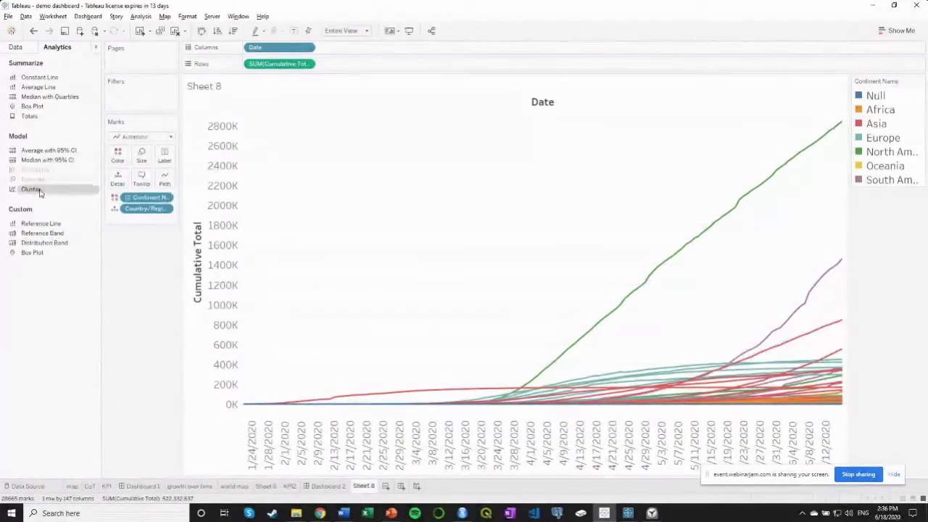
pyautogui.moveTo(33, 190); pyautogui.dragTo(265, 116)
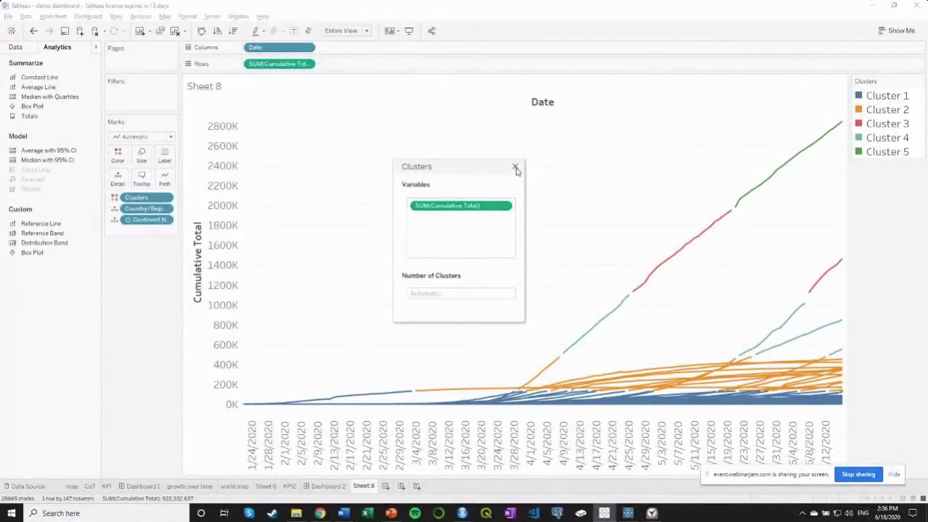
pyautogui.click(516, 168)
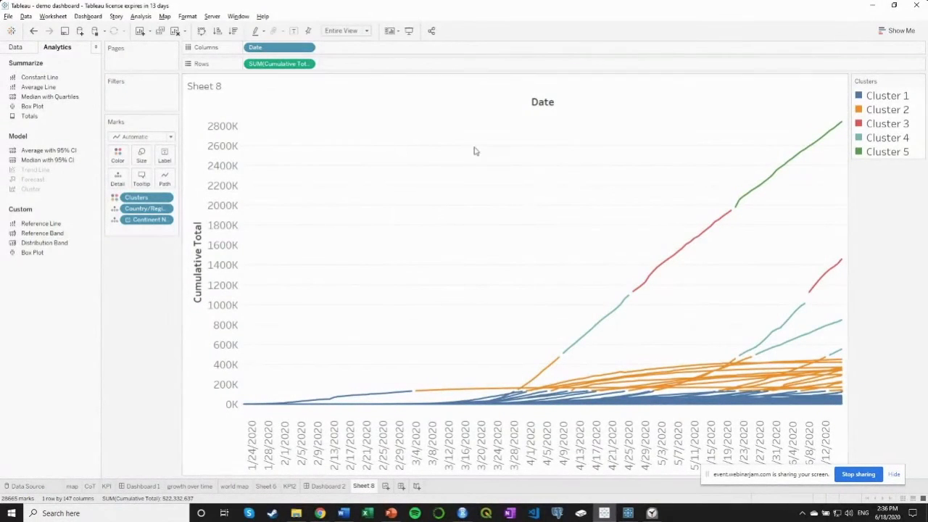
pyautogui.moveTo(140, 196); pyautogui.dragTo(143, 241)
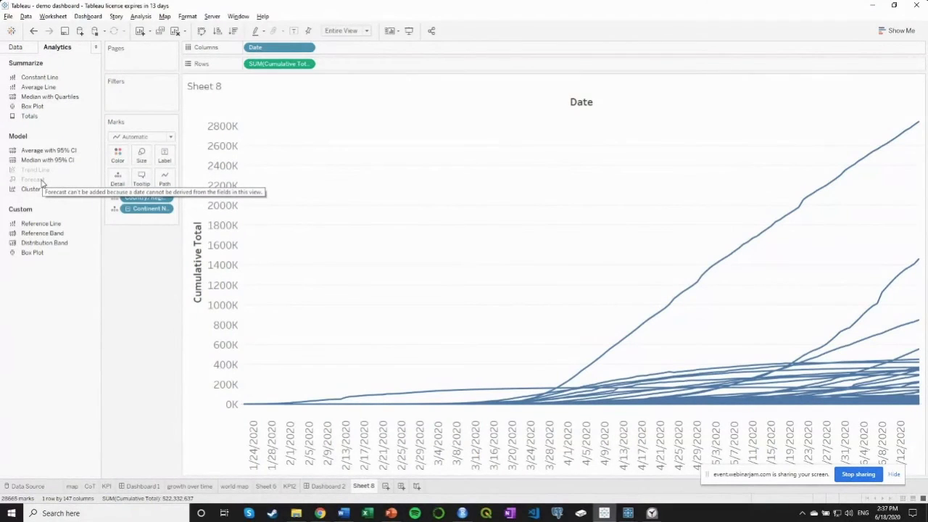
# Step: Change the mark type of the Sheet 8 chart to Circle
pyautogui.moveTo(712, 277)
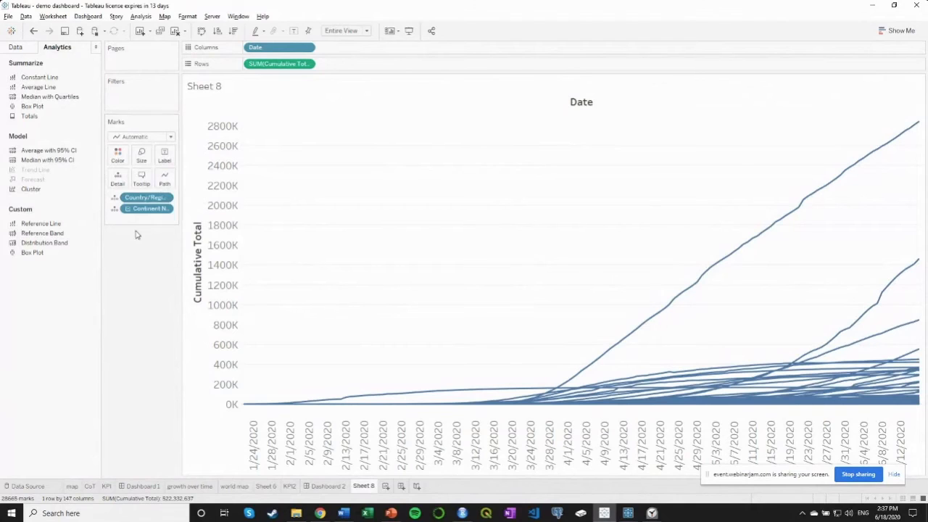
pyautogui.click(142, 137)
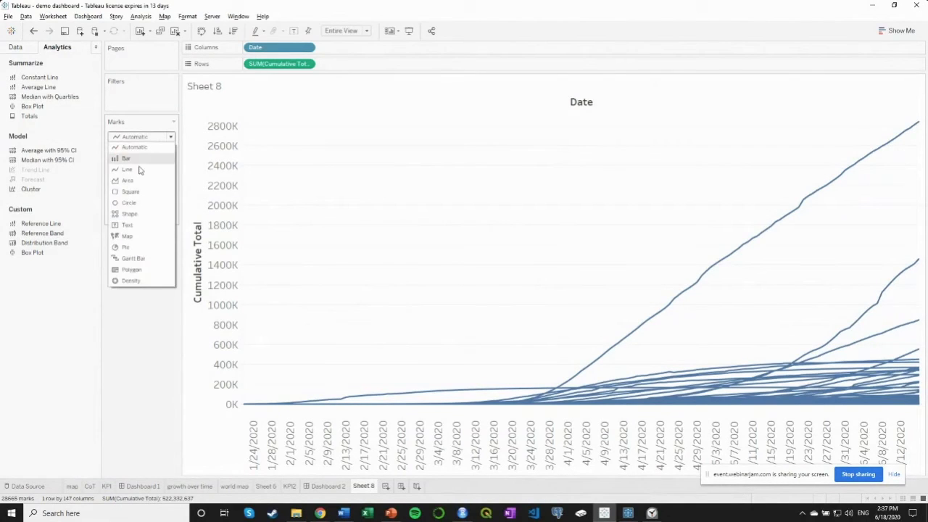
pyautogui.click(133, 203)
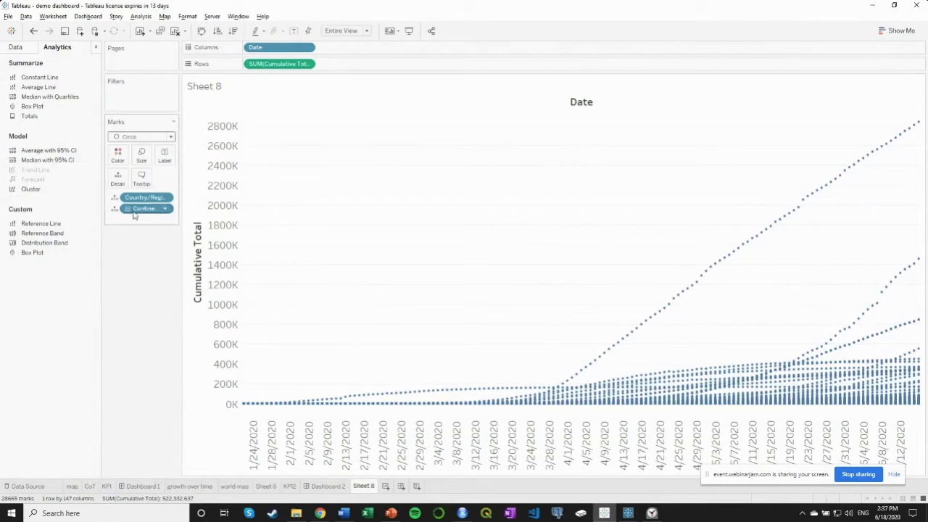
# Step: Remove Continent Name and Country/Region from the Sheet 8 marks, and change the mark type to Bar
pyautogui.moveTo(136, 211); pyautogui.dragTo(138, 250)
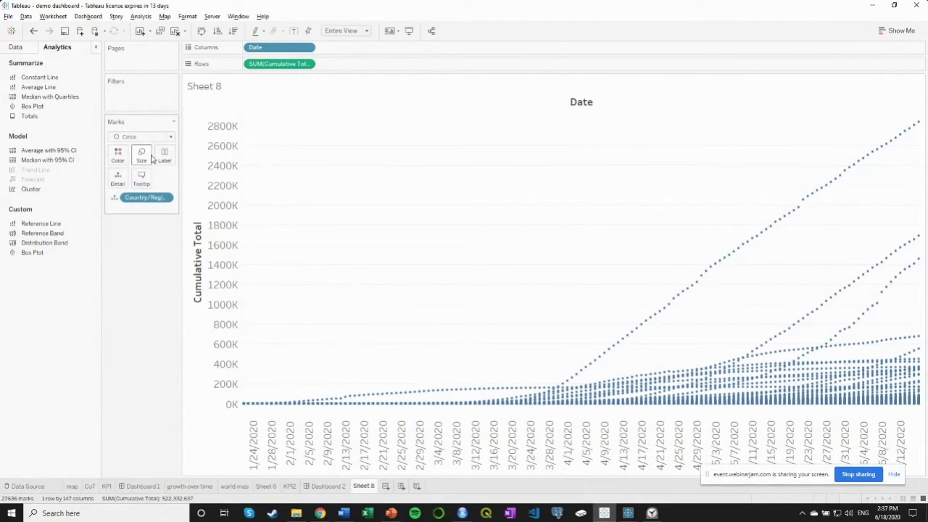
pyautogui.moveTo(146, 198); pyautogui.dragTo(148, 248)
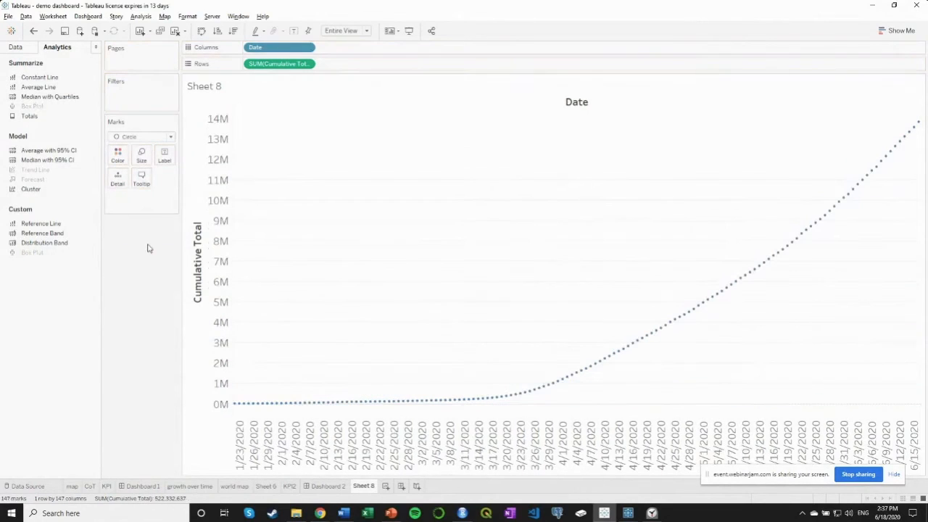
pyautogui.click(133, 139)
pyautogui.click(132, 166)
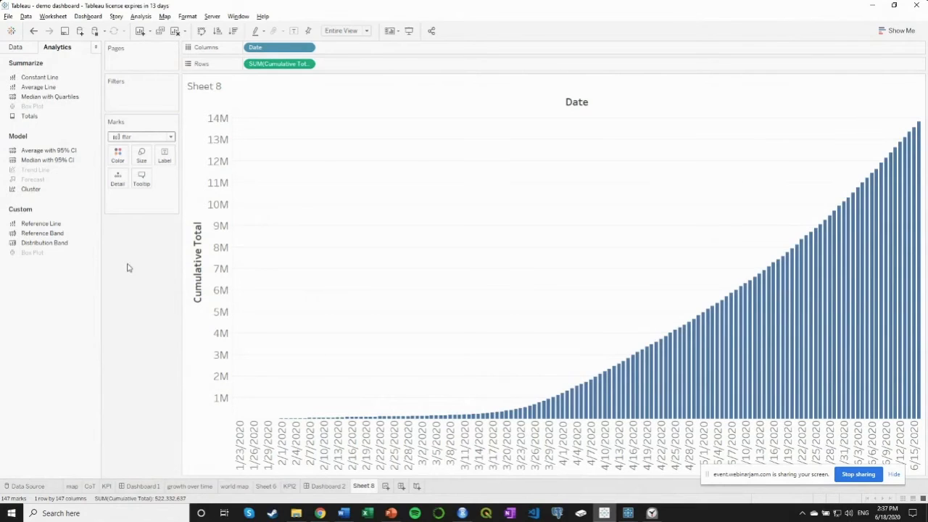
# Step: Color the Sheet 8 chart by Type, change its mark type to Line, and display the analytics options
pyautogui.click(18, 48)
pyautogui.click(41, 161)
pyautogui.moveTo(42, 161); pyautogui.dragTo(118, 163)
pyautogui.click(142, 136)
pyautogui.click(130, 170)
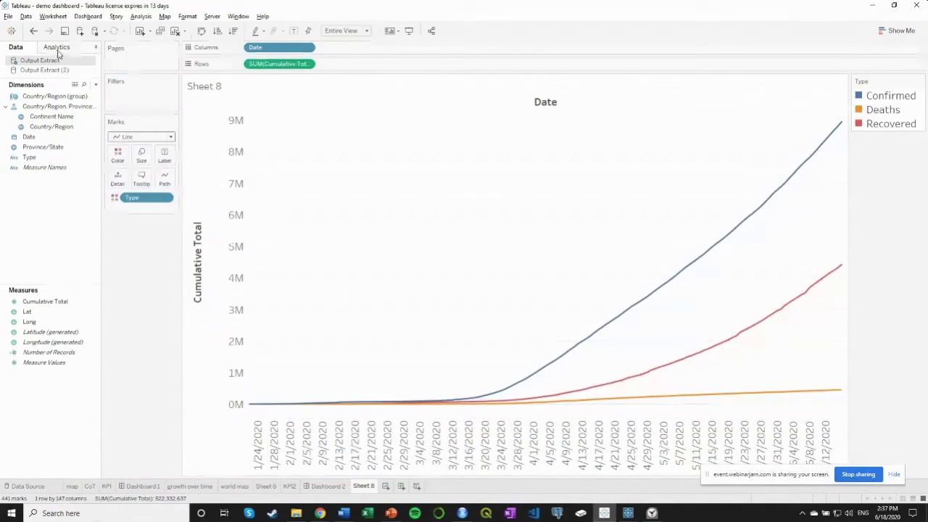
pyautogui.click(57, 47)
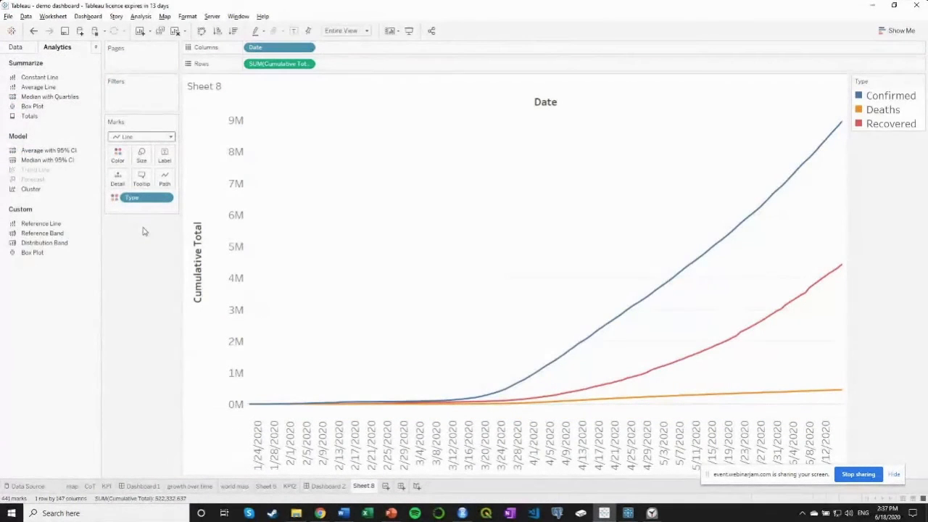
# Step: Swap the rows and columns of the Sheet 6 continent chart and return to Dashboard 2
pyautogui.click(327, 486)
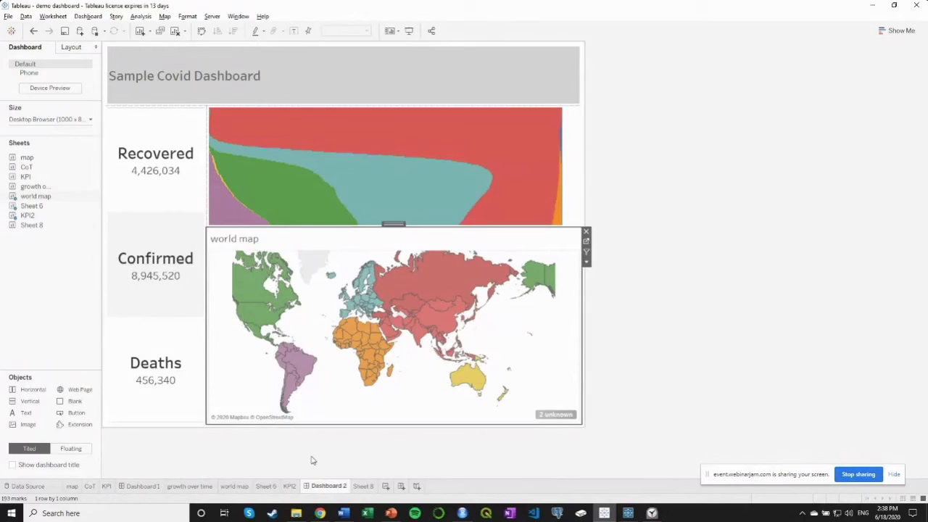
pyautogui.click(265, 486)
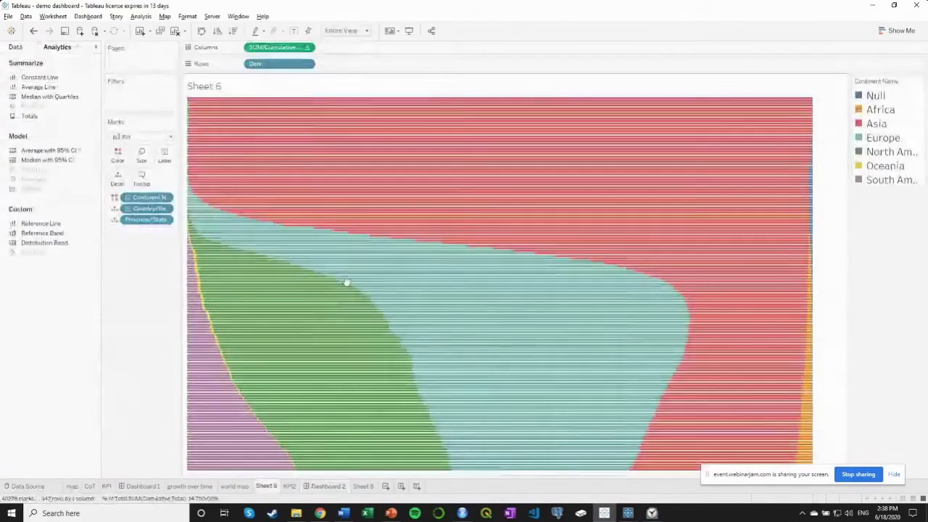
pyautogui.click(201, 30)
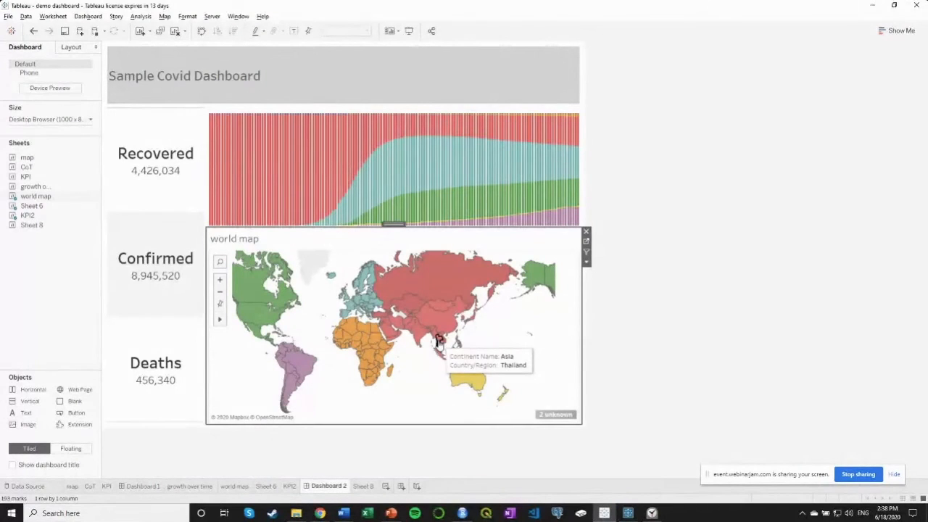
# Step: Switch to PowerPoint and display the Day 2 Workshop slide
pyautogui.click(391, 512)
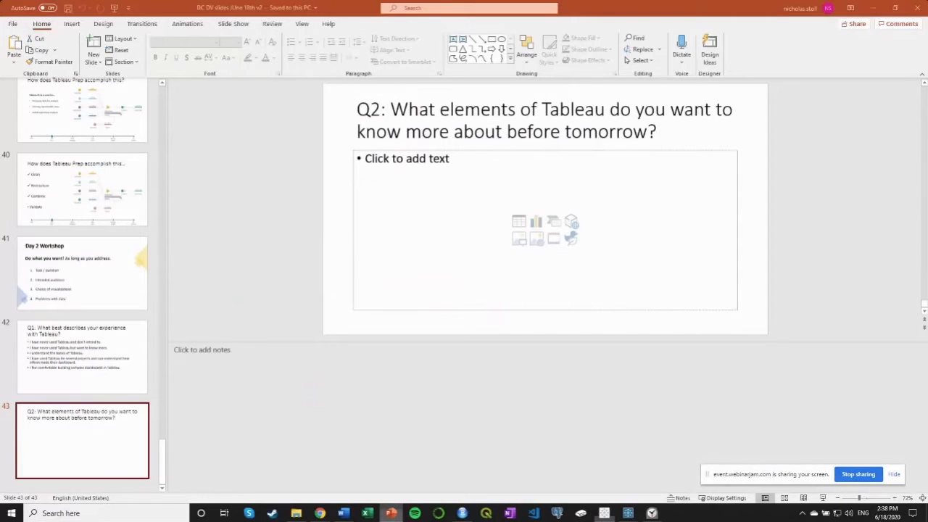
pyautogui.click(77, 288)
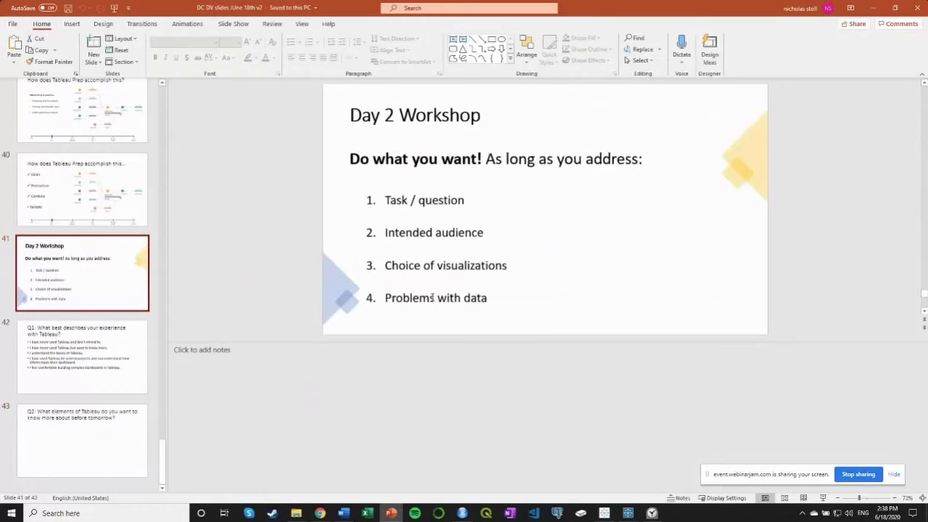
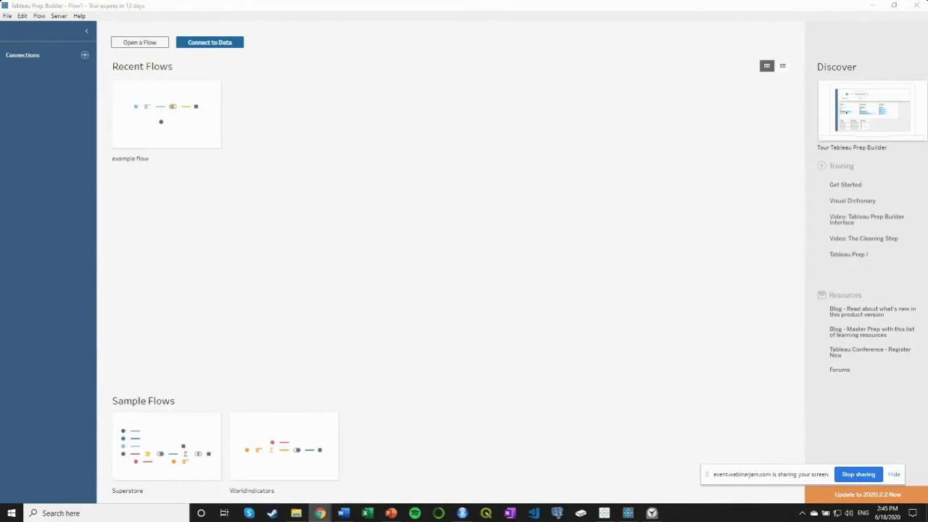
# Step: Back in Tableau, add a Dashboard 2 filter action with only KPI2 as source, run on Select, with clearing set to Show all values
pyautogui.hotkey('alt', 'Tab')
pyautogui.press('Tab')
pyautogui.press('Tab')
pyautogui.press('Tab')
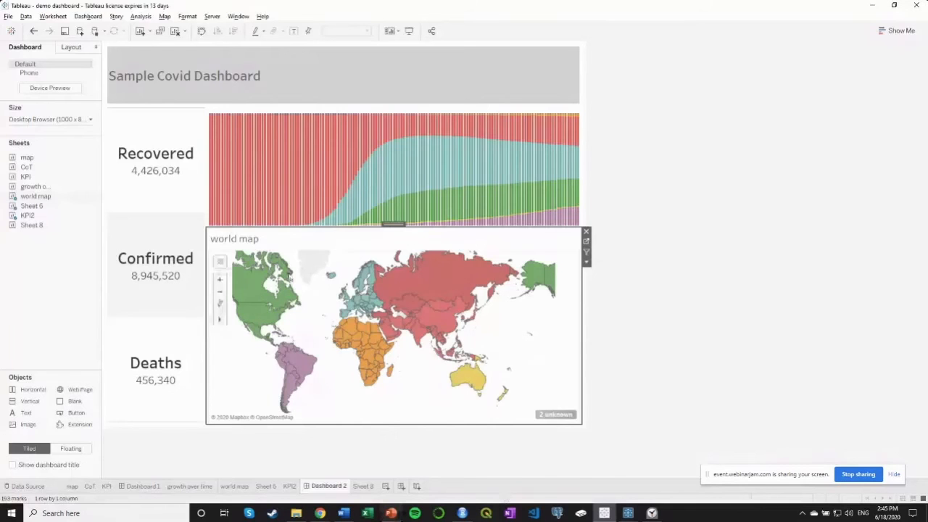
pyautogui.moveTo(279, 274)
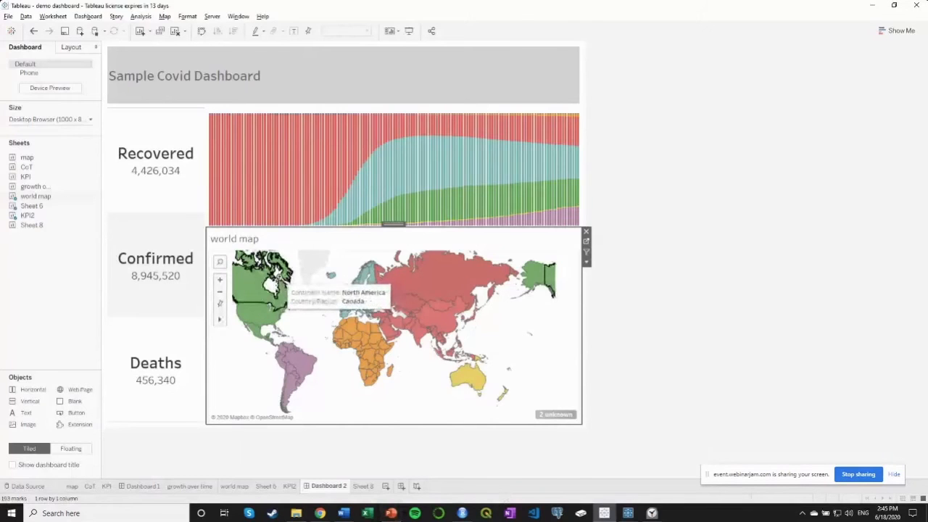
pyautogui.hotkey('ctrl', 'shift', 'd')
pyautogui.click(343, 301)
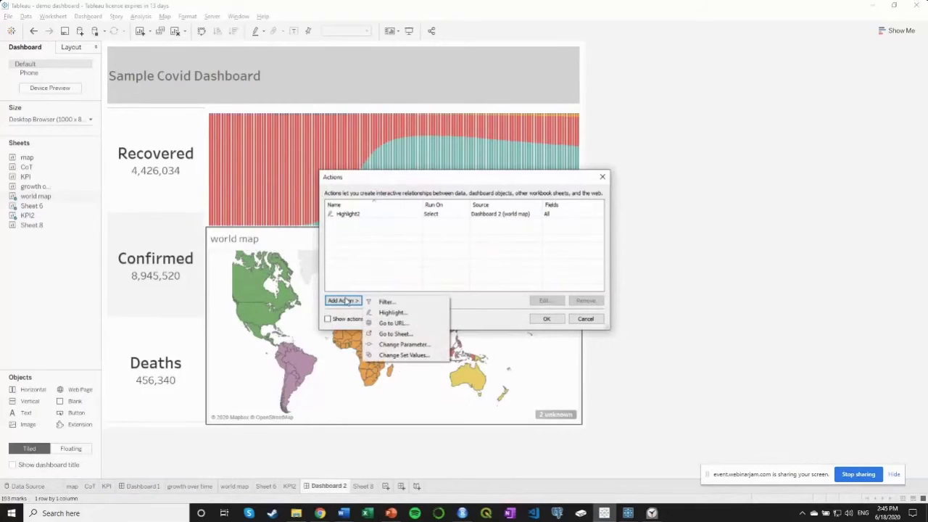
pyautogui.click(389, 302)
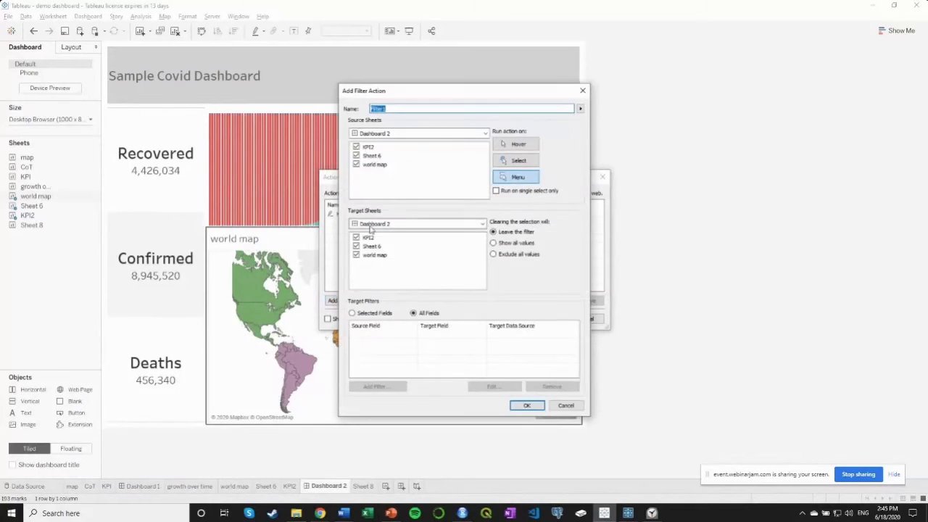
pyautogui.click(356, 156)
pyautogui.click(356, 164)
pyautogui.click(516, 160)
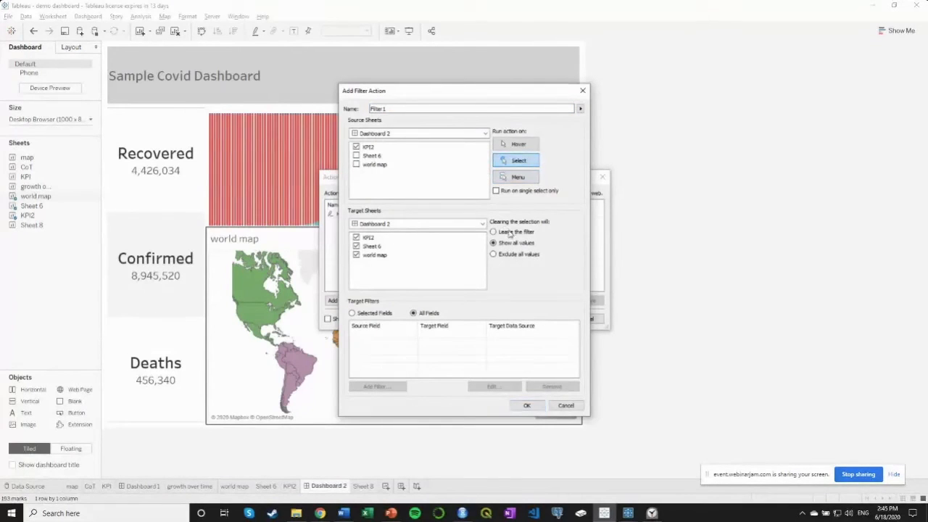
# Step: Limit the filter action's target sheets to KPI2, filter on the selected field Type, and save the action
pyautogui.click(356, 256)
pyautogui.click(356, 246)
pyautogui.click(356, 314)
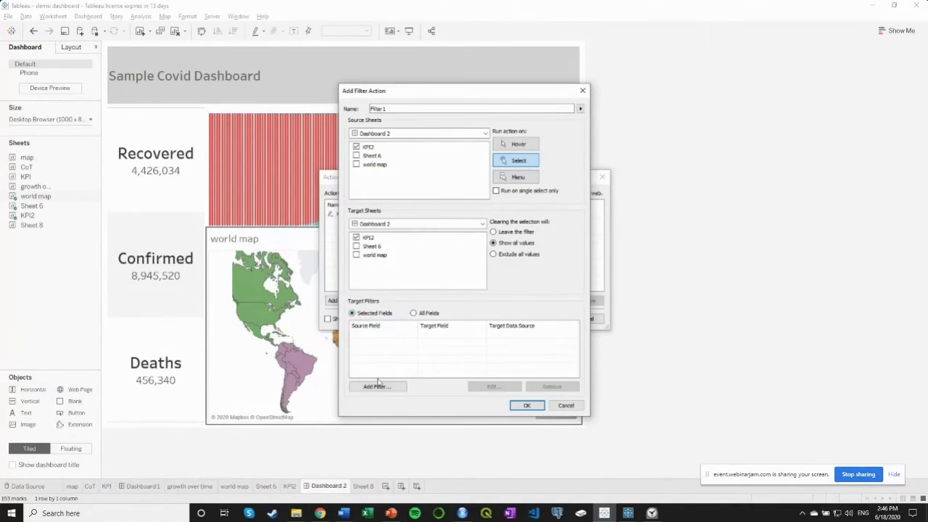
pyautogui.click(388, 389)
pyautogui.click(435, 237)
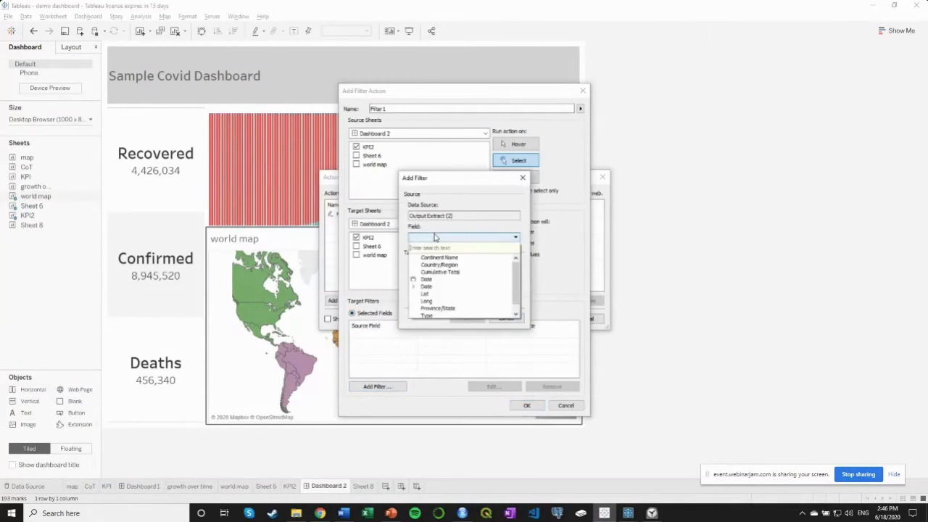
pyautogui.write('ty')
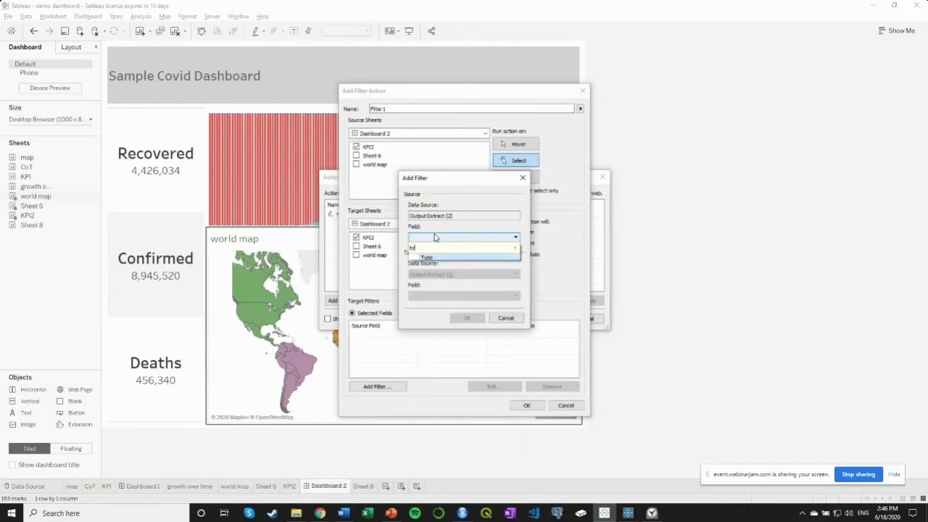
pyautogui.click(427, 257)
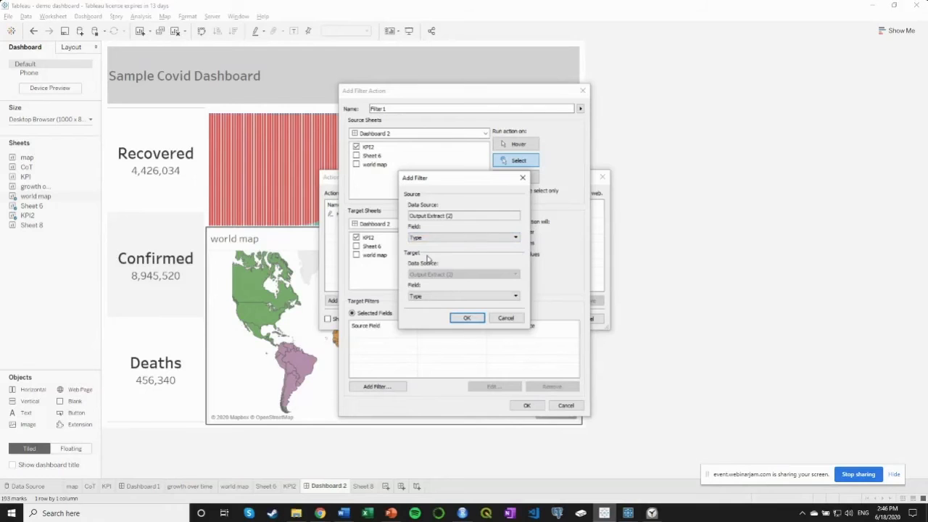
pyautogui.click(467, 317)
pyautogui.click(525, 405)
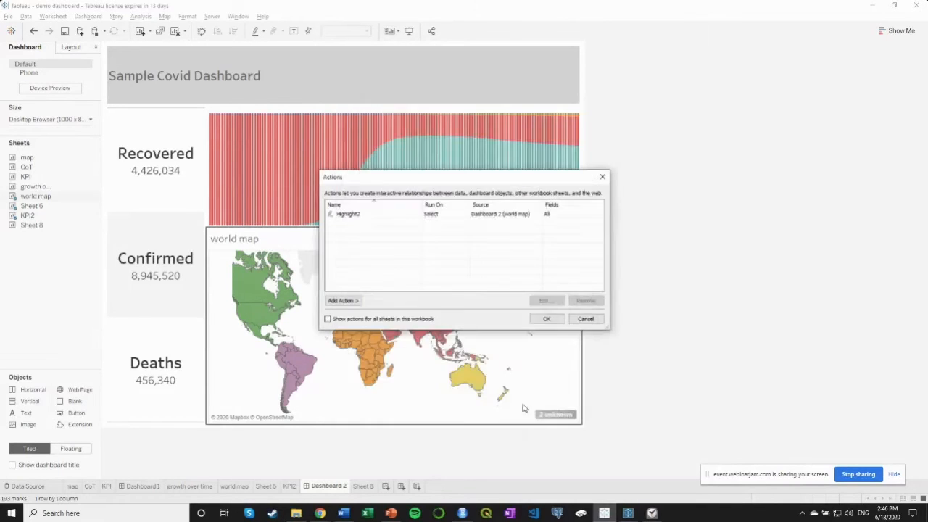
pyautogui.click(541, 317)
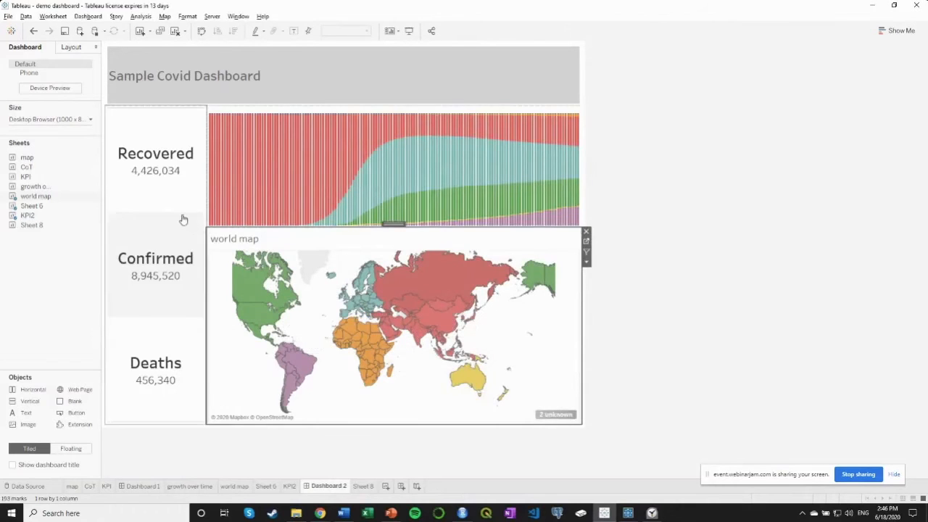
# Step: Test the filter action by selecting and deselecting the Recovered and Confirmed tiles on the dashboard
pyautogui.click(161, 170)
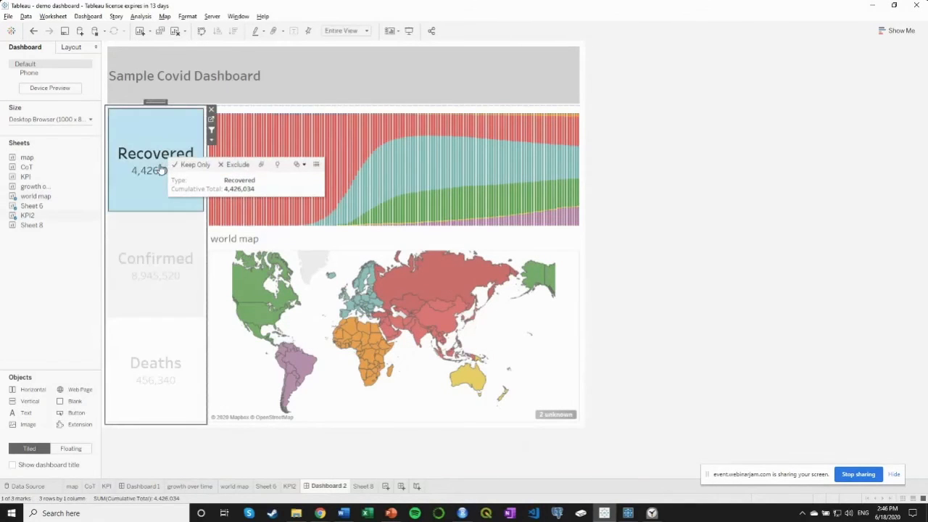
pyautogui.click(160, 170)
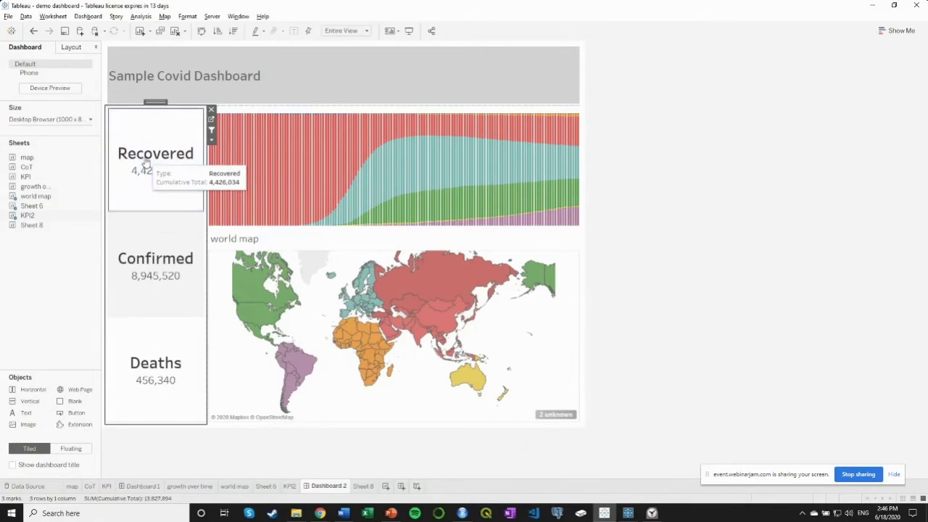
pyautogui.click(157, 271)
pyautogui.click(159, 267)
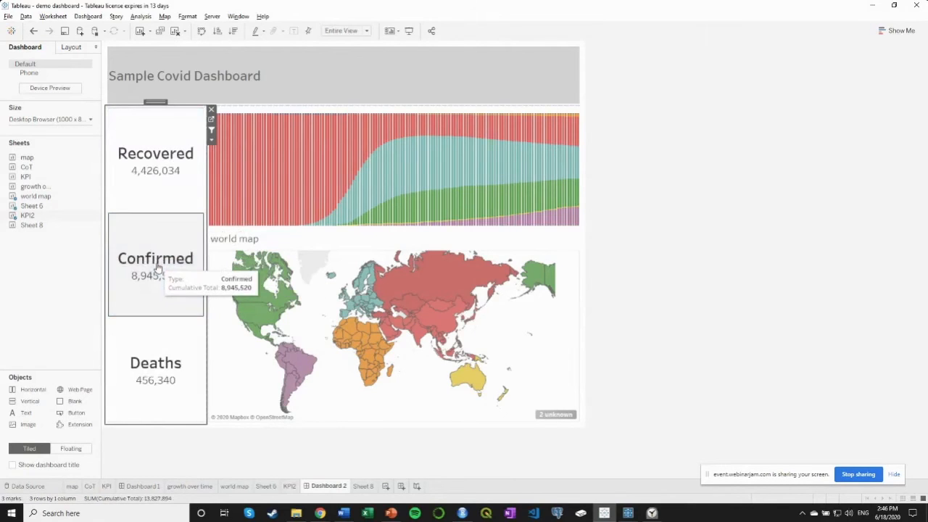
# Step: Edit the filter action so that its target is Sheet 6 instead of KPI2
pyautogui.hotkey('ctrl', 'shift', 'd')
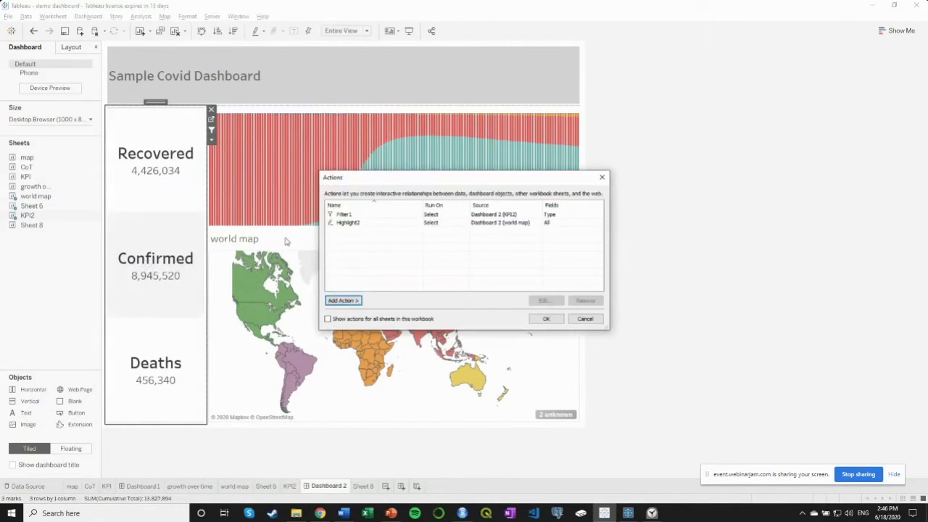
pyautogui.click(343, 215)
pyautogui.click(543, 301)
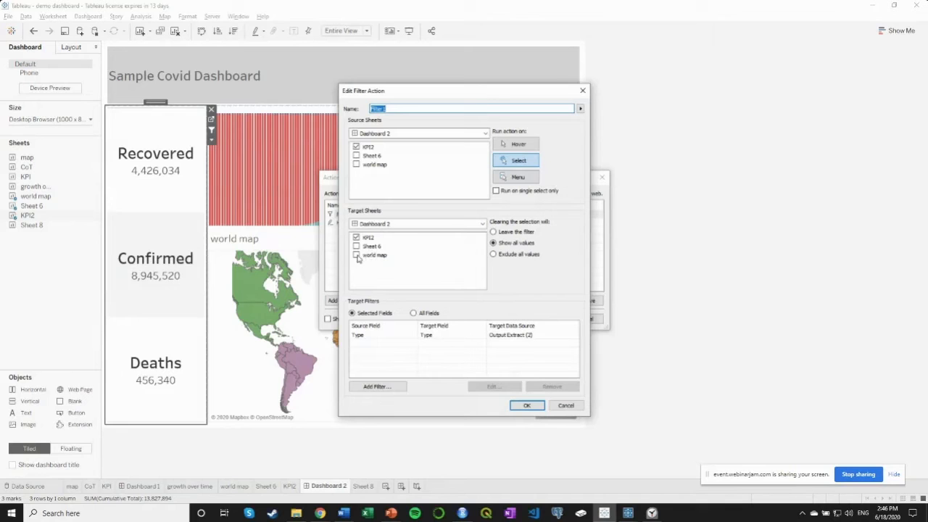
pyautogui.click(356, 246)
pyautogui.click(356, 237)
pyautogui.click(527, 406)
pyautogui.click(544, 319)
# Step: Test the edited filter action by selecting and clearing Confirmed, Recovered and Deaths, and examine the continent chart
pyautogui.click(181, 261)
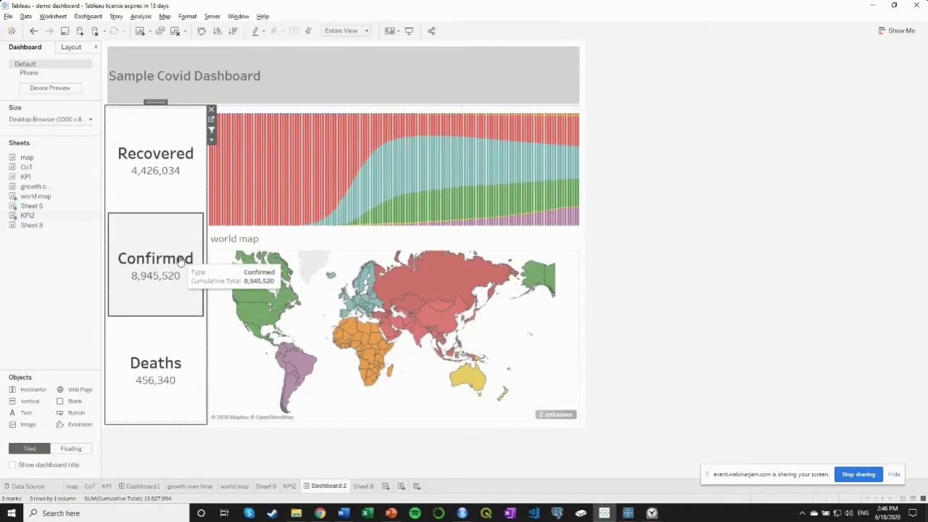
pyautogui.click(138, 254)
pyautogui.click(138, 254)
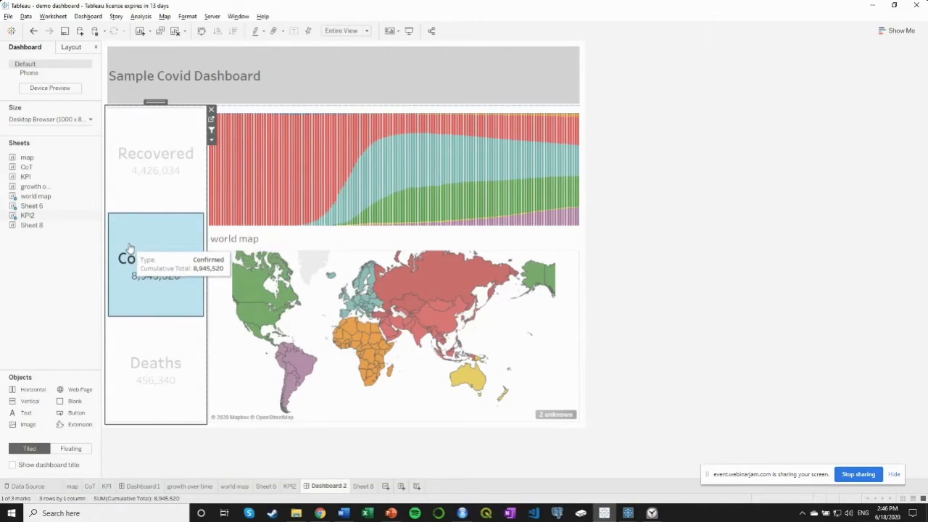
pyautogui.click(124, 250)
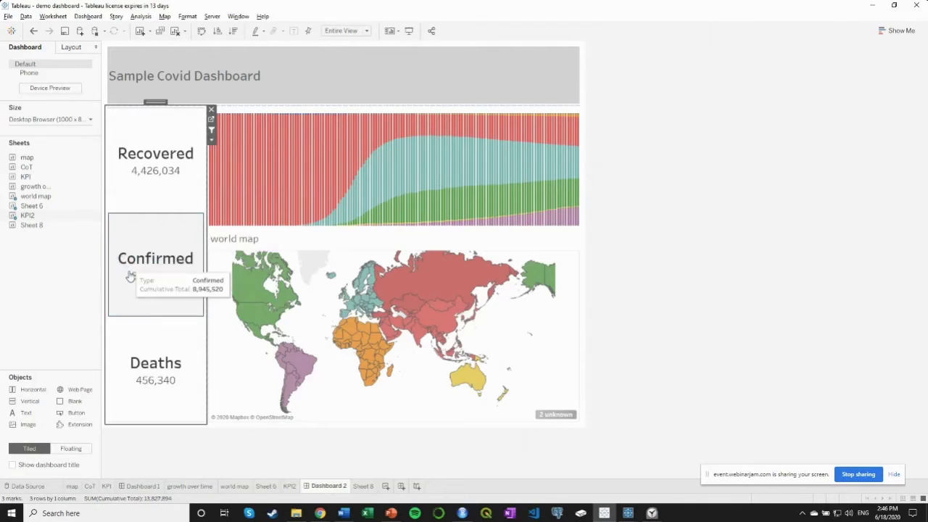
pyautogui.click(156, 178)
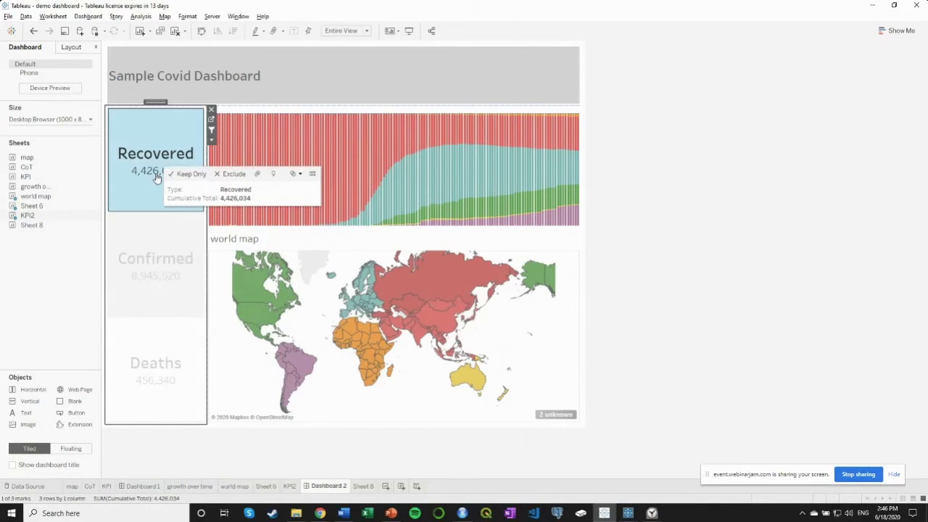
pyautogui.click(173, 303)
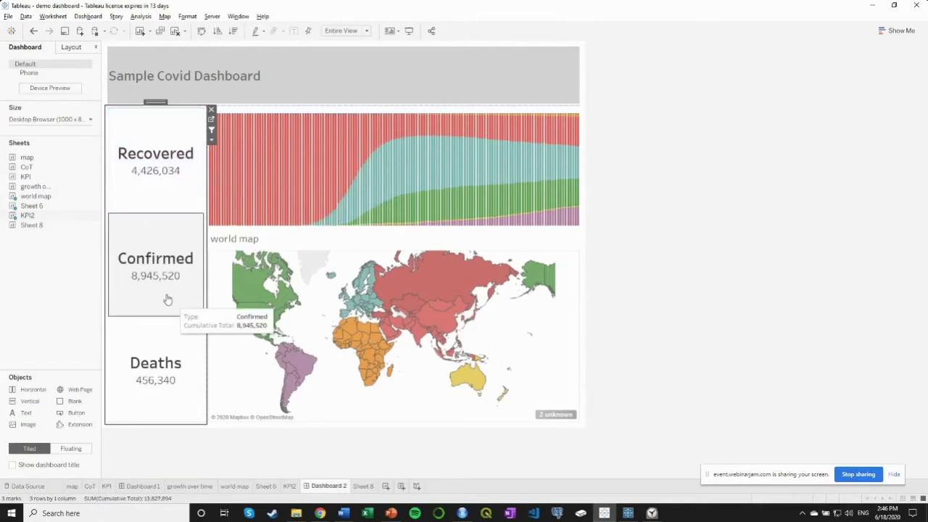
pyautogui.click(156, 377)
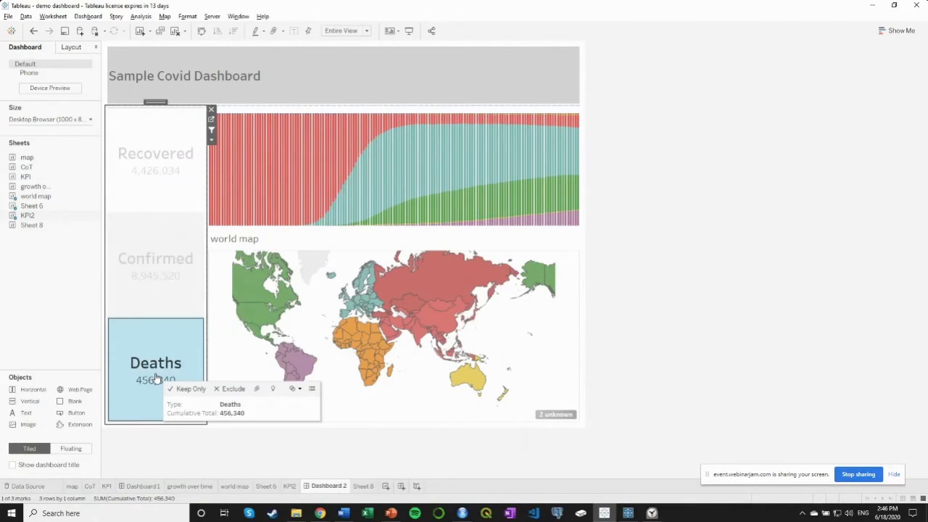
pyautogui.click(145, 359)
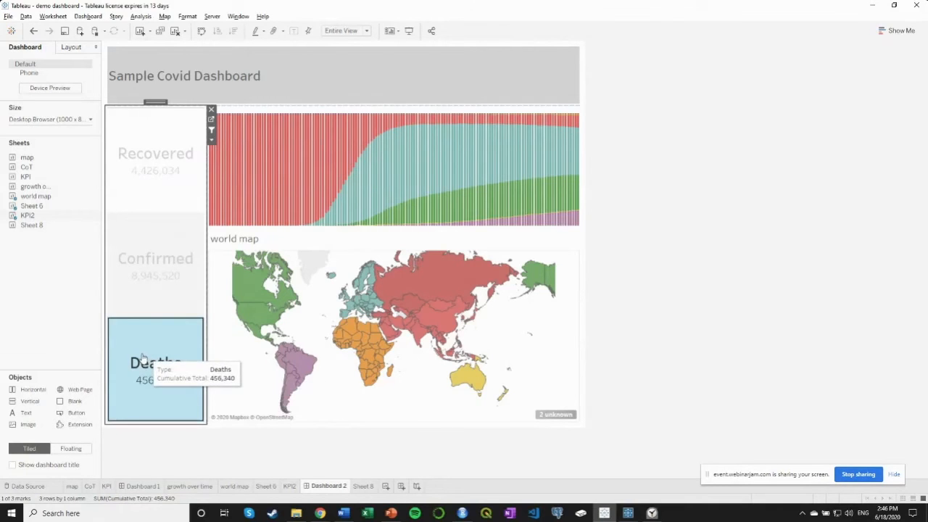
pyautogui.moveTo(380, 290)
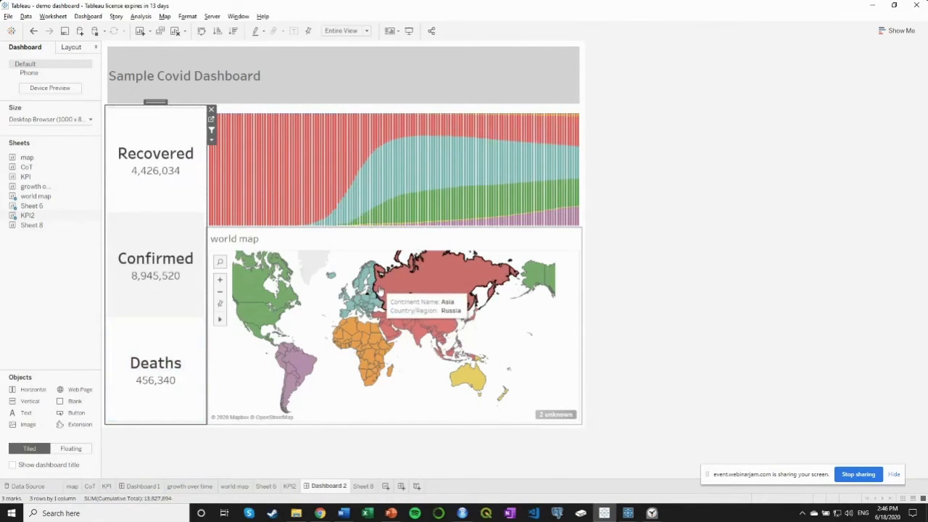
pyautogui.hotkey('alt', 'Tab')
pyautogui.hotkey('alt', 'Tab')
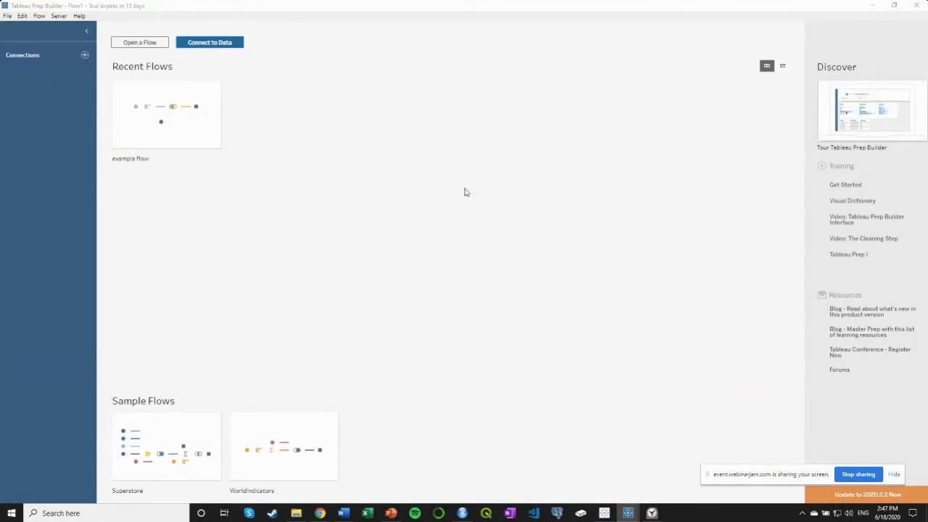
pyautogui.hotkey('alt', 'Tab')
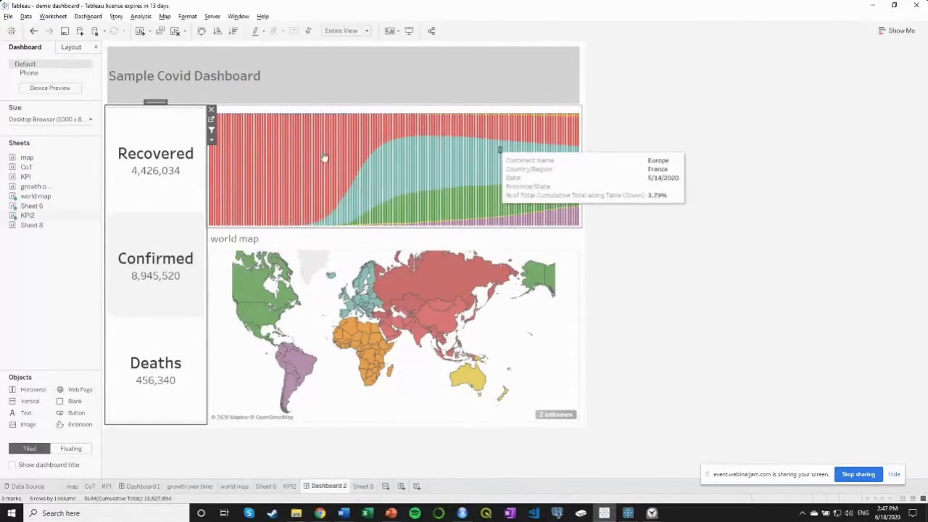
# Step: Filter the continent chart by Deaths, Confirmed and Recovered in turn, compare the results, and clear the tile selection
pyautogui.click(164, 338)
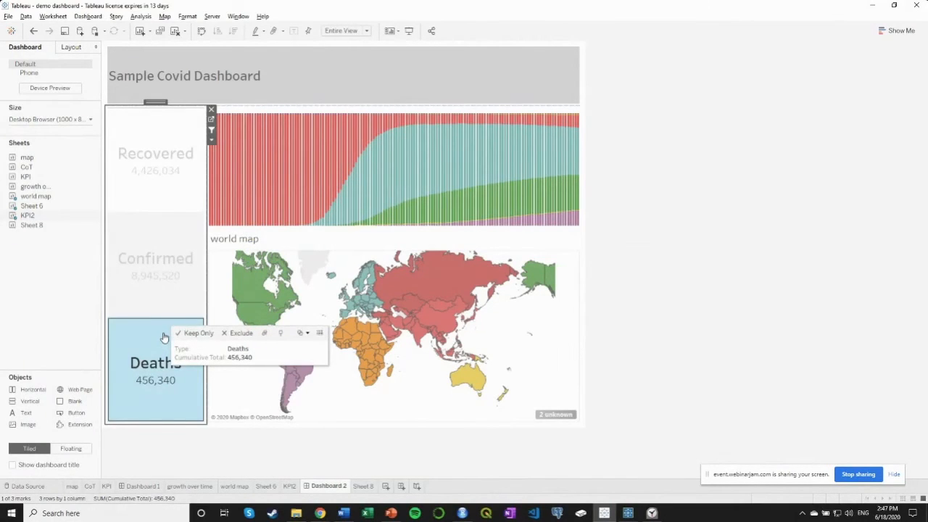
pyautogui.click(153, 266)
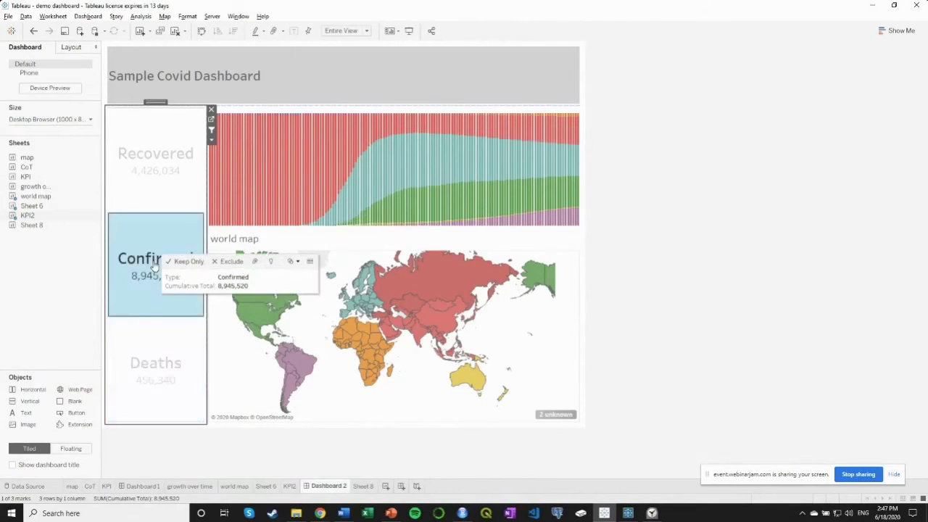
pyautogui.click(161, 166)
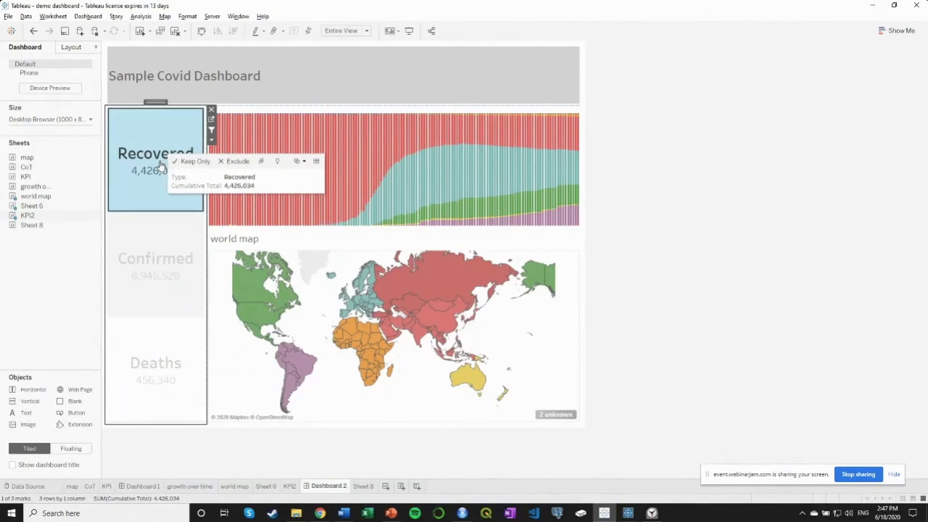
pyautogui.click(161, 166)
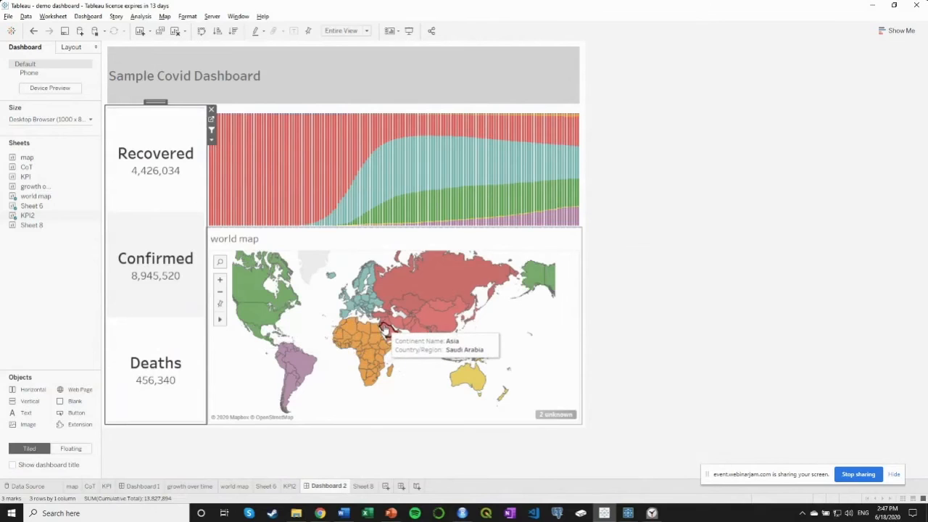
# Step: Test map highlighting together with the Recovered and Deaths tile filters by selecting Saudi Arabia and a central African country on the world map
pyautogui.click(388, 330)
pyautogui.click(162, 171)
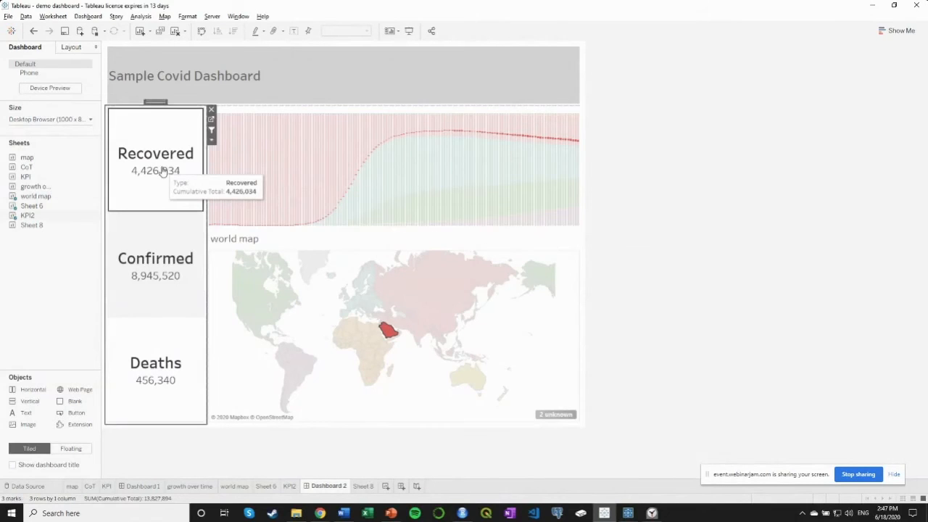
pyautogui.click(163, 170)
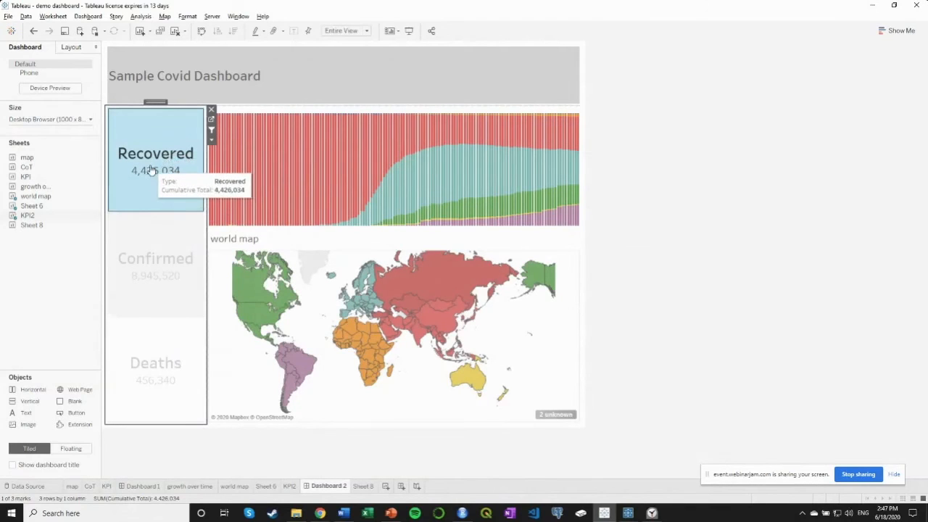
pyautogui.click(178, 343)
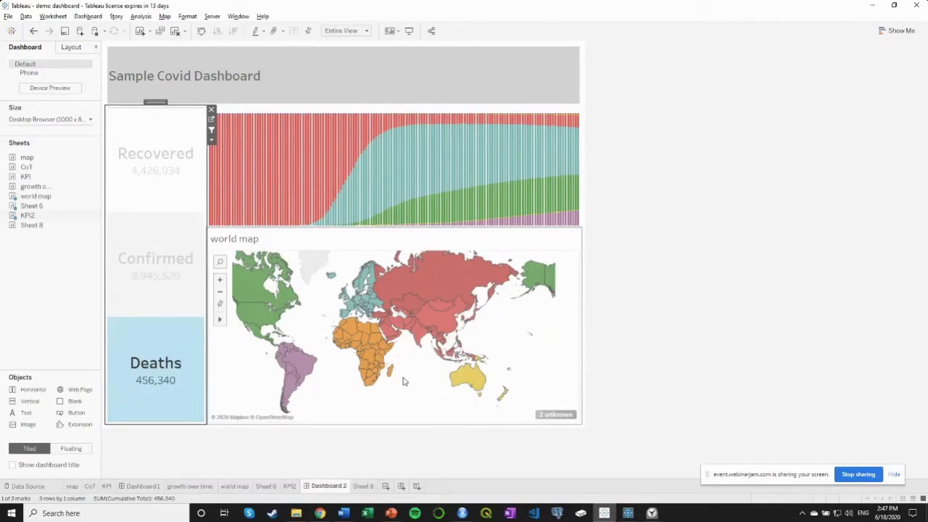
pyautogui.click(358, 352)
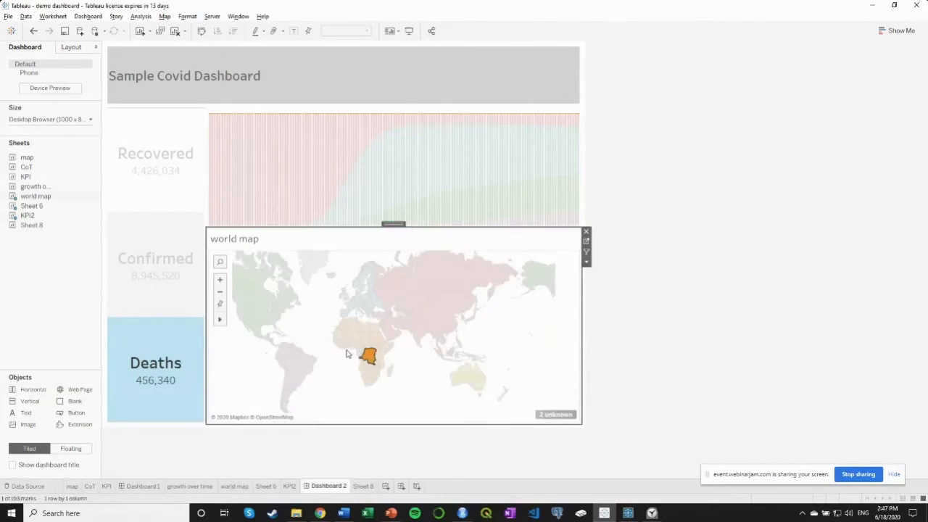
pyautogui.click(202, 359)
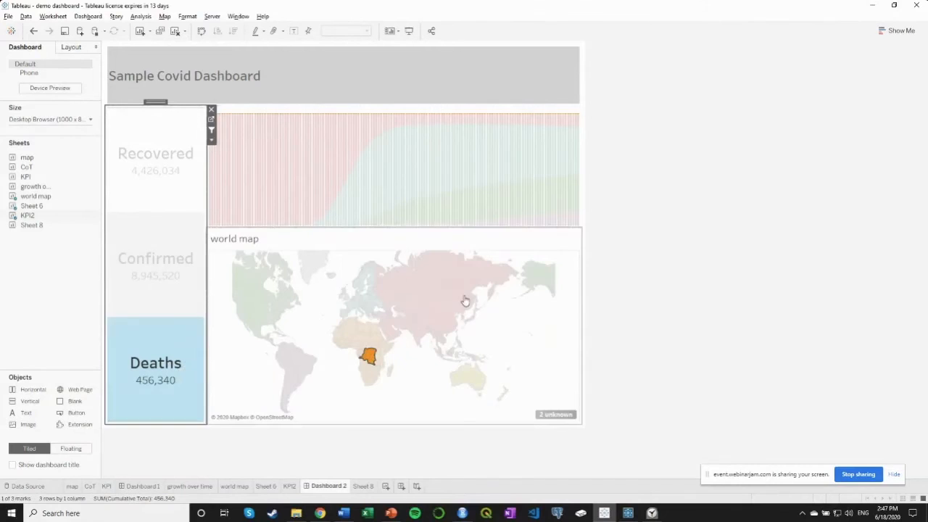
pyautogui.press('Escape')
# Step: Switch to Tableau Prep Builder and start a new Microsoft Excel connection, browsing the data files folder for the source workbook
pyautogui.hotkey('alt', 'Tab')
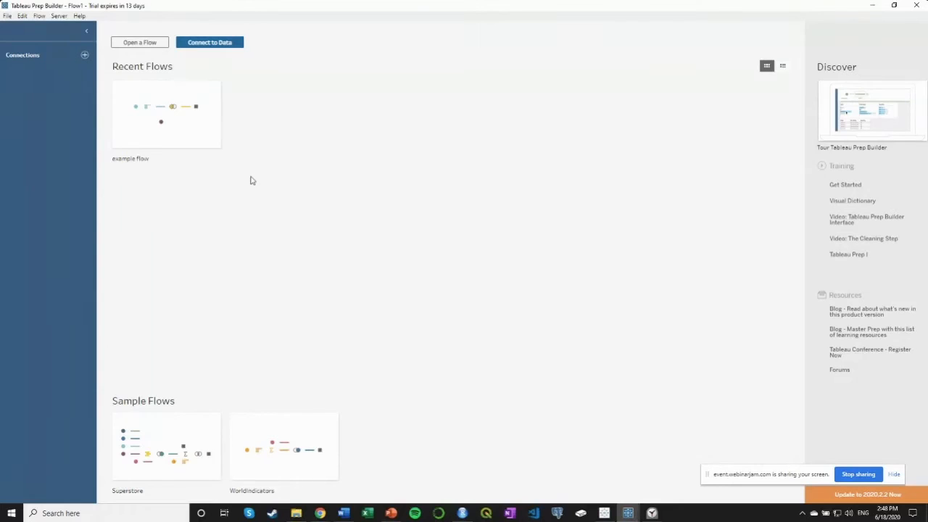
pyautogui.click(84, 55)
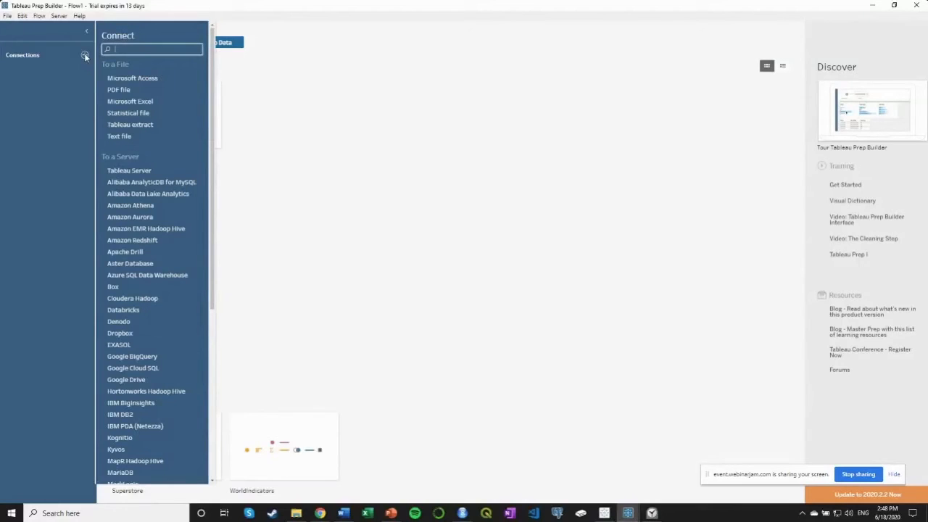
pyautogui.click(129, 103)
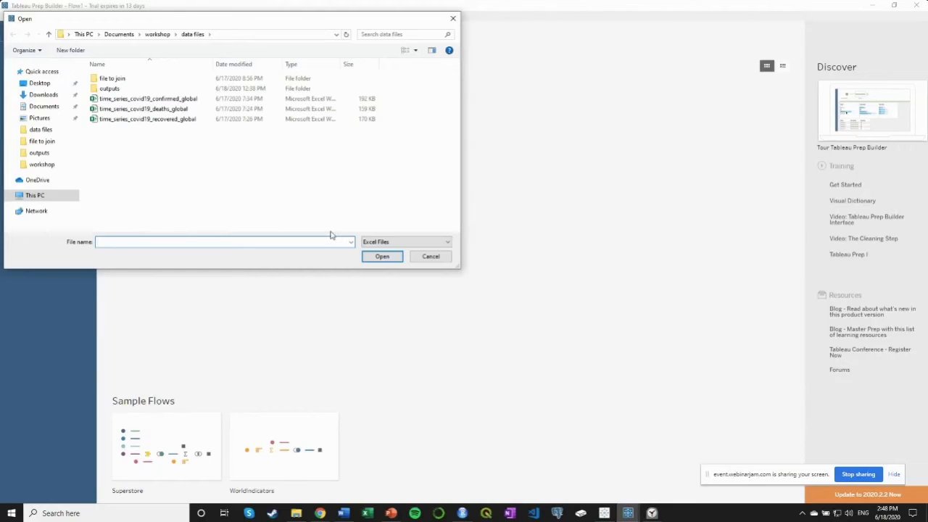
pyautogui.moveTo(219, 24); pyautogui.dragTo(328, 85)
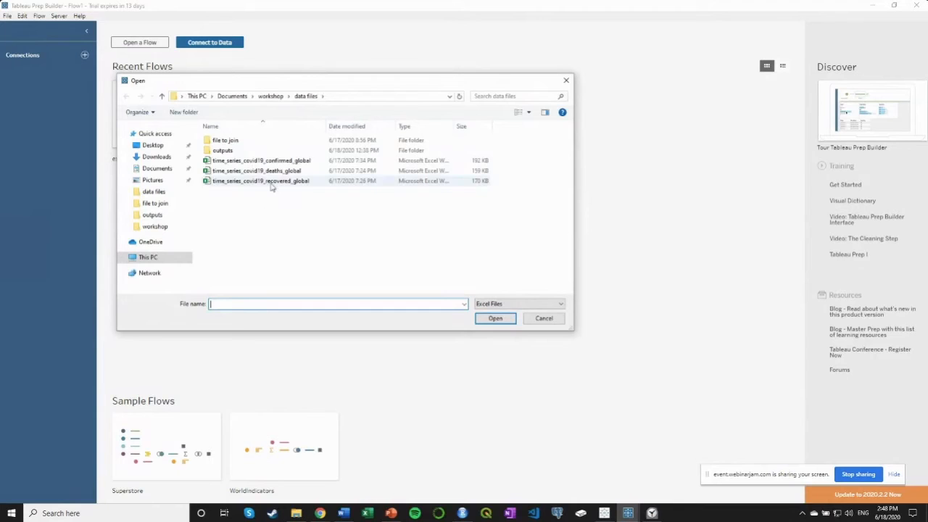
# Step: Connect to the Excel file time_series_covid19_confirmed_global from the data files folder
pyautogui.click(263, 161)
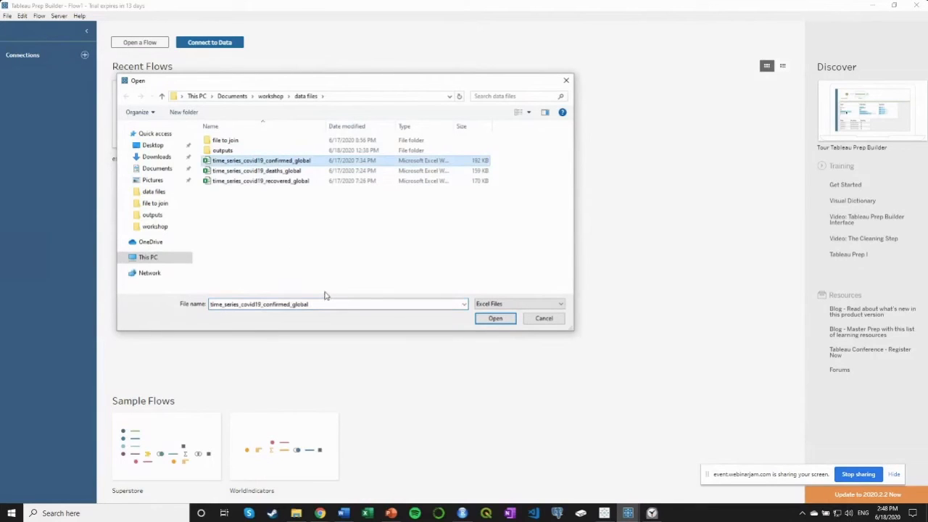
pyautogui.click(494, 320)
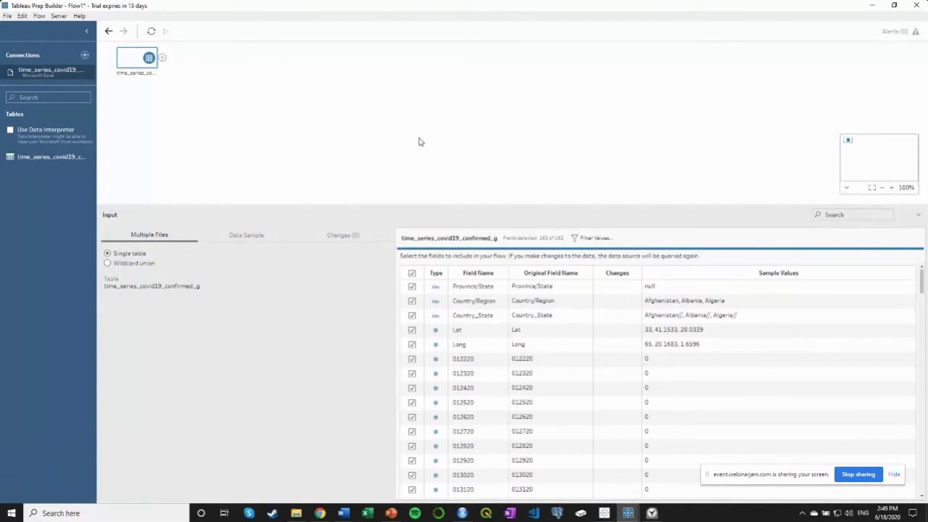
pyautogui.click(161, 58)
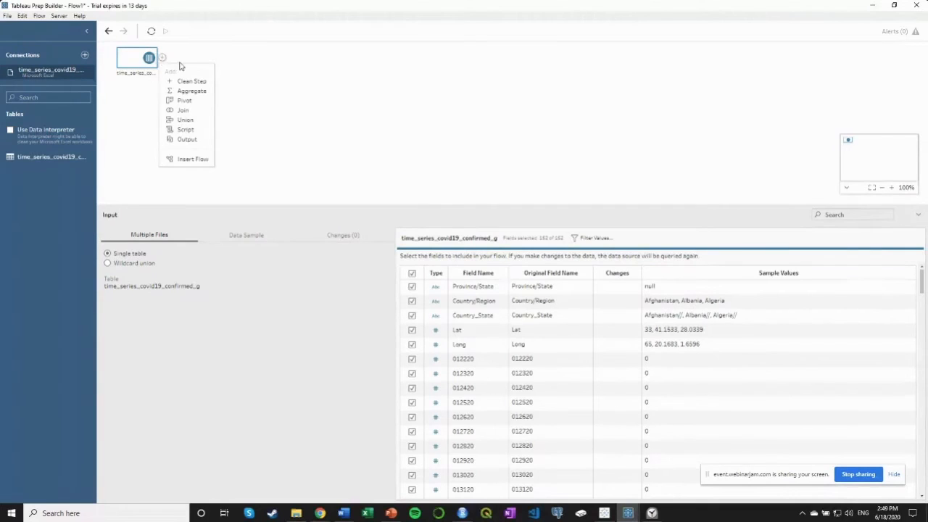
pyautogui.click(261, 115)
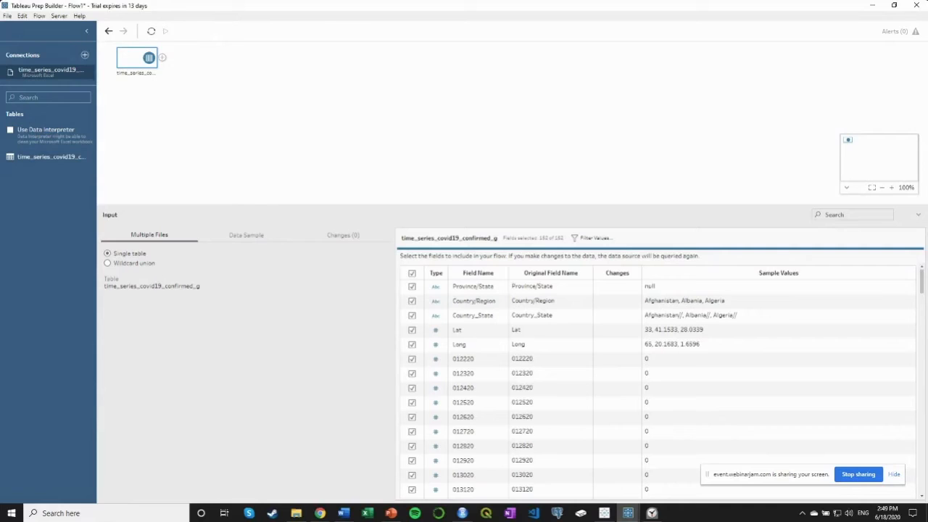
pyautogui.click(320, 513)
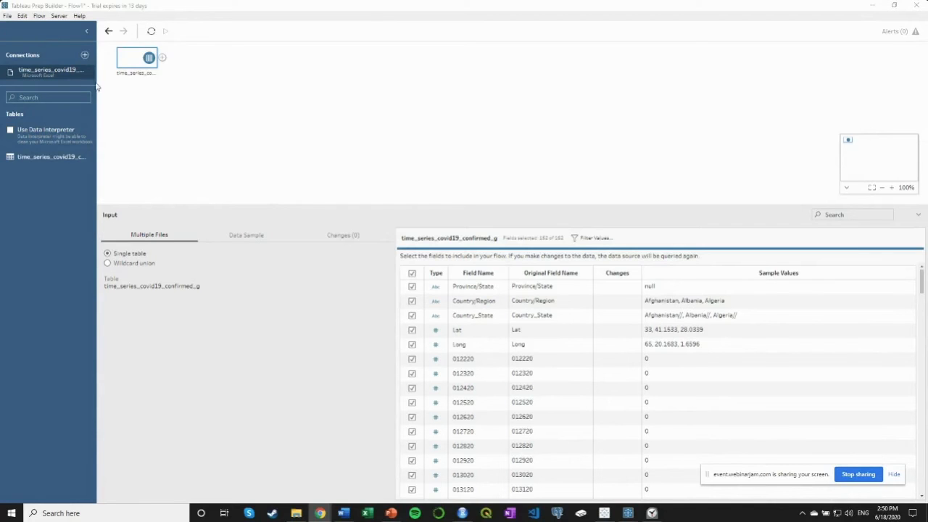
pyautogui.click(84, 56)
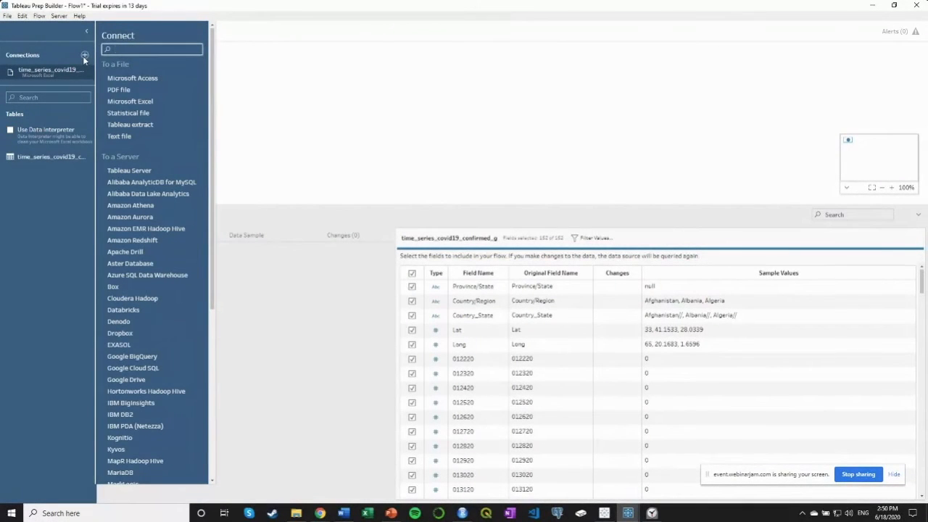
pyautogui.click(362, 107)
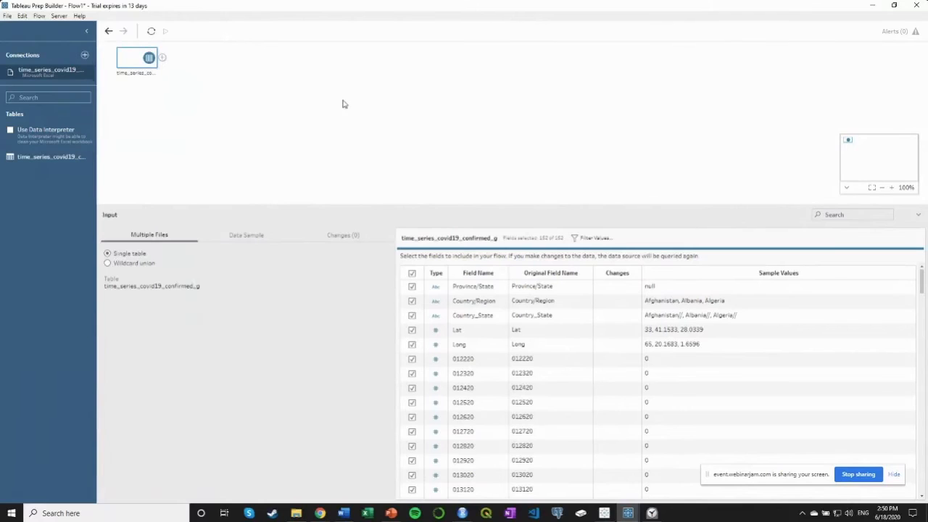
pyautogui.click(27, 97)
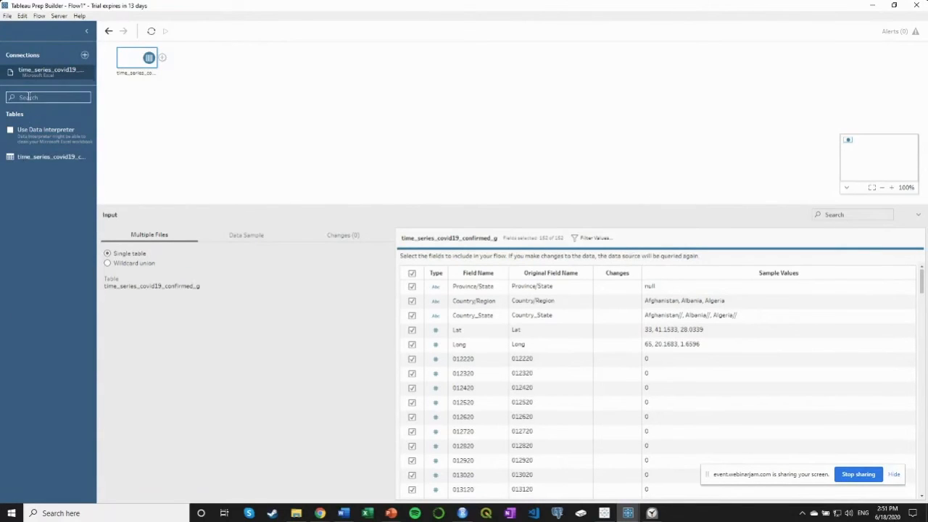
# Step: Look through the file and server connection types available for a new data connection
pyautogui.click(84, 56)
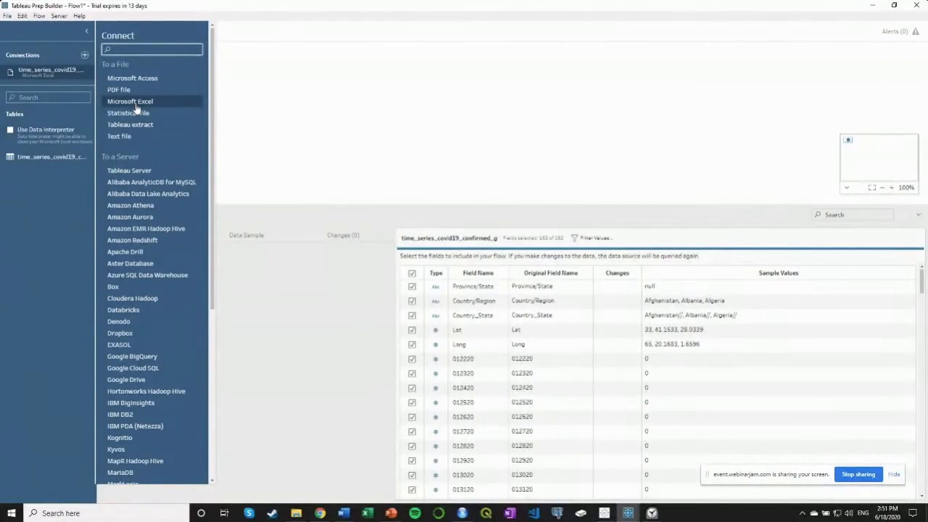
pyautogui.scroll(-5, 175, 143)
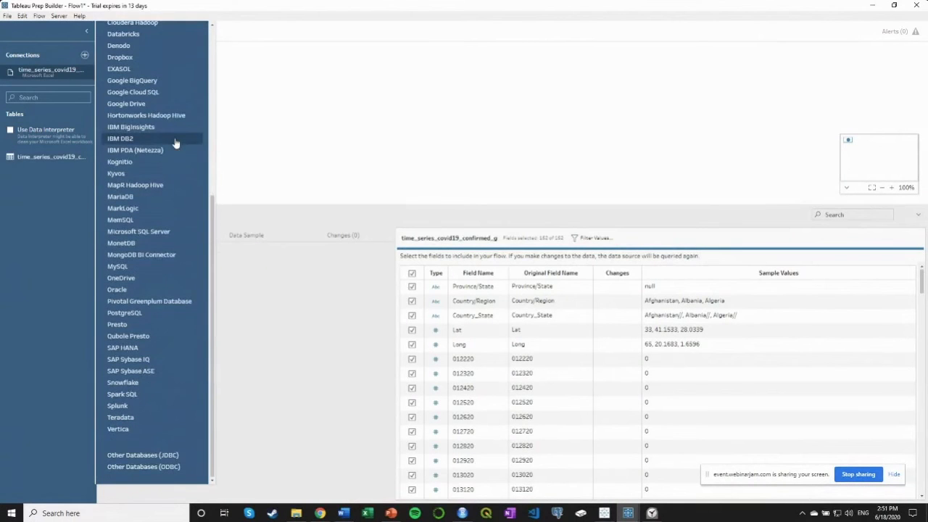
pyautogui.scroll(5, 175, 144)
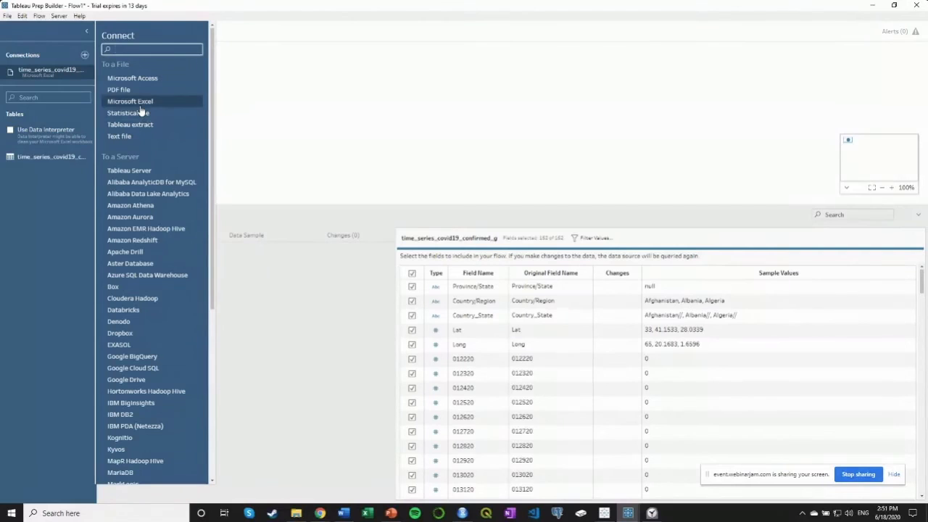
pyautogui.scroll(-8, 150, 109)
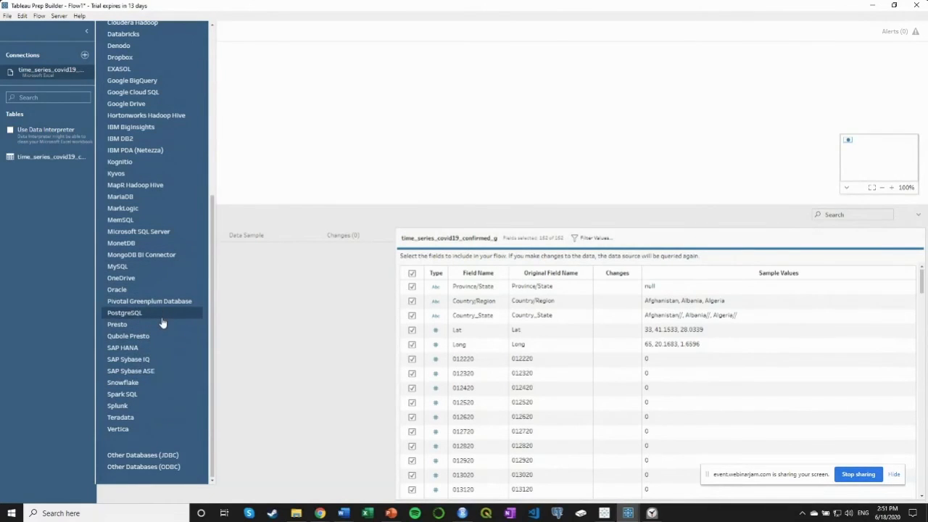
pyautogui.scroll(8, 157, 386)
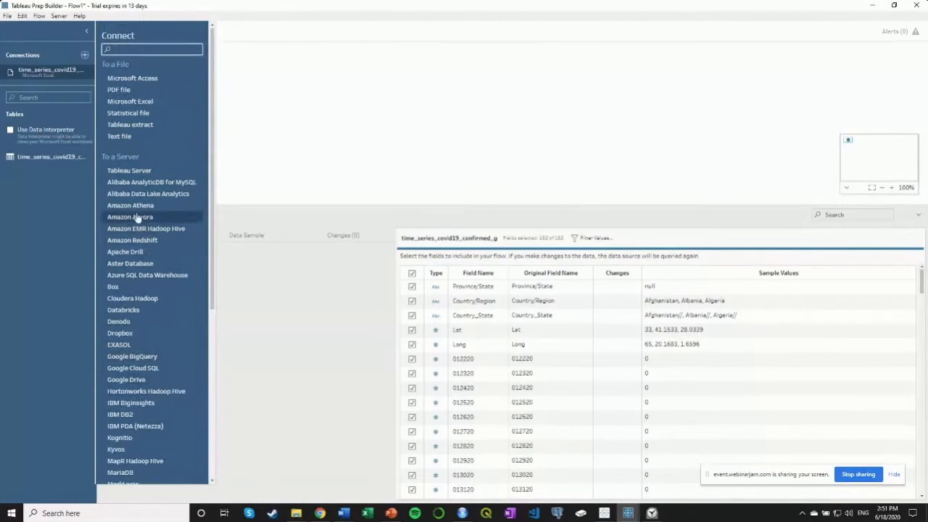
pyautogui.click(129, 102)
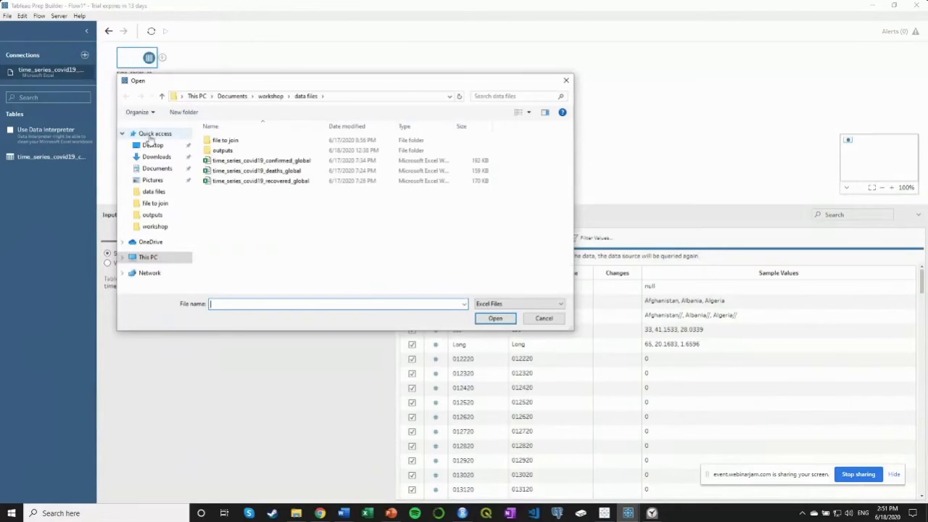
pyautogui.click(272, 161)
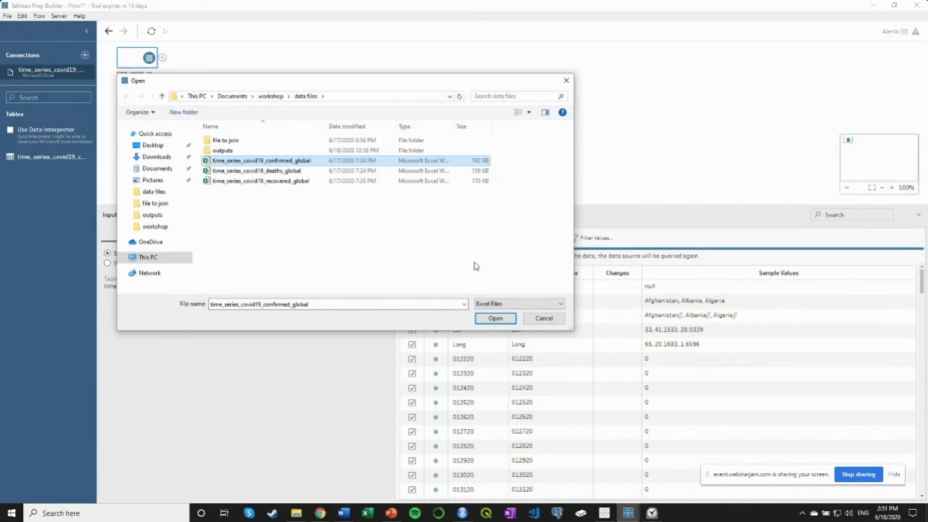
pyautogui.click(544, 319)
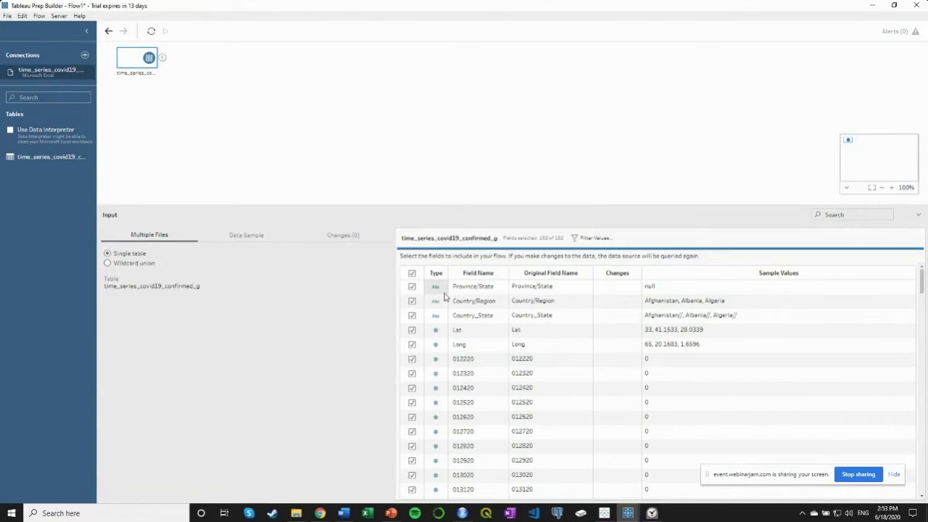
# Step: Examine the confirmed-cases input's field list, from Province/State through the last daily date field
pyautogui.scroll(-1, 445, 367)
pyautogui.scroll(-20, 444, 367)
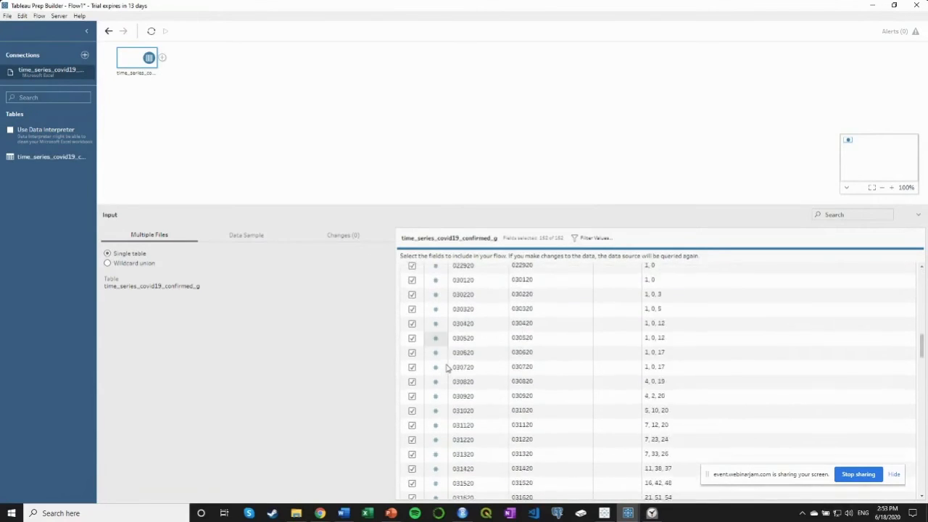
pyautogui.scroll(-5, 447, 368)
pyautogui.scroll(20, 447, 369)
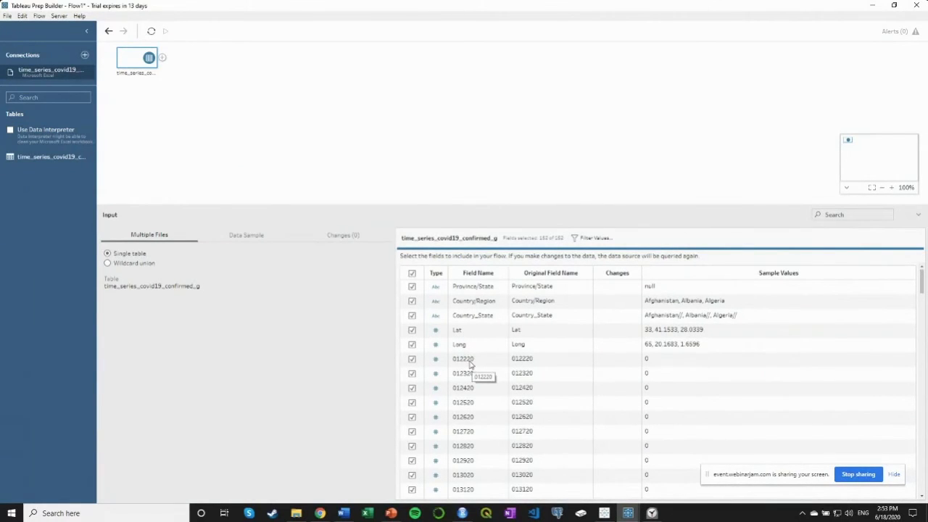
pyautogui.scroll(-15, 470, 366)
pyautogui.scroll(-12, 473, 367)
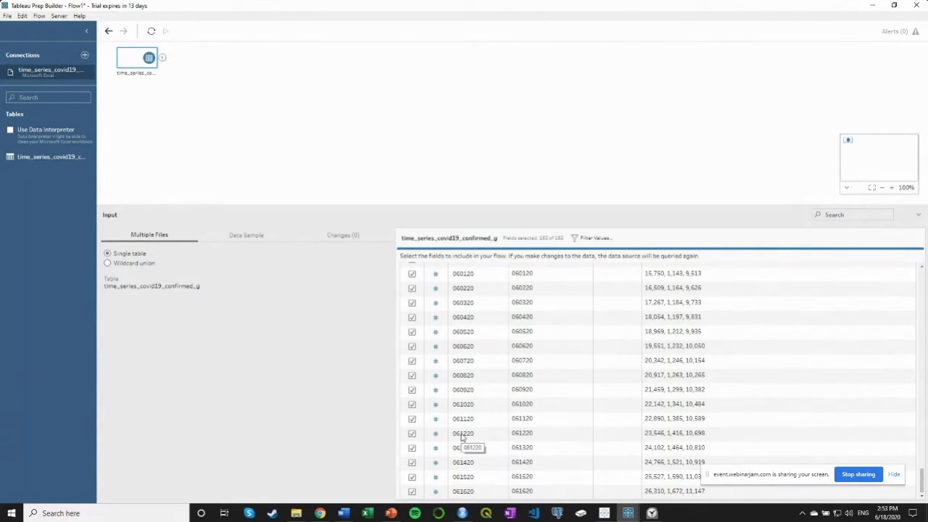
pyautogui.scroll(20, 472, 386)
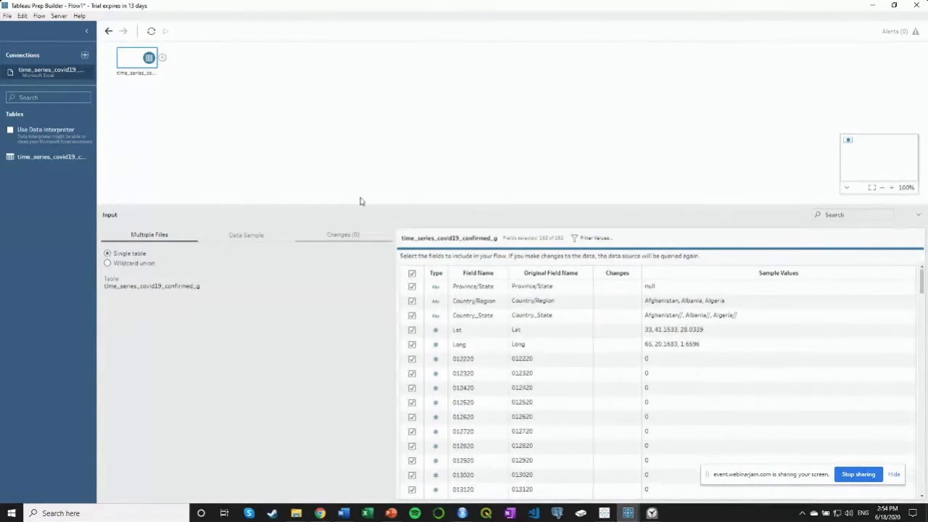
# Step: Add a Clean Step after the confirmed-cases input in the flow
pyautogui.click(163, 57)
pyautogui.click(162, 58)
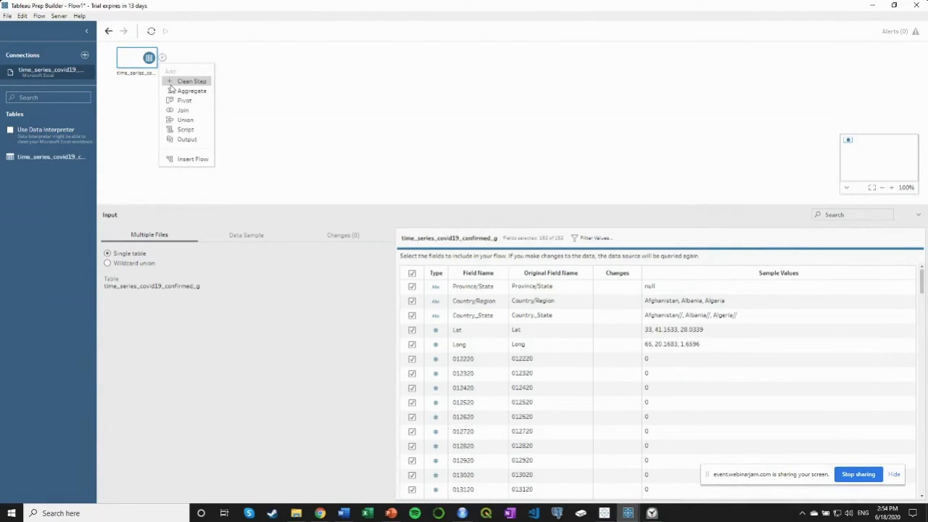
pyautogui.click(171, 82)
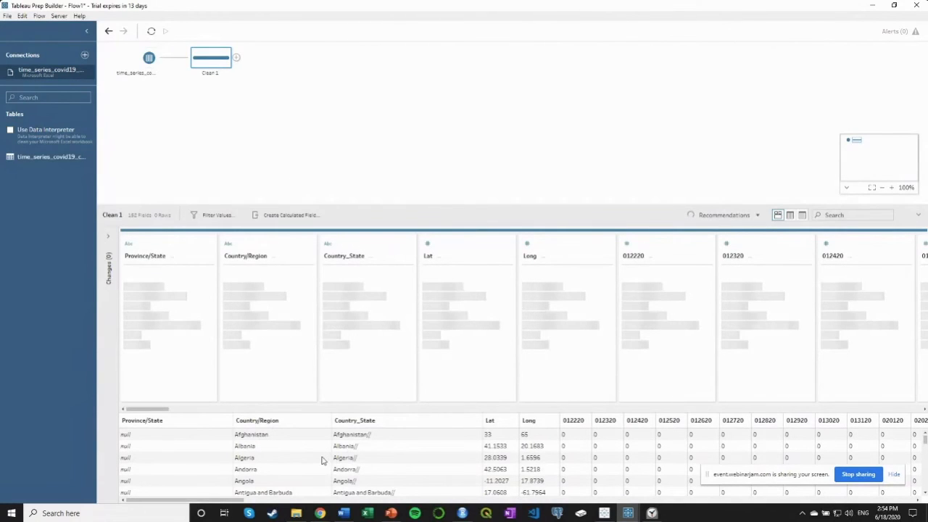
# Step: Examine the field profiles in the Clean step, highlighting the China rows through the Country/Region field
pyautogui.scroll(-5, 353, 458)
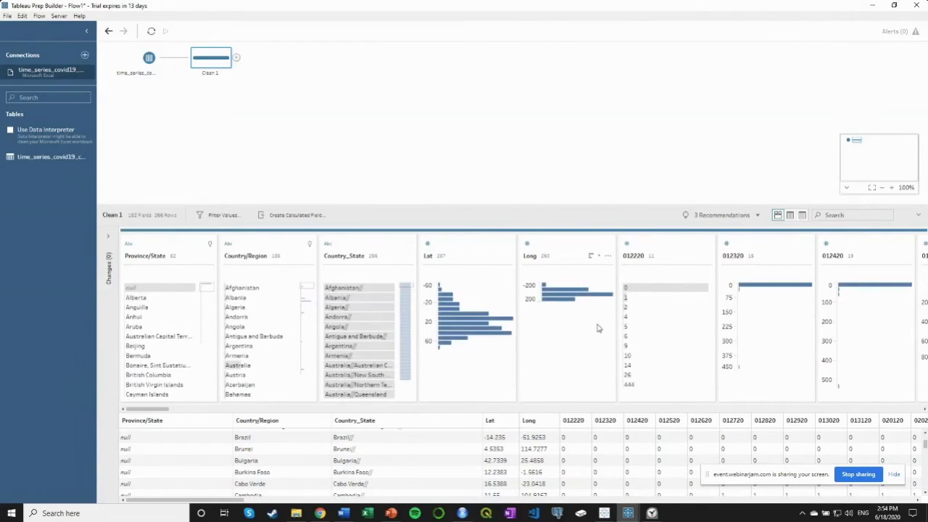
pyautogui.moveTo(470, 318)
pyautogui.scroll(-5, 239, 307)
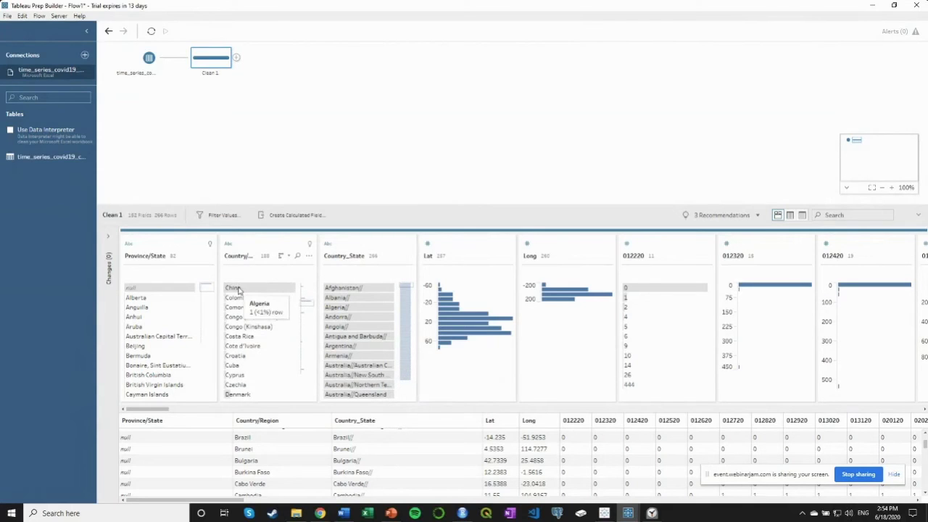
pyautogui.click(240, 290)
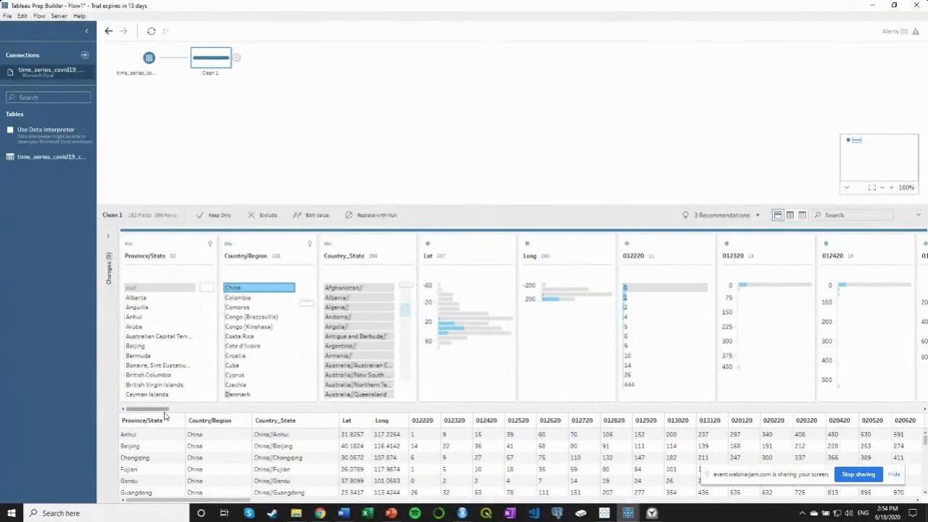
pyautogui.moveTo(168, 410); pyautogui.dragTo(232, 420)
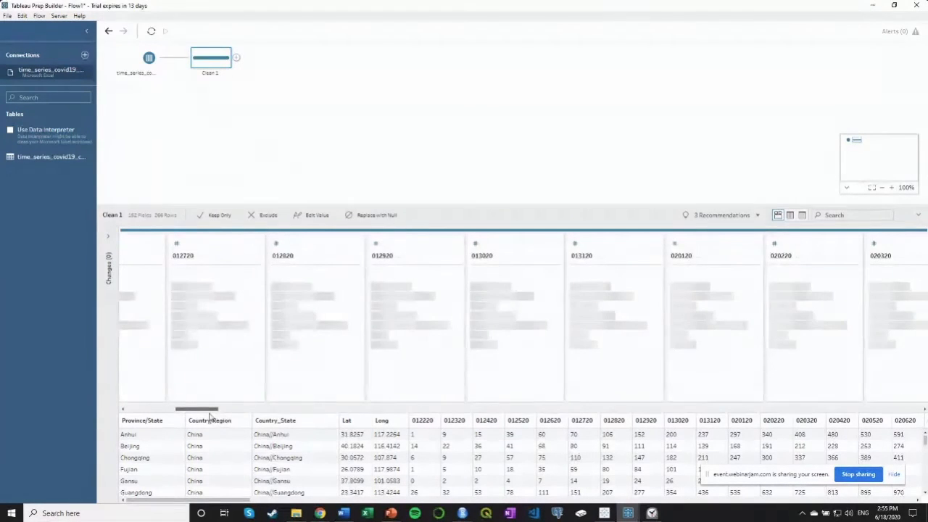
pyautogui.click(136, 408)
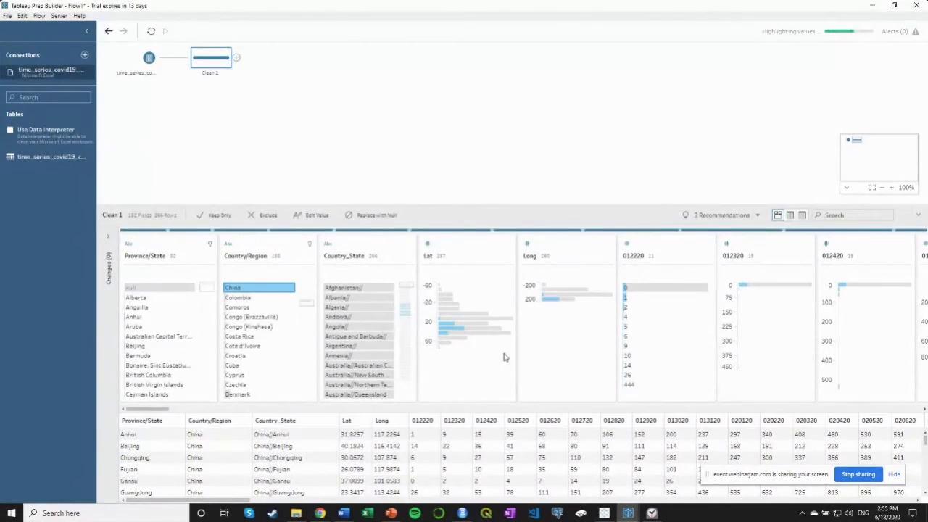
pyautogui.moveTo(395, 330)
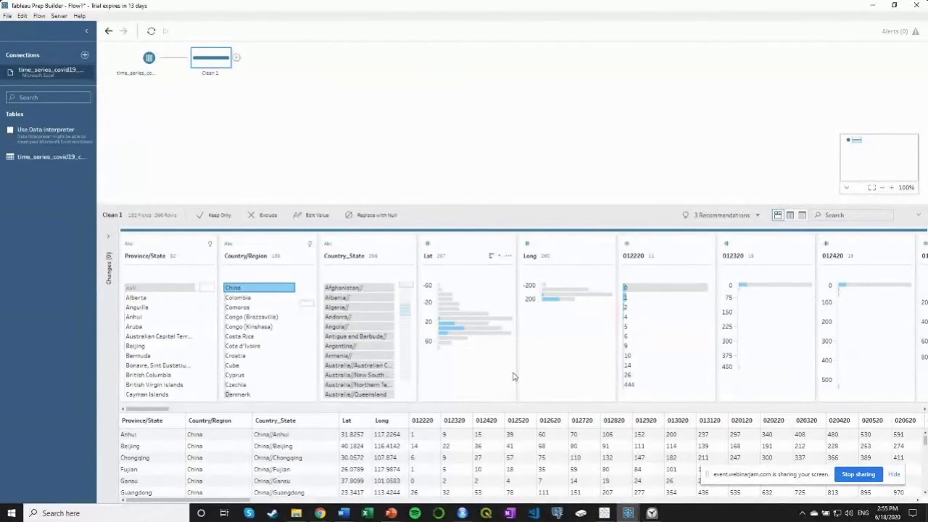
pyautogui.moveTo(235, 293)
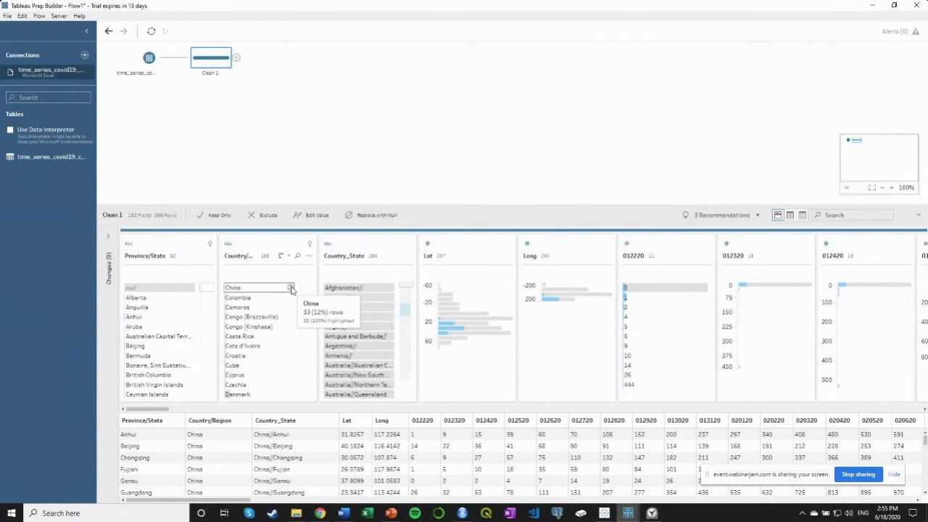
# Step: Try grouping the China value in Country/Region and expand the Clean step's list of changes
pyautogui.click(291, 288)
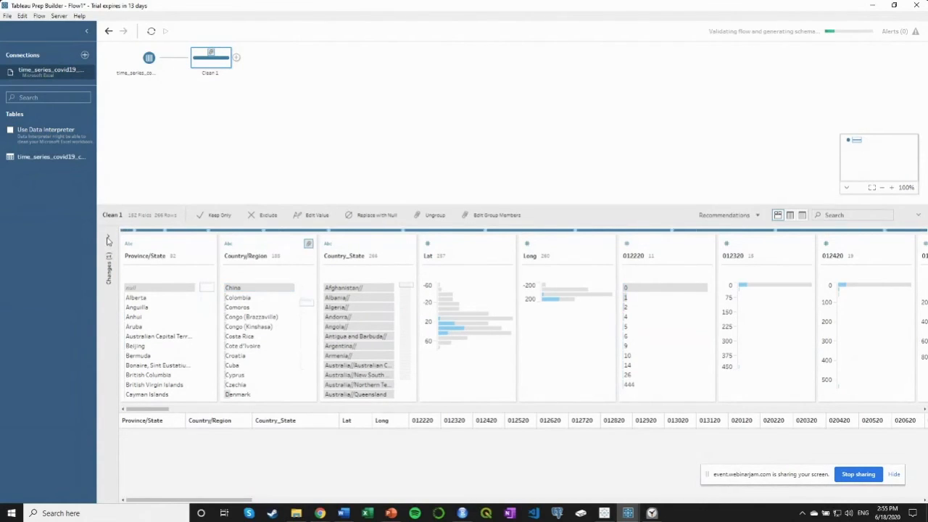
pyautogui.click(107, 240)
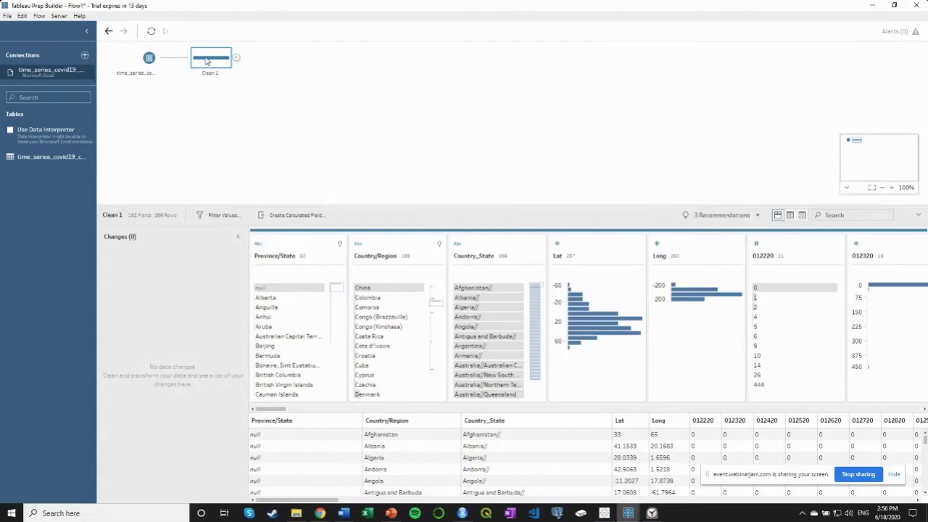
# Step: Remove the Clean 1 step from the flow and reselect the confirmed-cases input
pyautogui.rightClick(206, 61)
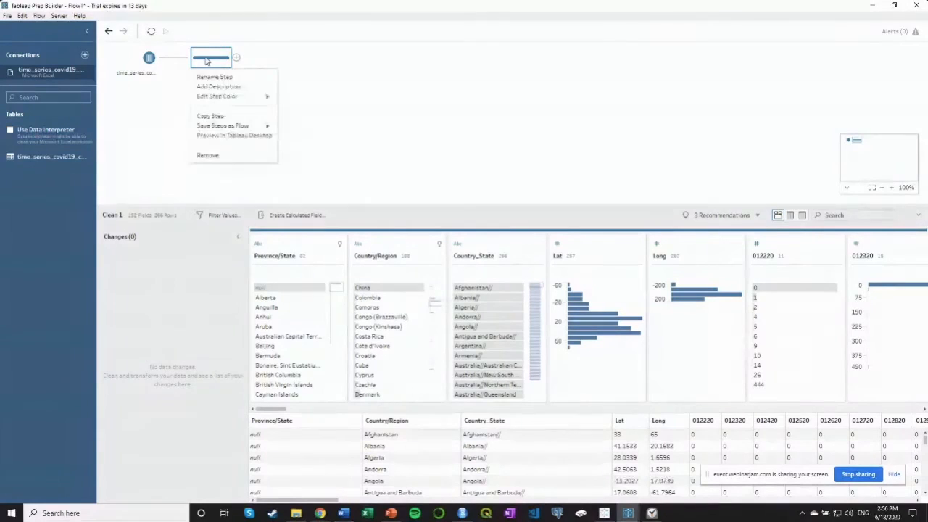
pyautogui.click(208, 155)
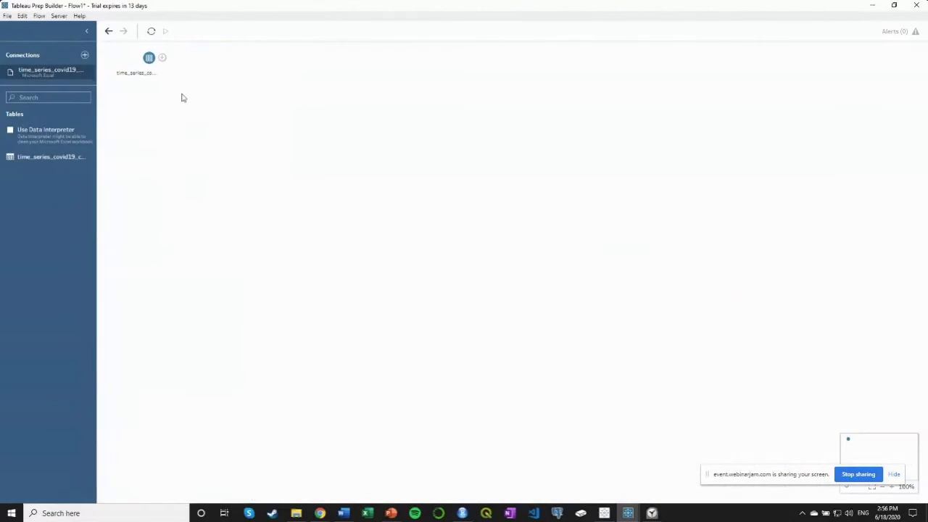
pyautogui.click(144, 61)
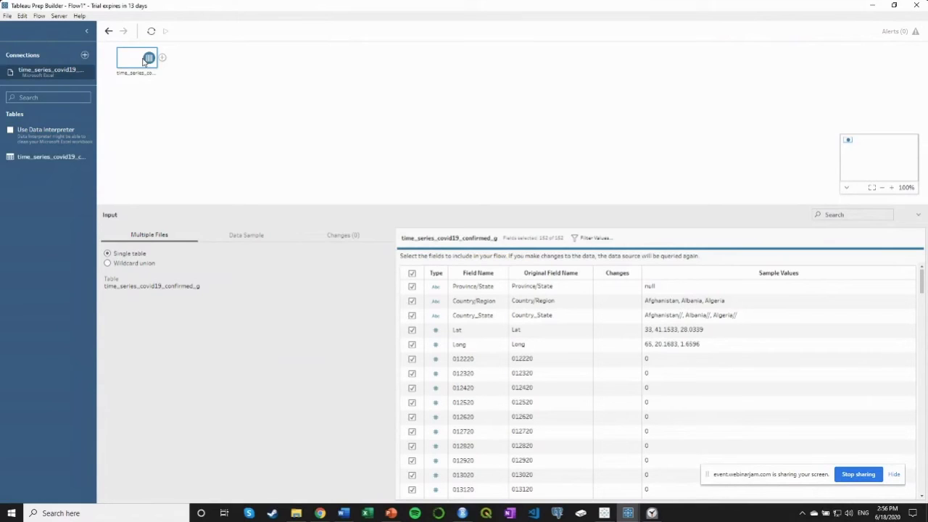
pyautogui.click(83, 56)
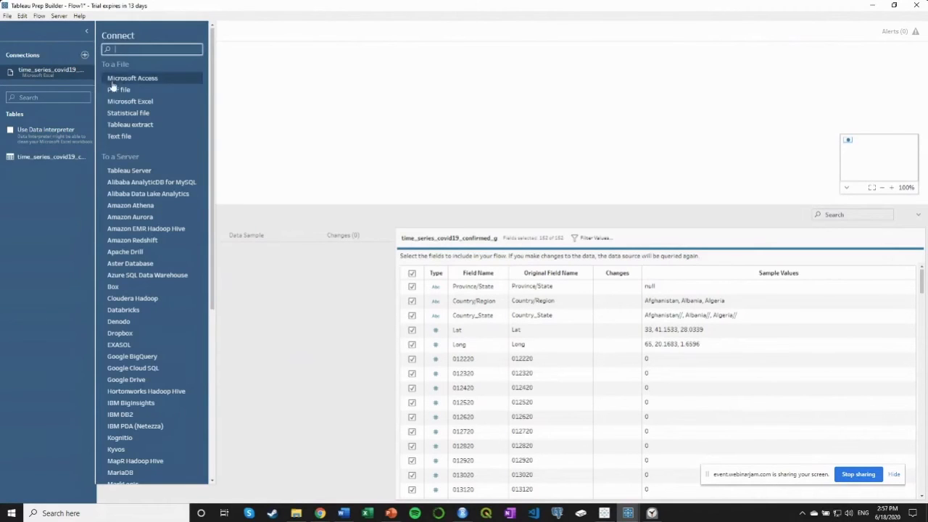
pyautogui.click(128, 106)
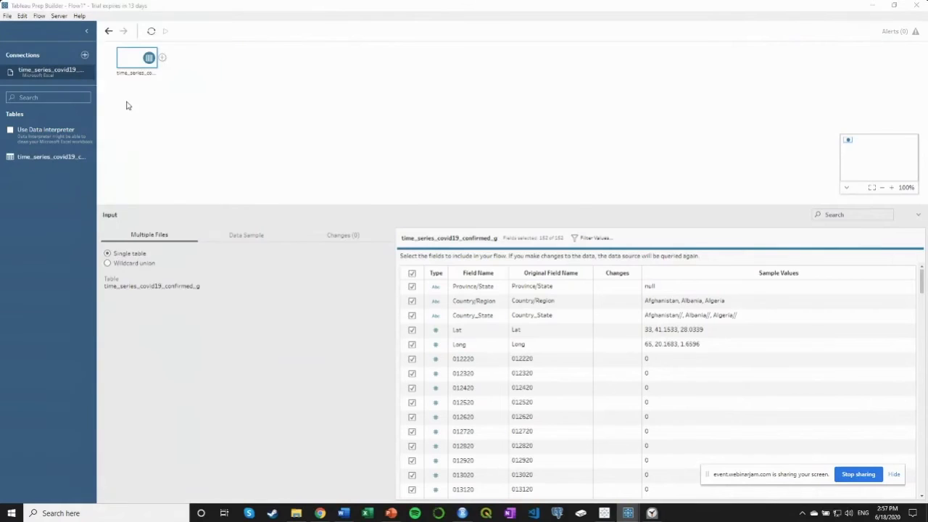
pyautogui.click(258, 172)
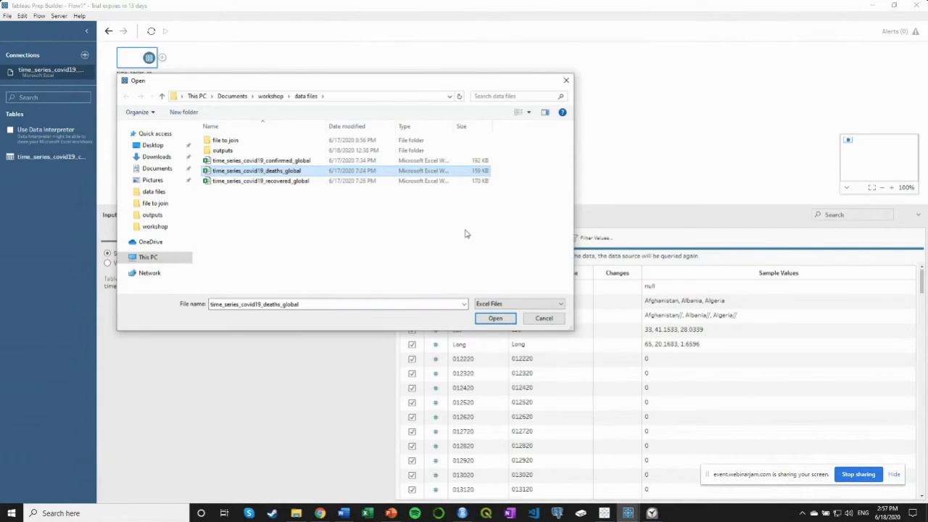
pyautogui.click(566, 80)
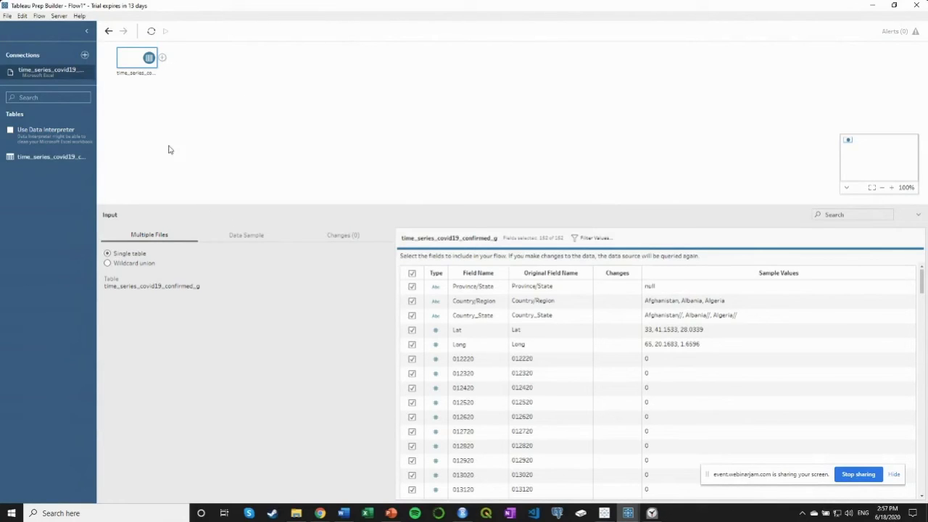
pyautogui.click(203, 125)
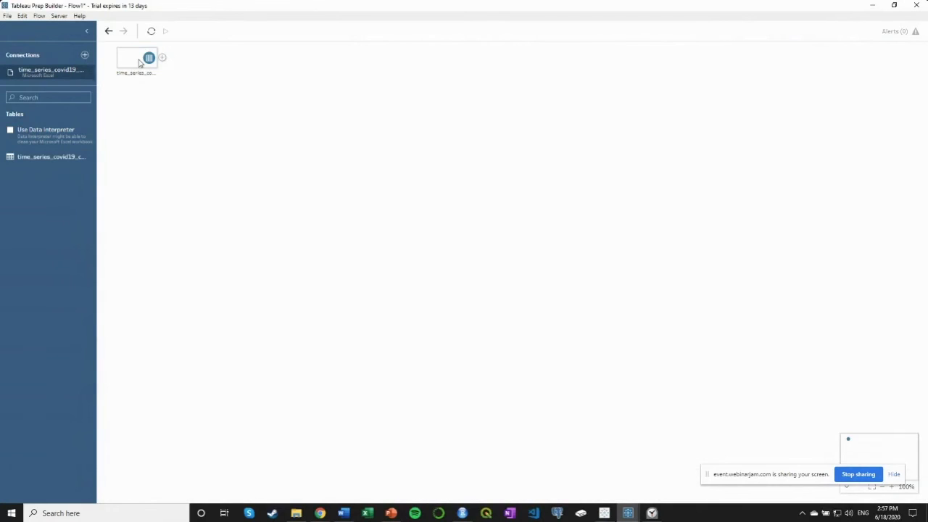
# Step: Apply a wildcard union to the confirmed-cases input, with a blank file matching pattern that includes every file in the data files folder
pyautogui.click(141, 62)
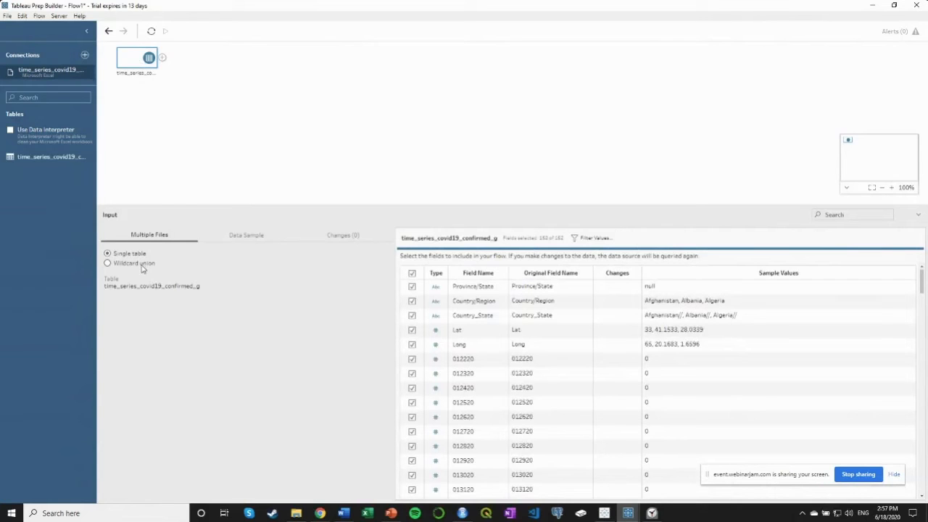
pyautogui.click(141, 265)
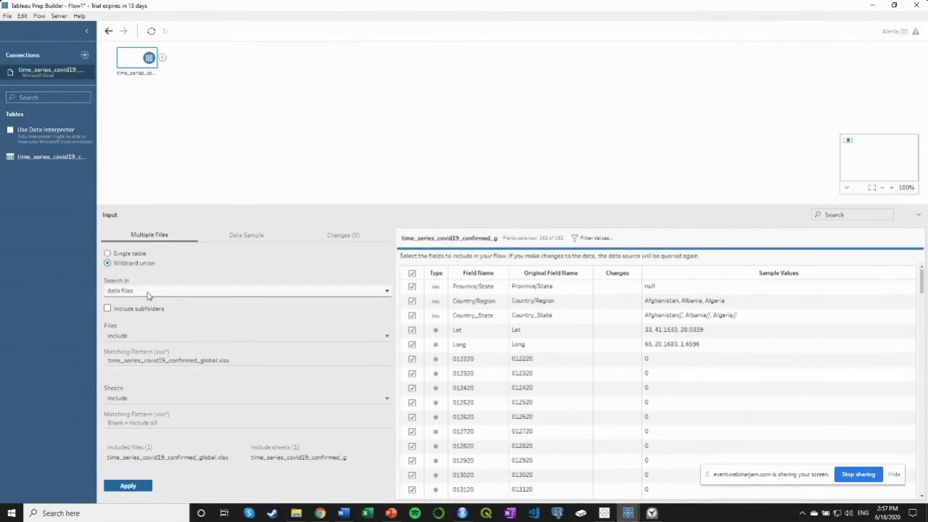
pyautogui.doubleClick(141, 361)
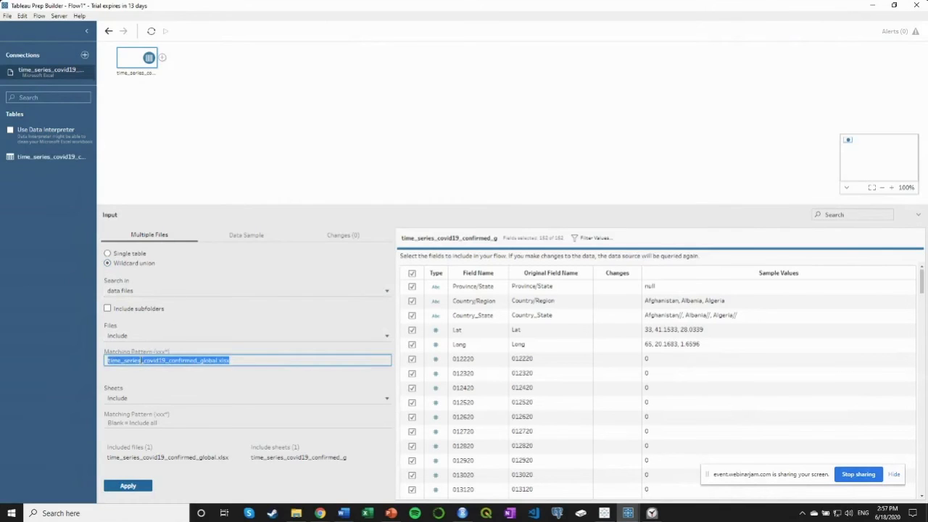
pyautogui.press('BackSpace')
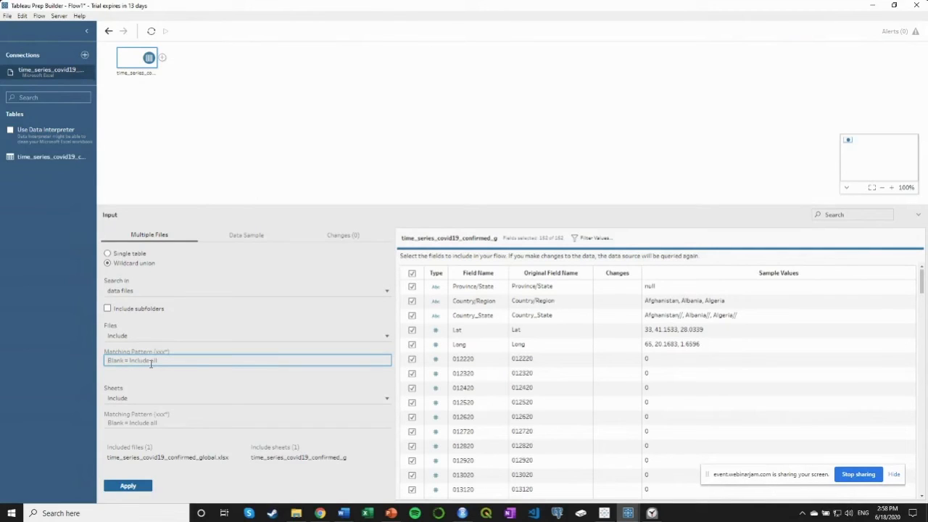
pyautogui.click(193, 386)
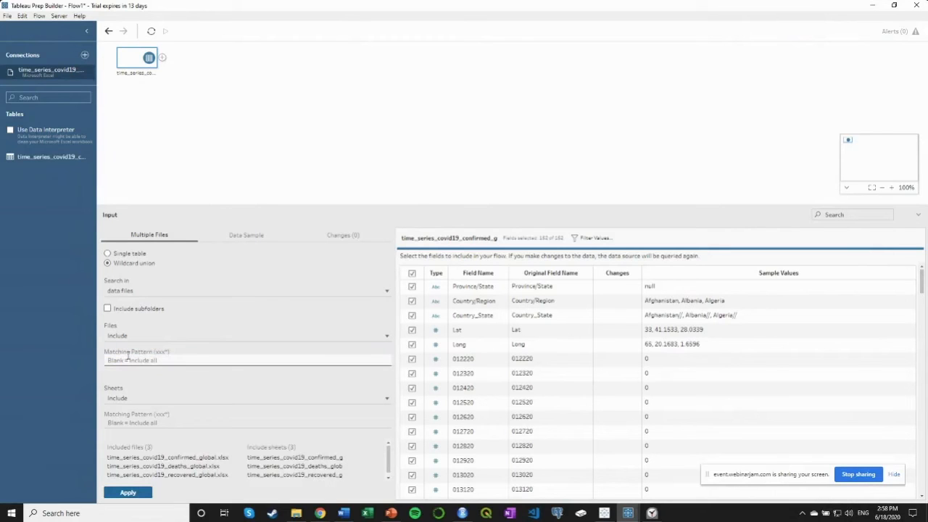
pyautogui.scroll(-1, 390, 477)
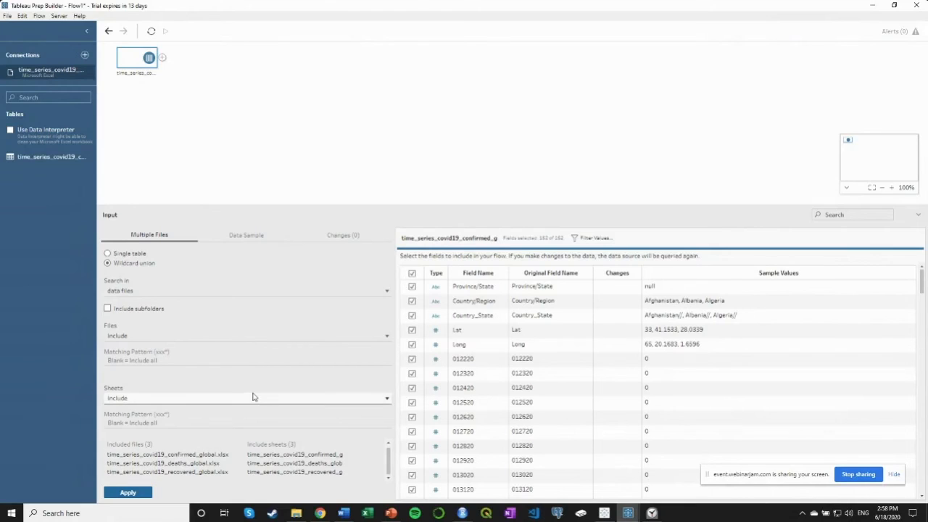
pyautogui.click(157, 360)
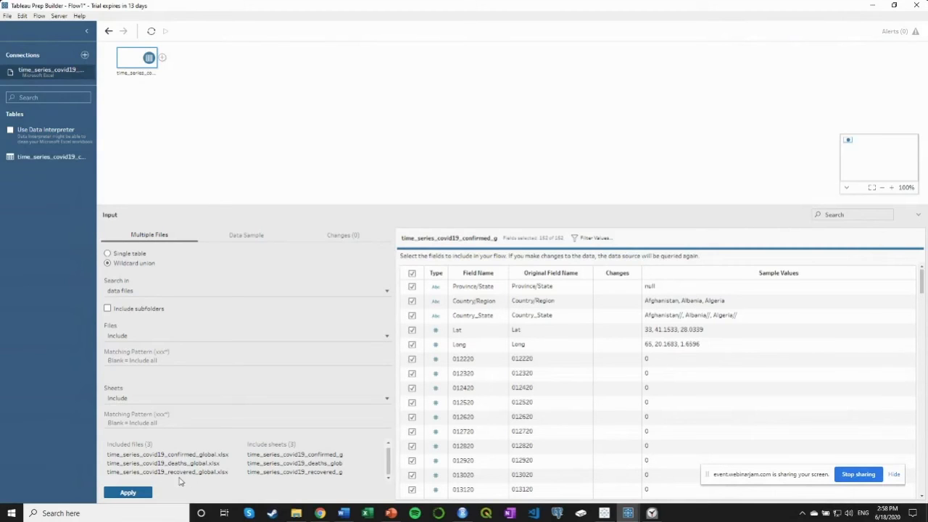
pyautogui.click(128, 493)
pyautogui.click(128, 493)
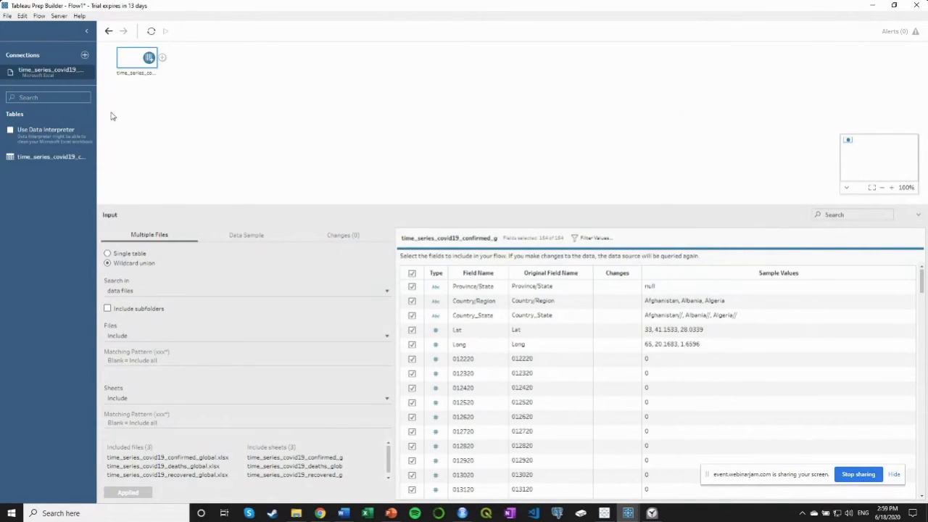
# Step: Remove the unioned confirmed-cases input from the flow
pyautogui.click(84, 56)
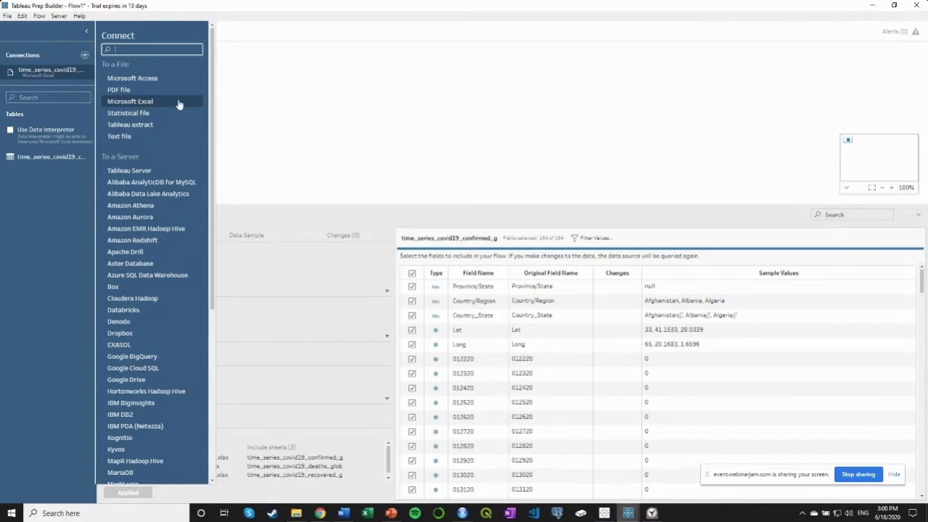
pyautogui.click(280, 103)
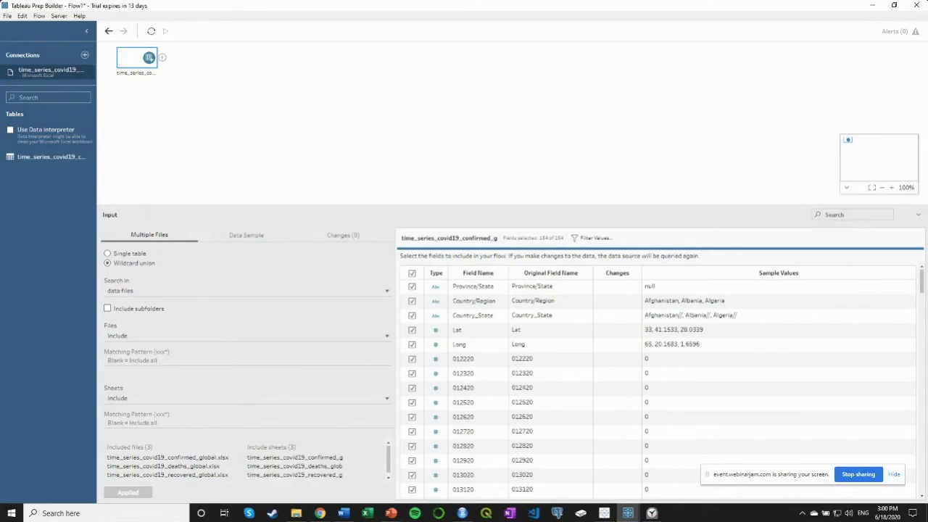
pyautogui.rightClick(135, 64)
pyautogui.click(138, 145)
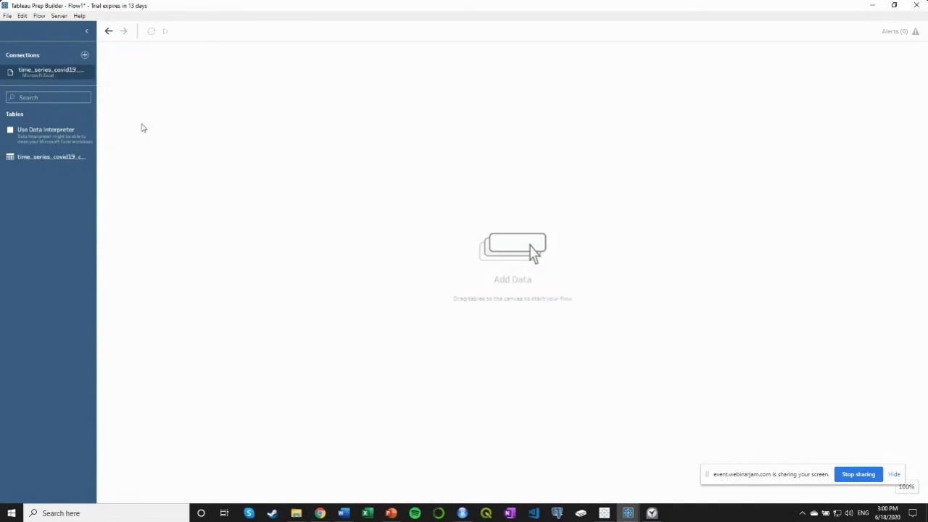
# Step: Connect to the Excel file time_series_covid19_confirmed_global as a new input
pyautogui.click(85, 56)
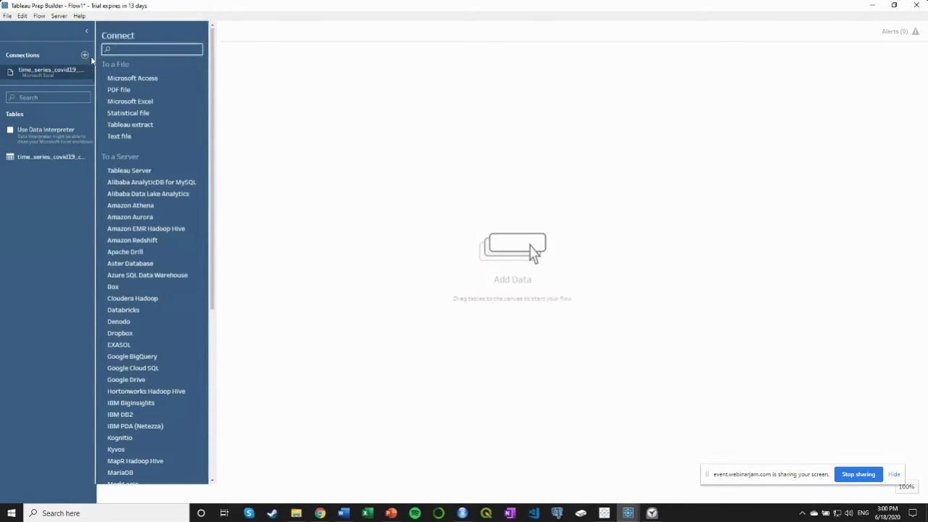
pyautogui.click(150, 105)
pyautogui.click(239, 160)
pyautogui.click(495, 319)
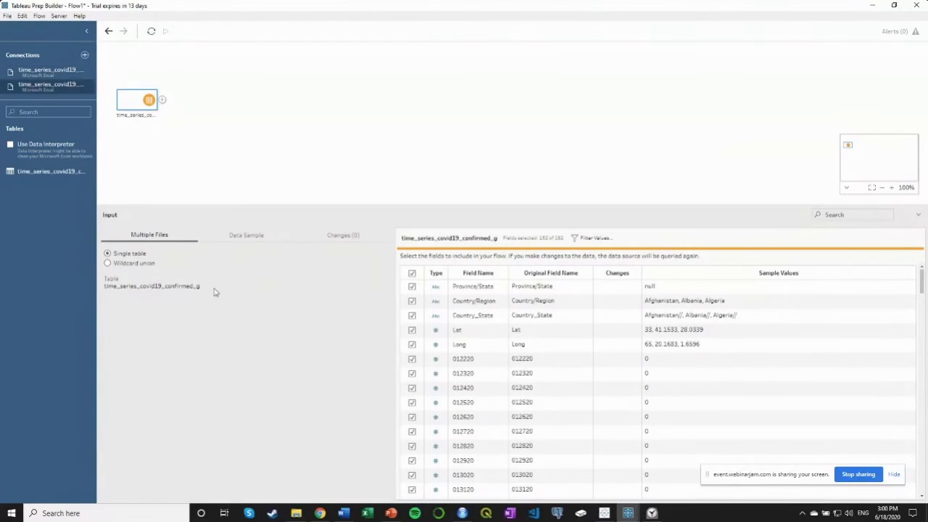
# Step: Switch the new input to a wildcard union, clear its file matching pattern to include all files in data files, and apply it
pyautogui.click(108, 264)
pyautogui.click(187, 360)
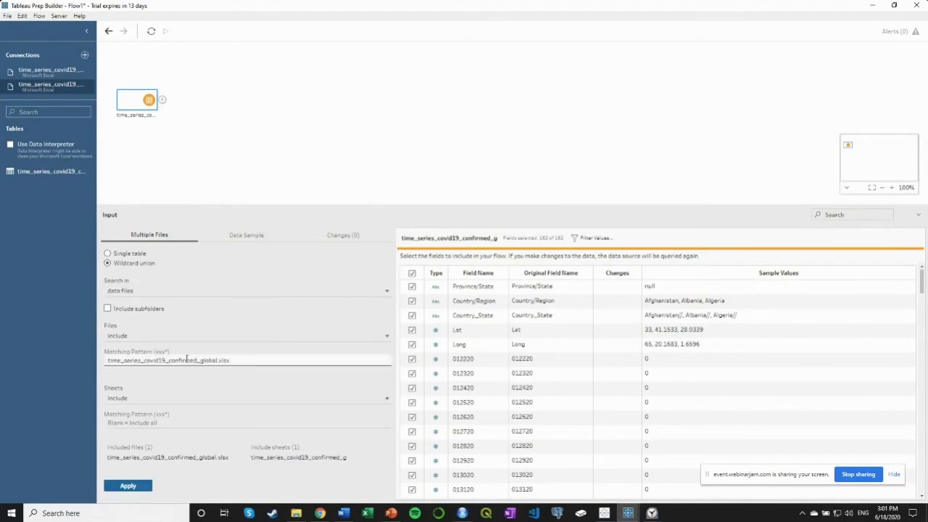
pyautogui.moveTo(110, 362); pyautogui.dragTo(221, 368)
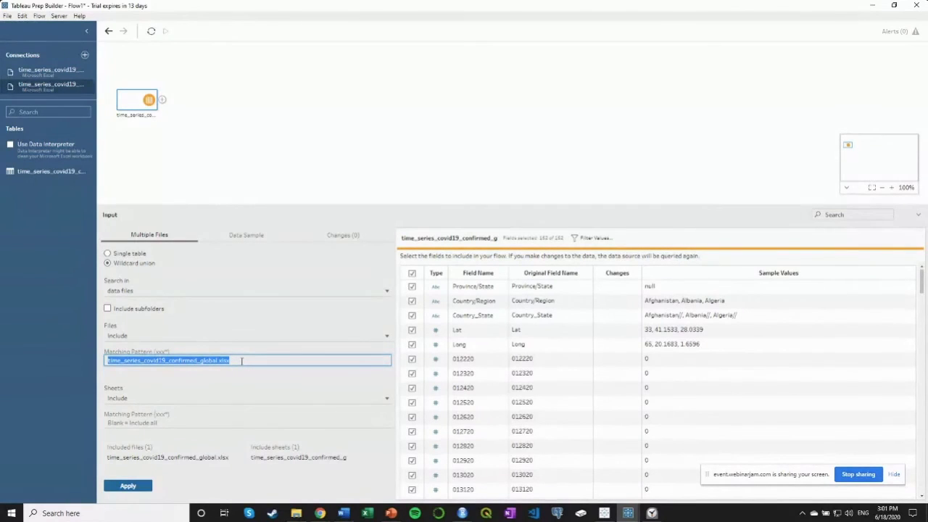
pyautogui.press('BackSpace')
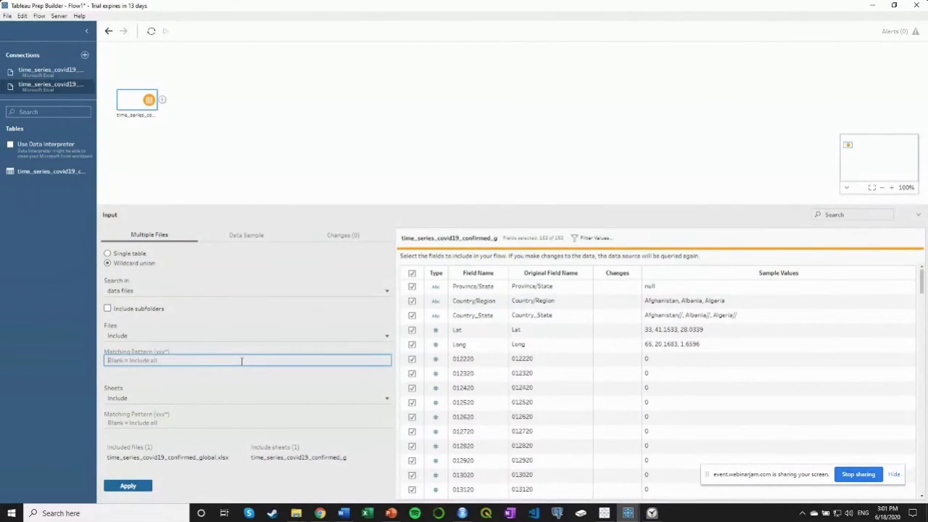
pyautogui.click(190, 389)
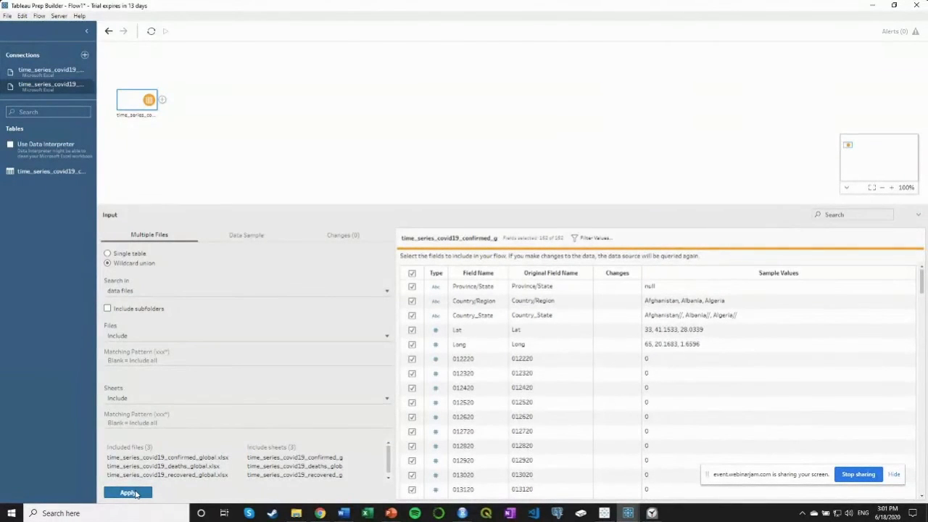
pyautogui.click(132, 494)
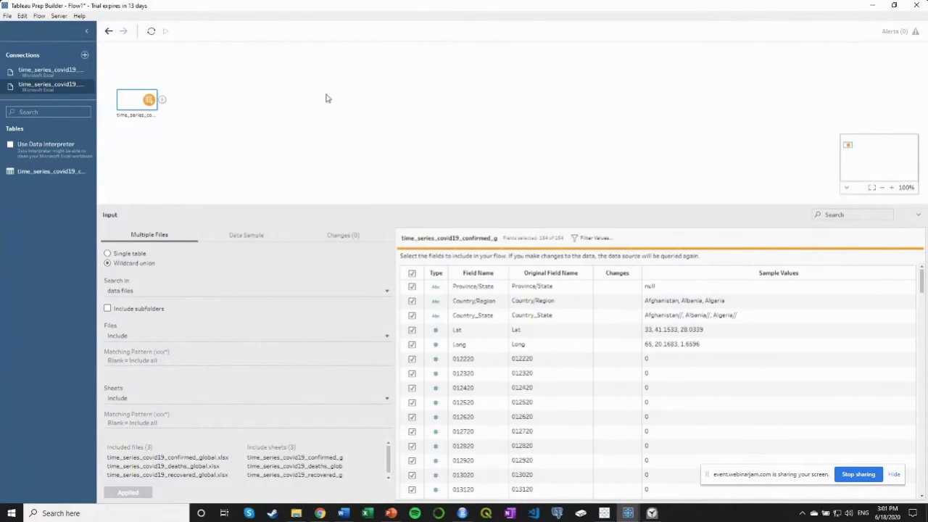
# Step: Rename the input step Main Dataset and add the description "this step joins the three data sources together"
pyautogui.doubleClick(141, 117)
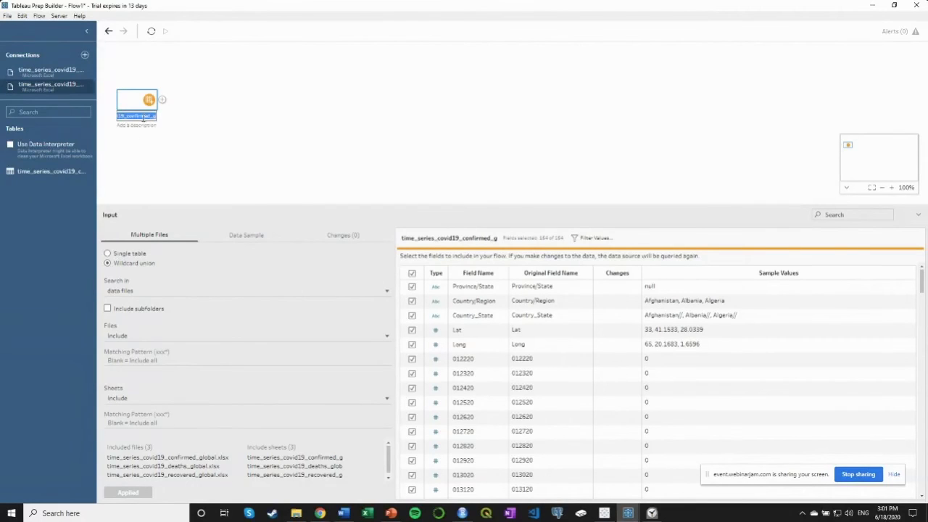
pyautogui.write('Main DBataSet')
pyautogui.click(142, 126)
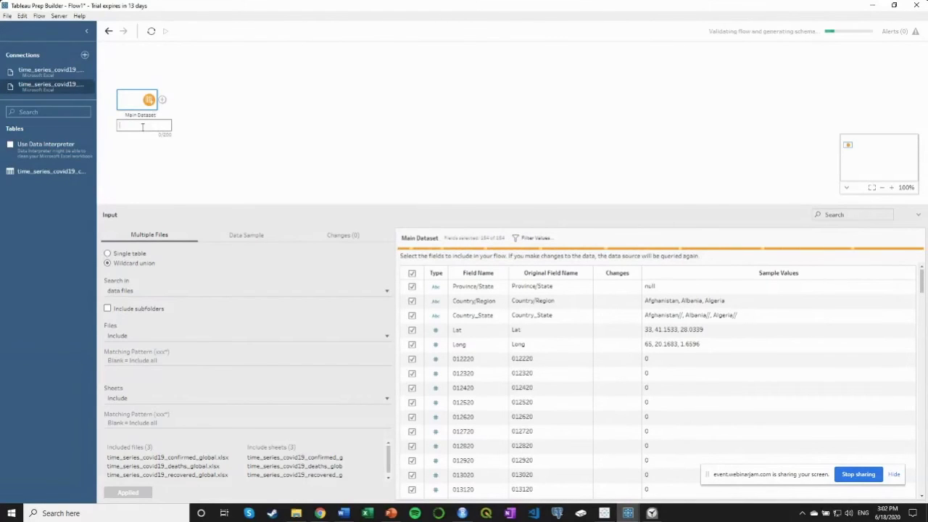
pyautogui.write('this step joins the th')
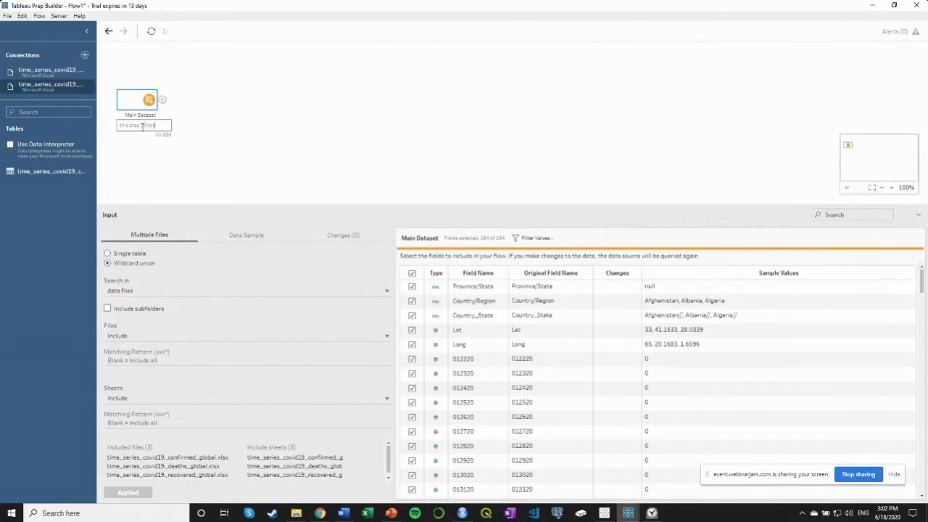
pyautogui.write('ree datase')
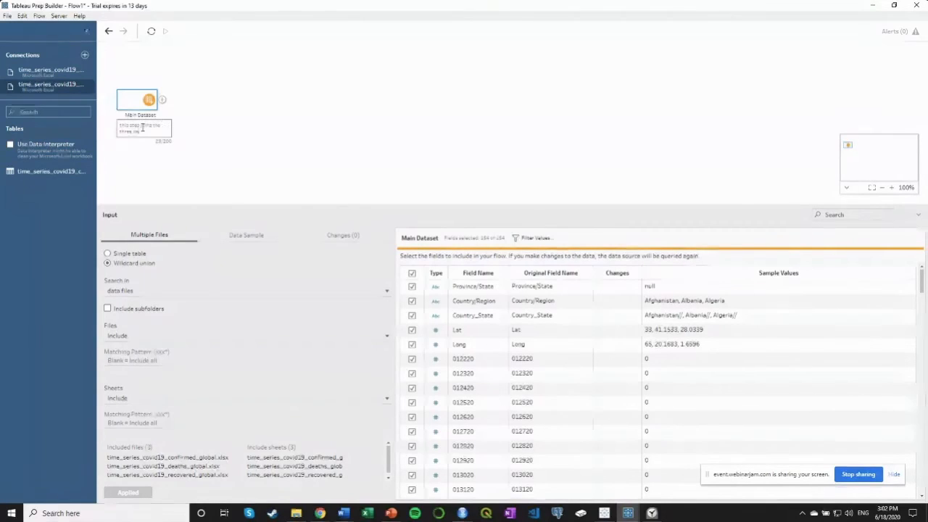
pyautogui.write('urces int')
pyautogui.write('ether.')
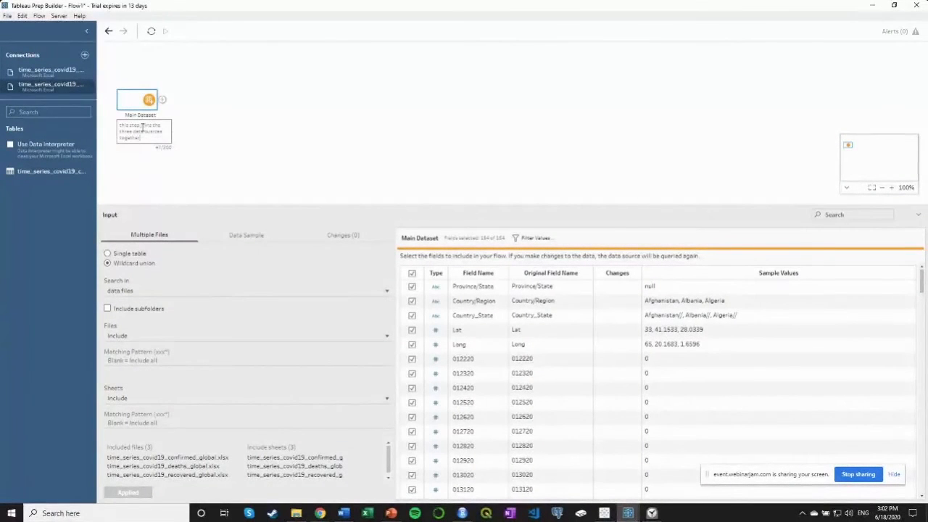
pyautogui.press('Return')
pyautogui.click(263, 165)
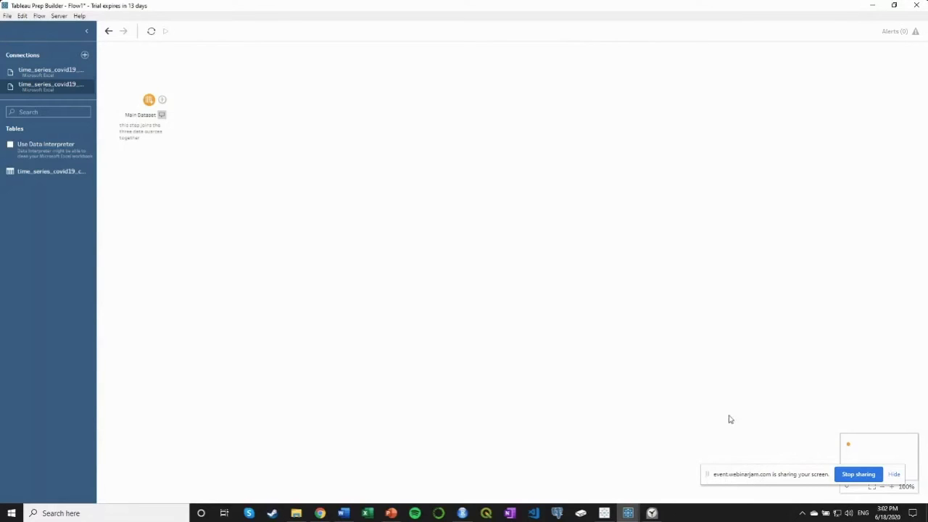
# Step: Examine the sequence of steps in the demo flow window, and return to Flow1
pyautogui.click(135, 105)
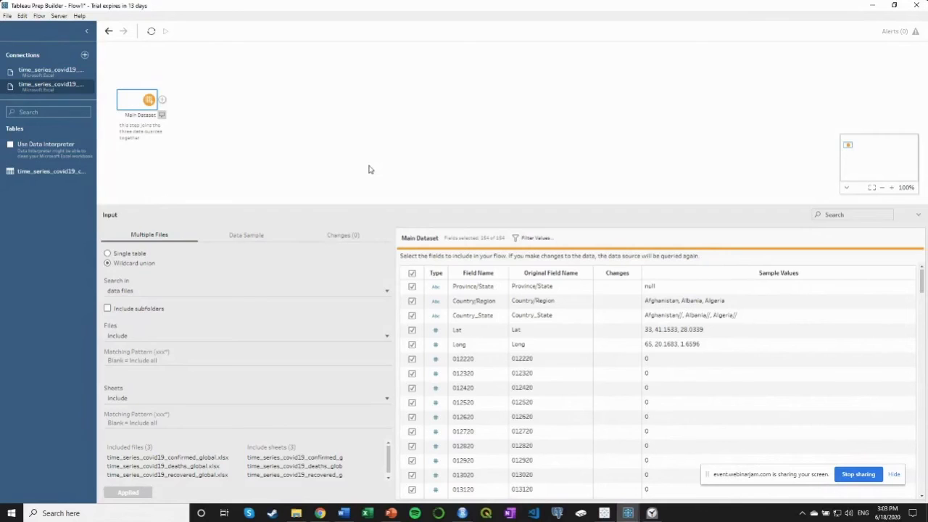
pyautogui.click(628, 513)
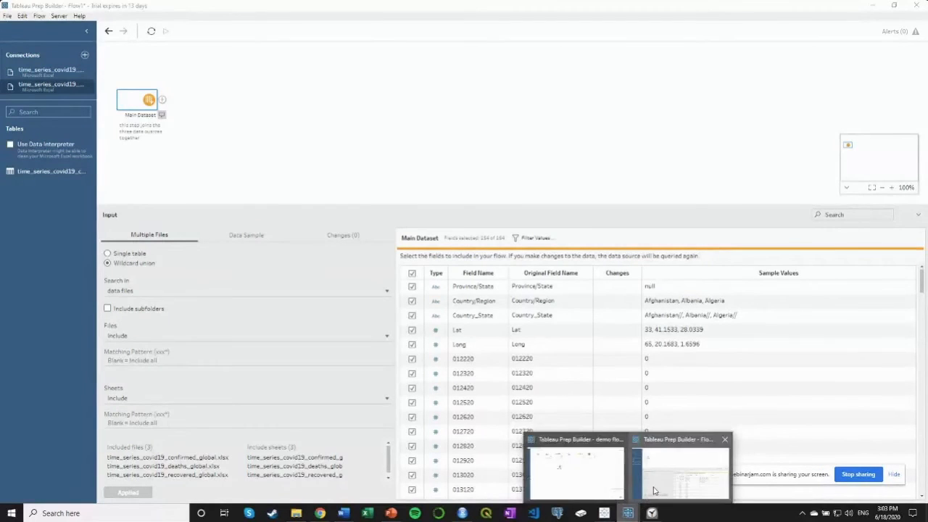
pyautogui.click(585, 473)
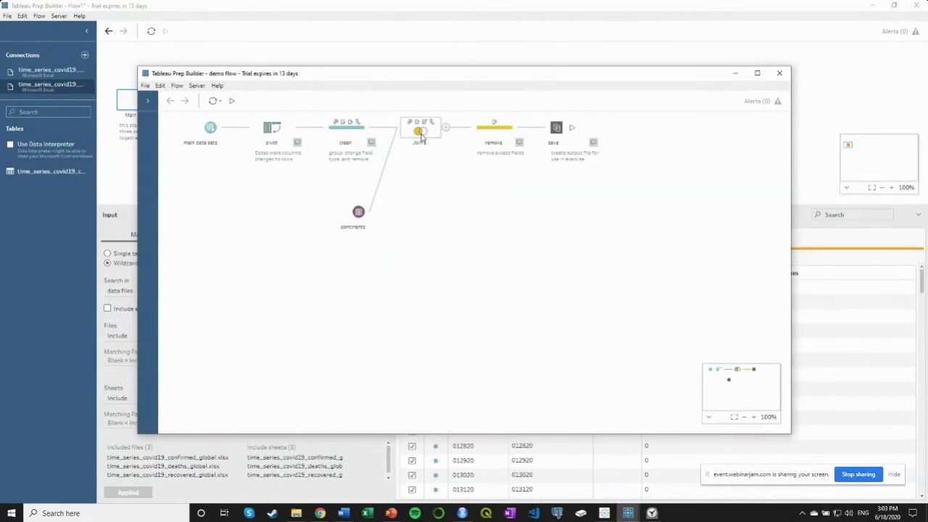
pyautogui.click(739, 76)
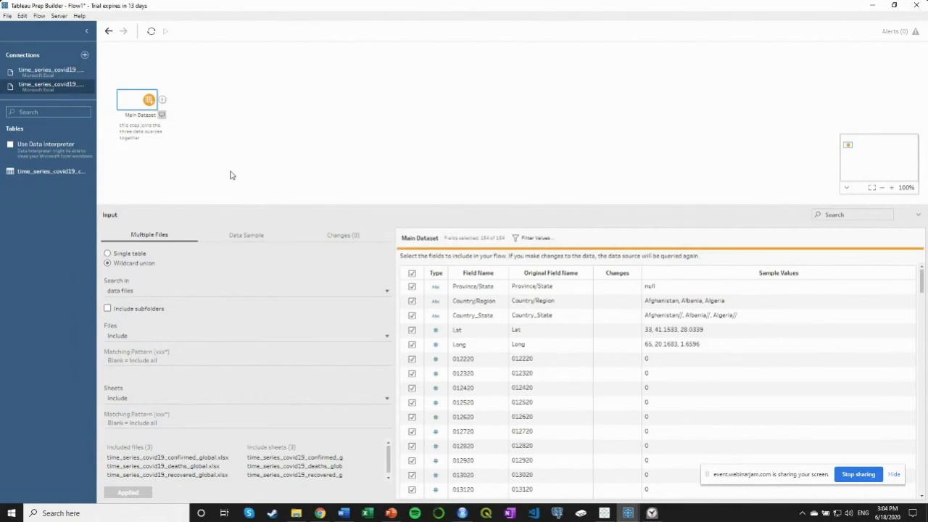
pyautogui.click(162, 100)
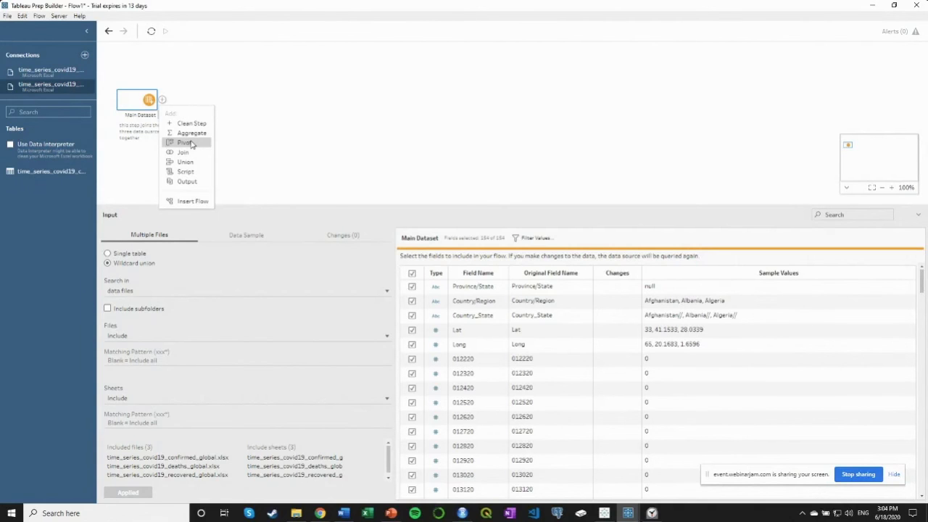
pyautogui.click(383, 145)
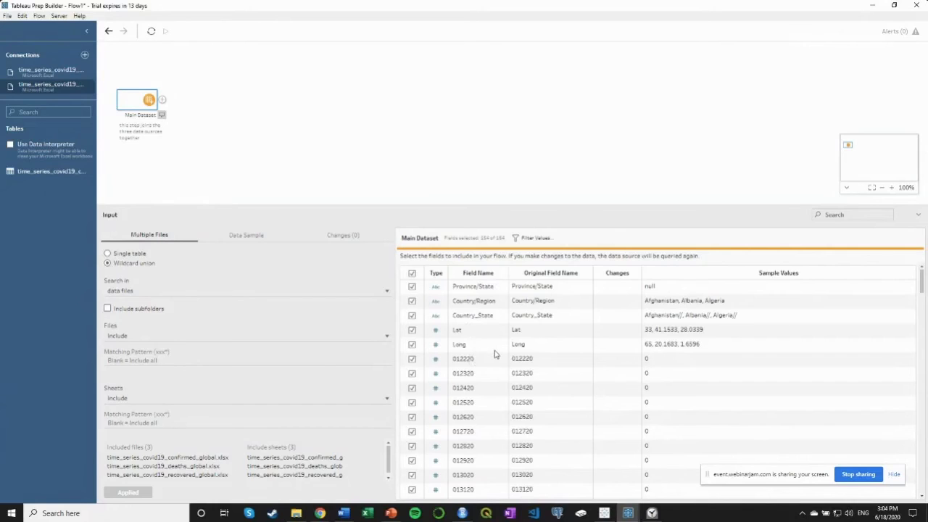
# Step: Add a pivot step after Main Dataset and pivot the date fields 012220 through 061620 from columns to rows
pyautogui.scroll(-4, 493, 353)
pyautogui.scroll(4, 493, 353)
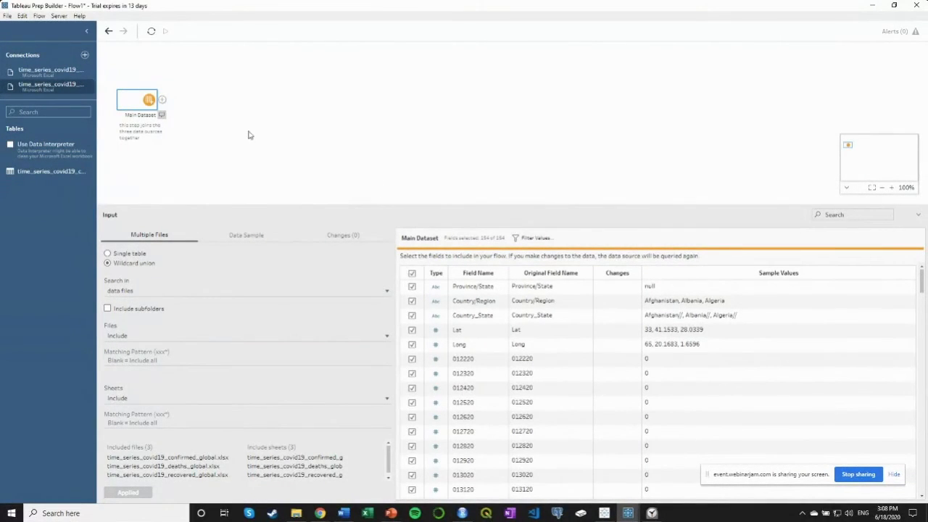
pyautogui.click(164, 100)
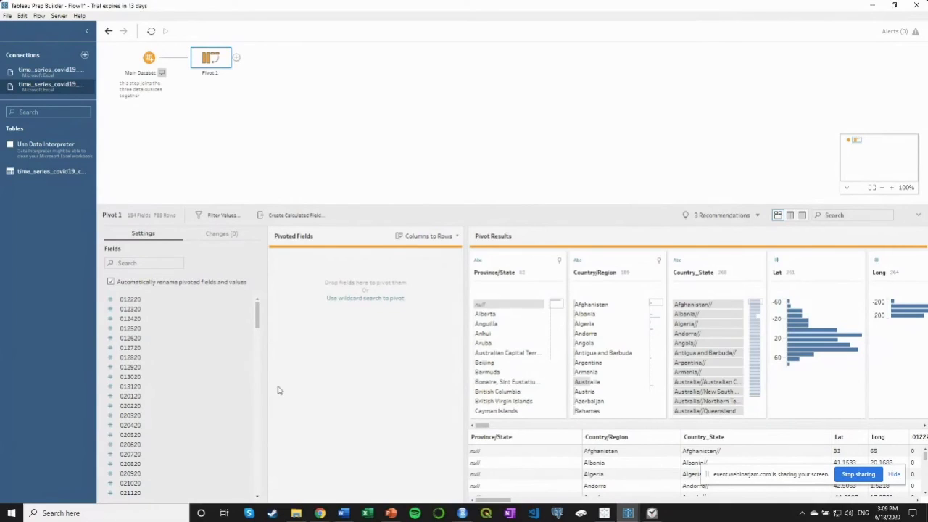
pyautogui.click(135, 300)
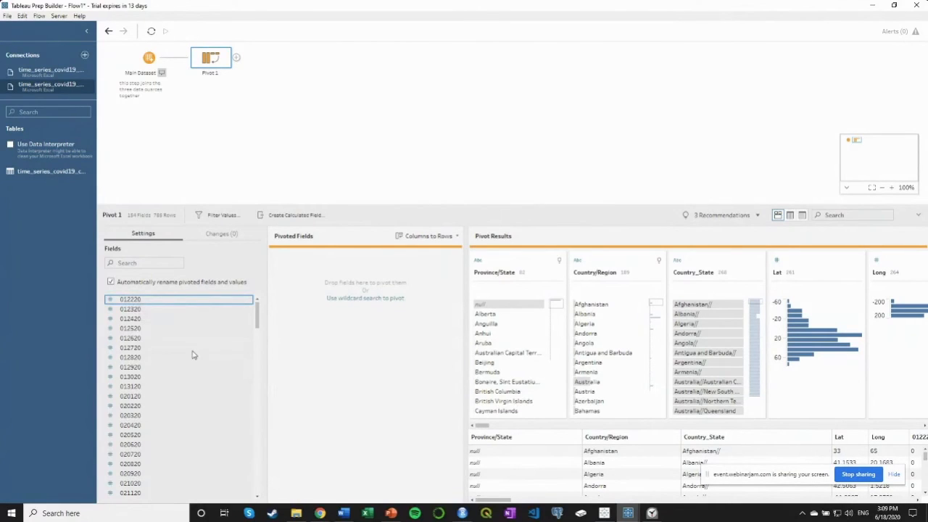
pyautogui.scroll(-20, 192, 354)
pyautogui.scroll(-5, 193, 354)
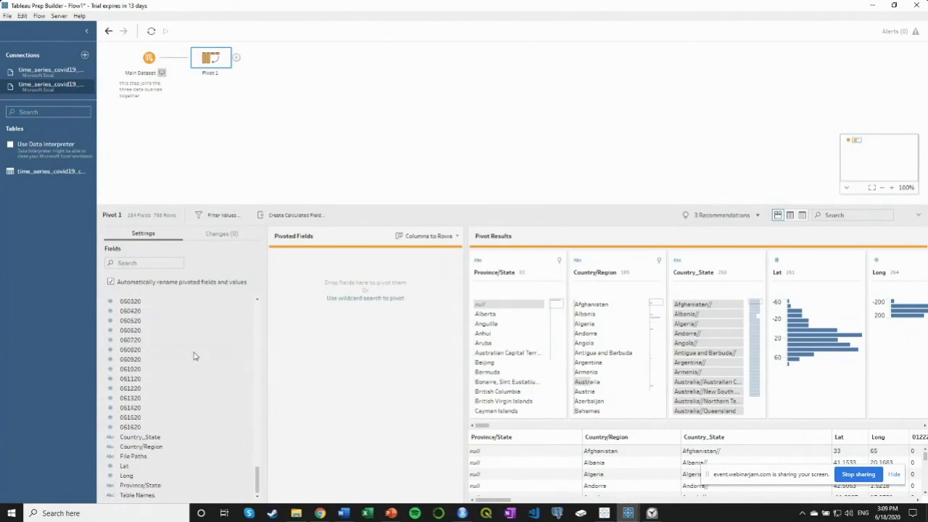
pyautogui.keyDown('shift'); pyautogui.click(131, 429); pyautogui.keyUp('shift')
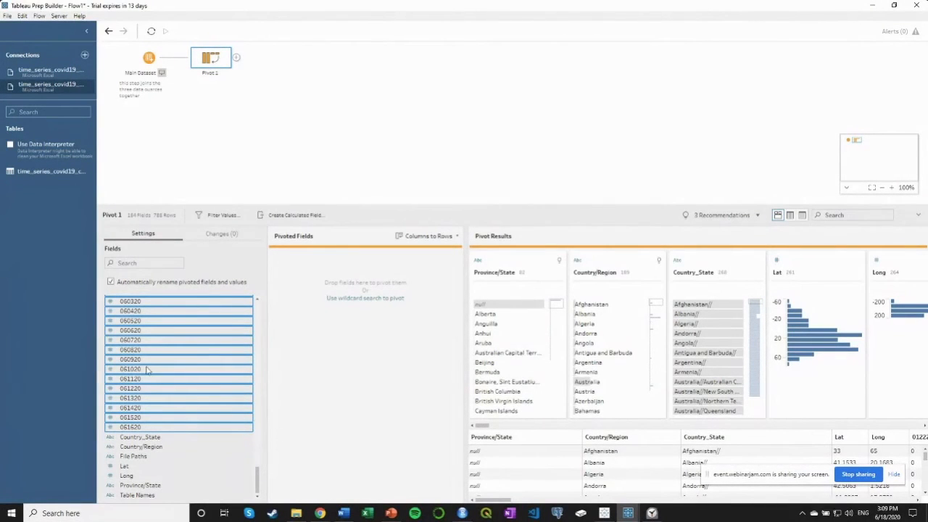
pyautogui.moveTo(135, 374); pyautogui.dragTo(363, 357)
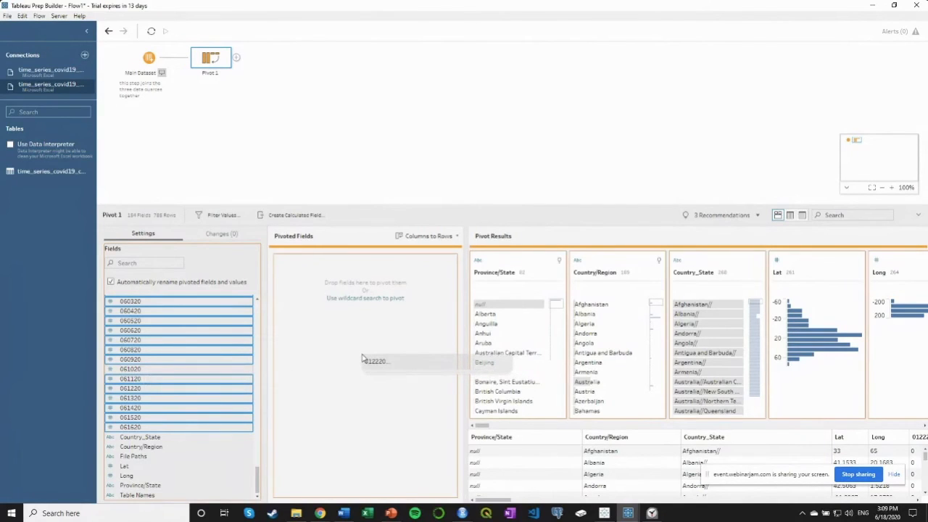
pyautogui.moveTo(362, 358); pyautogui.dragTo(364, 357)
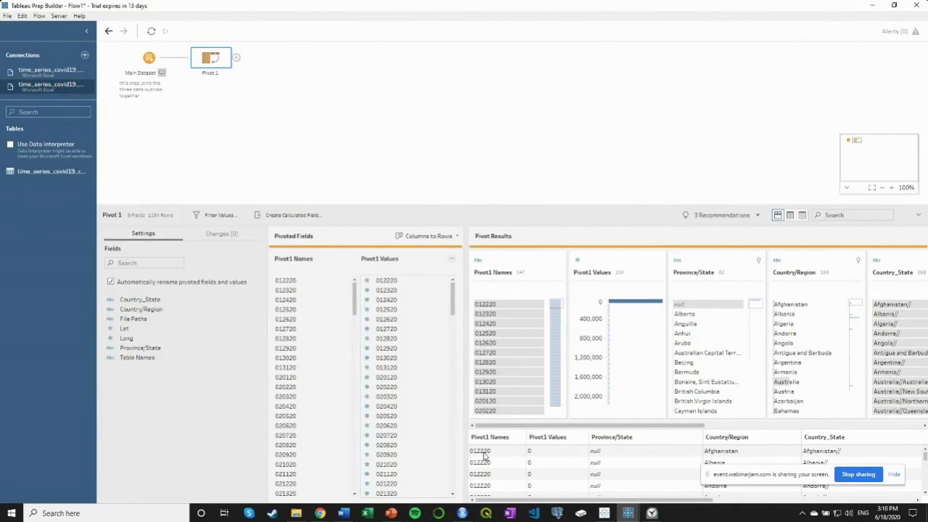
# Step: Review the pivoted rows and add a cleaning step after Pivot 1
pyautogui.scroll(-3, 505, 477)
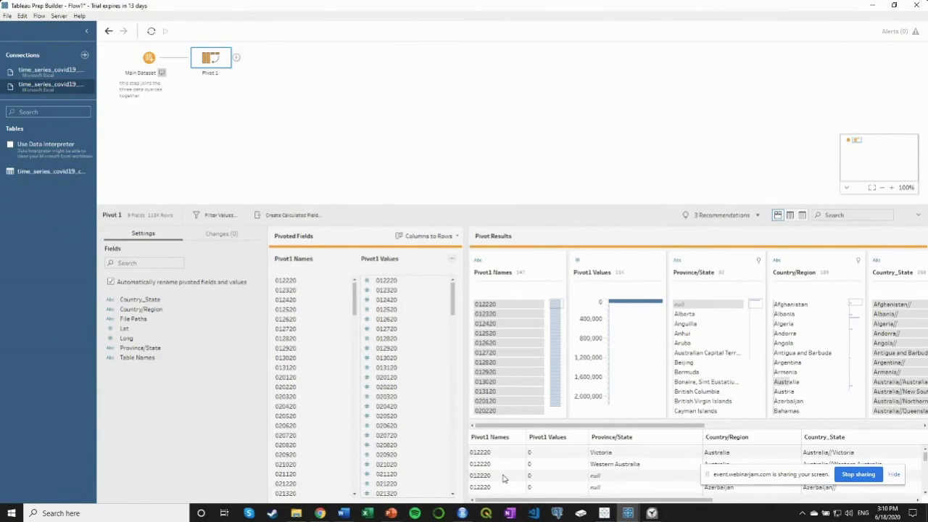
pyautogui.scroll(-5, 506, 476)
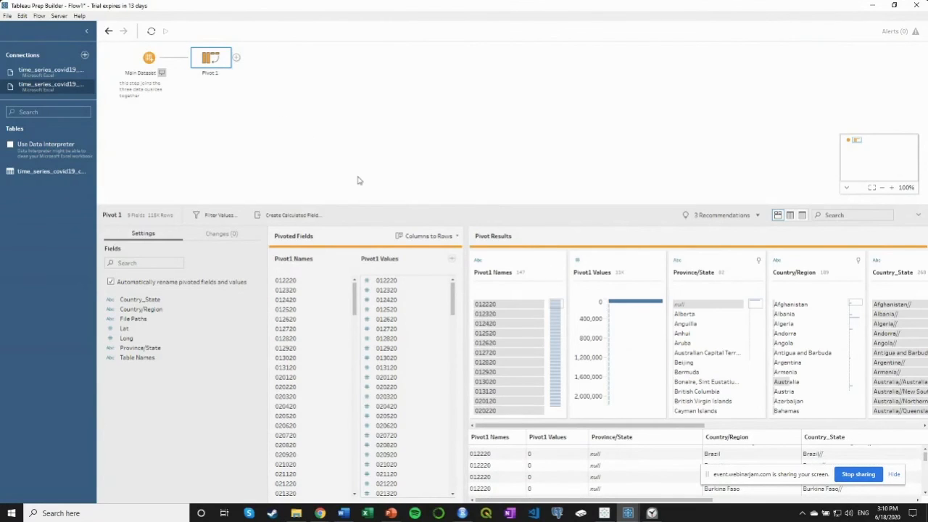
pyautogui.click(237, 58)
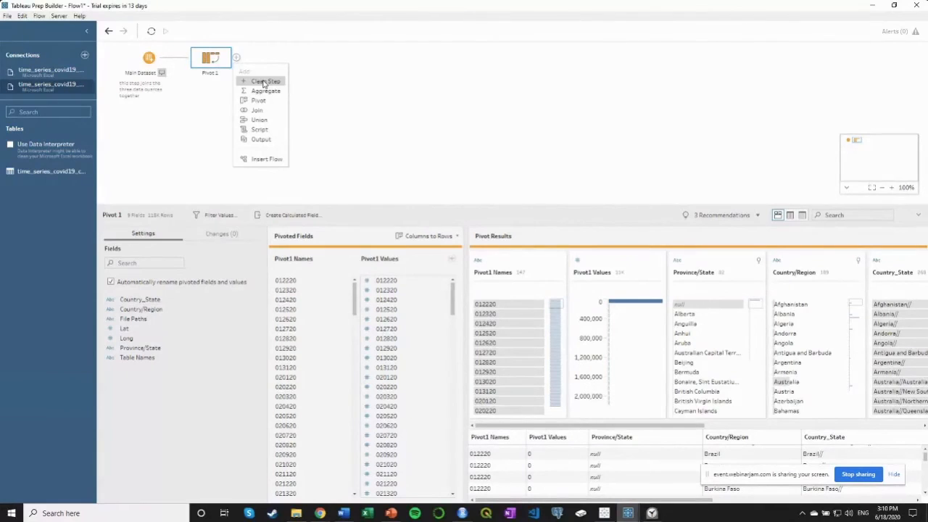
pyautogui.click(264, 81)
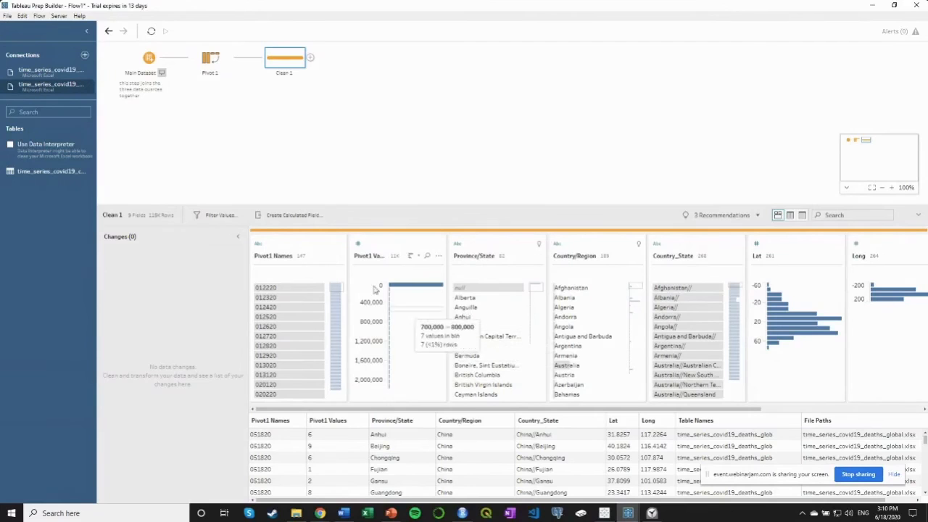
pyautogui.moveTo(482, 413); pyautogui.dragTo(445, 400)
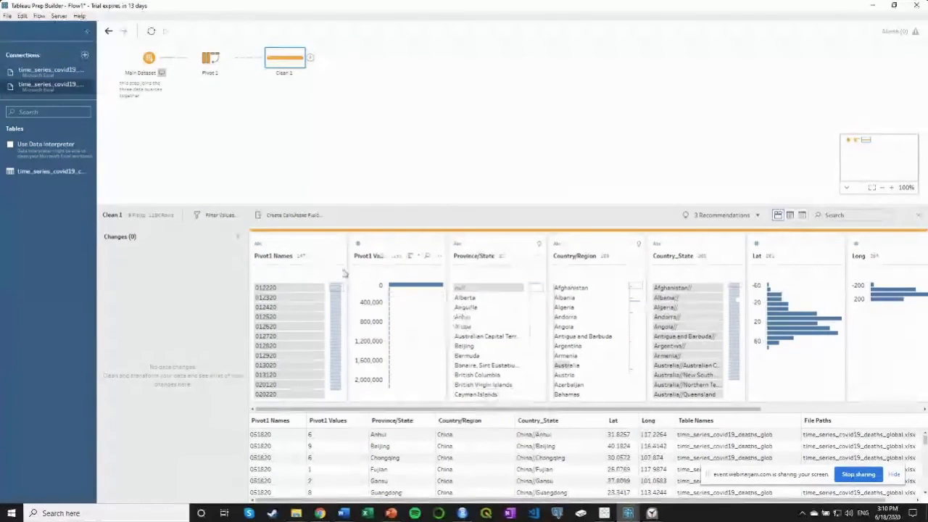
# Step: Rename the field Pivot1 Names as Date and the field Pivot1 Values as Cumulative Total
pyautogui.doubleClick(266, 257)
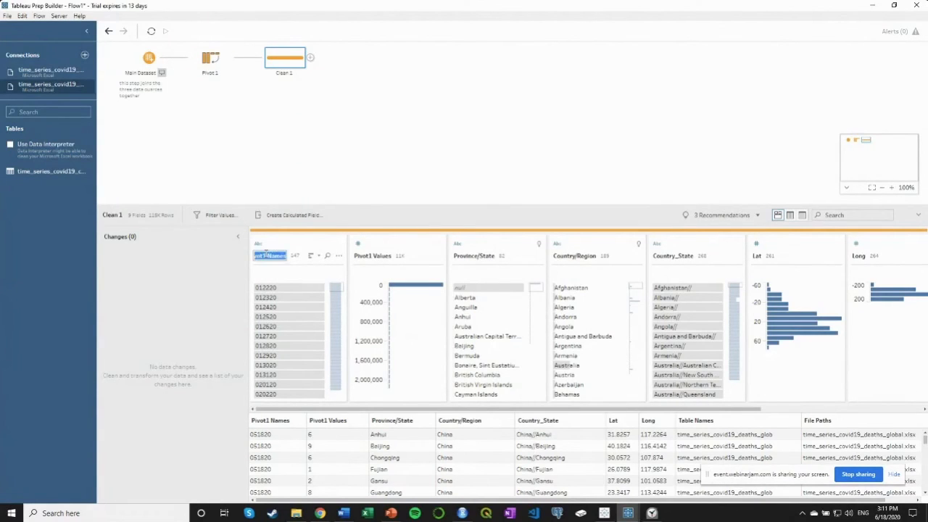
pyautogui.write('Data')
pyautogui.press('BackSpace')
pyautogui.write('e')
pyautogui.press('Return')
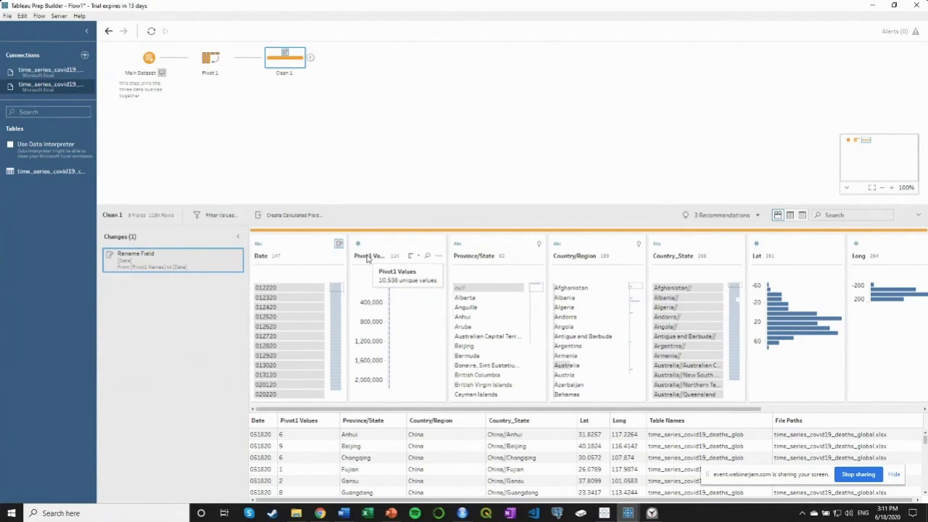
pyautogui.doubleClick(369, 255)
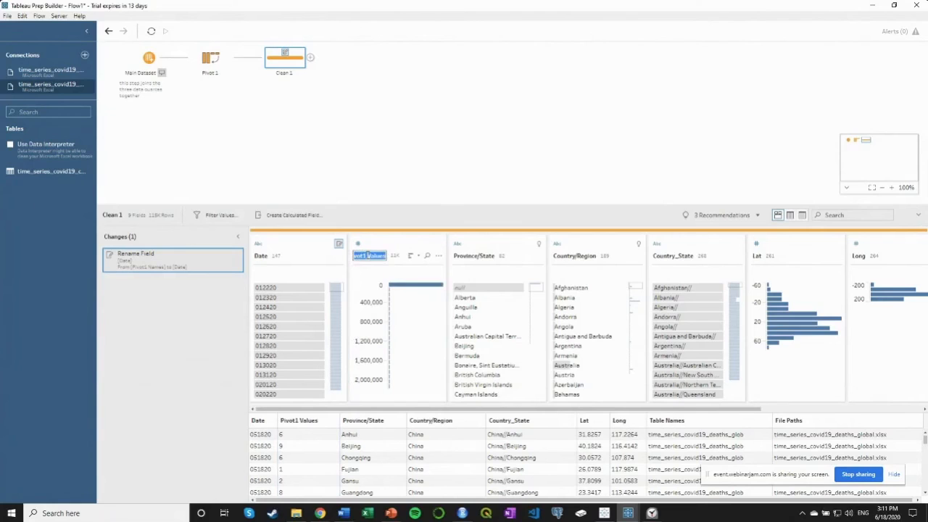
pyautogui.write('Cumulative Total')
pyautogui.press('Return')
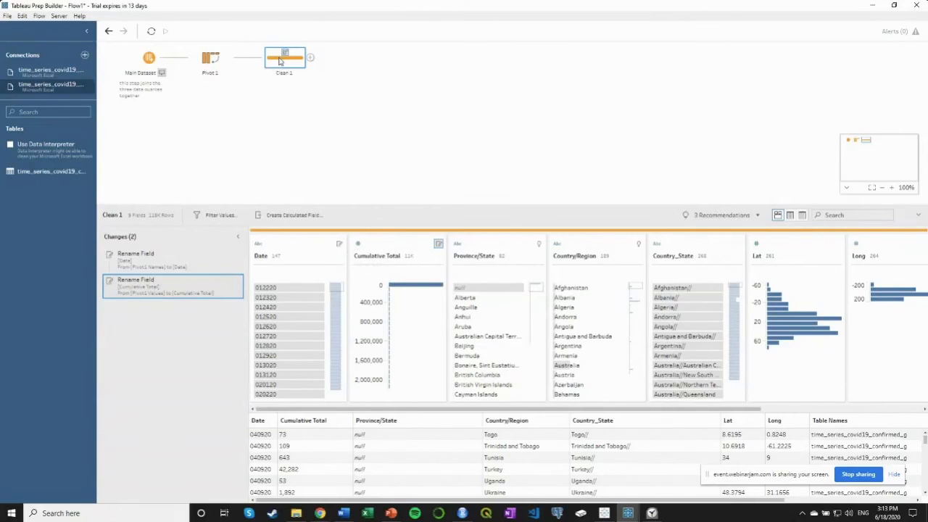
# Step: Remove the cleaning step and the pivot step from the flow, keeping only the Main Dataset input
pyautogui.moveTo(282, 60); pyautogui.dragTo(355, 100)
pyautogui.rightClick(353, 98)
pyautogui.click(374, 188)
pyautogui.rightClick(220, 65)
pyautogui.click(224, 144)
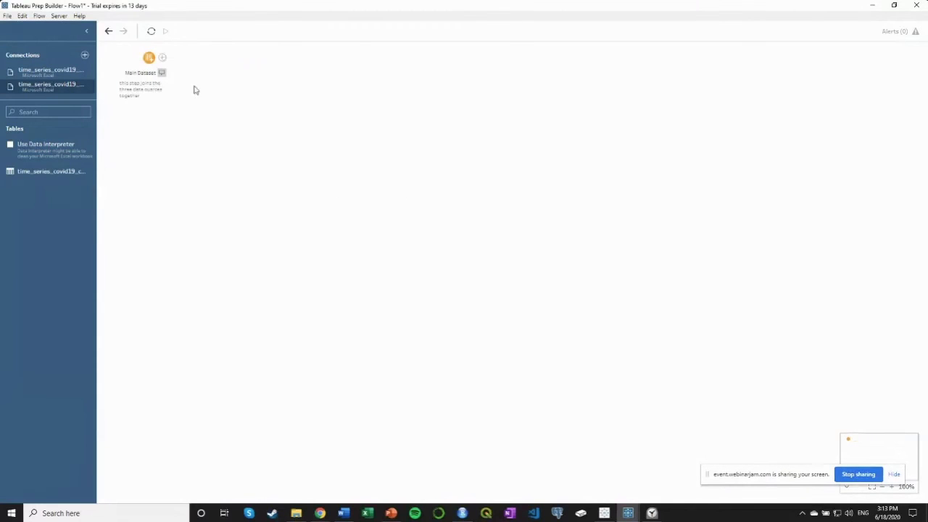
# Step: Add a new pivot step to Main Dataset that turns all date columns, 012220 to 061620, into rows
pyautogui.click(162, 58)
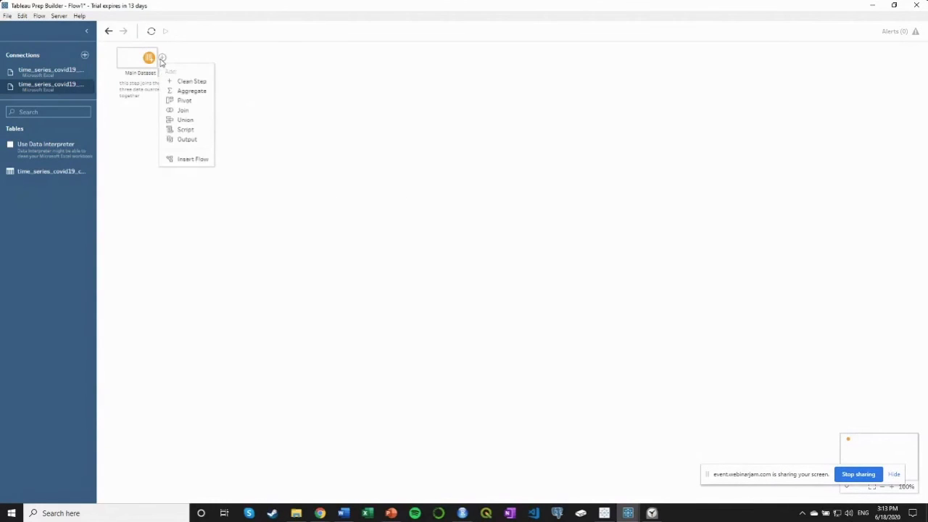
pyautogui.click(183, 102)
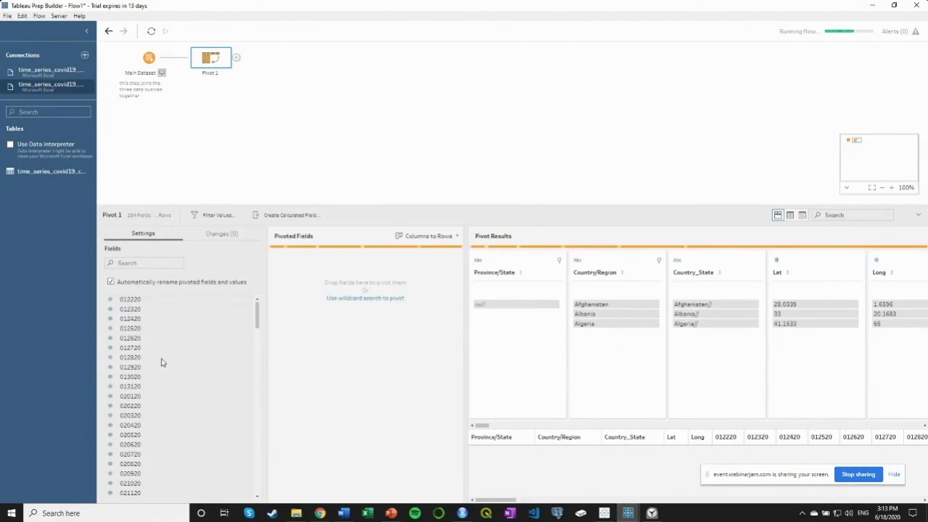
pyautogui.scroll(-15, 174, 371)
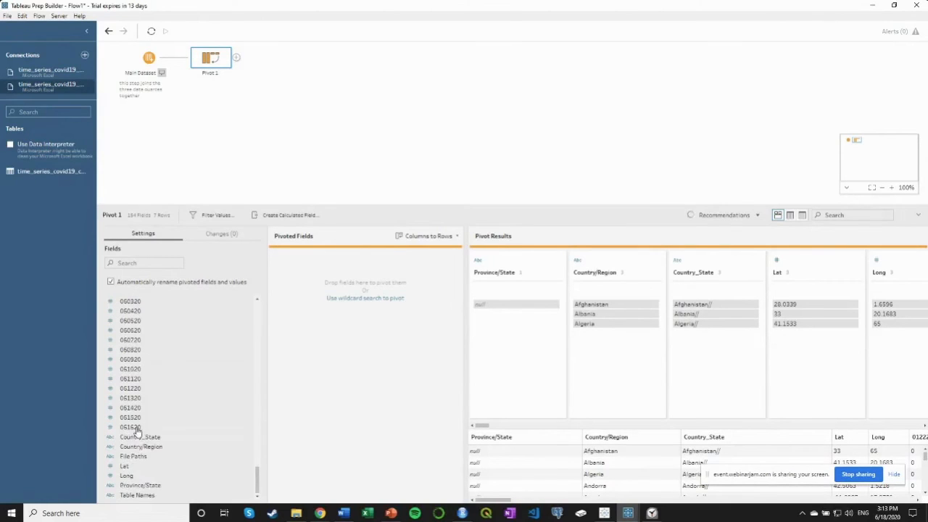
pyautogui.keyDown('shift'); pyautogui.click(150, 427); pyautogui.keyUp('shift')
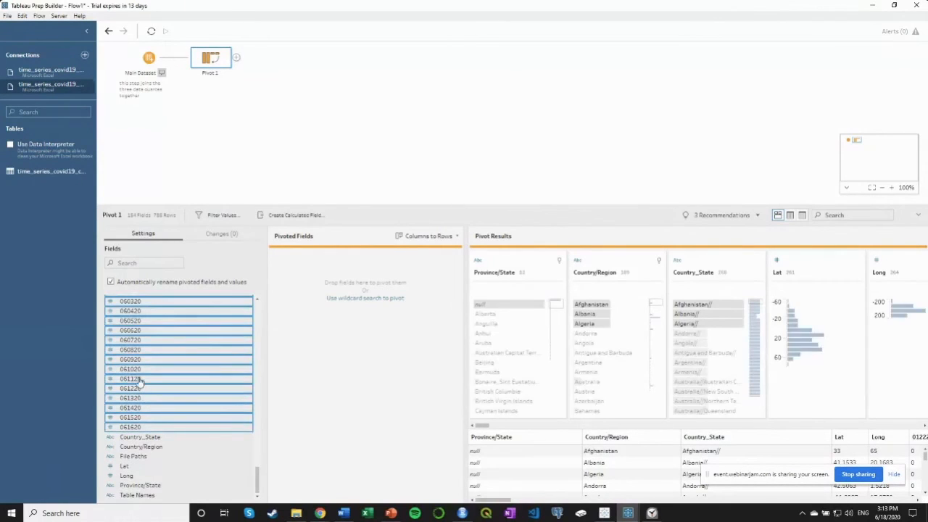
pyautogui.moveTo(233, 371); pyautogui.dragTo(338, 366)
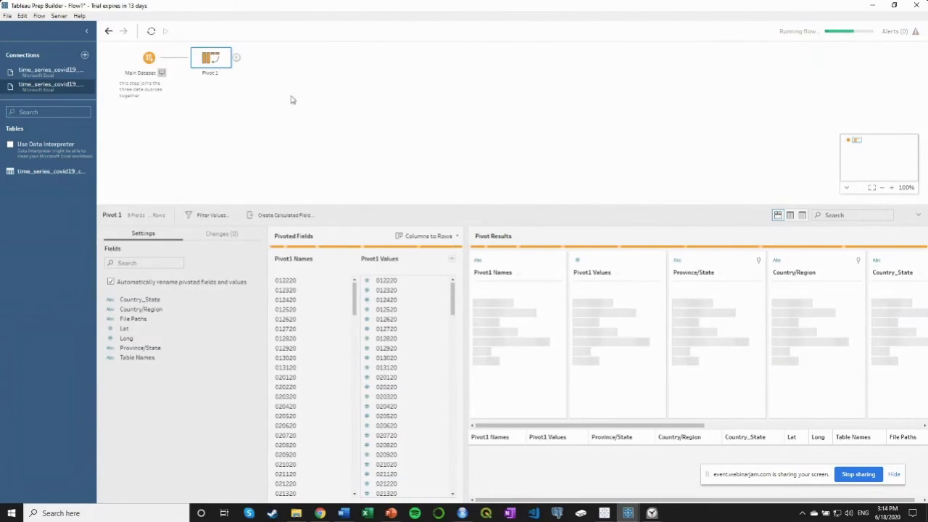
# Step: Add a cleaning step after Pivot 1 and rename Pivot1 Names to Date and Pivot1 Values to Cumulative Total
pyautogui.click(236, 59)
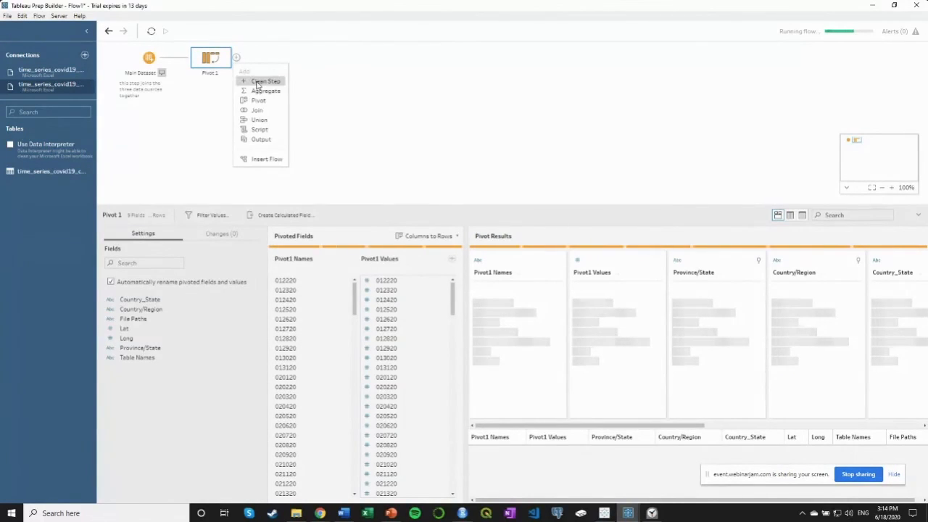
pyautogui.click(258, 84)
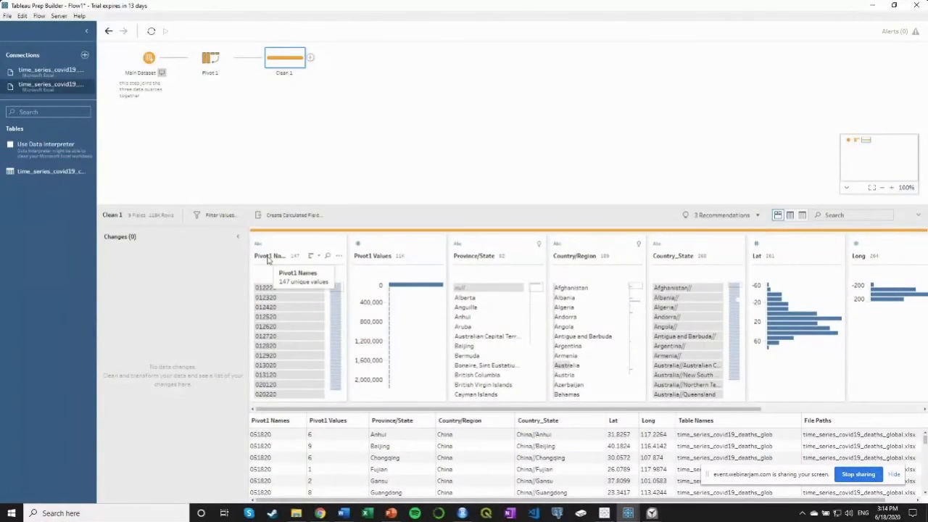
pyautogui.doubleClick(268, 257)
pyautogui.write('Date')
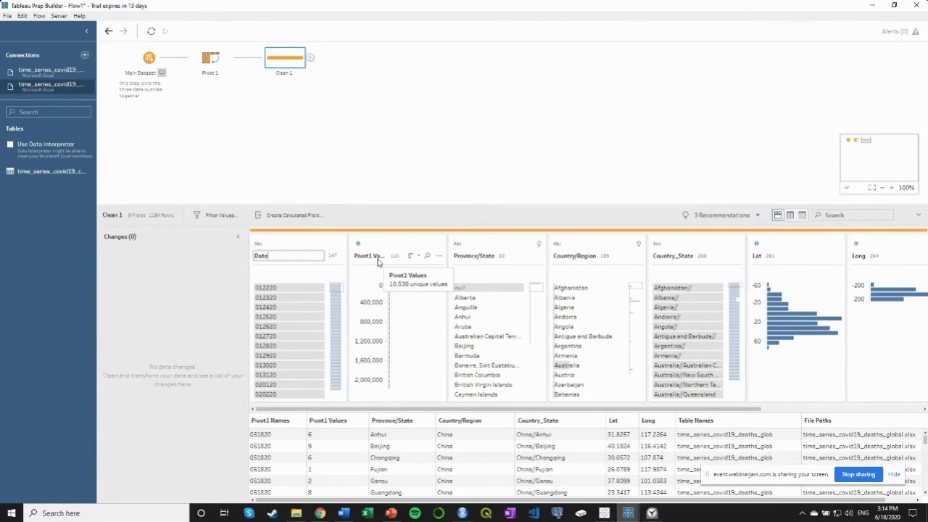
pyautogui.doubleClick(377, 259)
pyautogui.write('Cumulative Total')
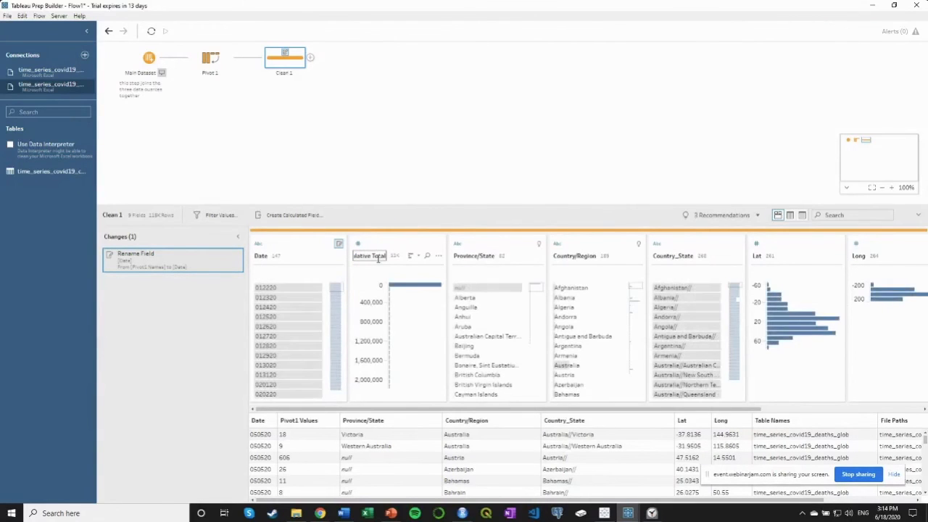
pyautogui.press('Return')
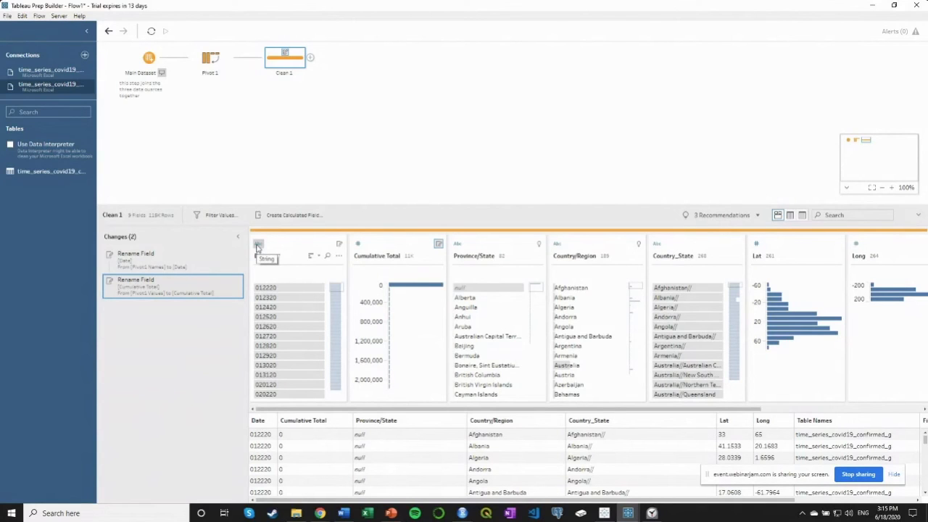
# Step: Change the Date field's data type from string to Date and rename the Table Names field as Type
pyautogui.click(257, 247)
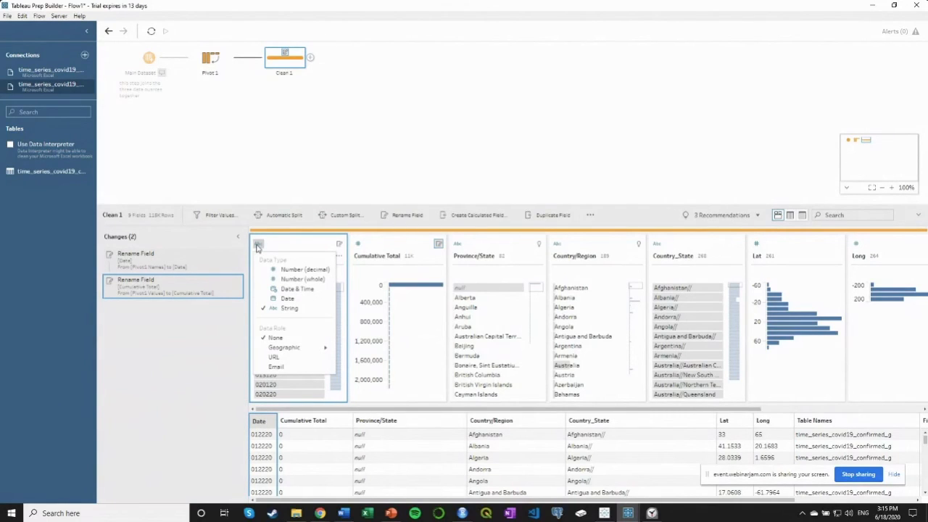
pyautogui.click(287, 299)
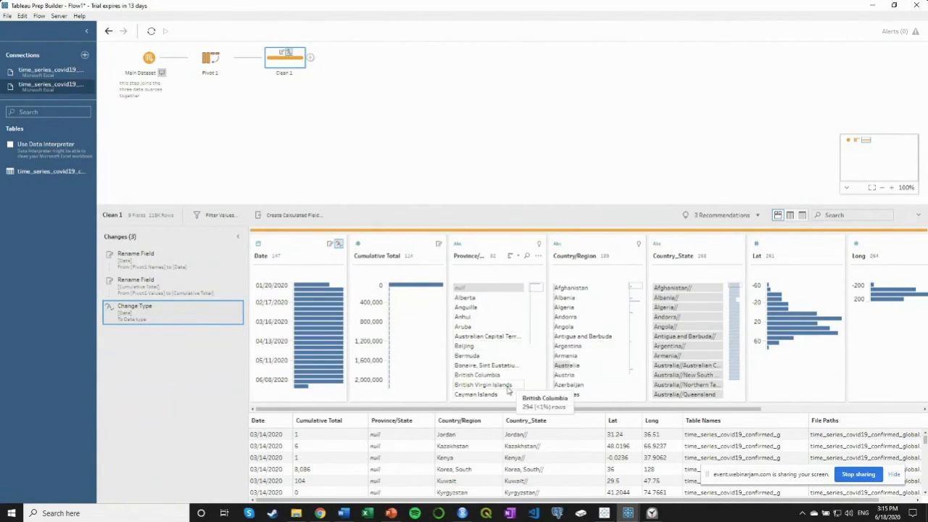
pyautogui.moveTo(476, 412); pyautogui.dragTo(682, 411)
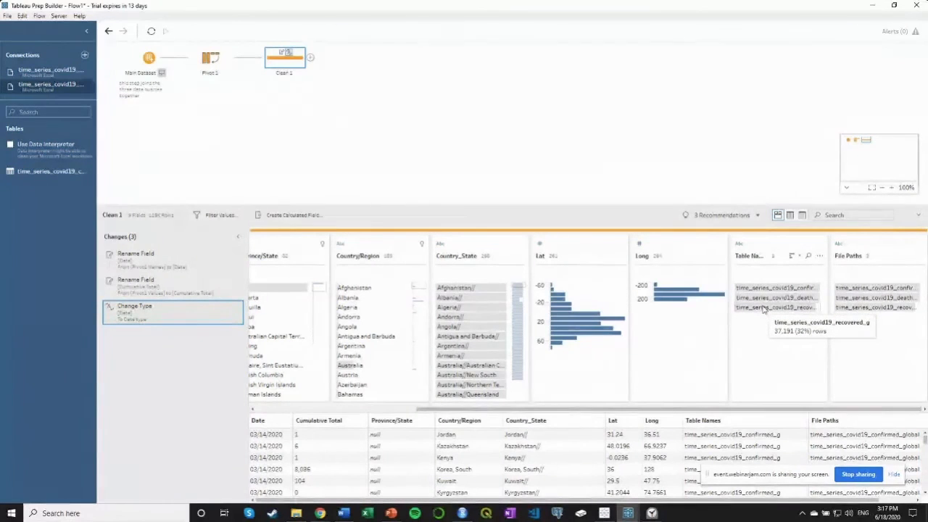
pyautogui.doubleClick(749, 258)
pyautogui.write('Type')
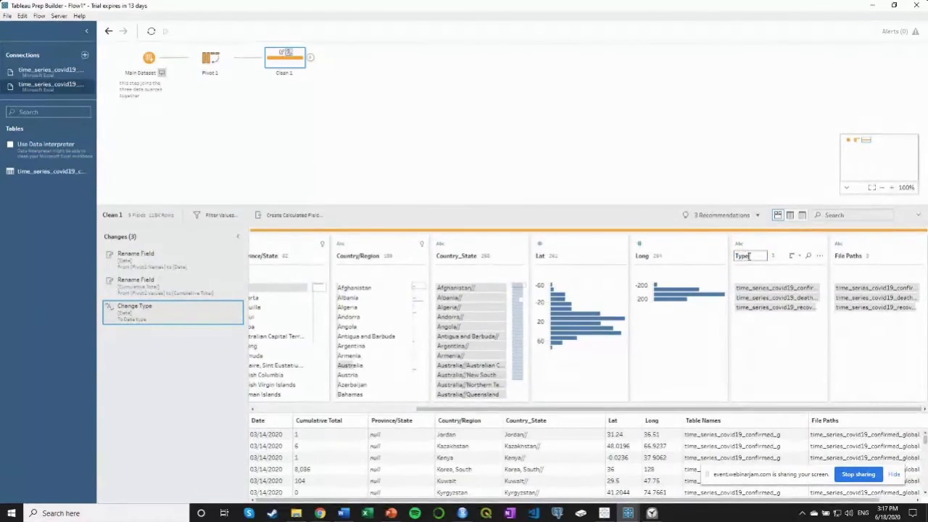
pyautogui.click(756, 292)
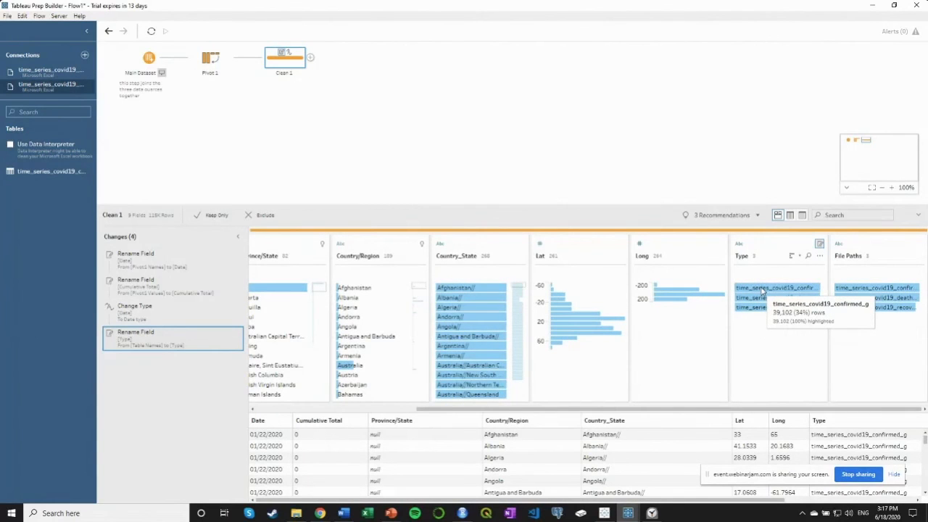
# Step: Replace the value time_series_covid19_confirmed_g in the Type field with Confirmed
pyautogui.click(763, 288)
pyautogui.doubleClick(763, 289)
pyautogui.write('Confirm')
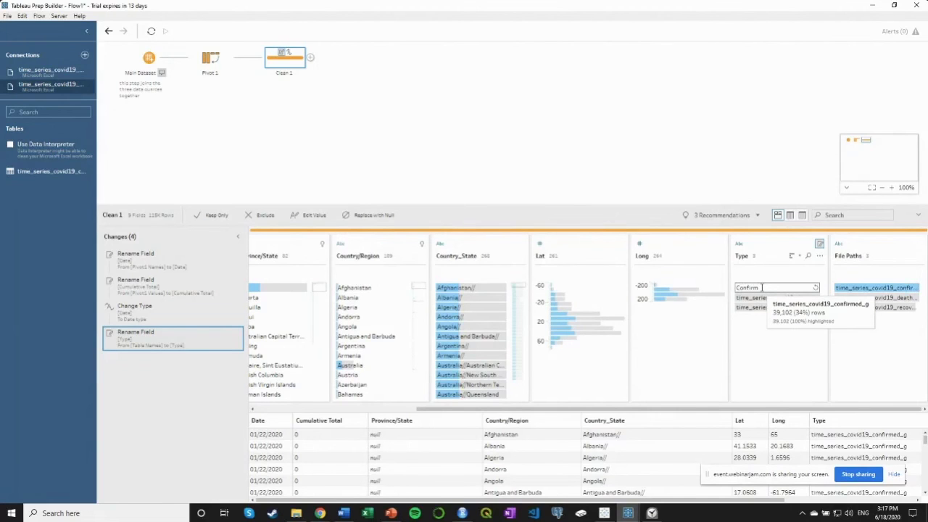
pyautogui.write('ed')
pyautogui.press('Return')
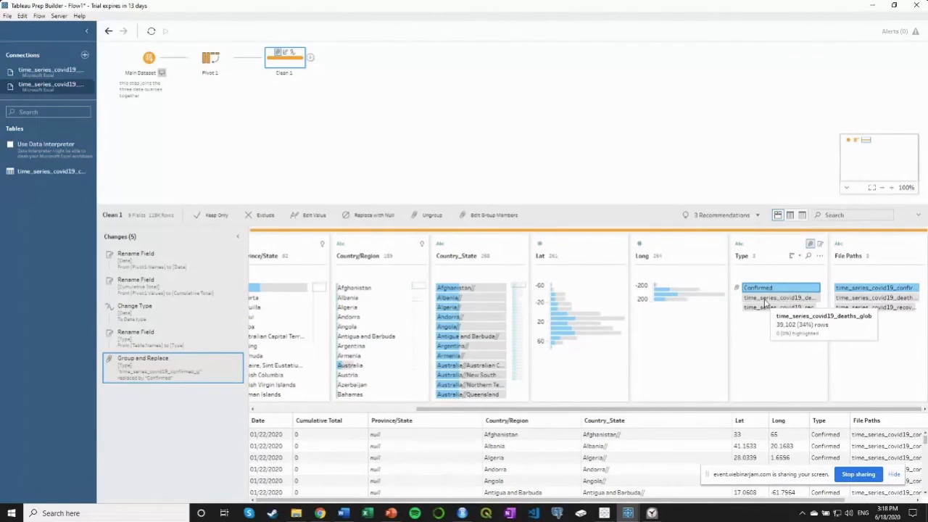
# Step: Replace the value time_series_covid19_deaths_glob in the Type field with Deaths
pyautogui.click(765, 299)
pyautogui.click(765, 300)
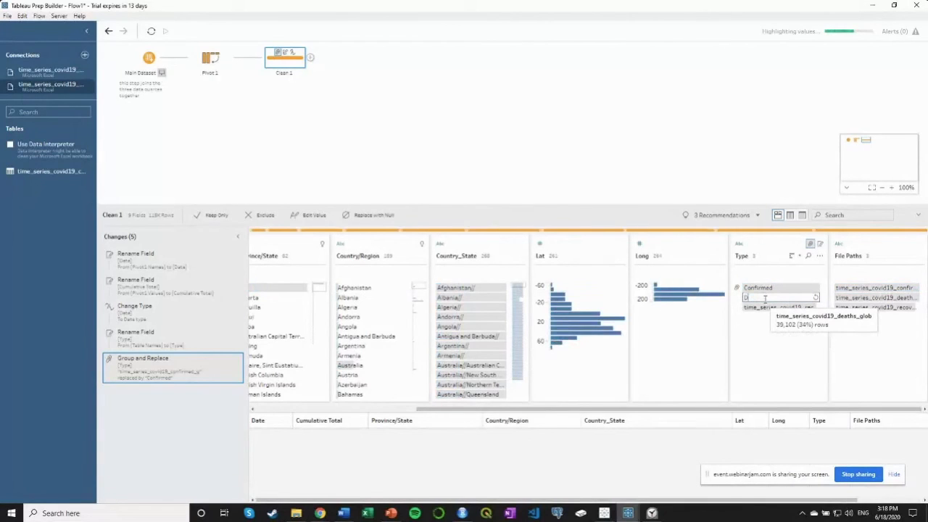
pyautogui.write('Deaths')
pyautogui.press('Return')
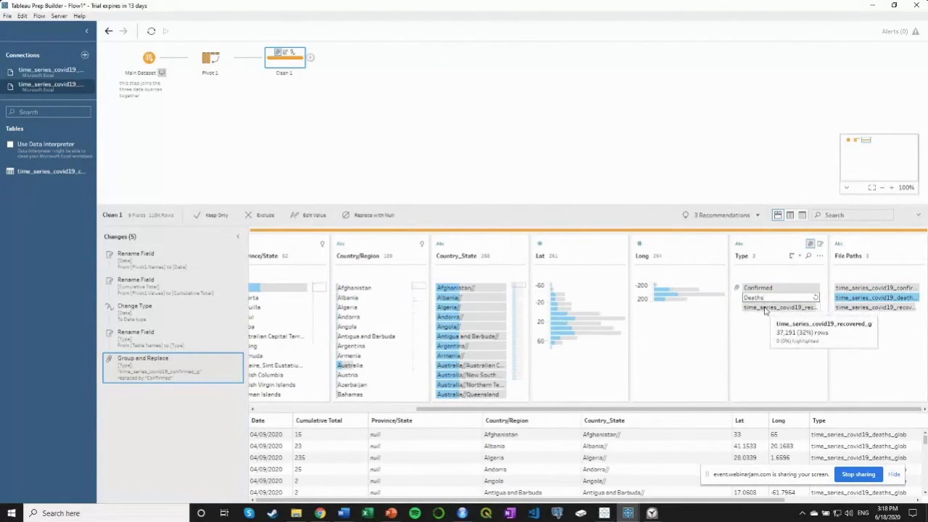
# Step: Replace the value time_series_covid19_recovered_g in the Type field with Recovered and clear the value selection
pyautogui.doubleClick(764, 310)
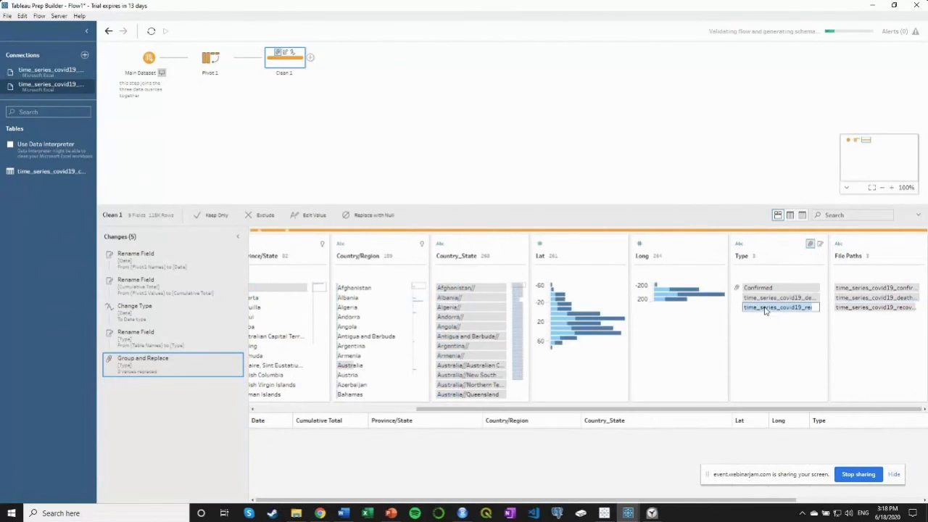
pyautogui.write('REcovere')
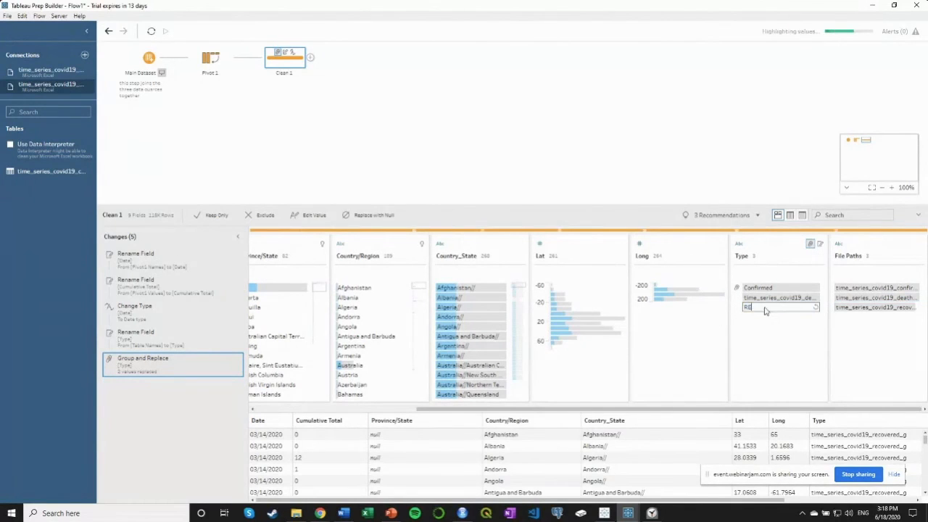
pyautogui.press('BackSpace')
pyautogui.press('BackSpace')
pyautogui.press('BackSpace')
pyautogui.press('BackSpace')
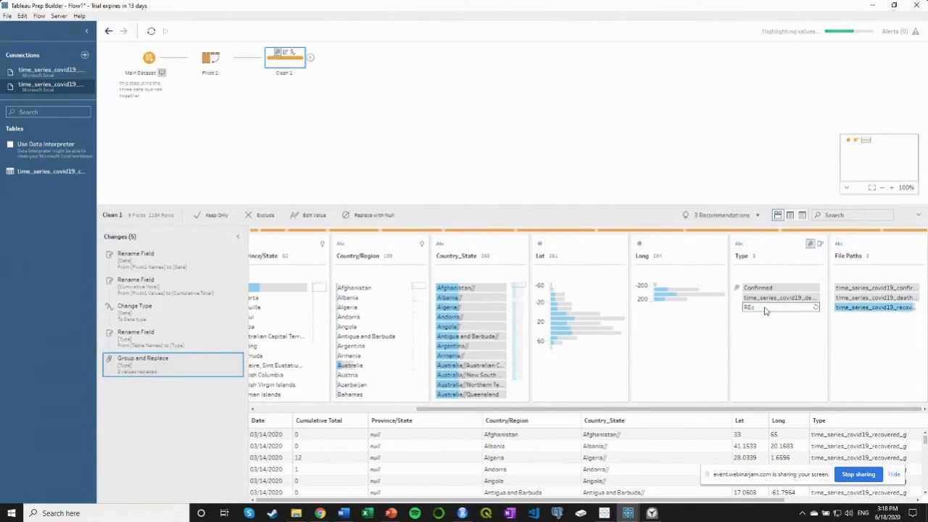
pyautogui.press('BackSpace')
pyautogui.press('BackSpace')
pyautogui.write('ecovered')
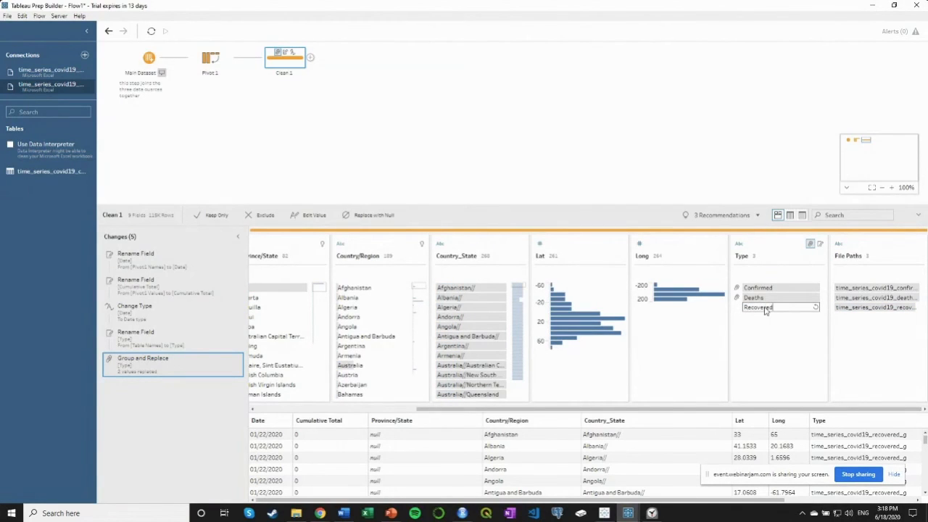
pyautogui.press('Return')
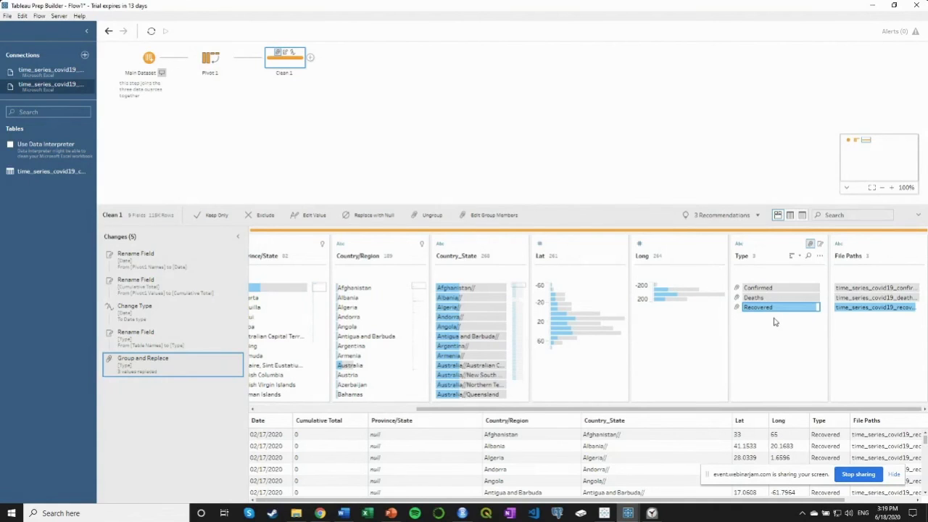
pyautogui.moveTo(779, 305)
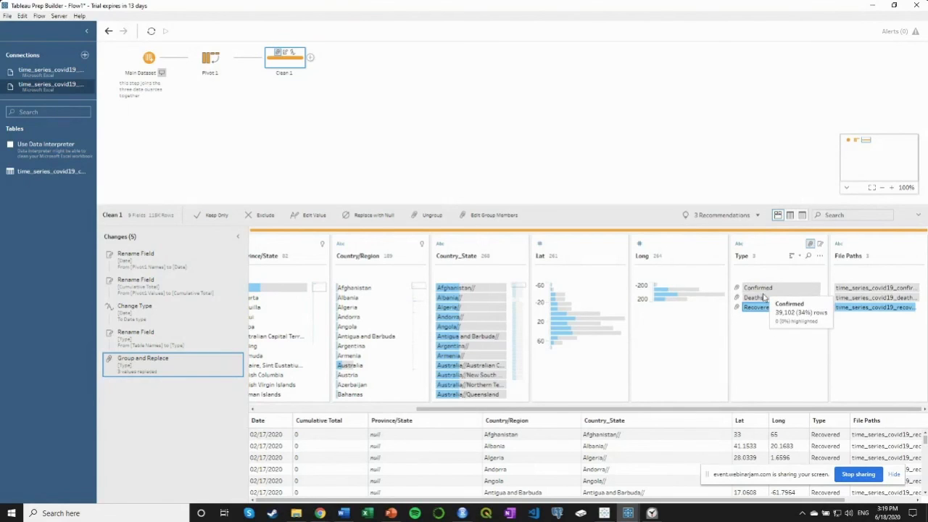
pyautogui.click(766, 354)
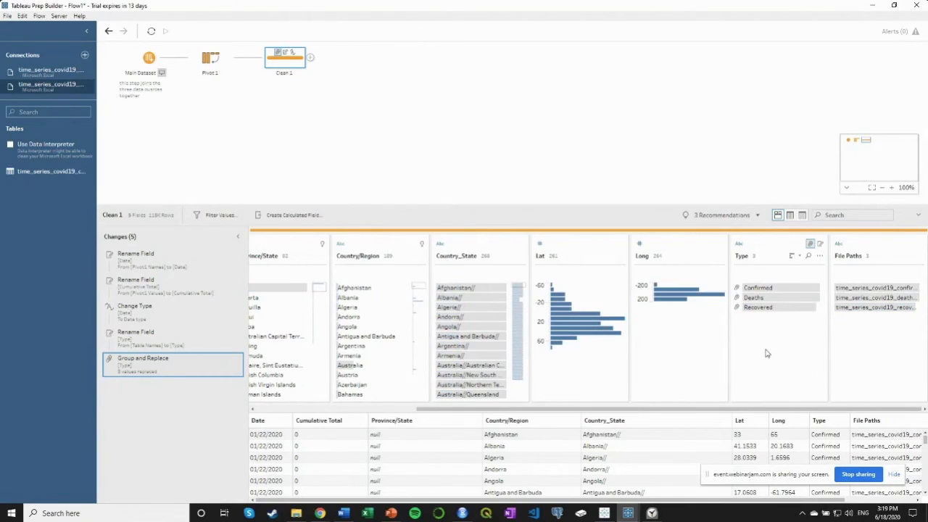
# Step: Branch a second cleaning step off Pivot 1 and delete both cleaning steps from the flow
pyautogui.click(236, 58)
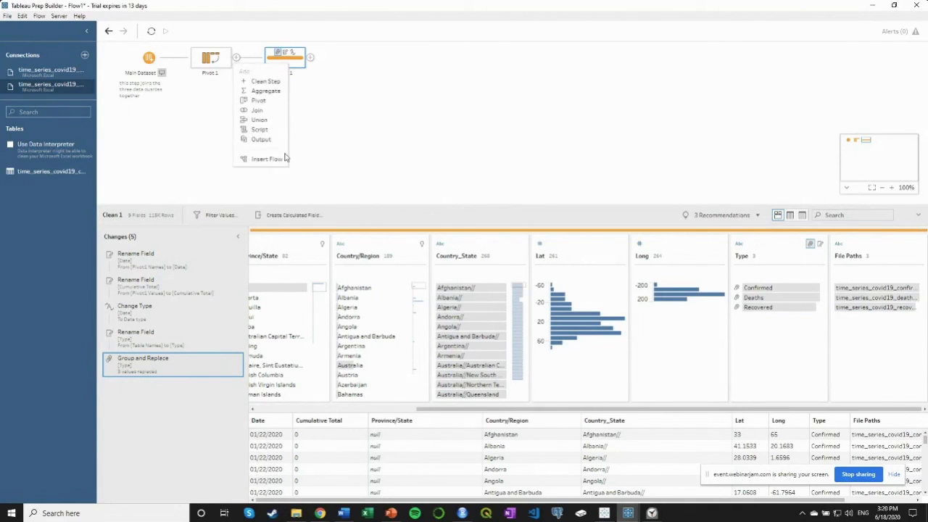
pyautogui.click(263, 82)
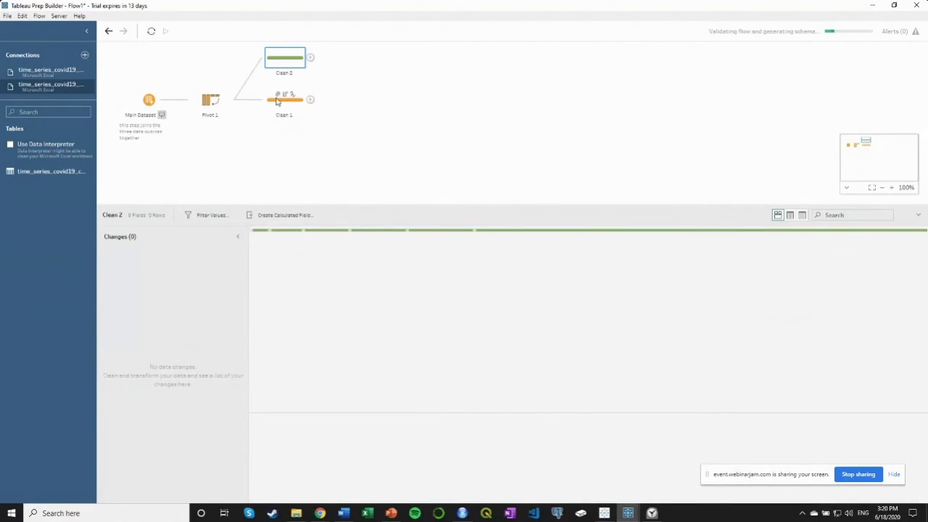
pyautogui.rightClick(286, 106)
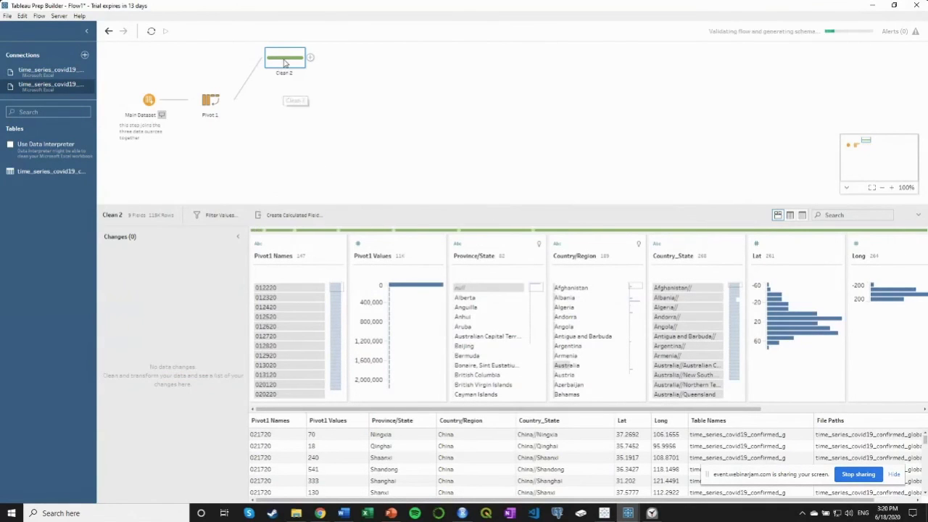
pyautogui.rightClick(299, 104)
pyautogui.click(285, 155)
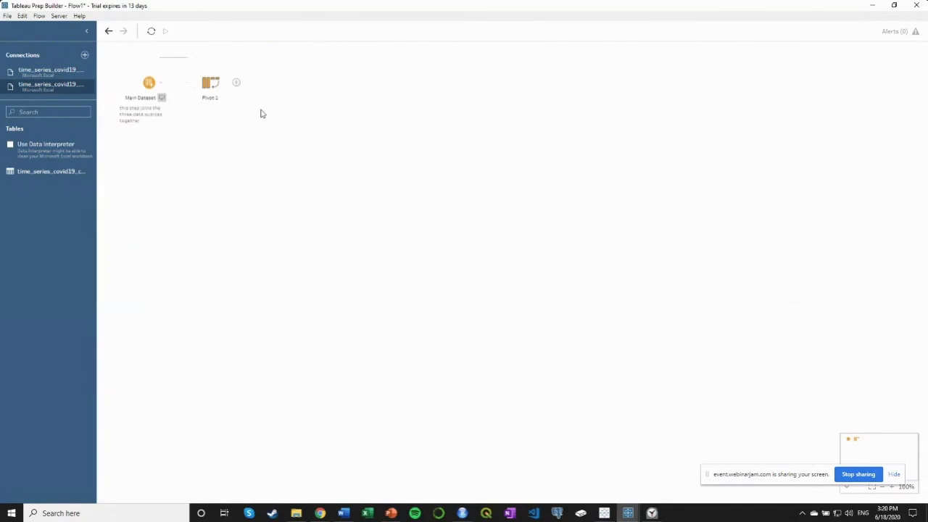
# Step: Add a new cleaning step after Pivot 1 and replace time_series_covid19_confirmed_g in its Table Names field with Confirmed
pyautogui.click(235, 57)
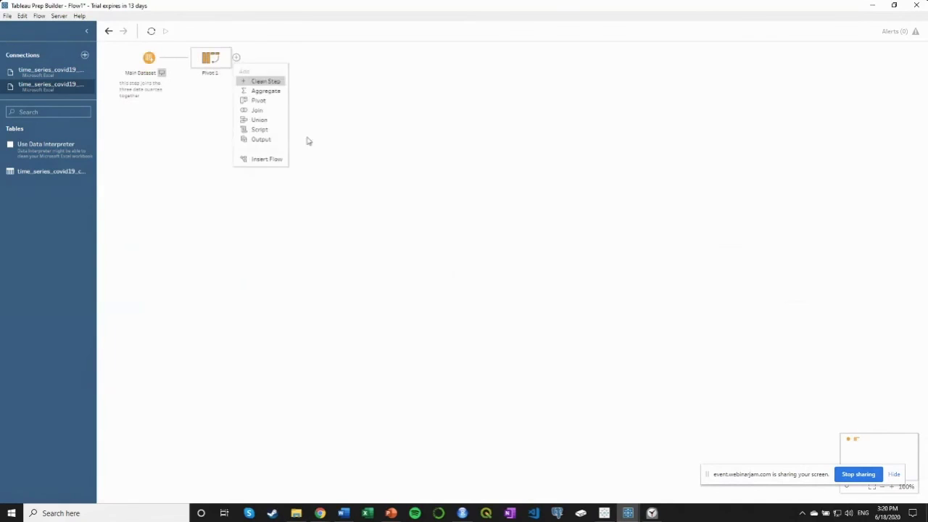
pyautogui.click(265, 83)
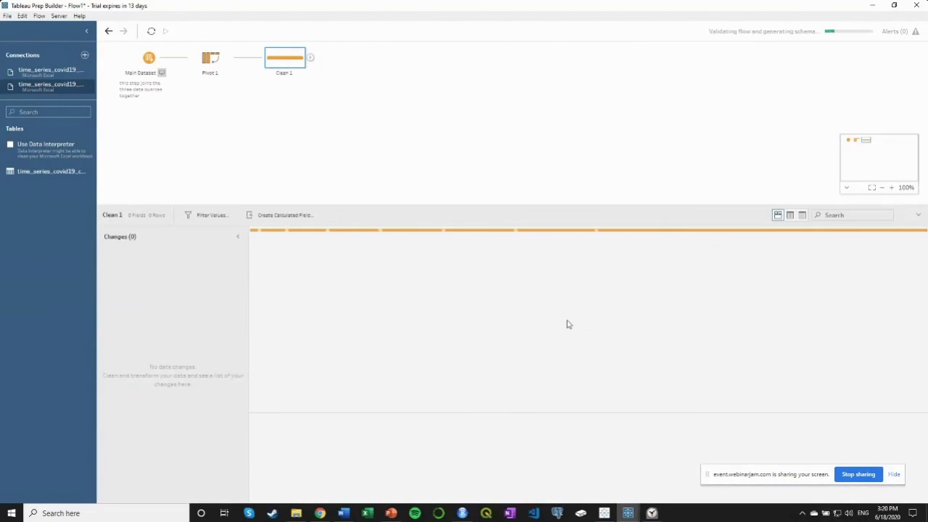
pyautogui.moveTo(422, 410); pyautogui.dragTo(800, 434)
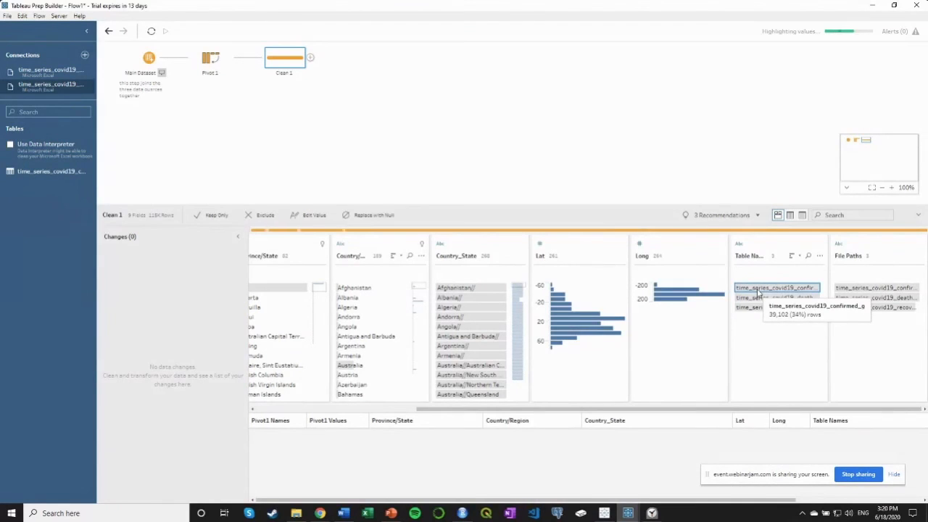
pyautogui.click(758, 292)
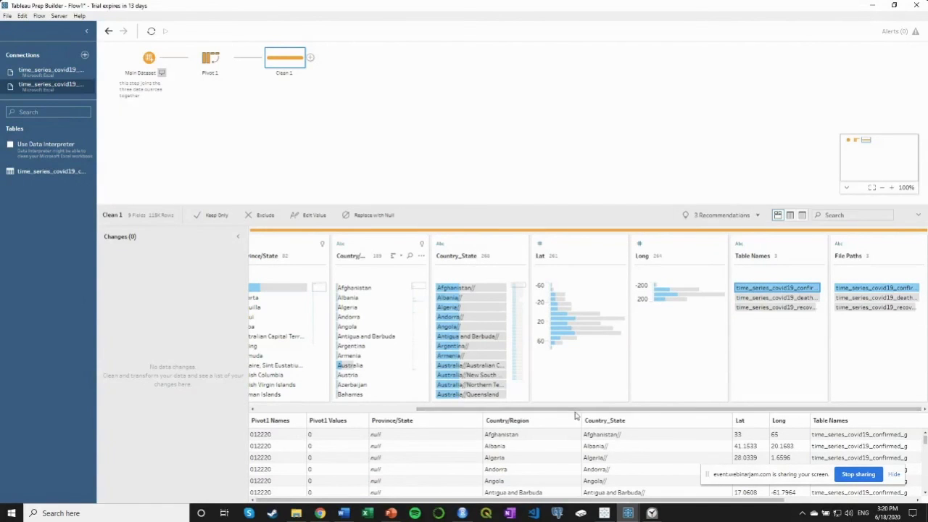
pyautogui.moveTo(554, 412); pyautogui.dragTo(445, 411)
pyautogui.moveTo(626, 411); pyautogui.dragTo(735, 411)
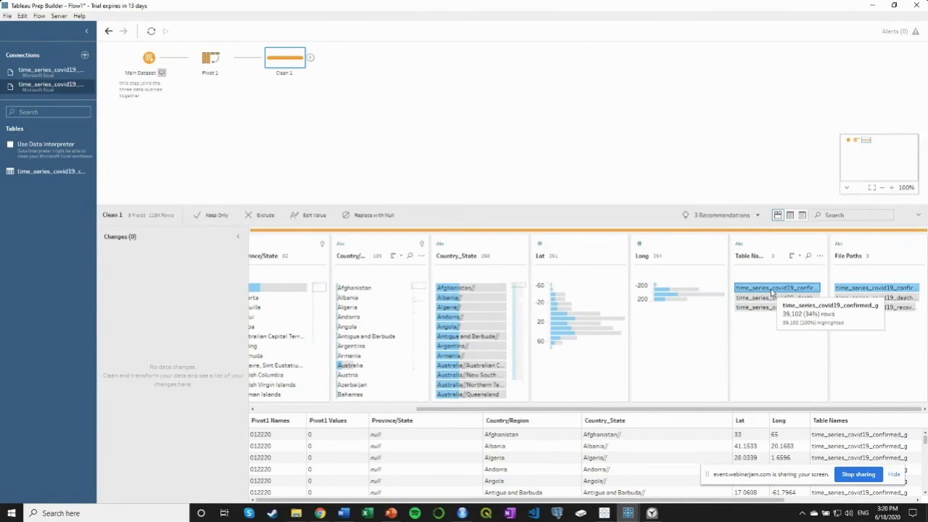
pyautogui.click(773, 290)
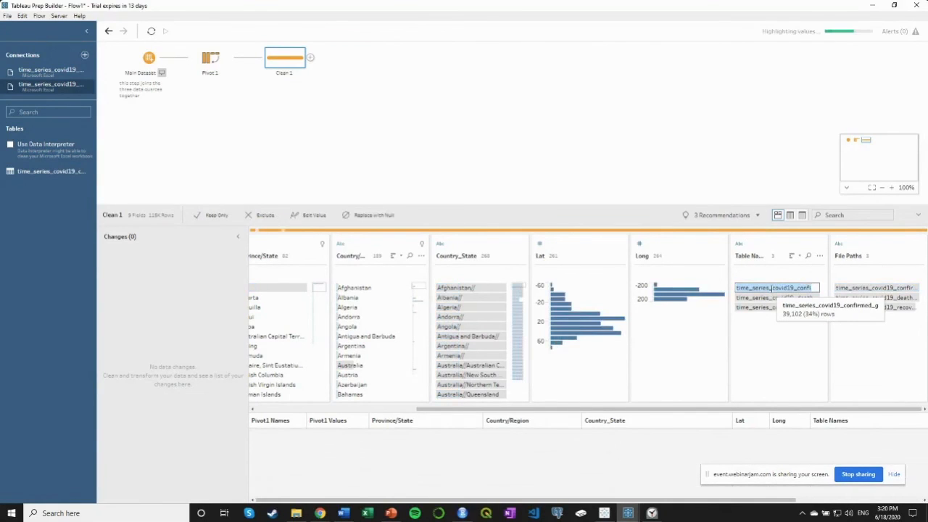
pyautogui.write('Confrimed')
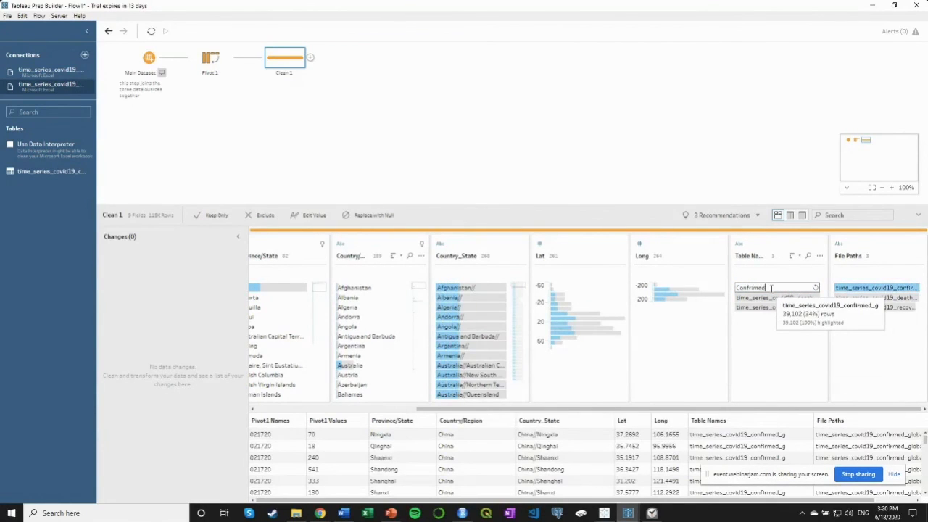
pyautogui.press('BackSpace')
pyautogui.press('BackSpace')
pyautogui.write('irmed')
pyautogui.press('Return')
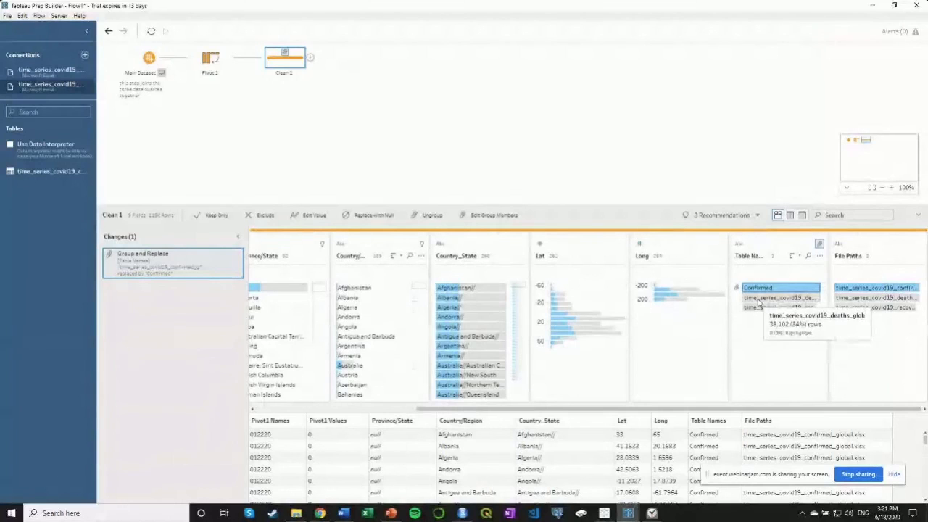
# Step: In the Table Names field, replace time_series_covid19_deaths_glob with Deaths and time_series_covid19_recovered_g with Recovered
pyautogui.click(760, 300)
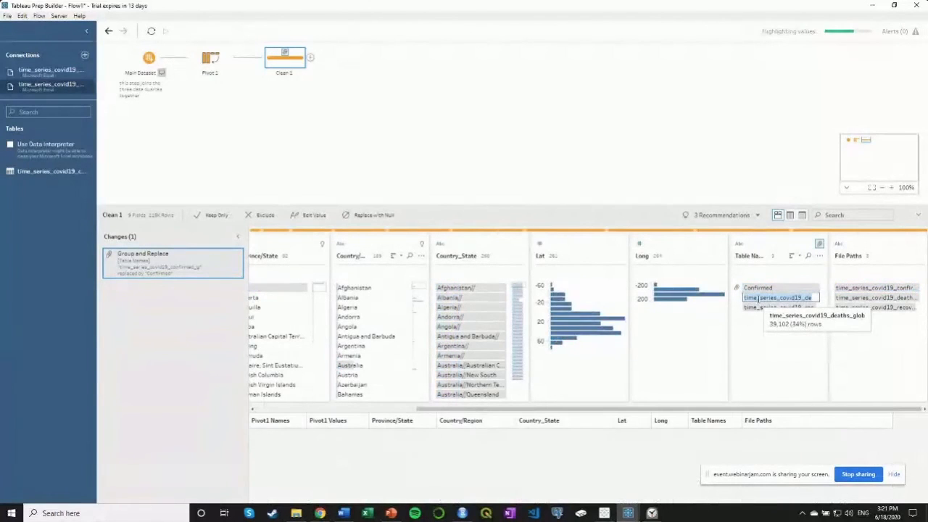
pyautogui.write('Deaths')
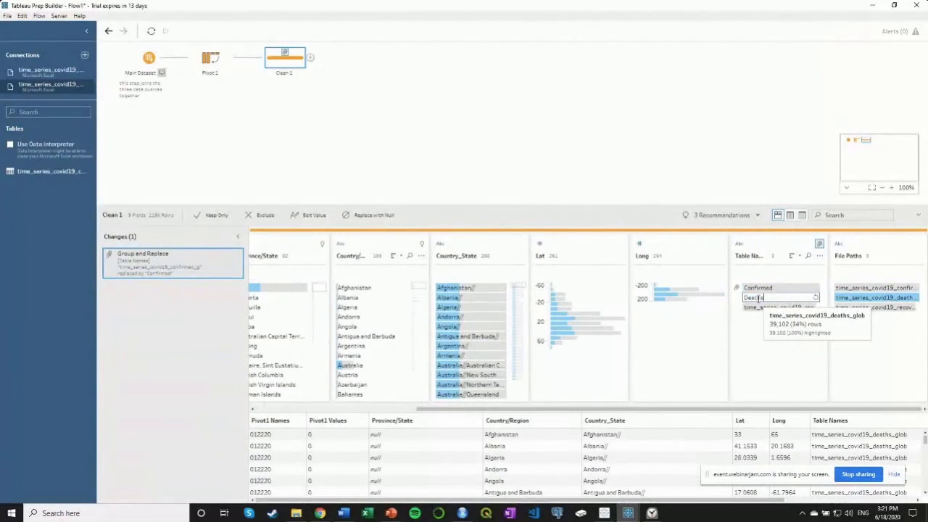
pyautogui.press('Return')
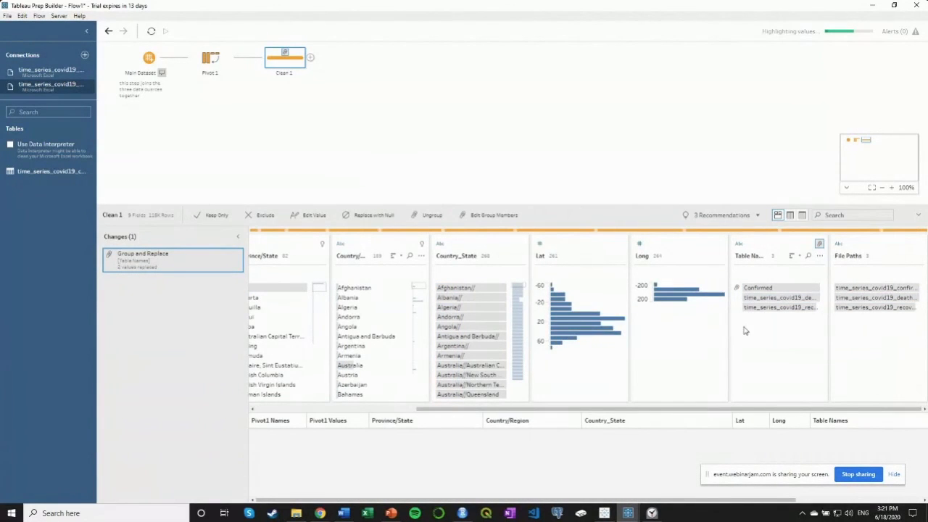
pyautogui.click(762, 310)
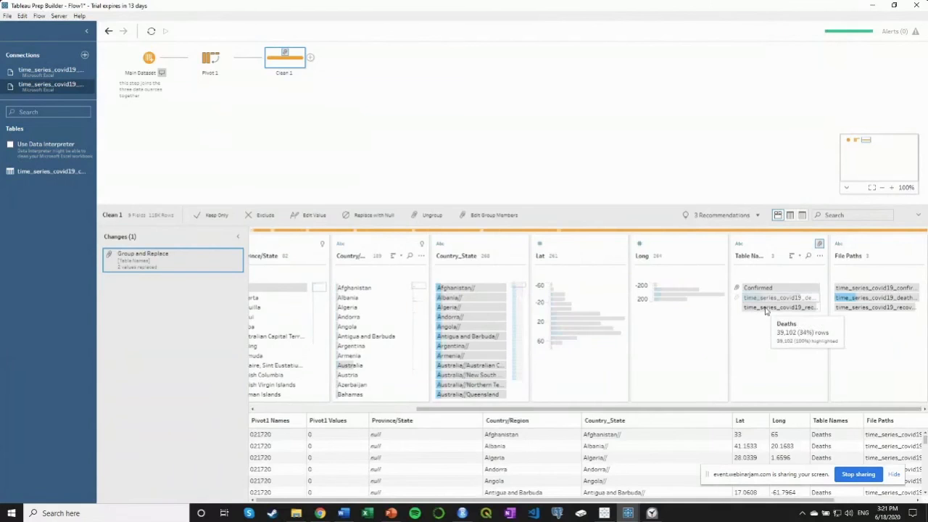
pyautogui.doubleClick(765, 311)
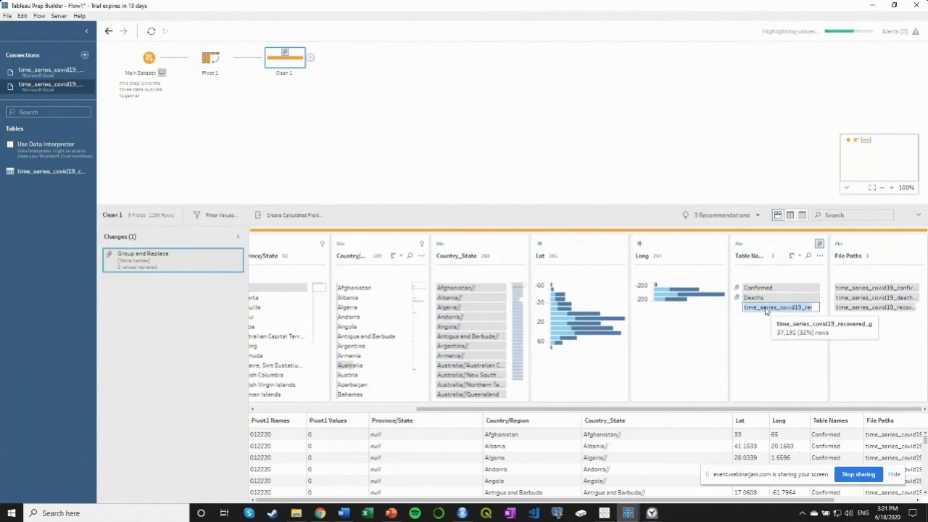
pyautogui.write('Recovered')
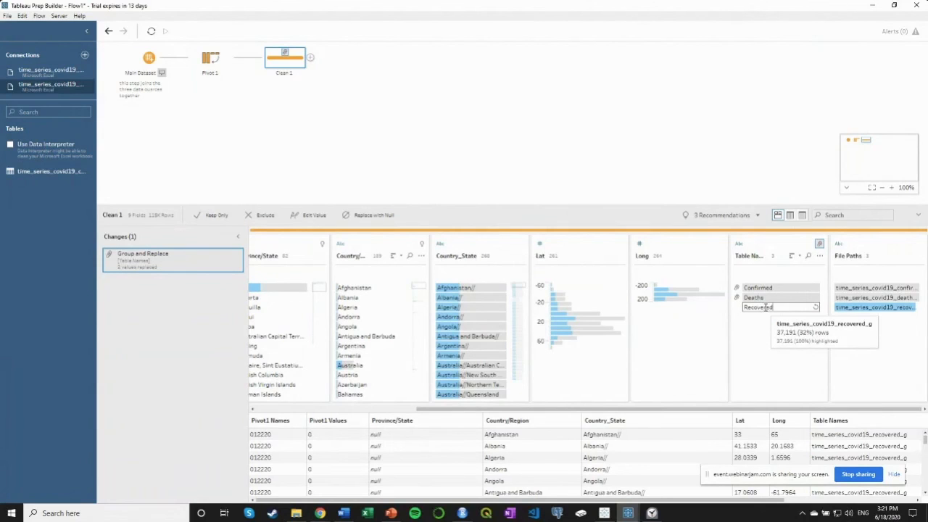
pyautogui.press('Return')
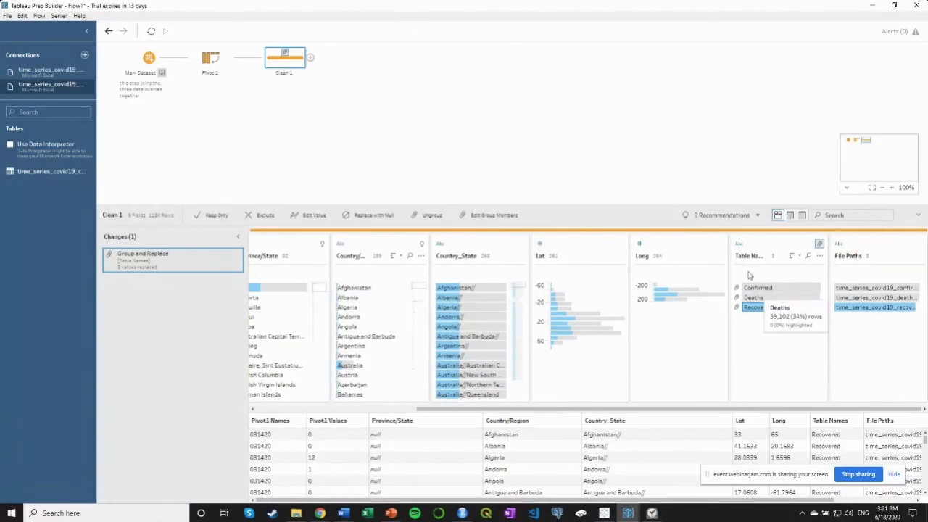
# Step: Rename the Table Names field as Type
pyautogui.doubleClick(745, 256)
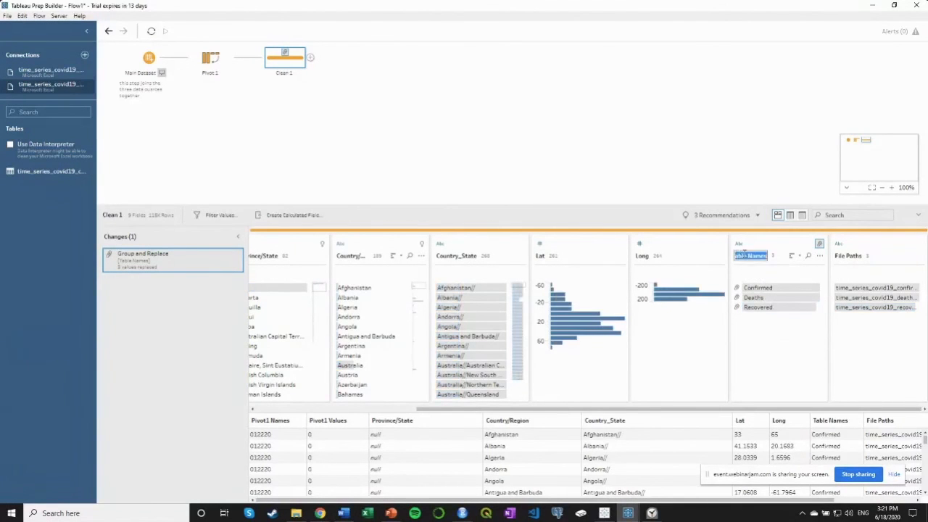
pyautogui.write('Type')
pyautogui.press('Return')
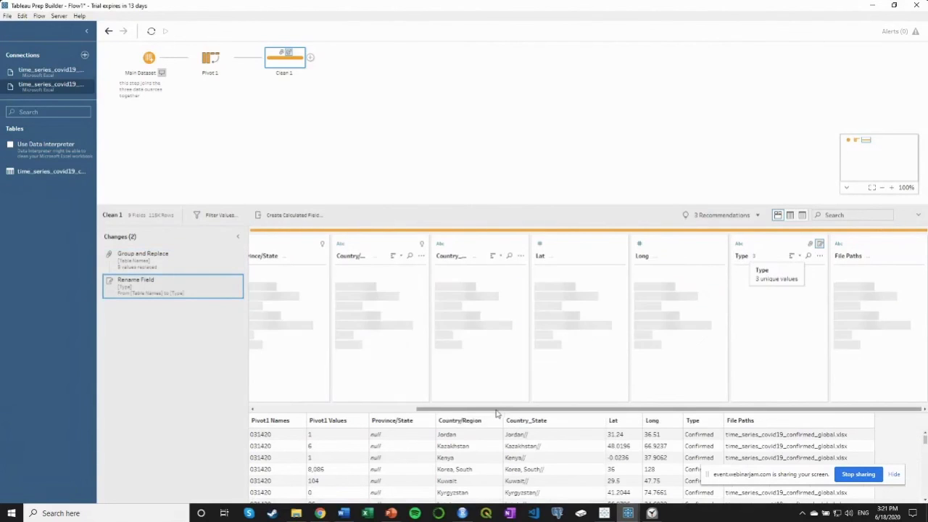
# Step: Rename the Pivot1 Names field as Date and set its data type to Date
pyautogui.moveTo(495, 410); pyautogui.dragTo(295, 434)
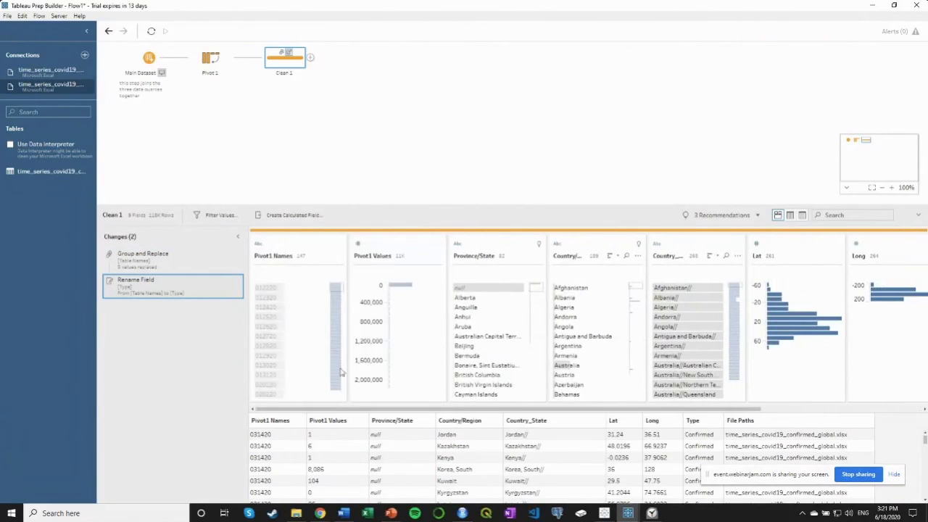
pyautogui.doubleClick(268, 256)
pyautogui.write('Date')
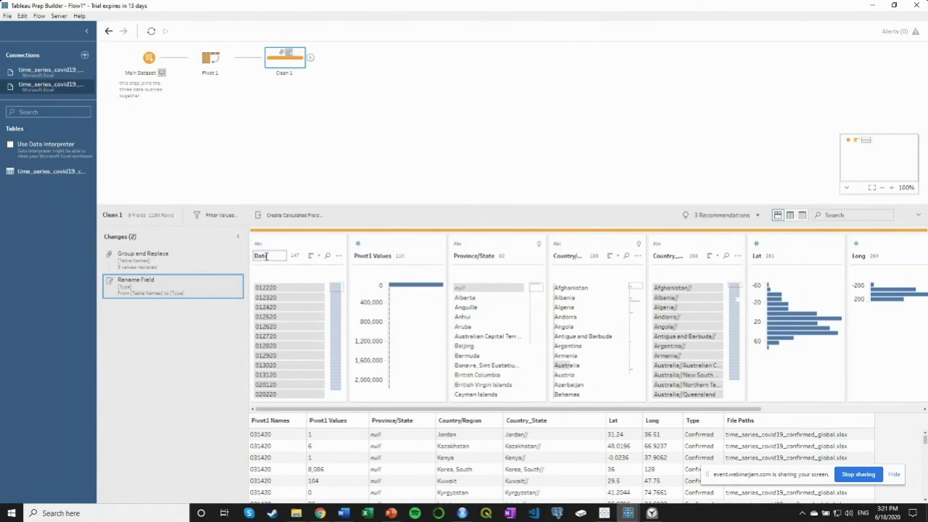
pyautogui.press('Return')
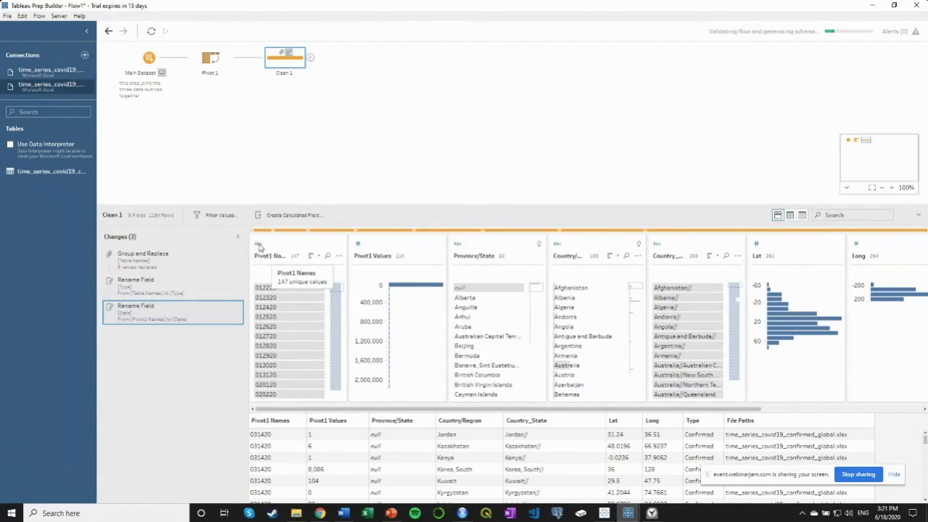
pyautogui.click(259, 244)
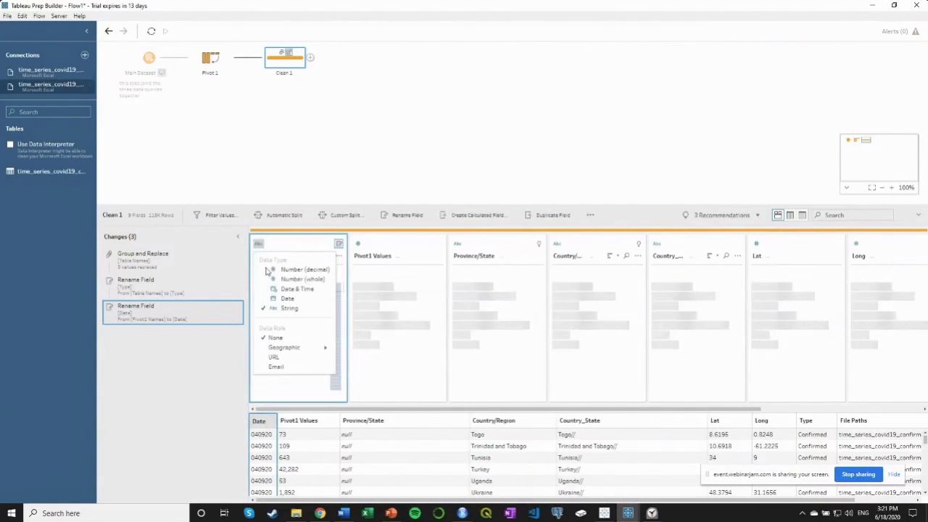
pyautogui.click(285, 300)
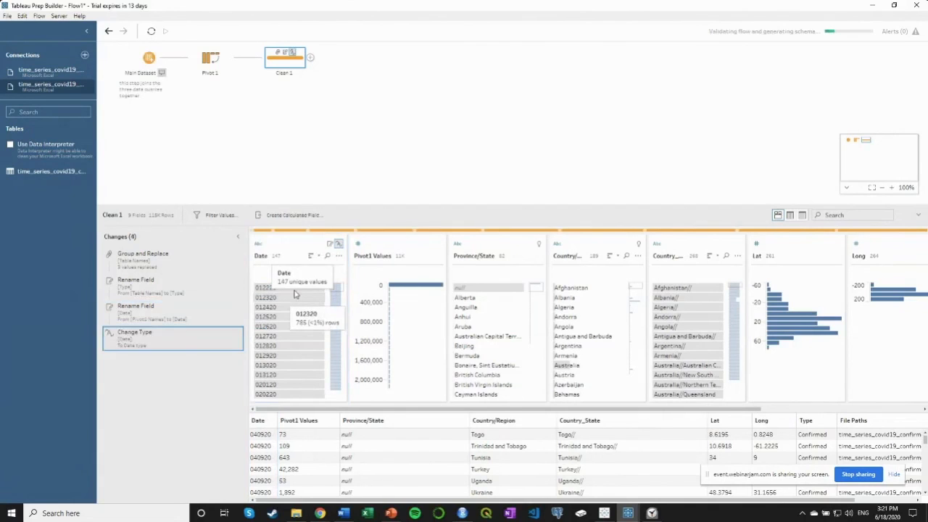
# Step: Rename the Pivot1 Values field as Cumulative Total
pyautogui.doubleClick(372, 258)
pyautogui.write('Cum')
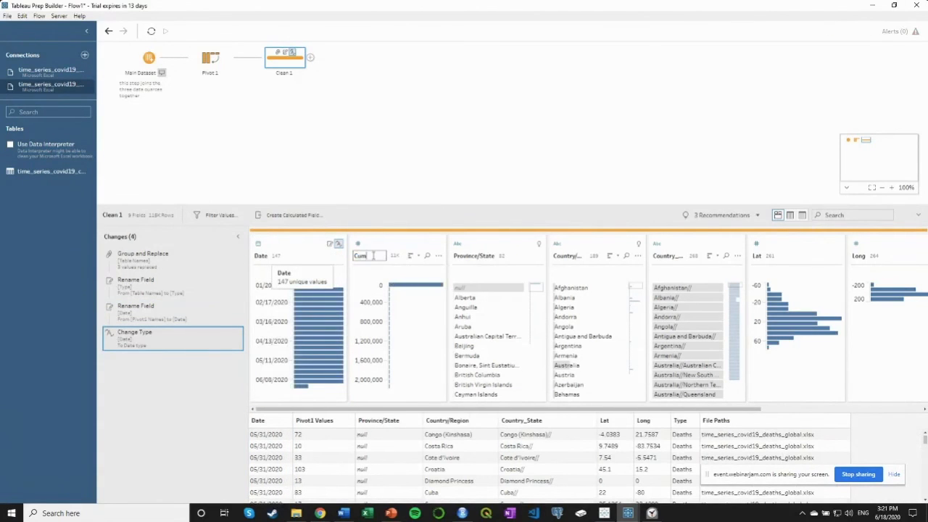
pyautogui.write('ulative Total')
pyautogui.press('Return')
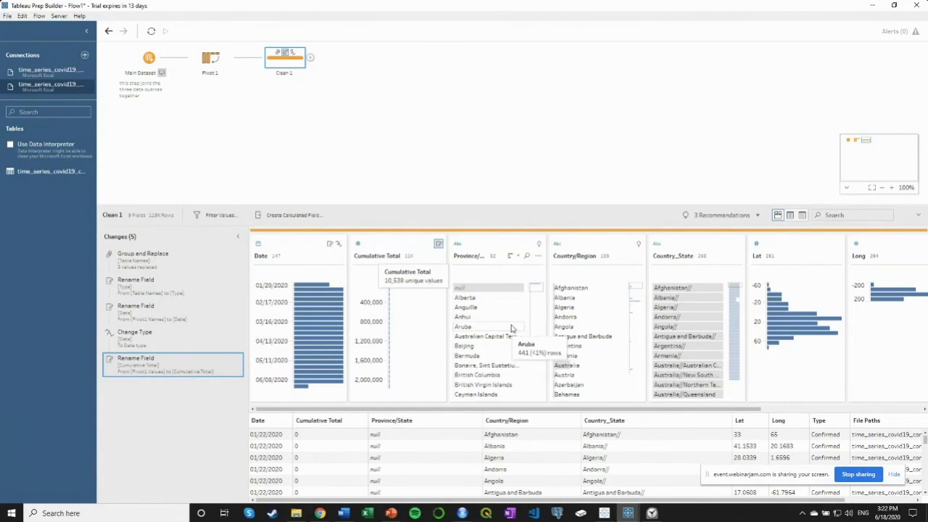
# Step: Apply a custom split to the Country_State field, using // as the separator and splitting off all fields
pyautogui.moveTo(711, 414); pyautogui.dragTo(910, 416)
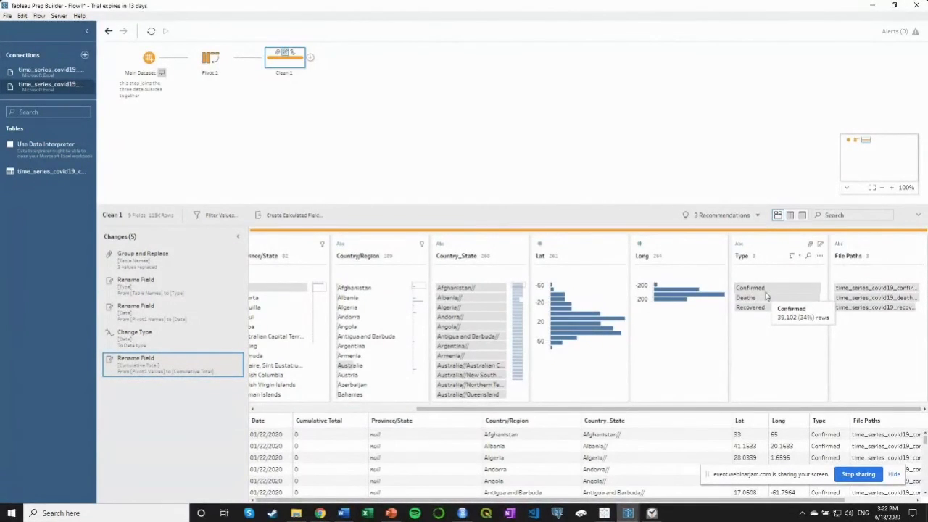
pyautogui.moveTo(567, 412); pyautogui.dragTo(529, 413)
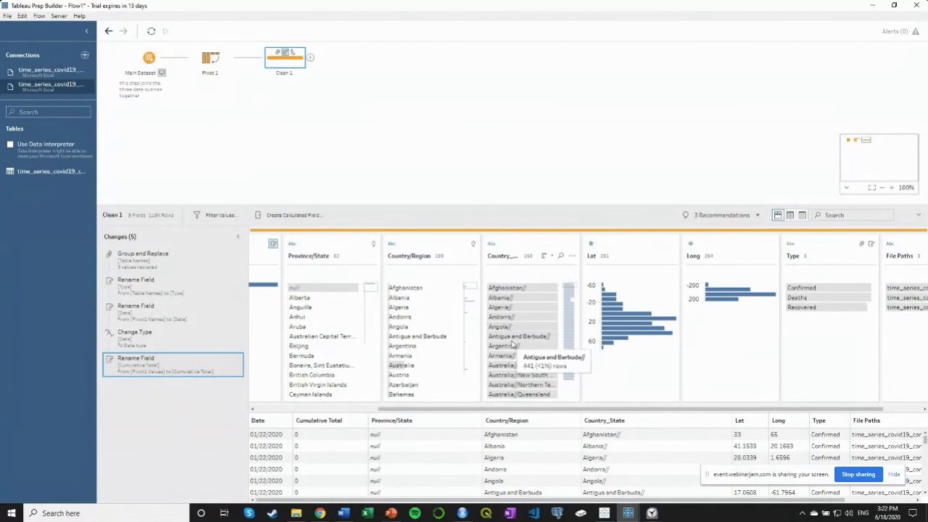
pyautogui.scroll(-3, 513, 344)
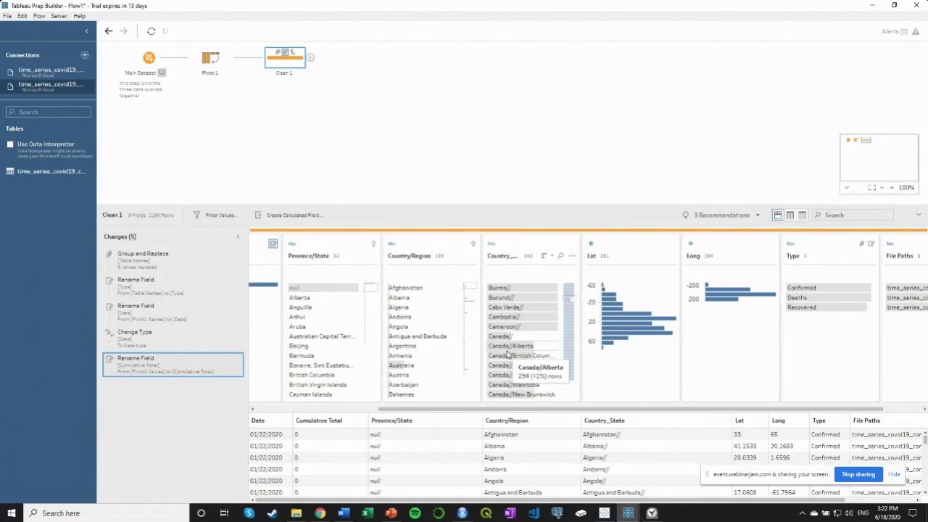
pyautogui.click(572, 258)
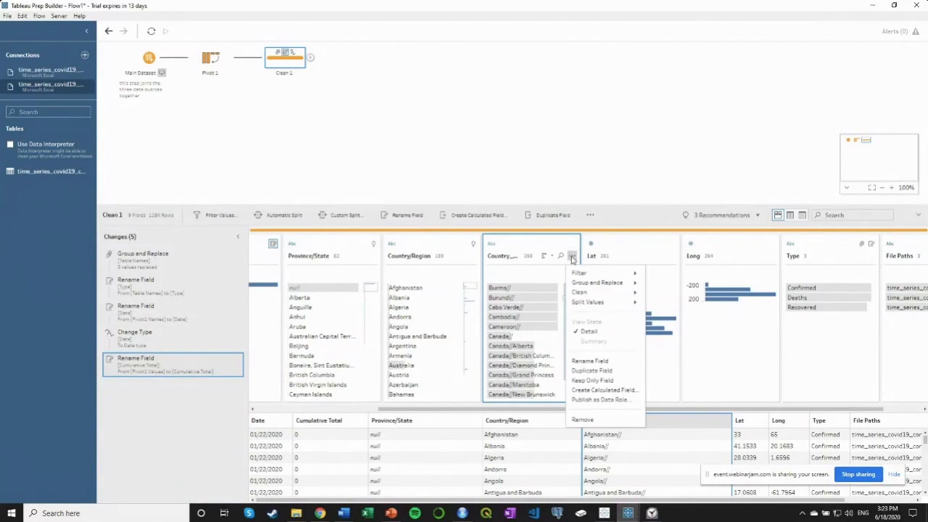
pyautogui.moveTo(589, 301)
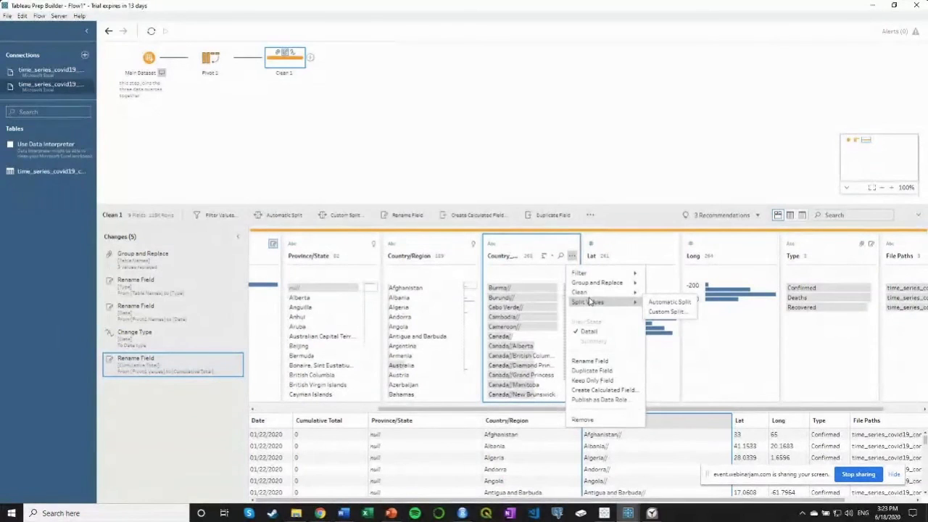
pyautogui.click(668, 312)
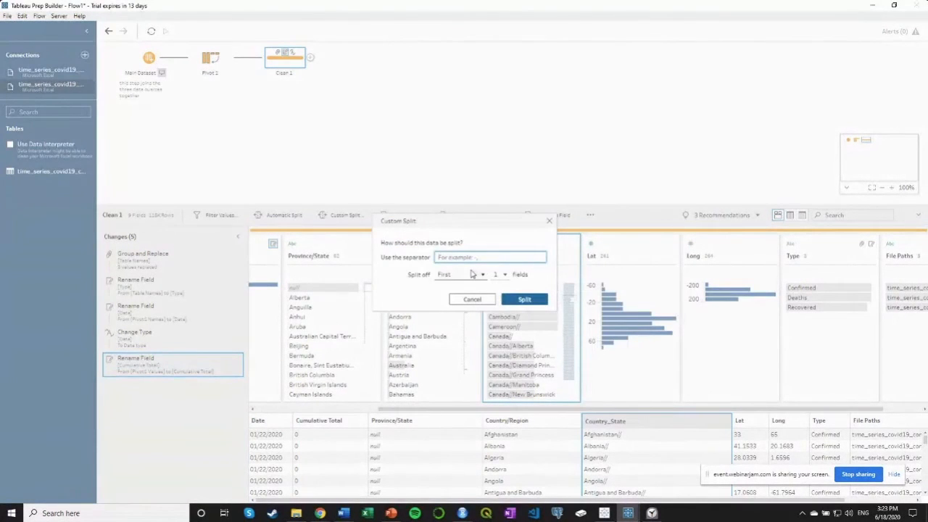
pyautogui.write('//')
pyautogui.click(452, 280)
pyautogui.click(444, 308)
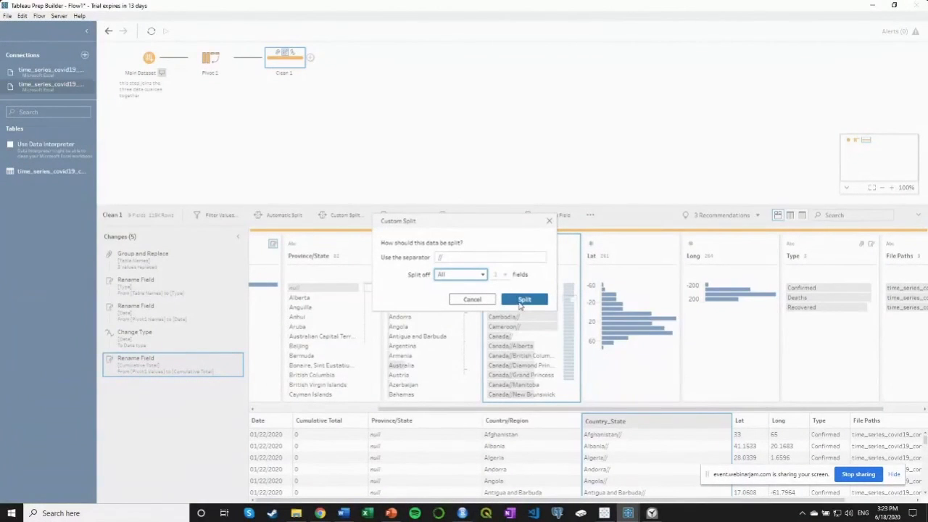
pyautogui.click(445, 256)
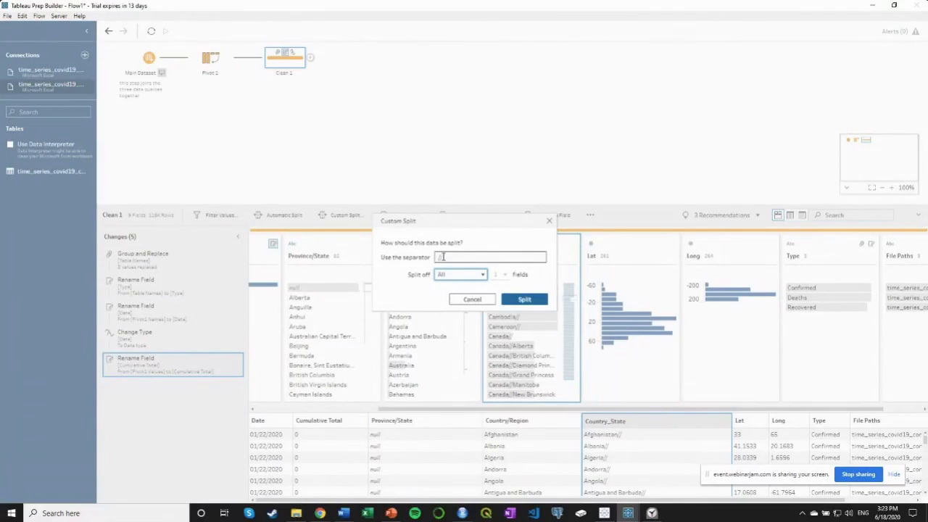
pyautogui.moveTo(444, 257); pyautogui.dragTo(432, 258)
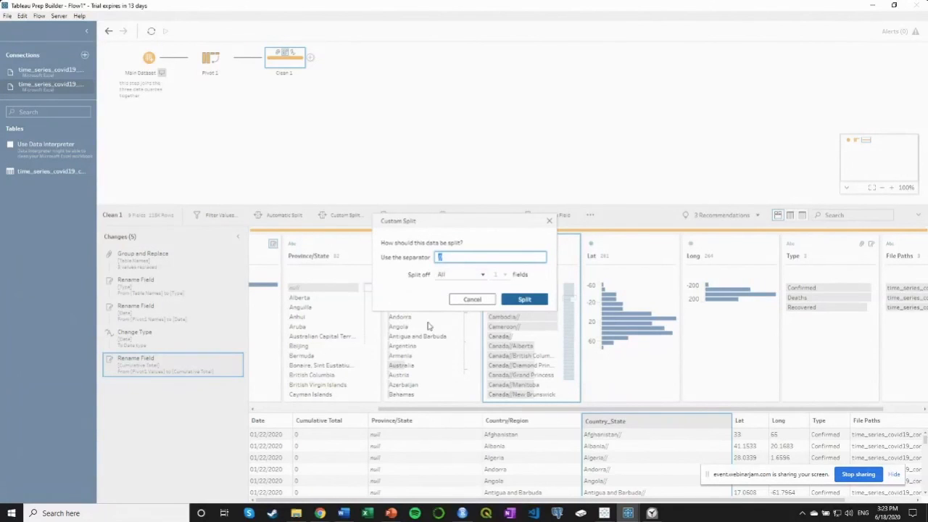
pyautogui.click(517, 299)
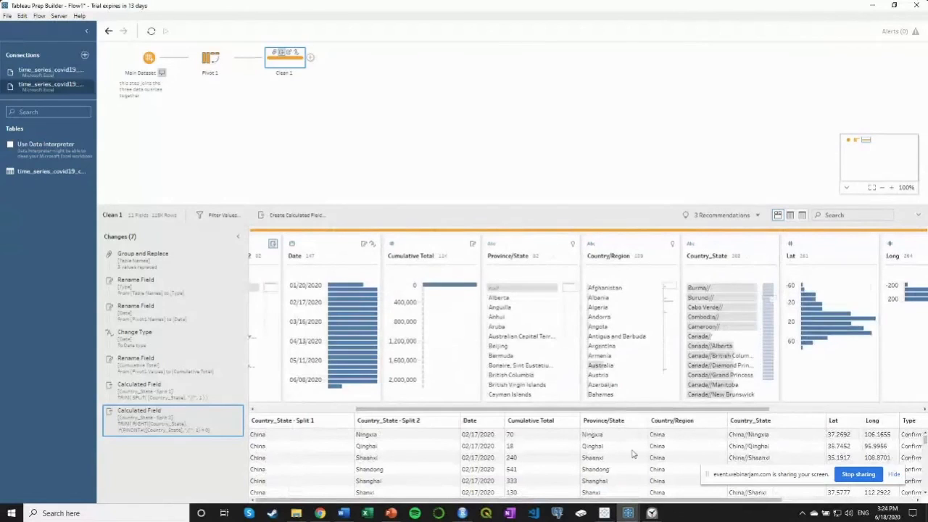
pyautogui.moveTo(541, 410); pyautogui.dragTo(426, 415)
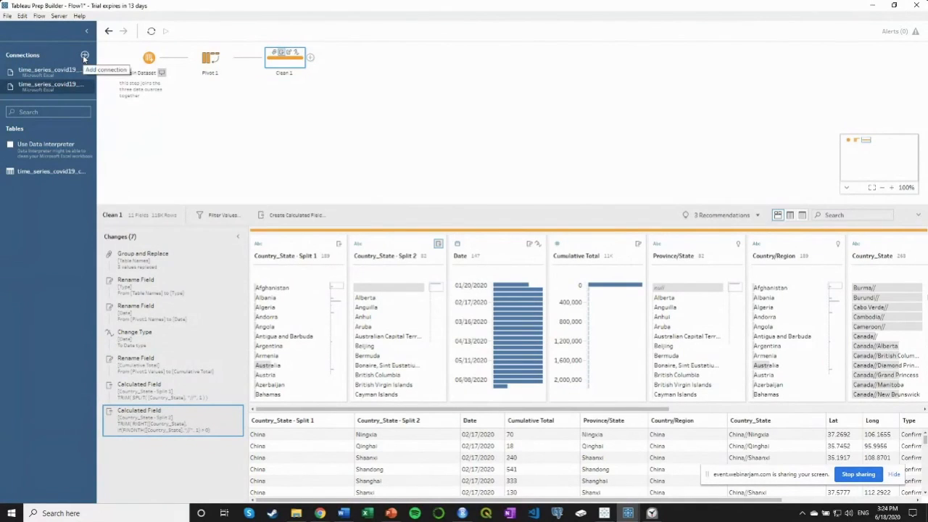
# Step: Add a Microsoft Excel connection to the country and continent file in the file to join folder
pyautogui.click(84, 56)
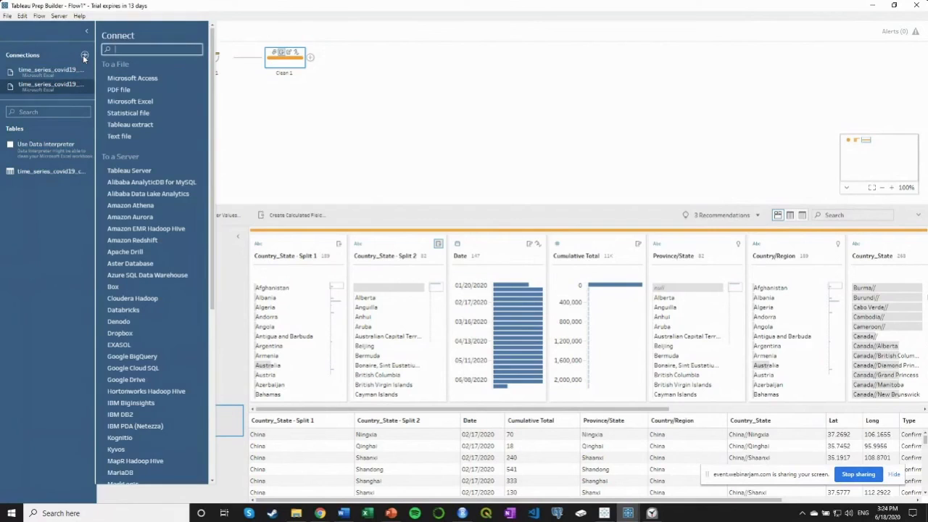
pyautogui.click(128, 103)
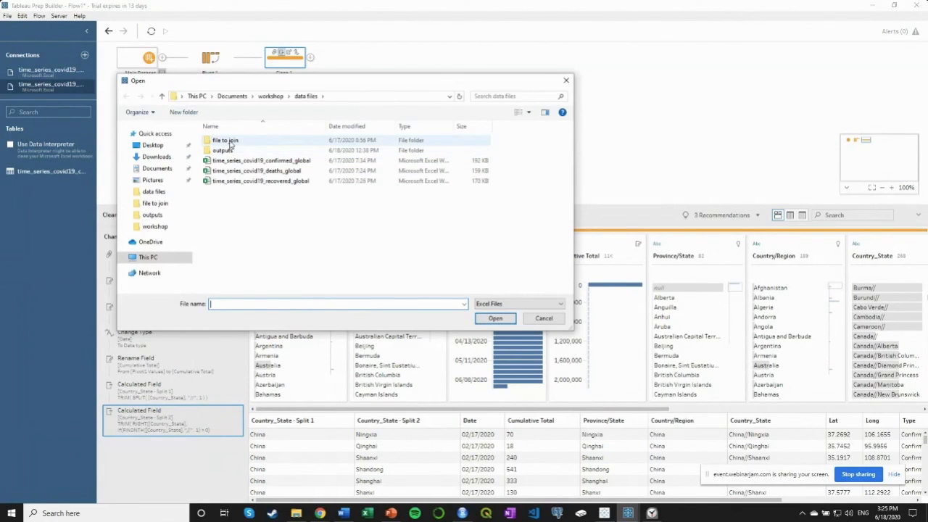
pyautogui.doubleClick(231, 141)
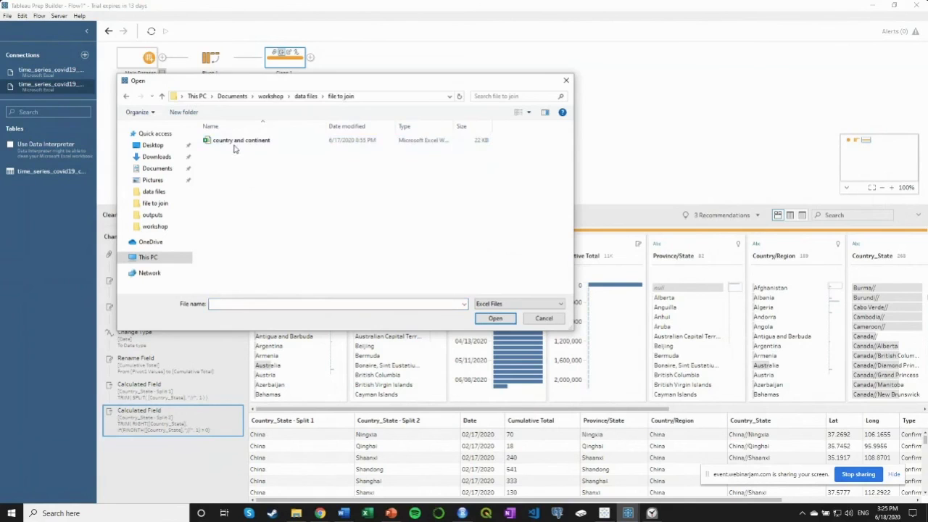
pyautogui.click(236, 143)
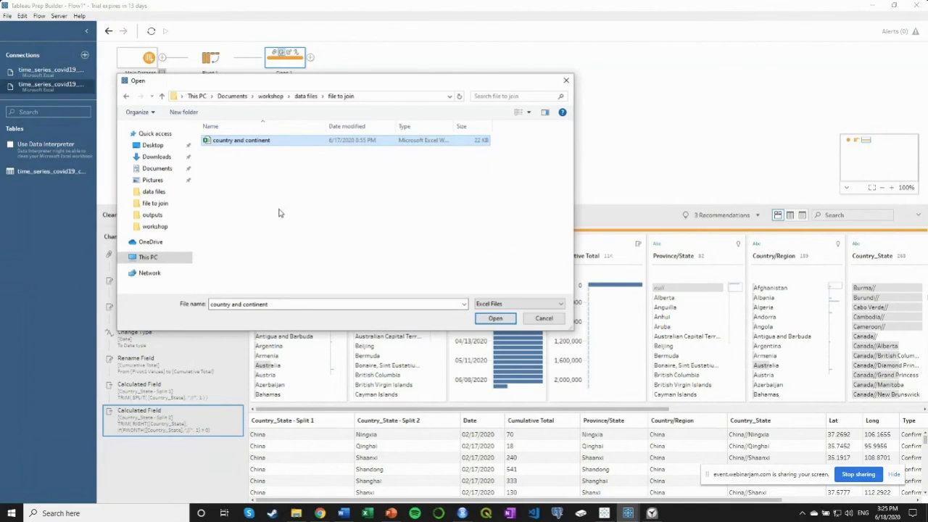
pyautogui.doubleClick(249, 141)
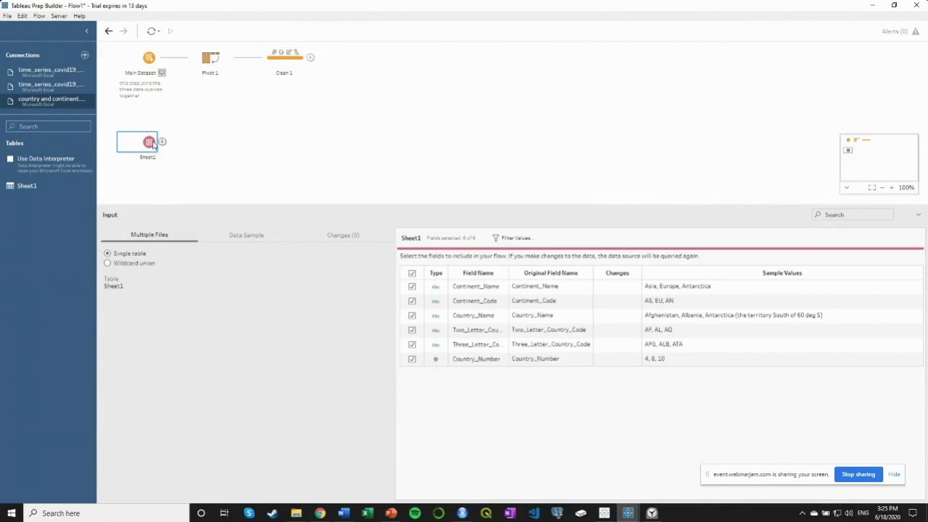
# Step: Join Sheet1 to the Clean 1 step, matching Country/Region with Country_Name in the join clause
pyautogui.moveTo(141, 145); pyautogui.dragTo(316, 62)
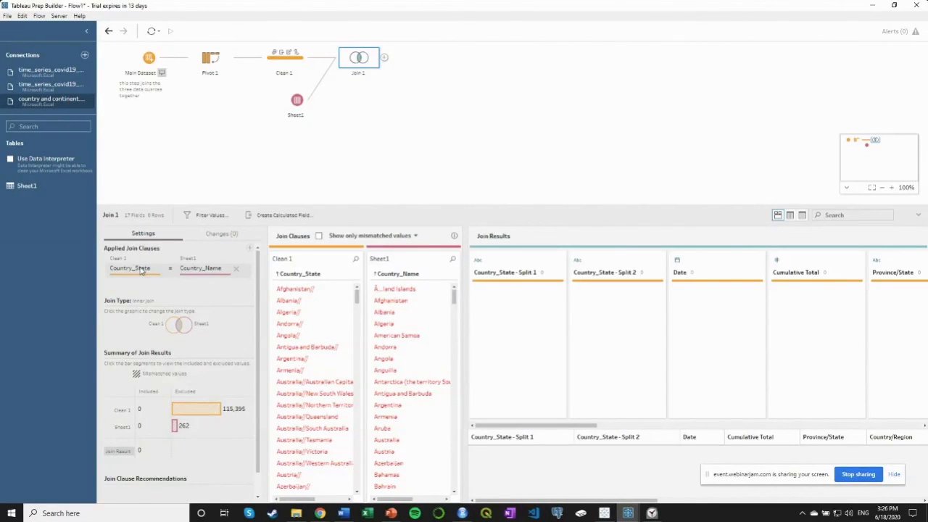
pyautogui.click(142, 270)
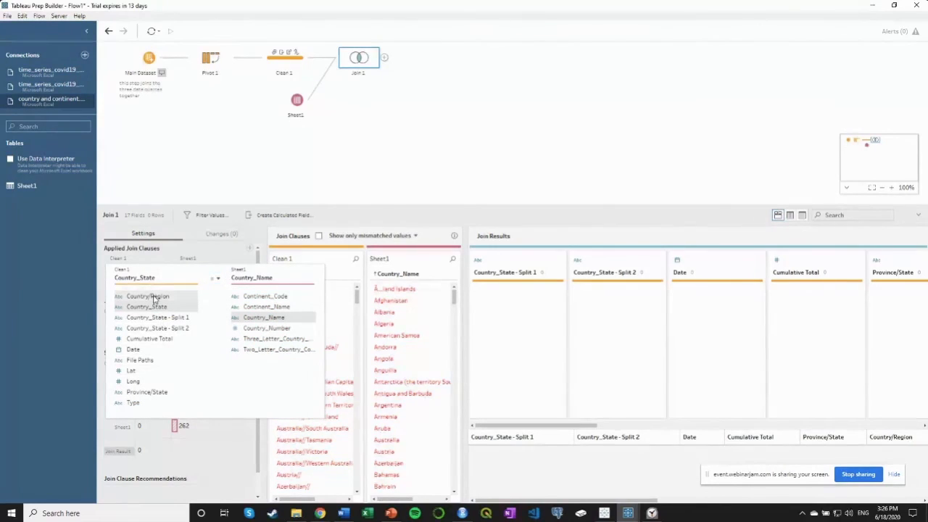
pyautogui.click(153, 299)
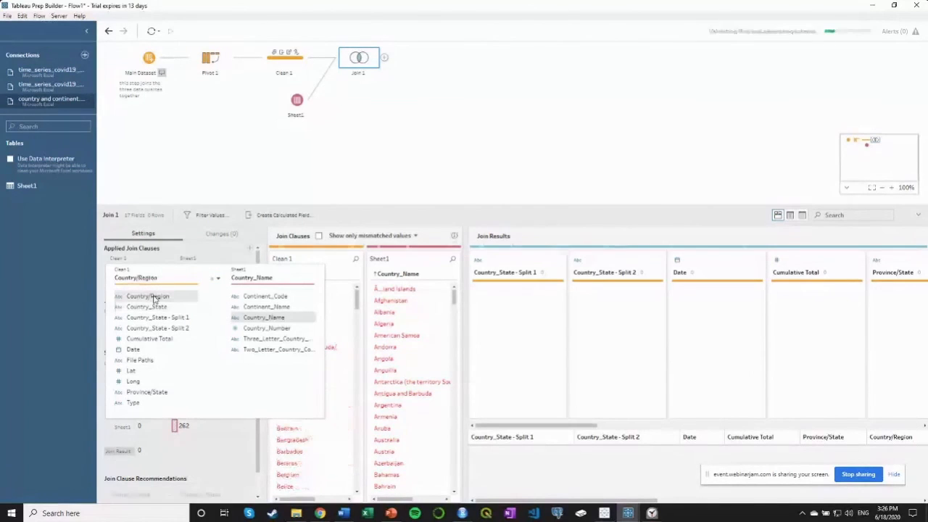
pyautogui.click(211, 256)
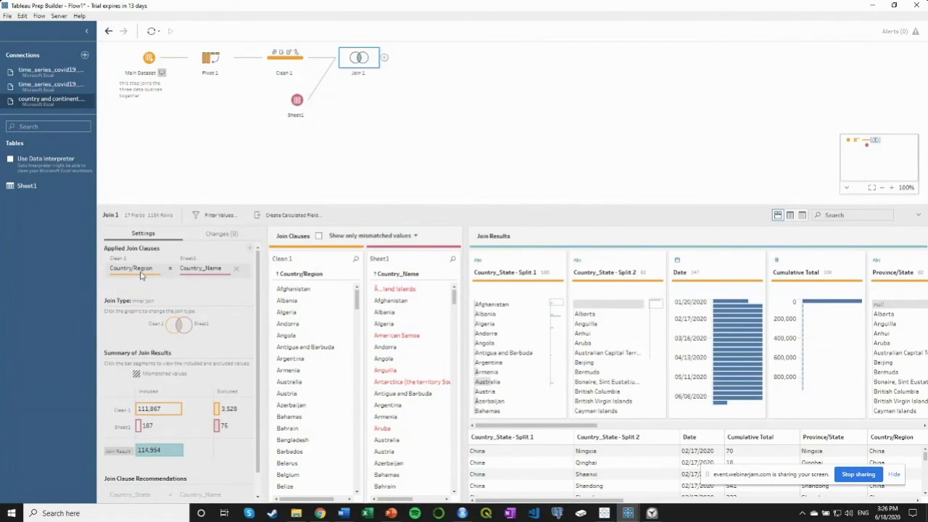
pyautogui.click(142, 273)
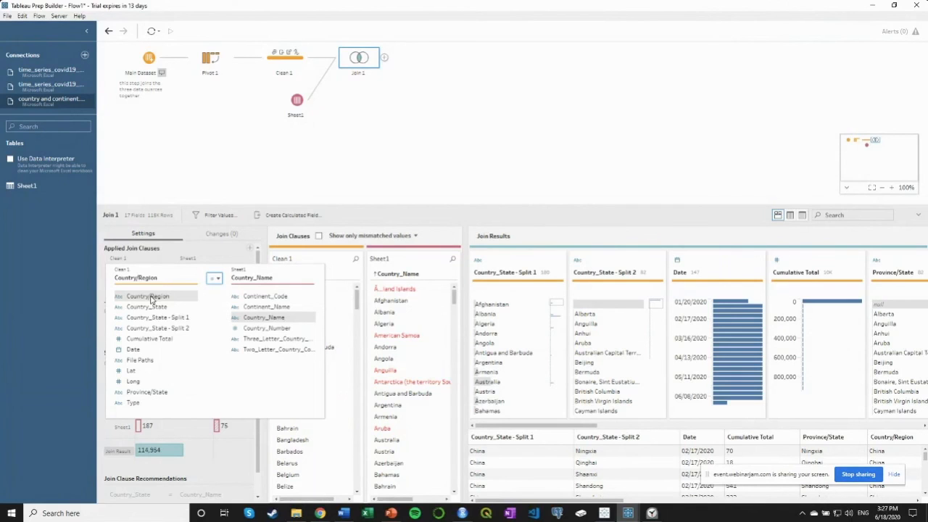
pyautogui.click(193, 253)
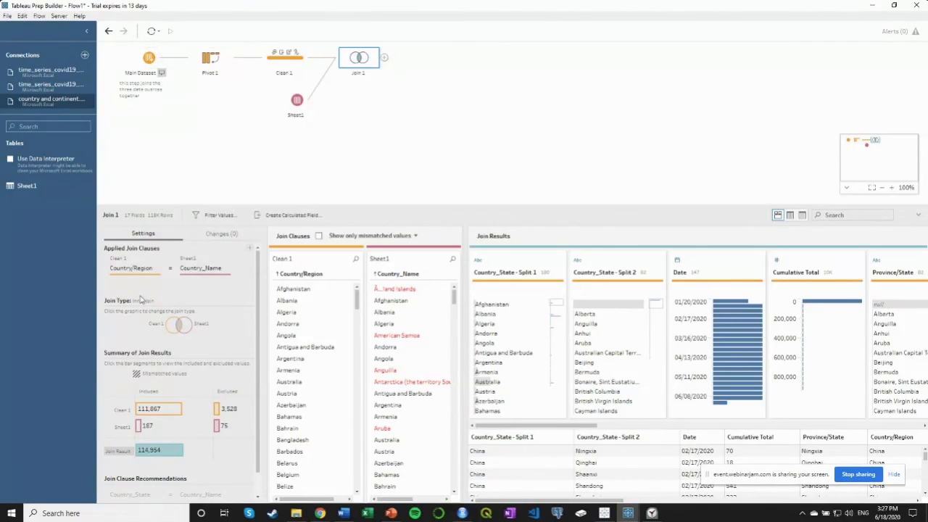
# Step: Change the join type to a left join that keeps all Clean 1 rows, and check the summary of join results
pyautogui.click(170, 325)
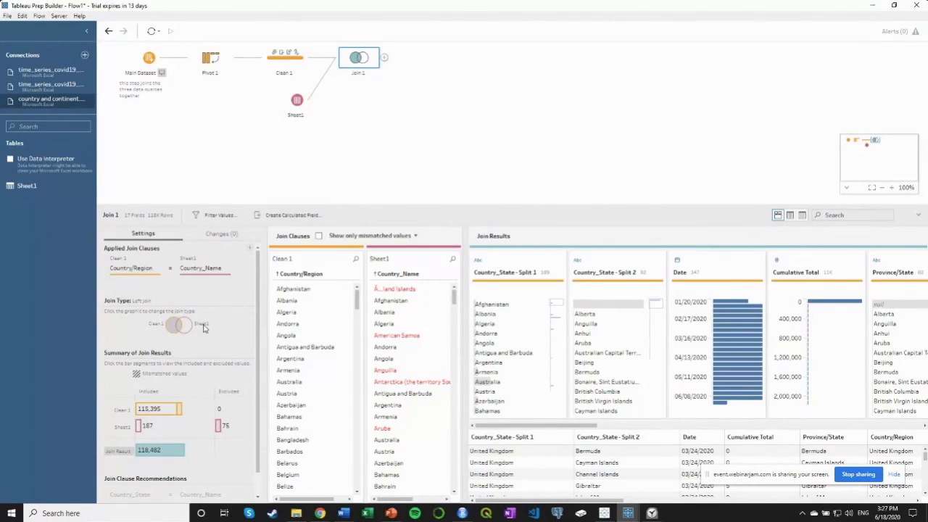
pyautogui.moveTo(201, 411)
pyautogui.moveTo(151, 412)
pyautogui.moveTo(140, 433)
# Step: Among the join clause values, replace the mismatched Kyrgyz Republic in Sheet1's Country_Name with Kyrgyzstan
pyautogui.moveTo(357, 300); pyautogui.dragTo(356, 328)
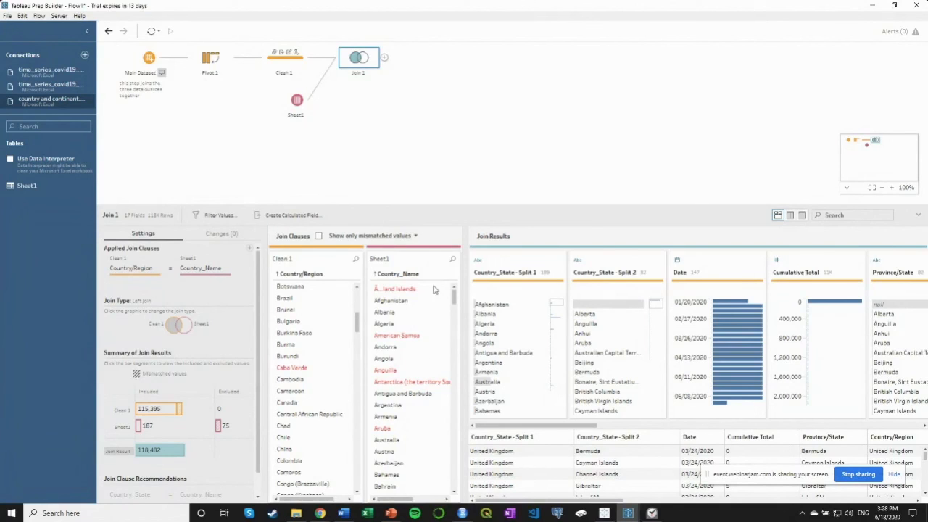
pyautogui.scroll(-6, 341, 365)
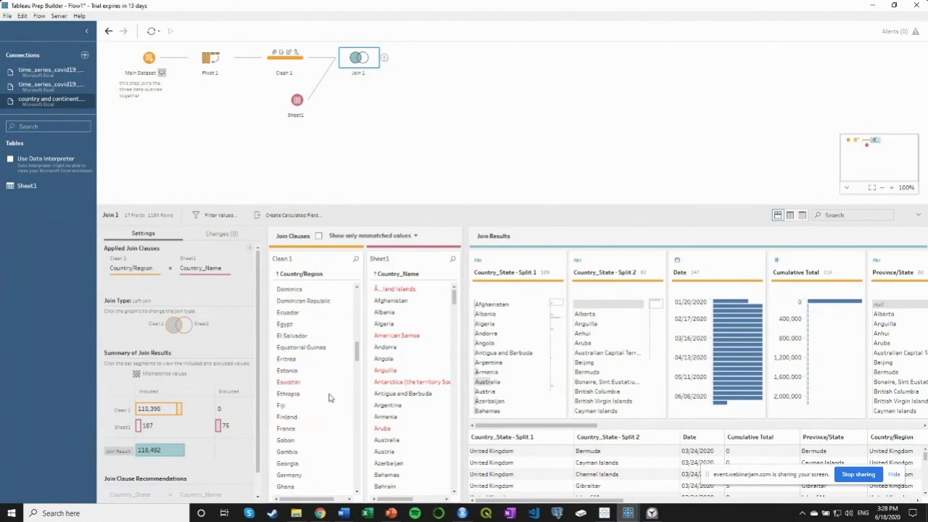
pyautogui.scroll(3, 305, 406)
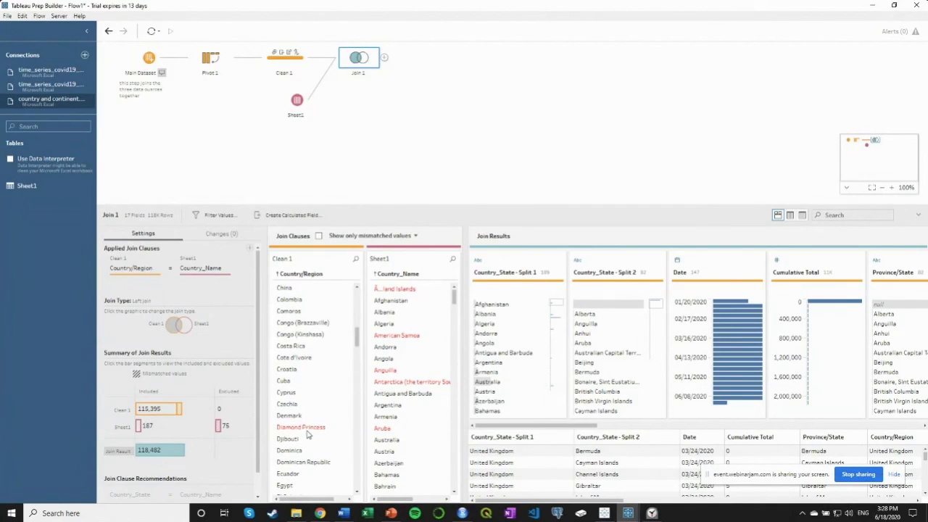
pyautogui.scroll(-3, 293, 435)
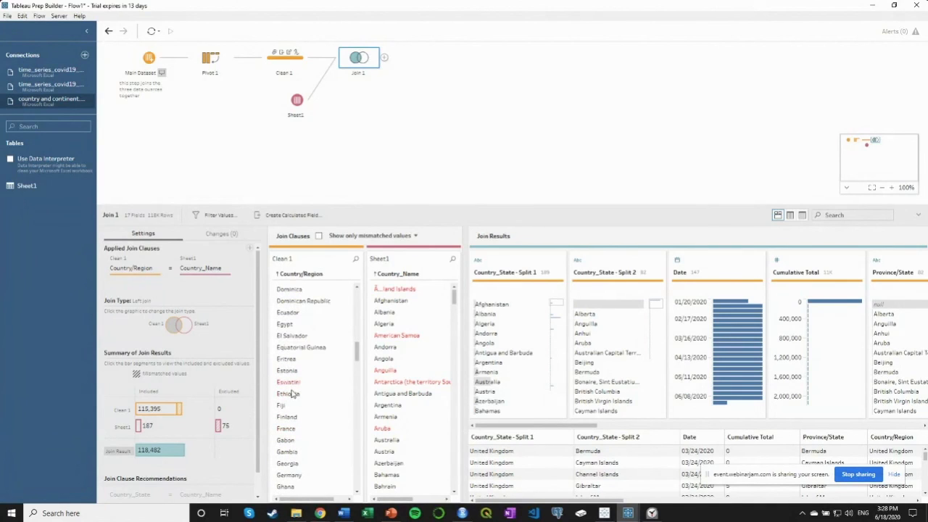
pyautogui.scroll(-6, 321, 391)
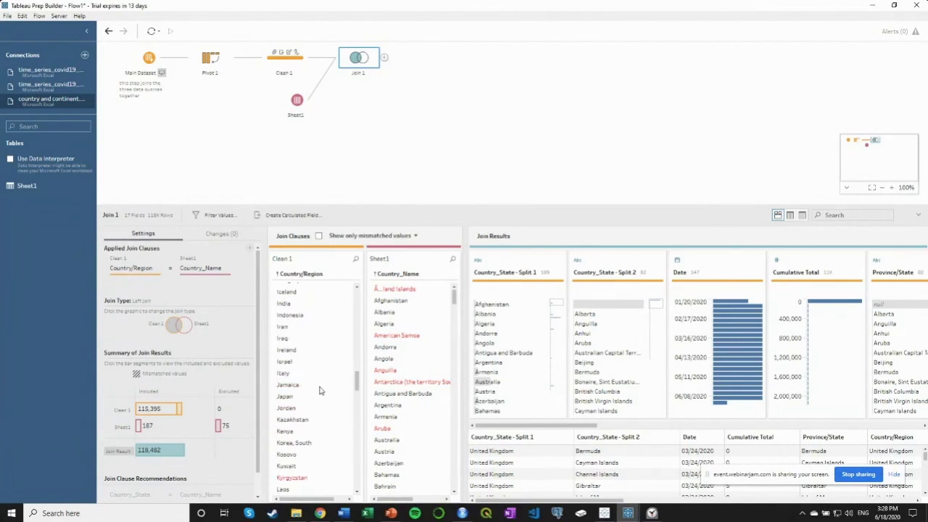
pyautogui.scroll(-3, 321, 391)
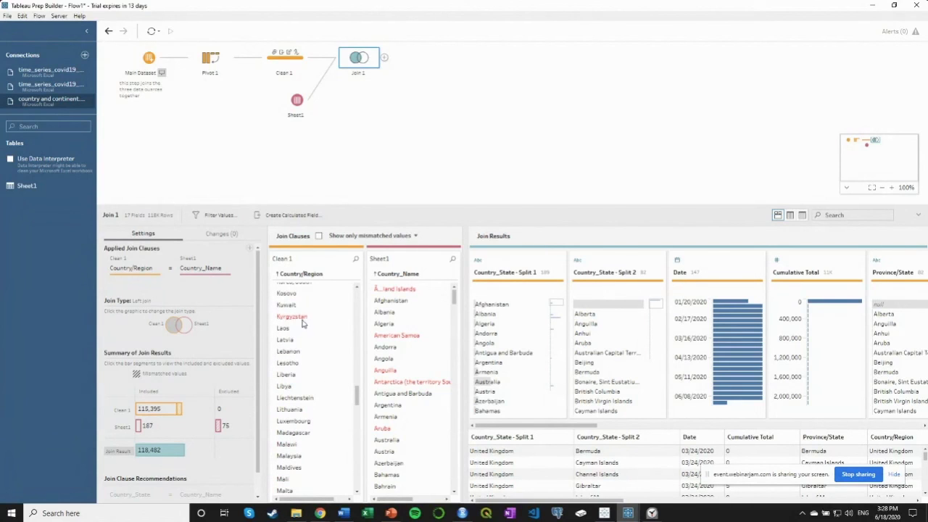
pyautogui.moveTo(454, 297); pyautogui.dragTo(451, 384)
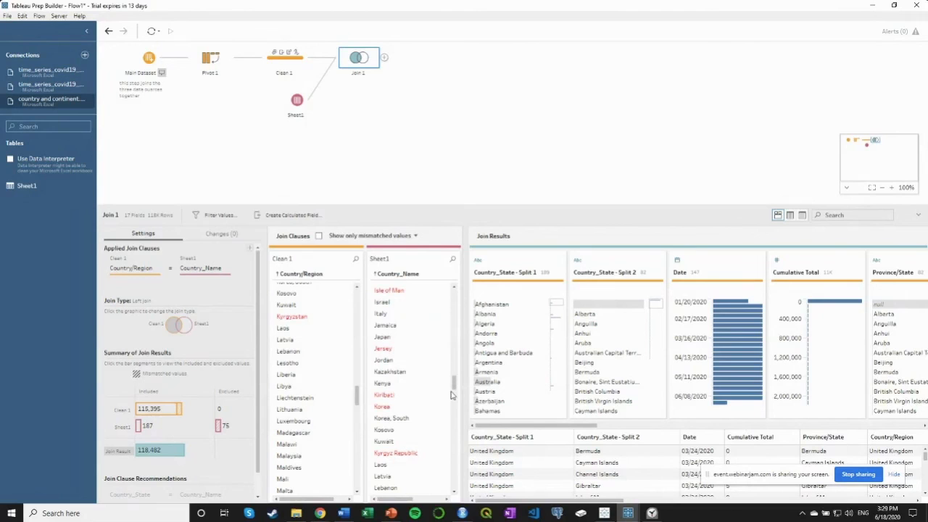
pyautogui.moveTo(453, 381)
pyautogui.mouseDown()
pyautogui.moveTo(459, 344)
pyautogui.moveTo(447, 394)
pyautogui.mouseUp()
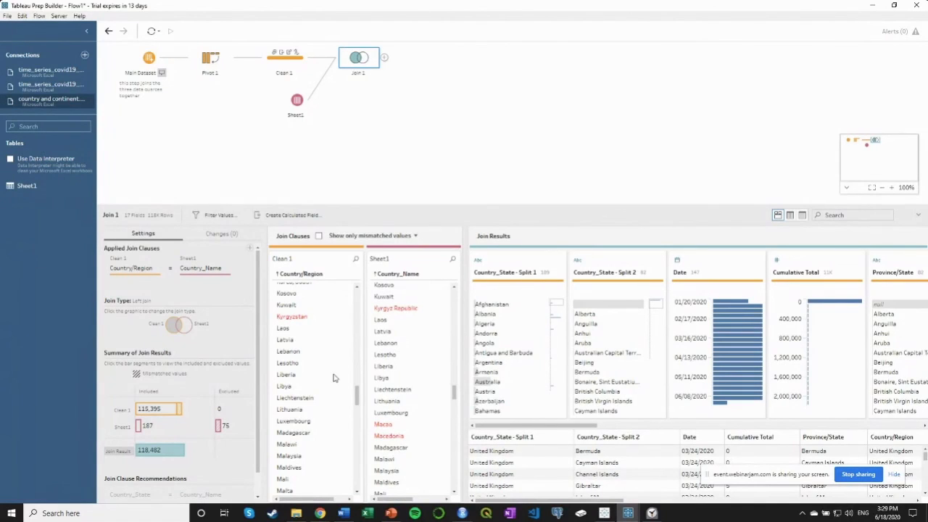
pyautogui.click(400, 310)
pyautogui.click(400, 310)
pyautogui.write('K')
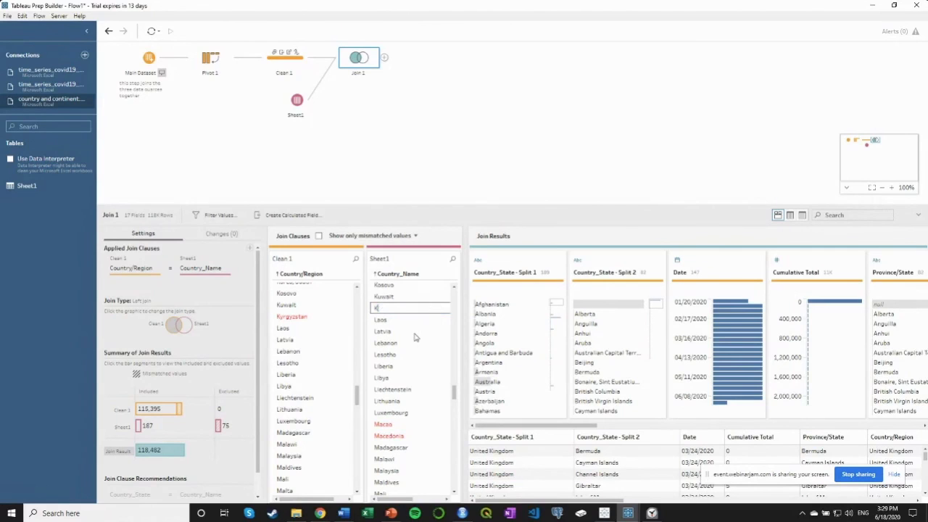
pyautogui.write('yrgyzstan')
pyautogui.press('Return')
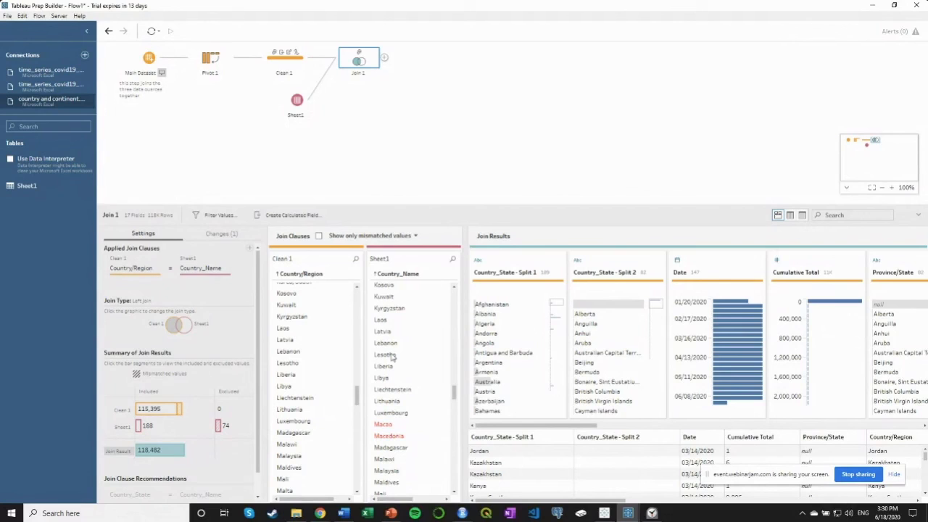
# Step: Review the list of changes made in Join 1 and add a cleaning step after the join
pyautogui.click(212, 238)
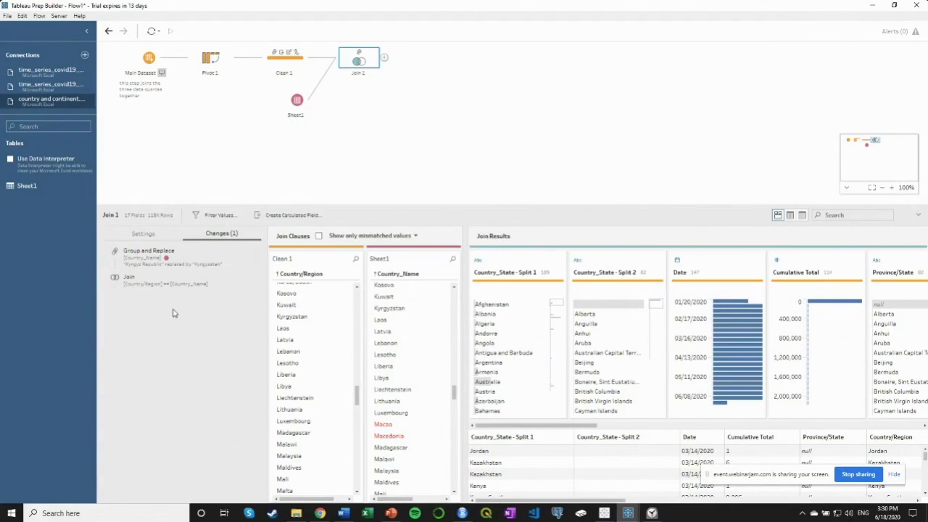
pyautogui.click(385, 58)
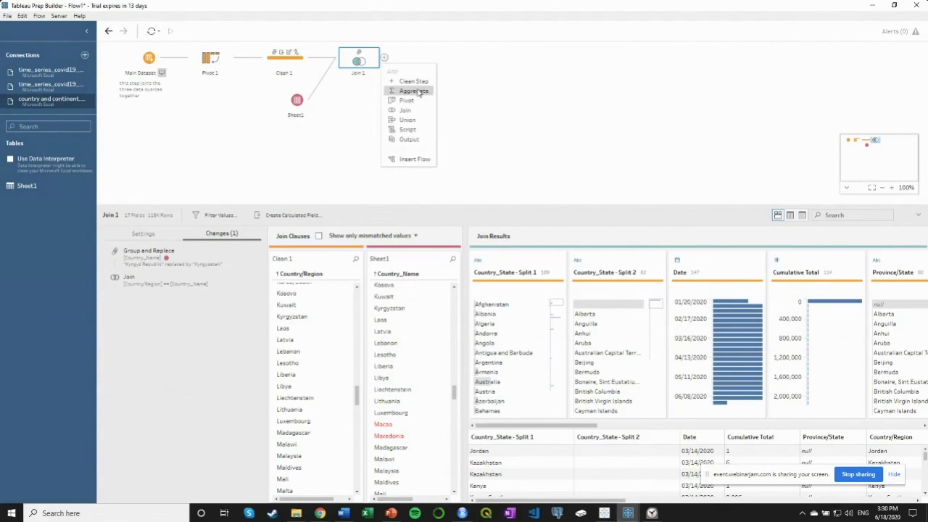
pyautogui.click(413, 81)
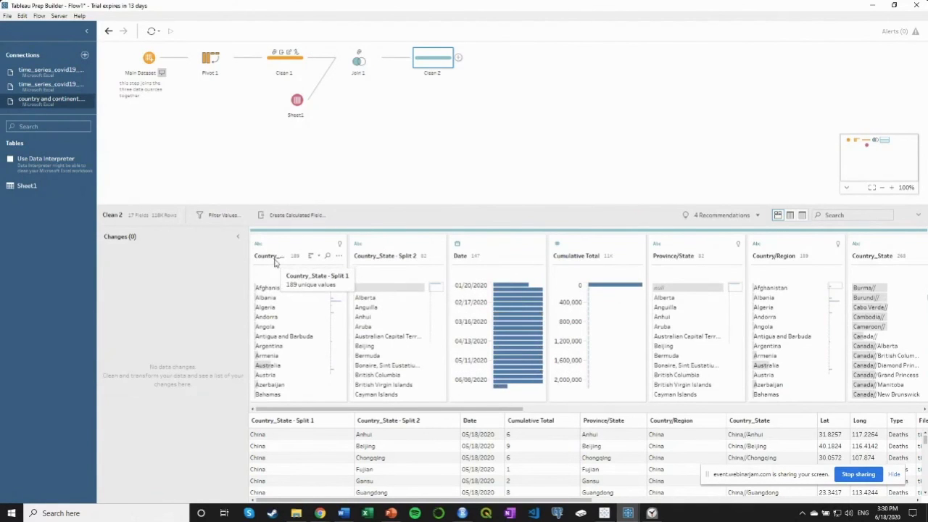
# Step: Remove the Country_State - Split 1, Country_State - Split 2 and Country_State fields in the Clean 2 step
pyautogui.click(340, 257)
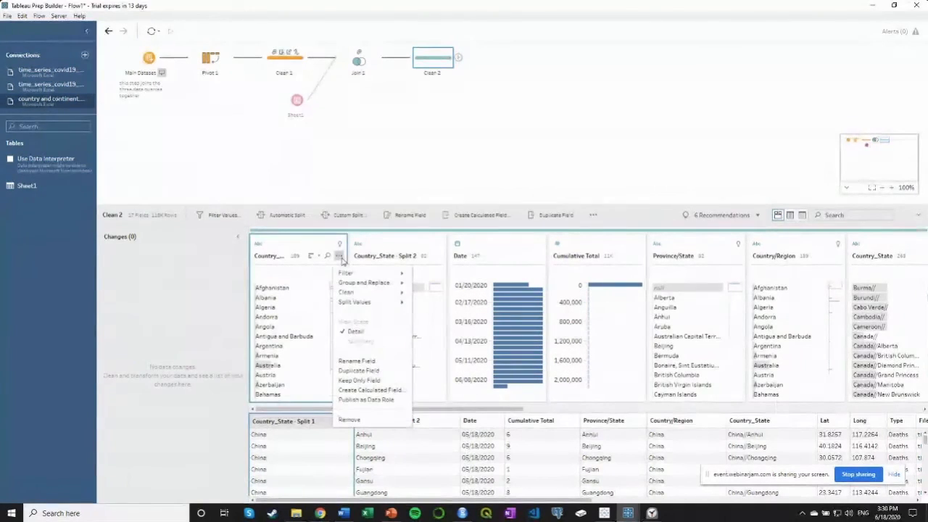
pyautogui.click(348, 419)
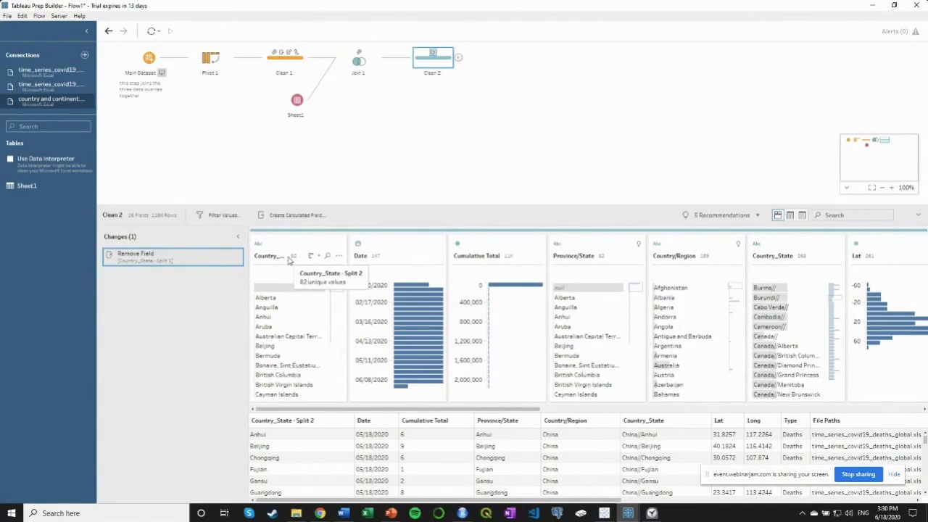
pyautogui.click(338, 256)
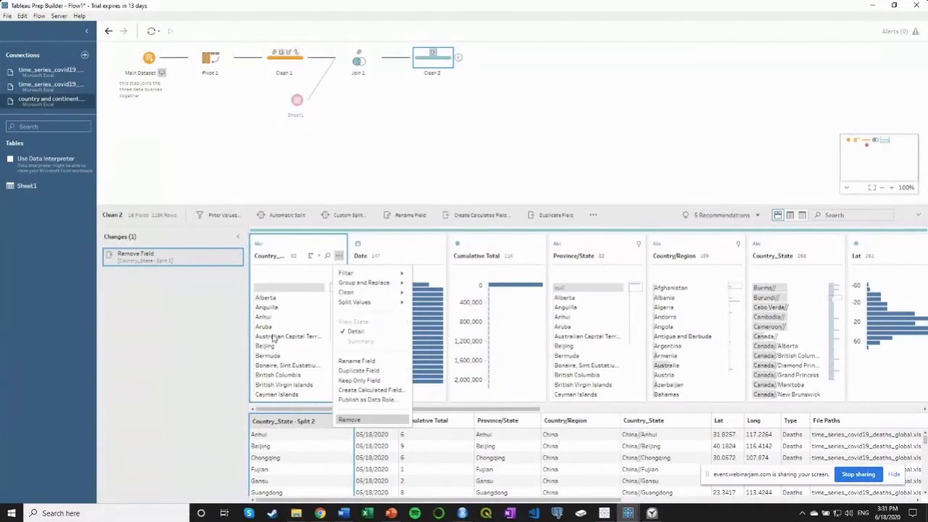
pyautogui.press('Return')
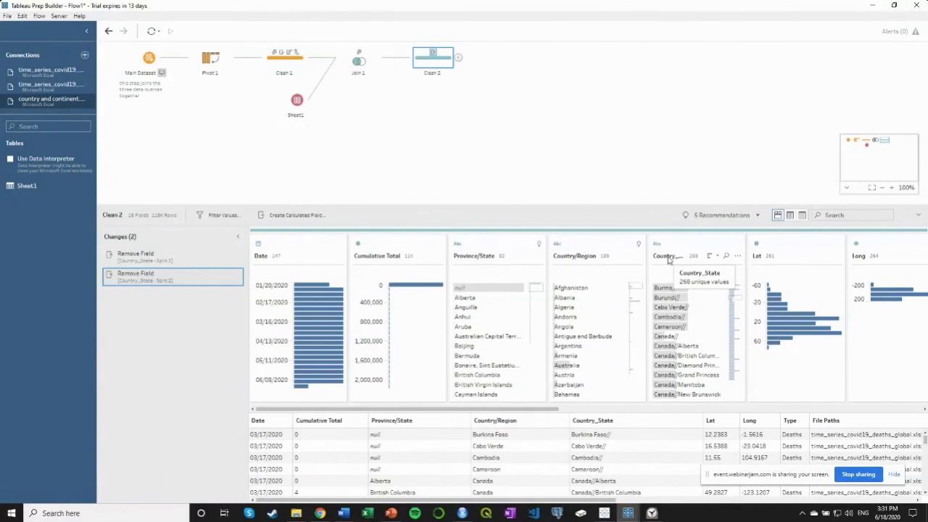
pyautogui.click(738, 255)
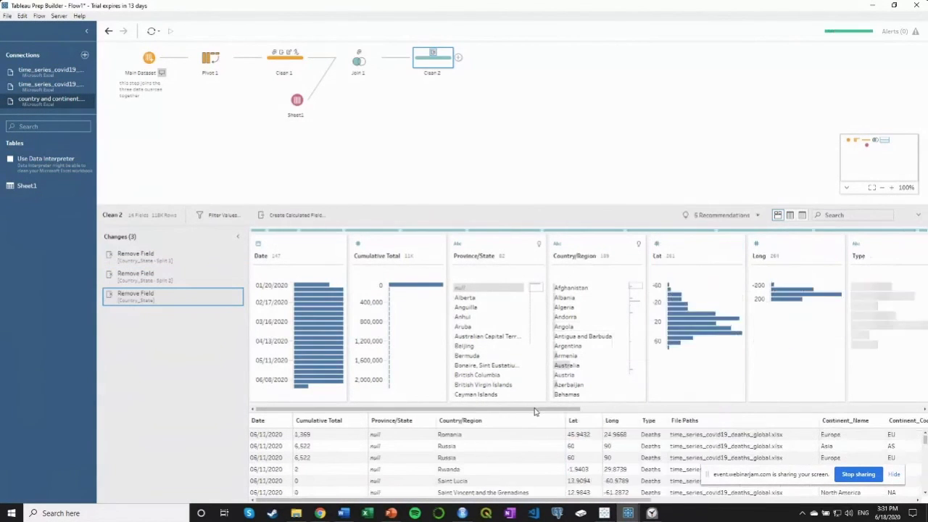
# Step: Remove the File Paths field from the Clean 2 step
pyautogui.moveTo(535, 411); pyautogui.dragTo(772, 409)
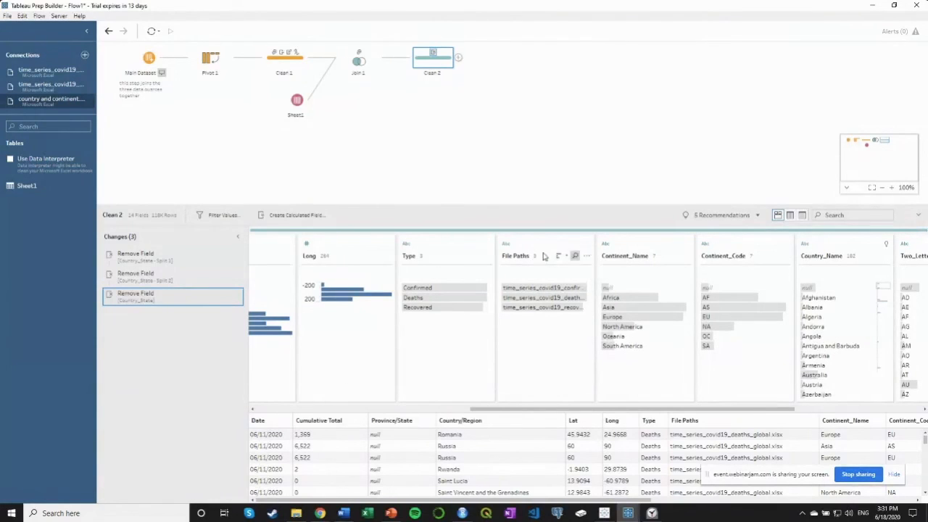
pyautogui.click(586, 256)
pyautogui.click(598, 419)
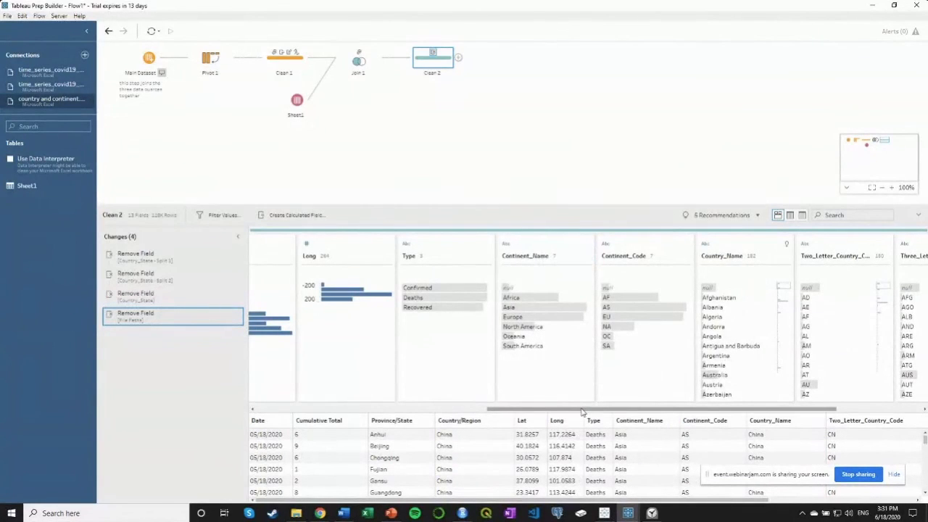
# Step: Remove the Two_Letter_Country_Code, Three_Letter_Country_Code and Country_Number fields from Clean 2
pyautogui.moveTo(583, 412); pyautogui.dragTo(701, 410)
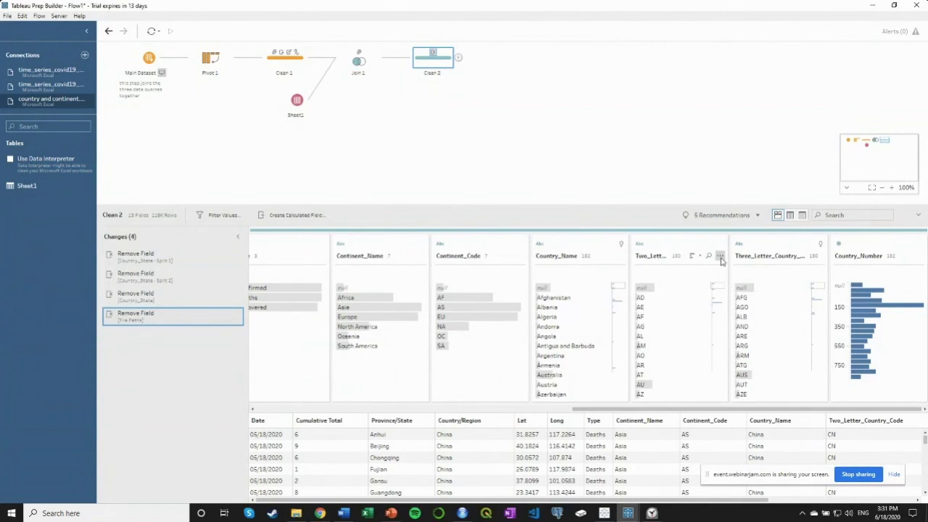
pyautogui.click(720, 256)
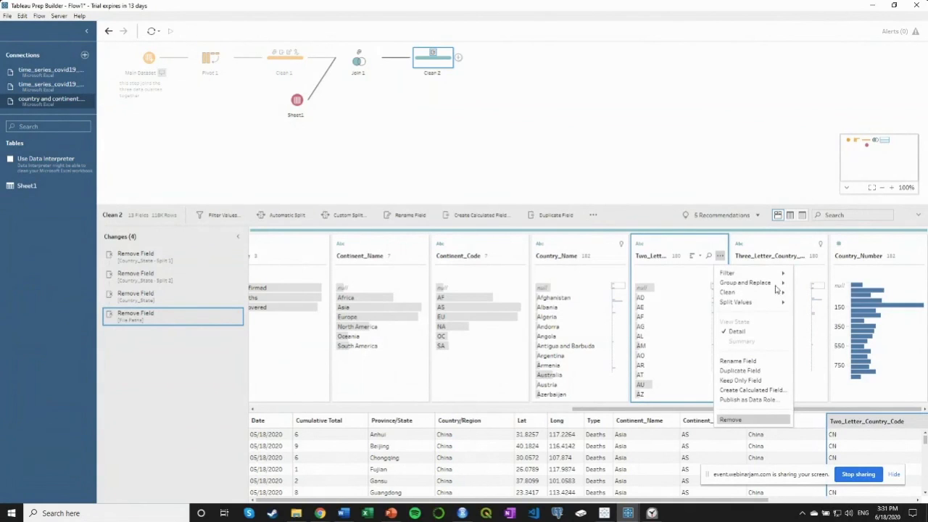
pyautogui.click(730, 419)
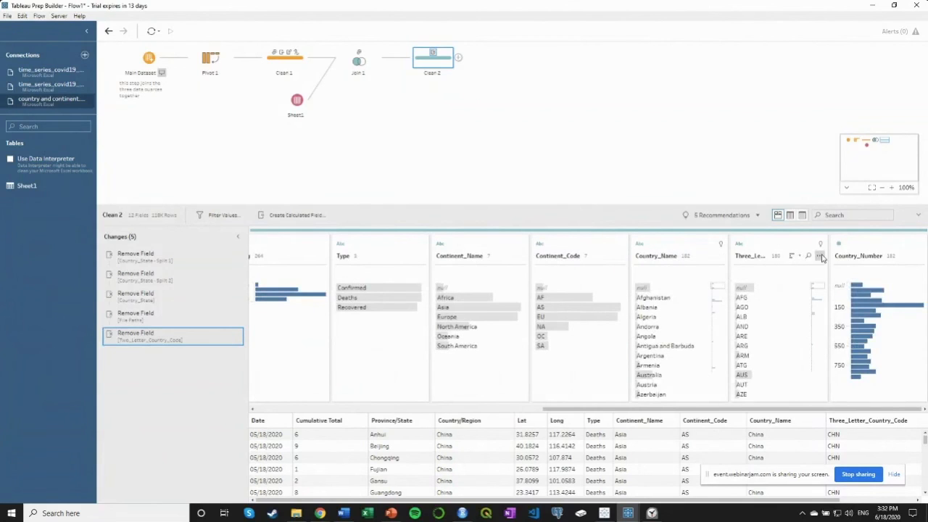
pyautogui.click(820, 256)
pyautogui.click(830, 420)
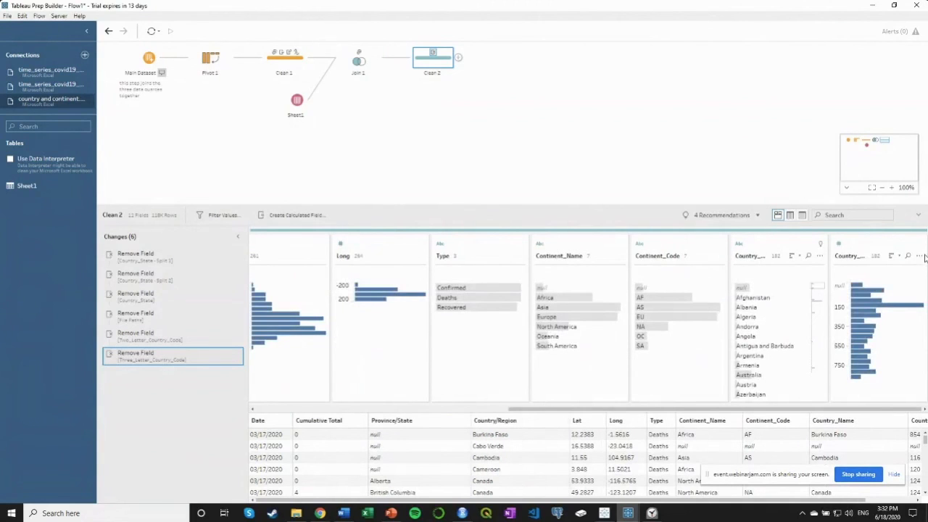
pyautogui.click(918, 256)
pyautogui.click(862, 416)
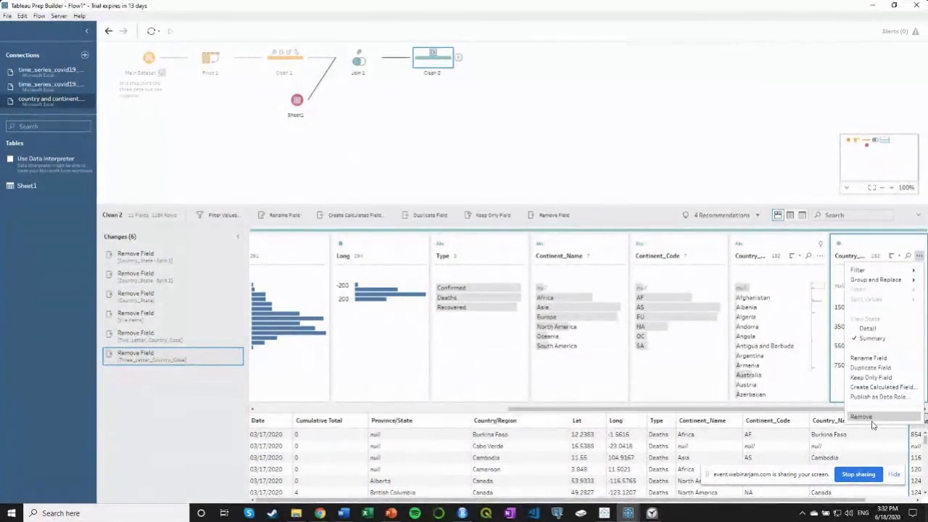
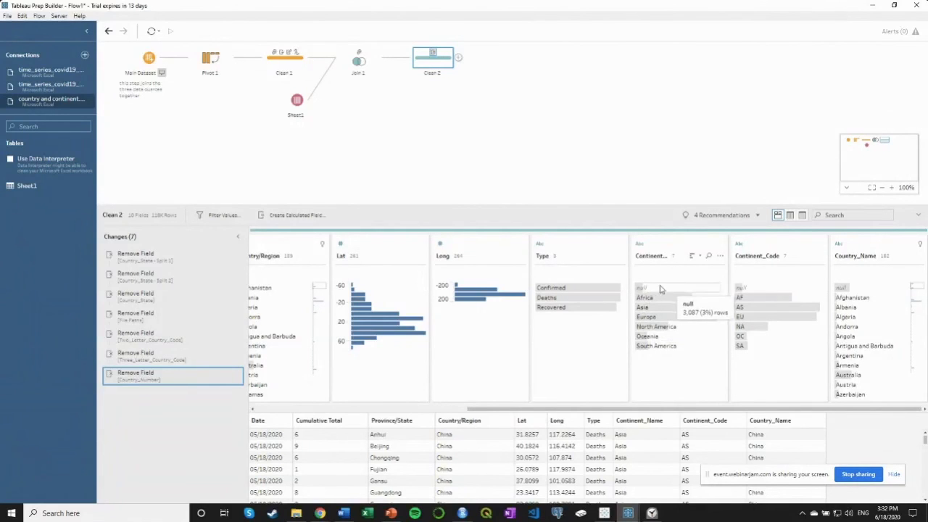
# Step: Highlight the rows with a null Continent_Code to inspect them, and remove the Country_Name field
pyautogui.click(743, 288)
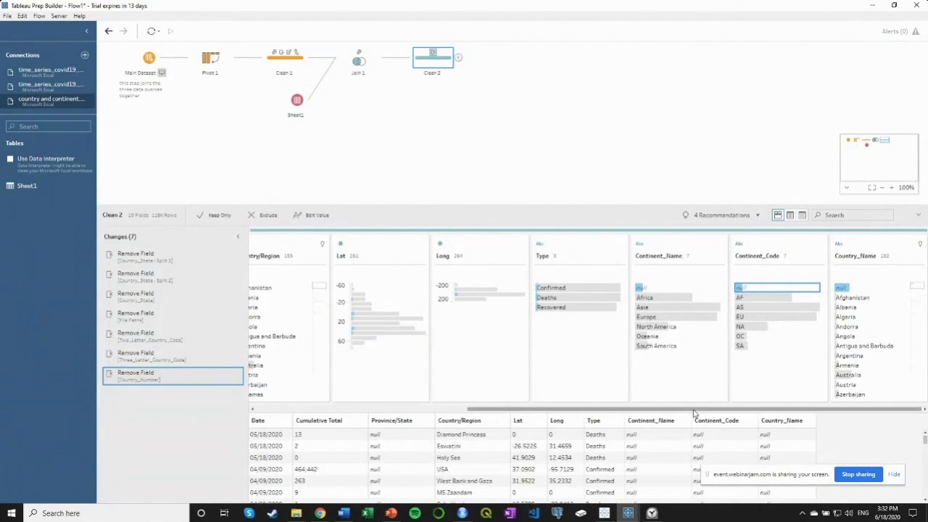
pyautogui.moveTo(696, 412); pyautogui.dragTo(822, 405)
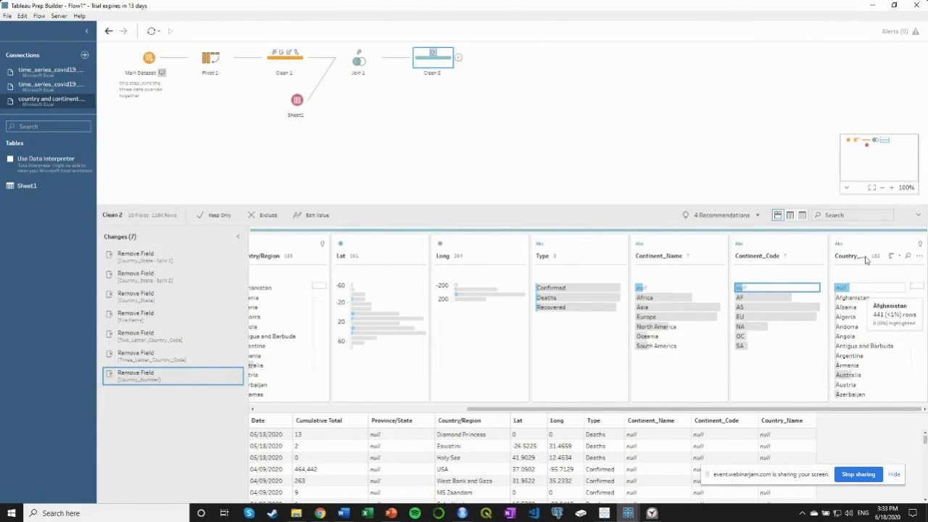
pyautogui.click(919, 257)
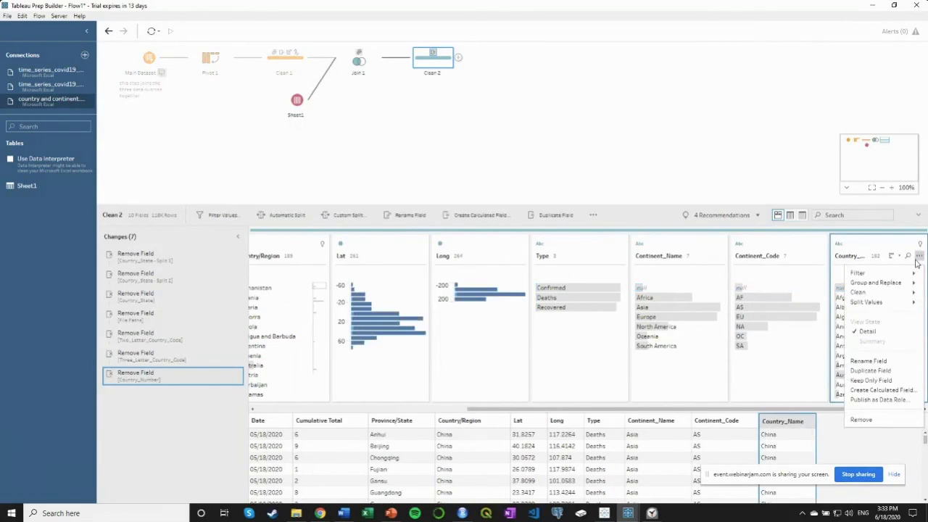
pyautogui.press('Return')
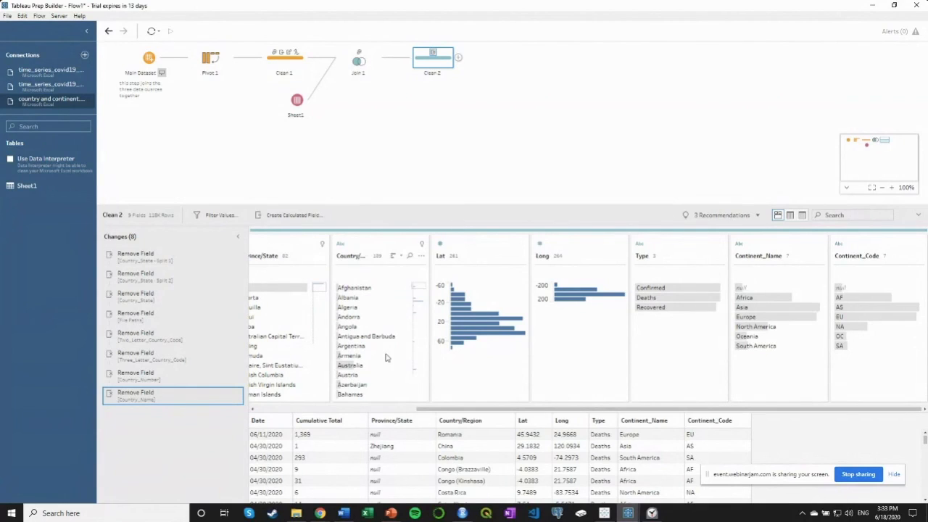
# Step: Assign the geographic data role Country/Region to the Country/Region field
pyautogui.click(421, 257)
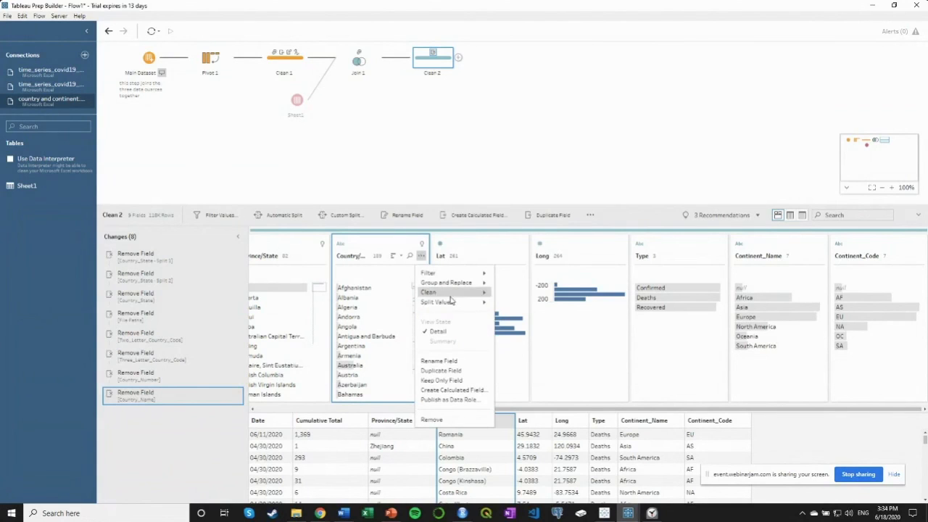
pyautogui.moveTo(454, 303)
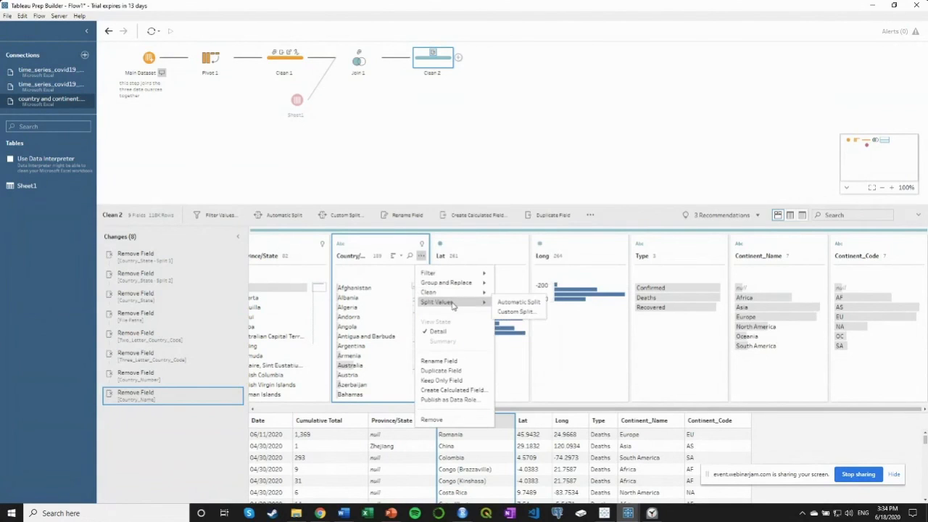
pyautogui.click(338, 246)
pyautogui.click(340, 246)
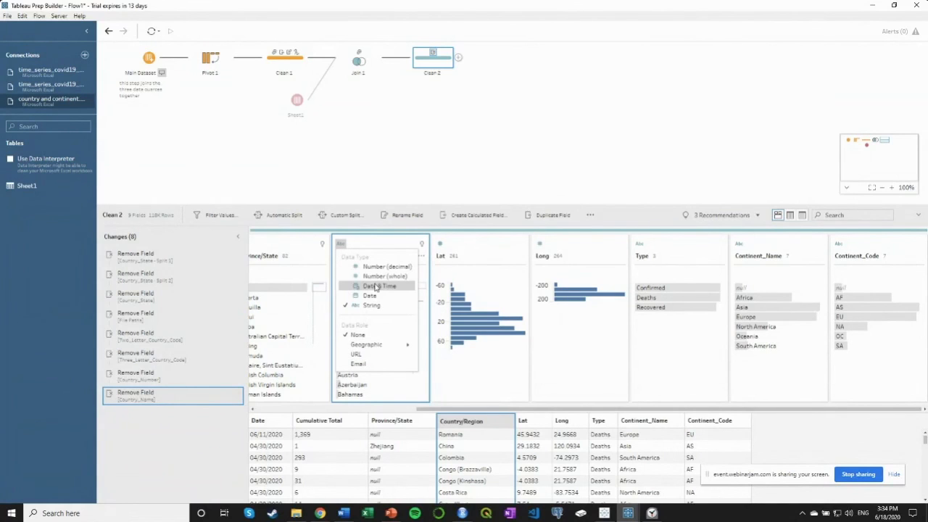
pyautogui.click(629, 219)
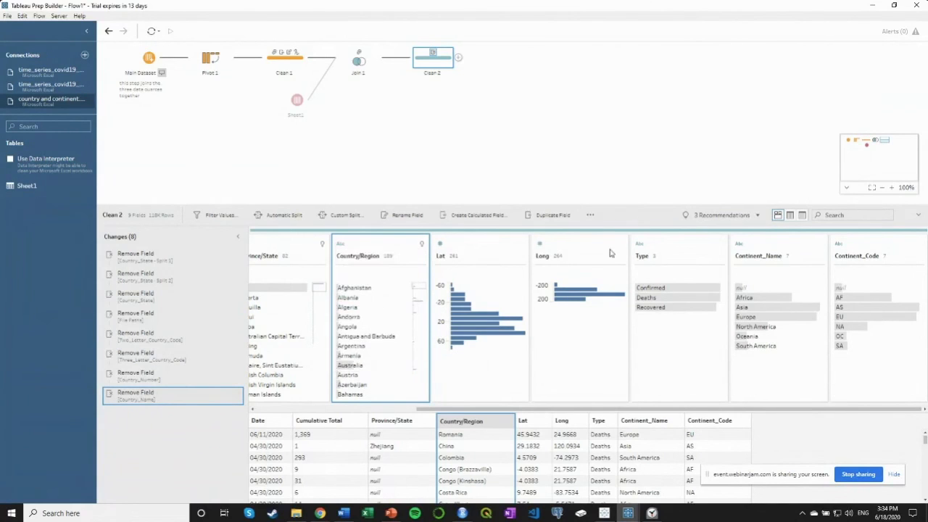
pyautogui.click(340, 244)
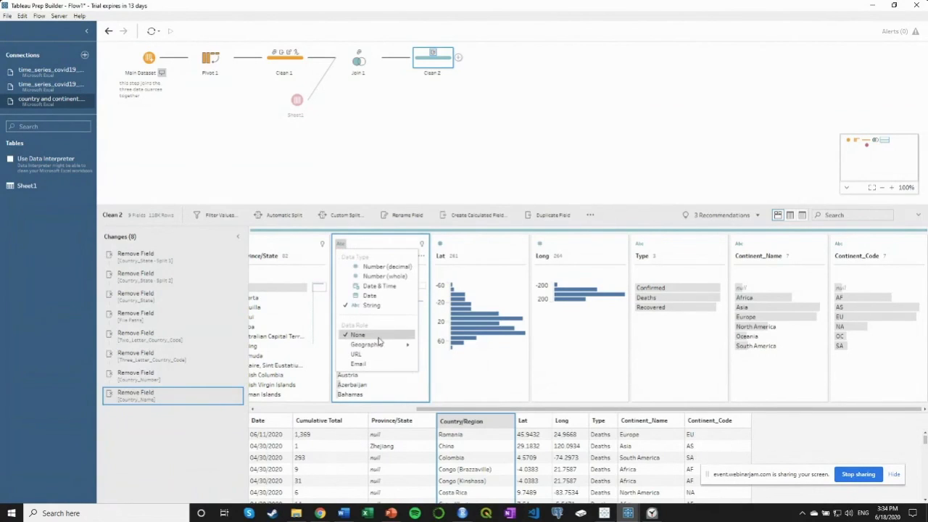
pyautogui.moveTo(381, 345)
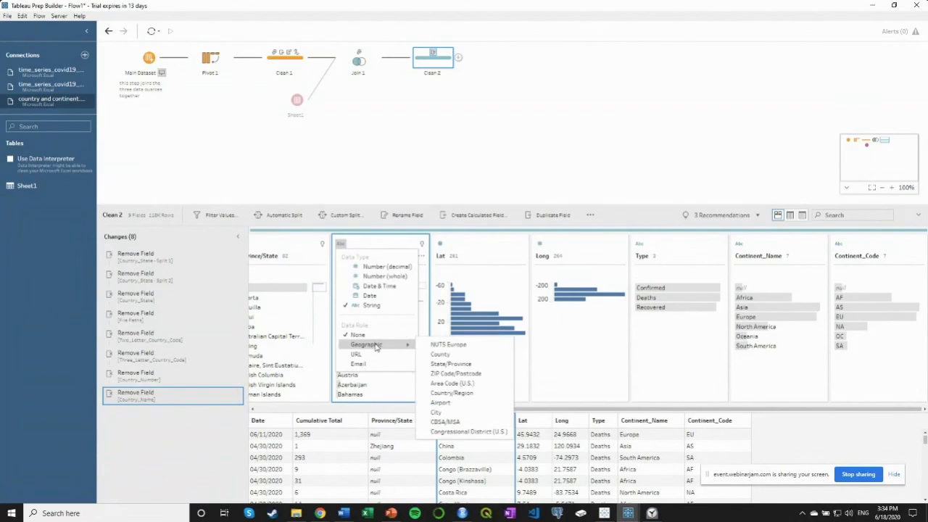
pyautogui.click(479, 396)
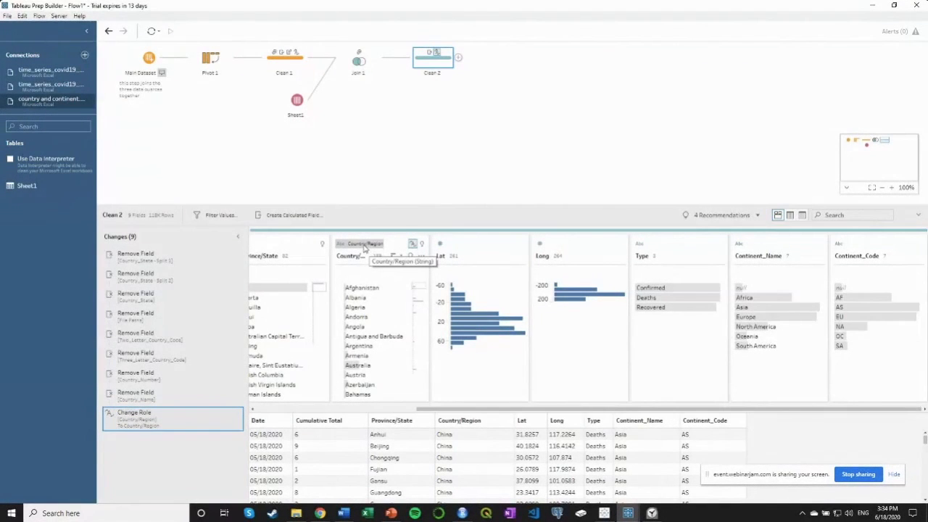
# Step: Assign the geographic data role State/Province to the Province/State field
pyautogui.moveTo(508, 410); pyautogui.dragTo(448, 409)
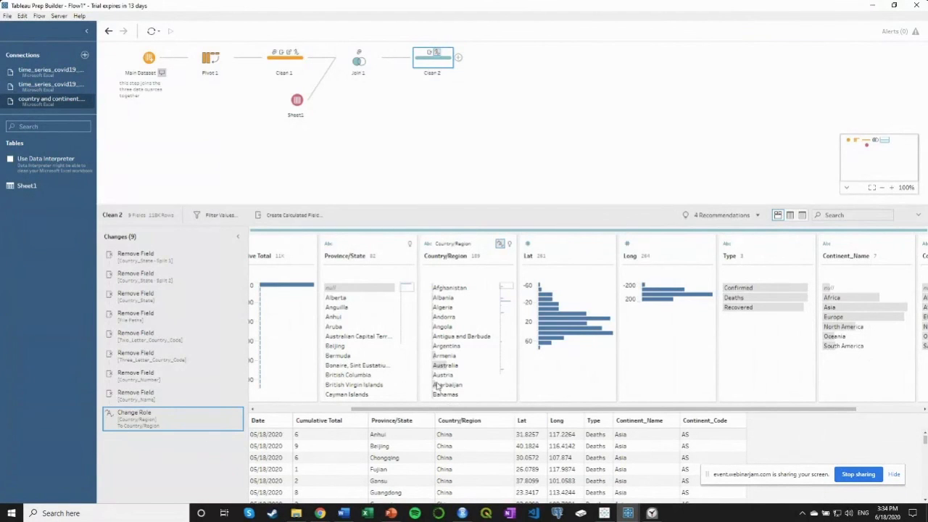
pyautogui.click(330, 246)
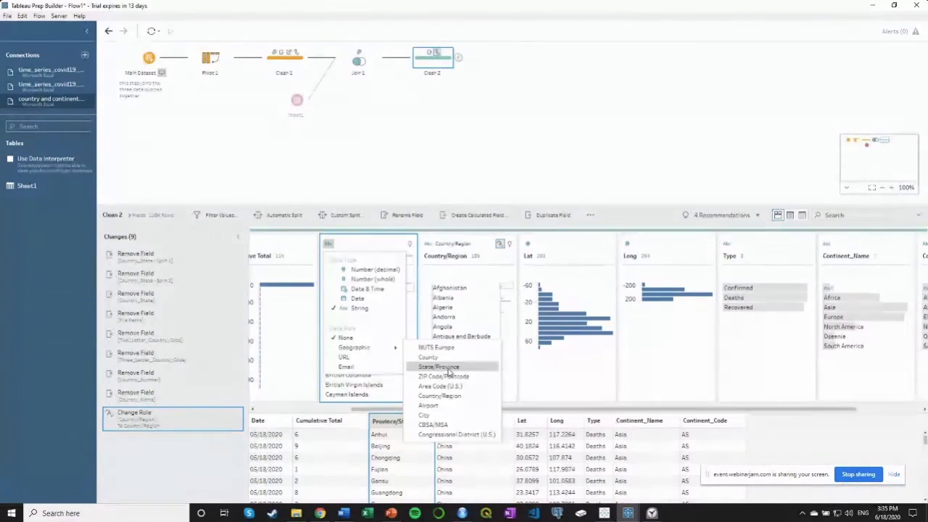
pyautogui.click(449, 371)
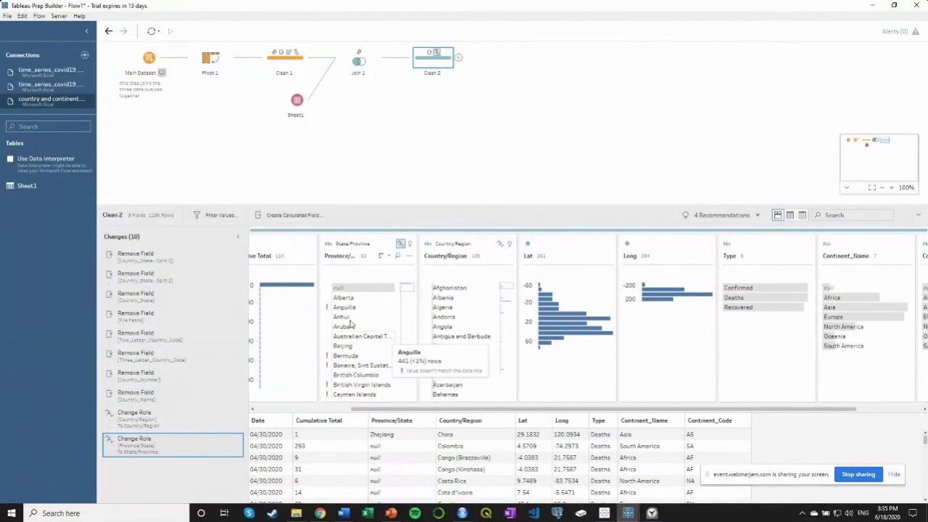
# Step: Examine the values that do not match their geographic role in Province/State and Country/Region, including the recommended fixes for Country/Region
pyautogui.moveTo(339, 310)
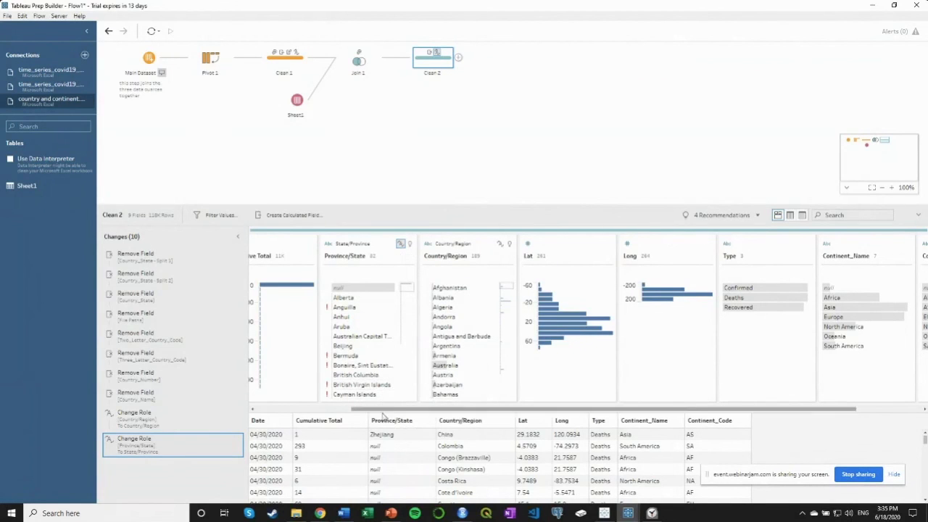
pyautogui.moveTo(362, 410); pyautogui.dragTo(333, 412)
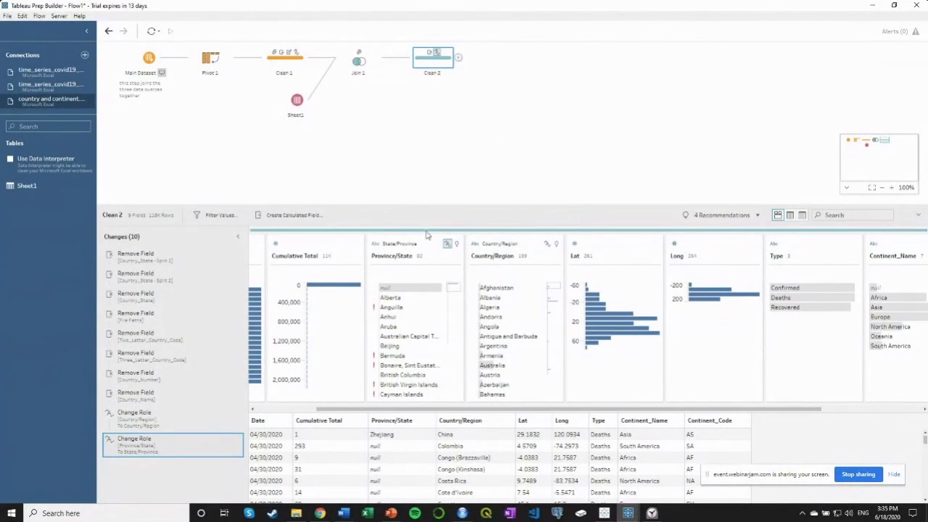
pyautogui.click(701, 219)
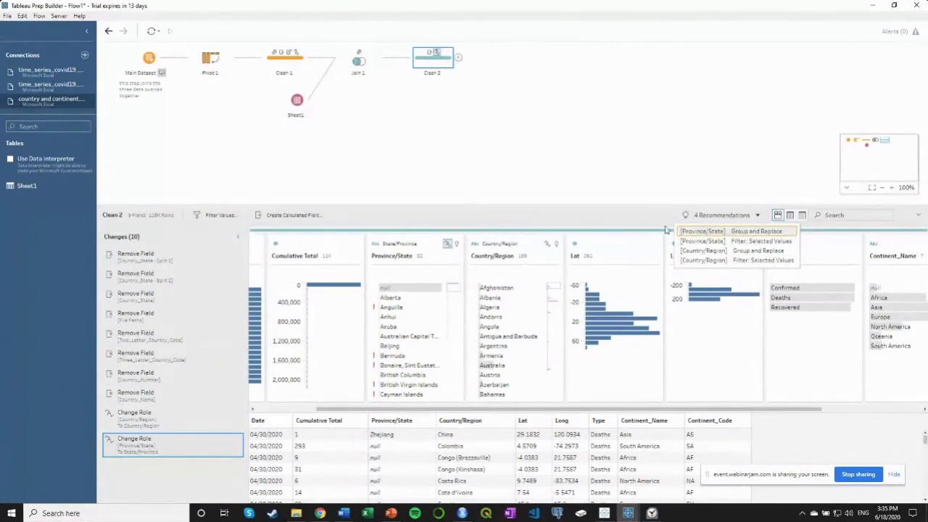
pyautogui.click(606, 219)
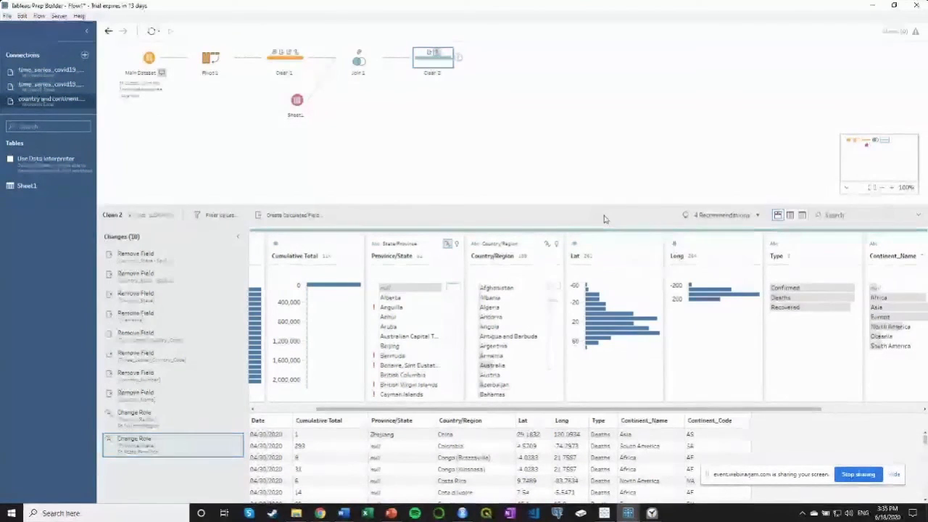
pyautogui.click(556, 245)
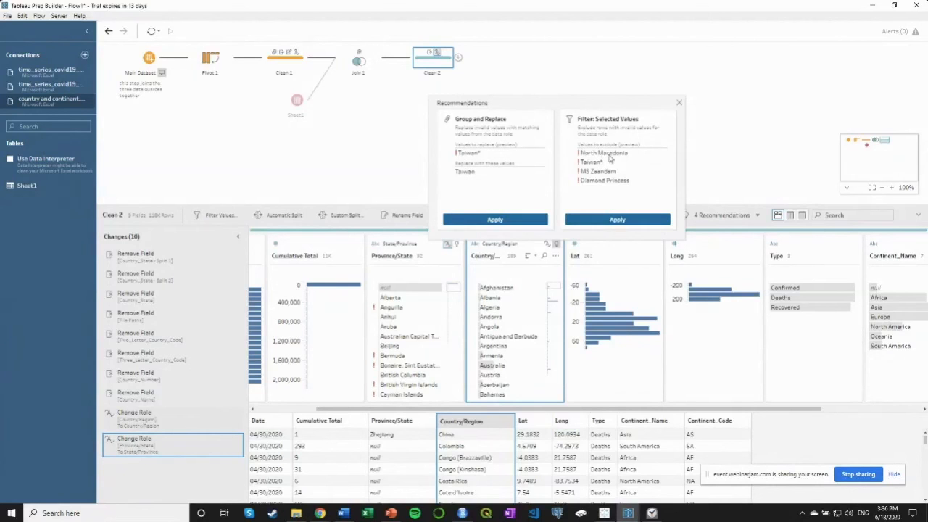
pyautogui.click(678, 105)
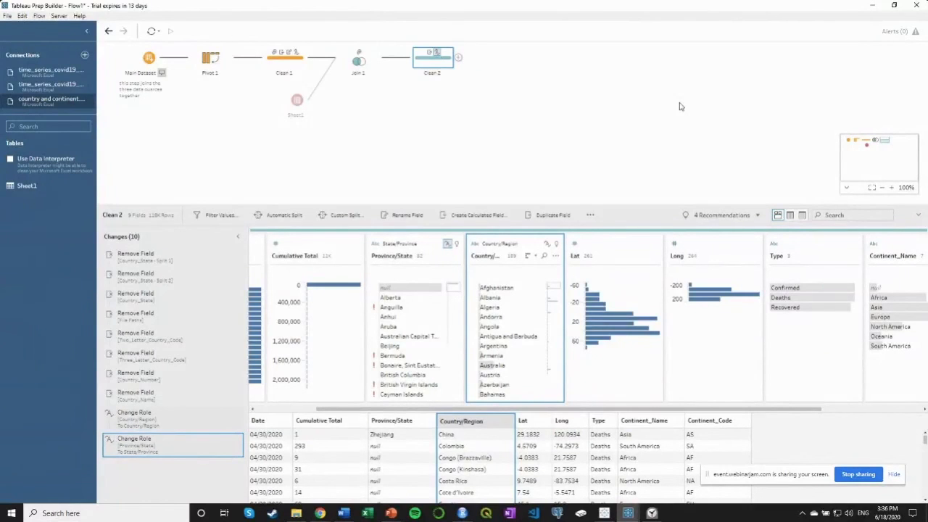
# Step: Add an output step after Clean 2 that saves to the workshop\data files\outputs folder as "Covid 19 cases since 0122"
pyautogui.click(458, 59)
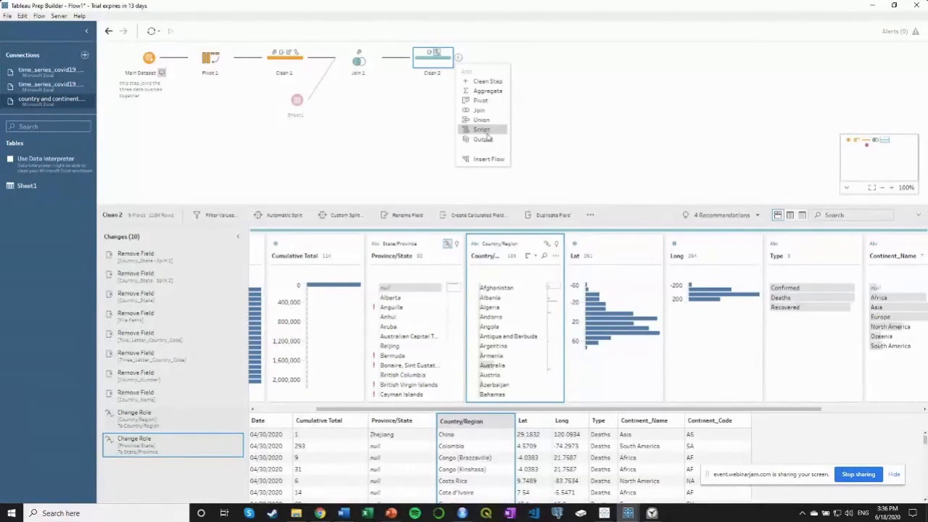
pyautogui.click(485, 142)
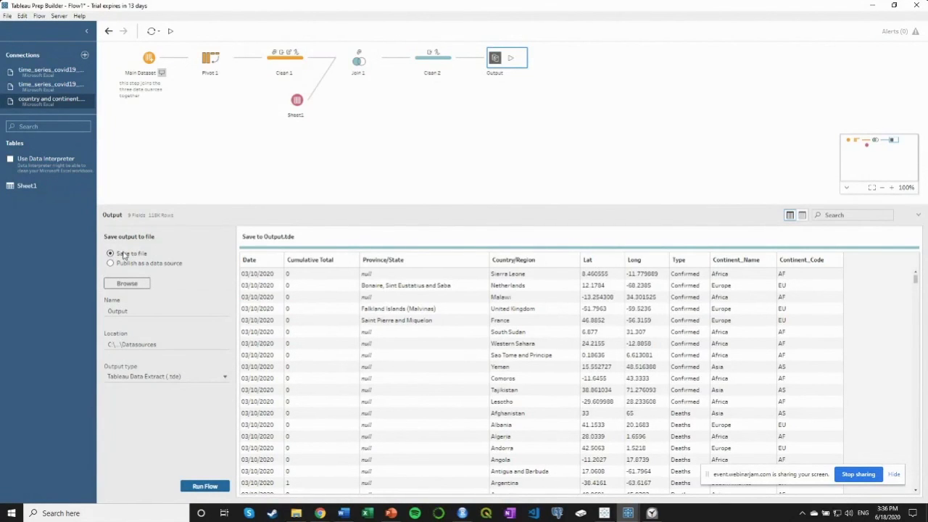
pyautogui.click(129, 283)
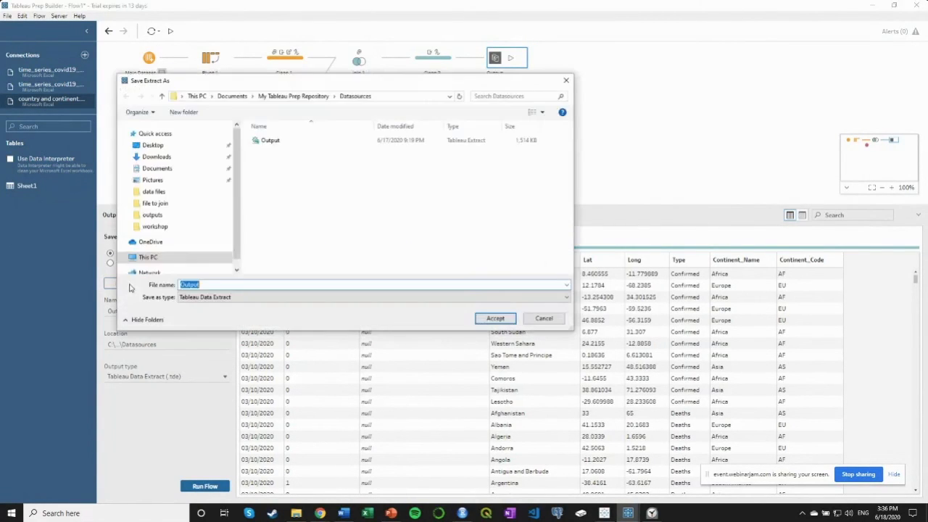
pyautogui.click(168, 193)
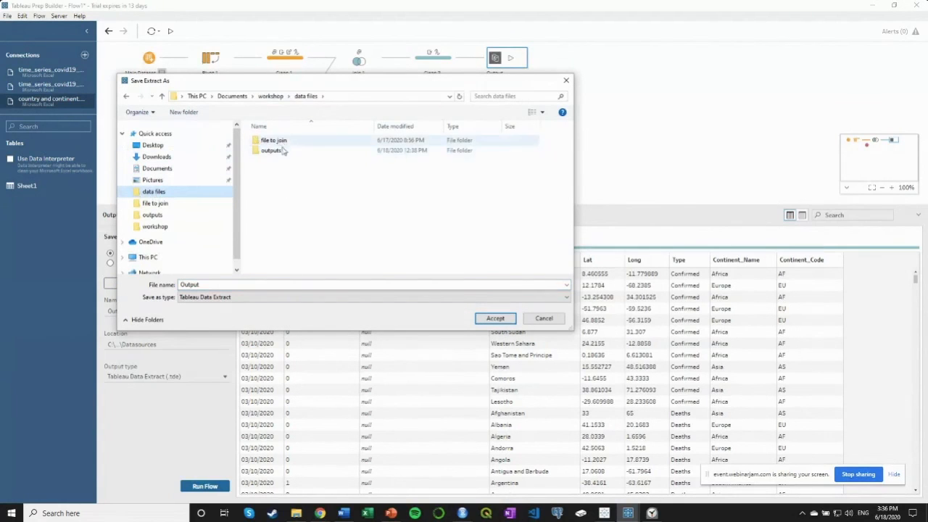
pyautogui.doubleClick(279, 150)
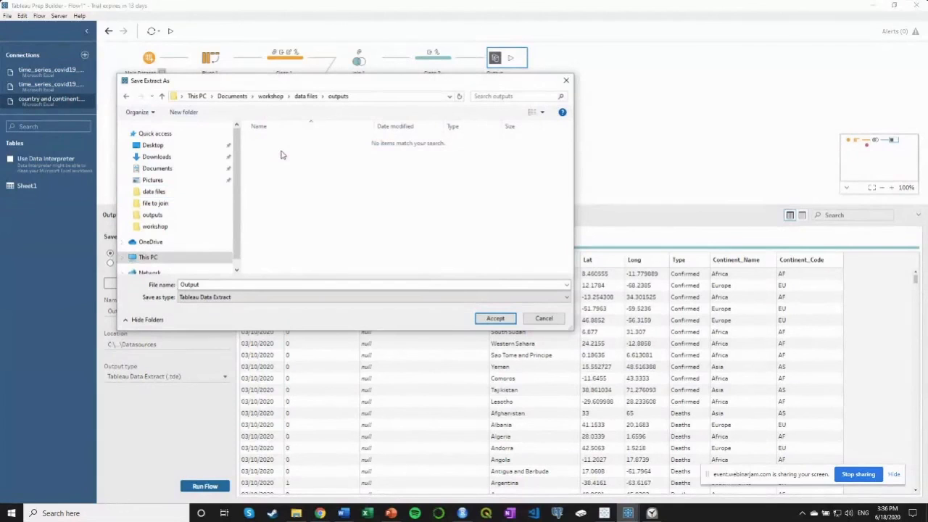
pyautogui.doubleClick(219, 284)
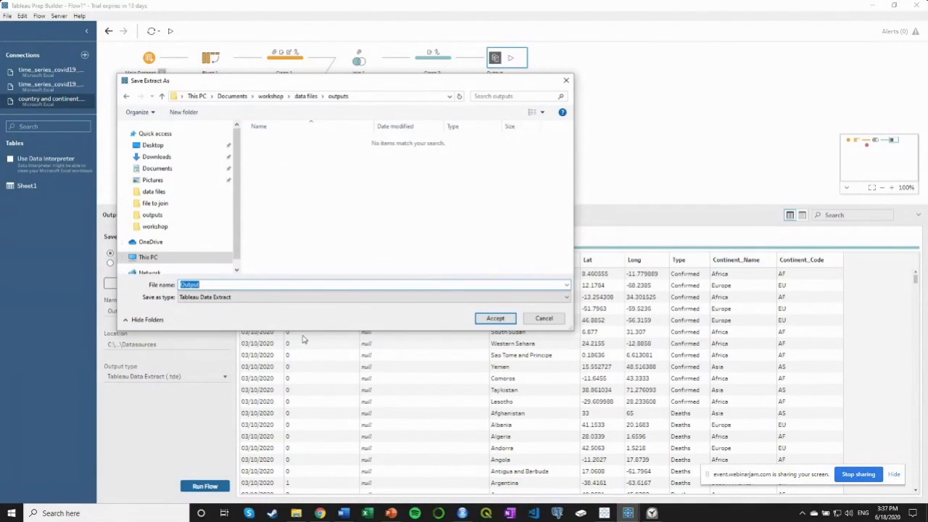
pyautogui.write('Covid 19 cases')
pyautogui.write('since 0122')
pyautogui.click(495, 318)
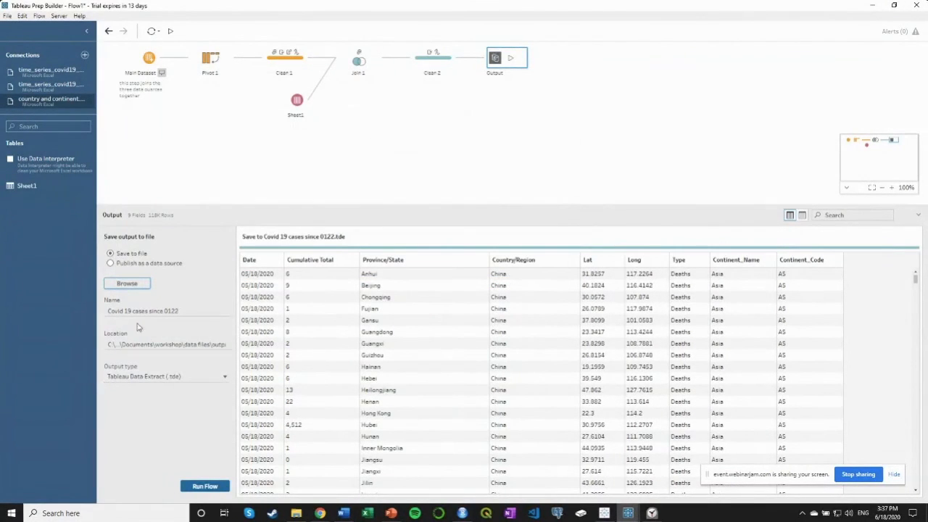
# Step: Set the output type to Tableau Data Extract (.hyper) and deselect the output step
pyautogui.click(155, 377)
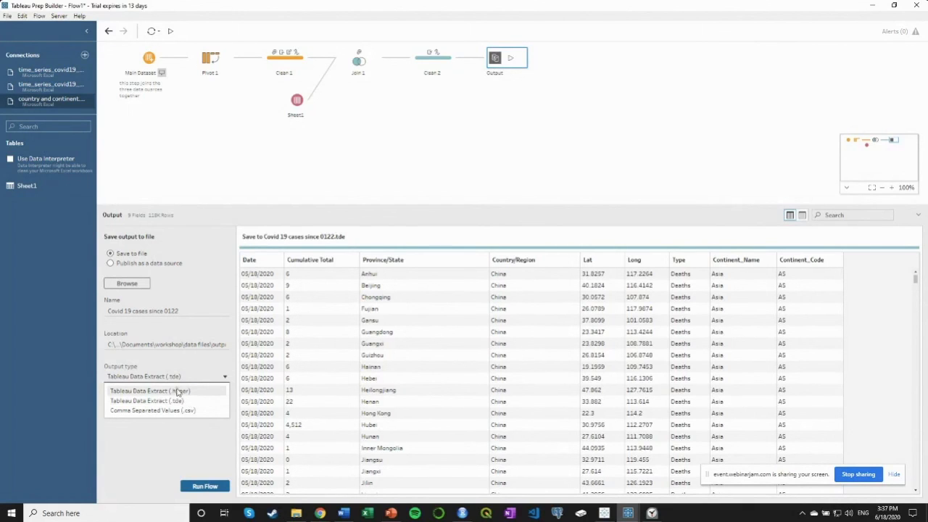
pyautogui.click(179, 392)
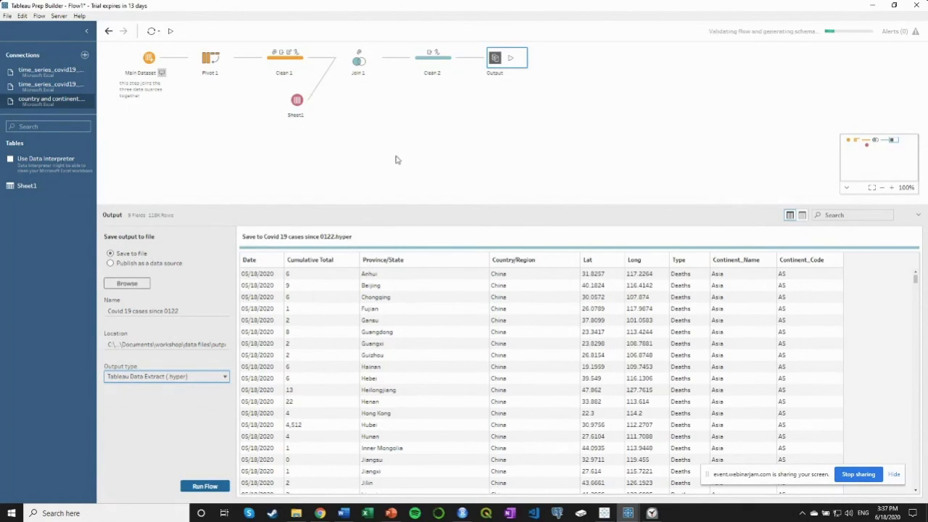
pyautogui.click(426, 142)
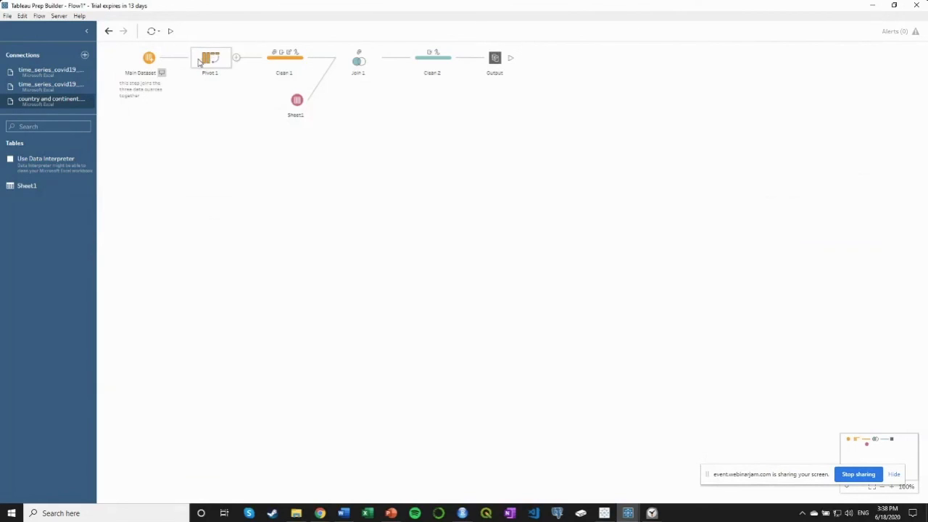
# Step: Run the flow through its output step to generate the extract file, and dismiss the completion dialog
pyautogui.moveTo(274, 58)
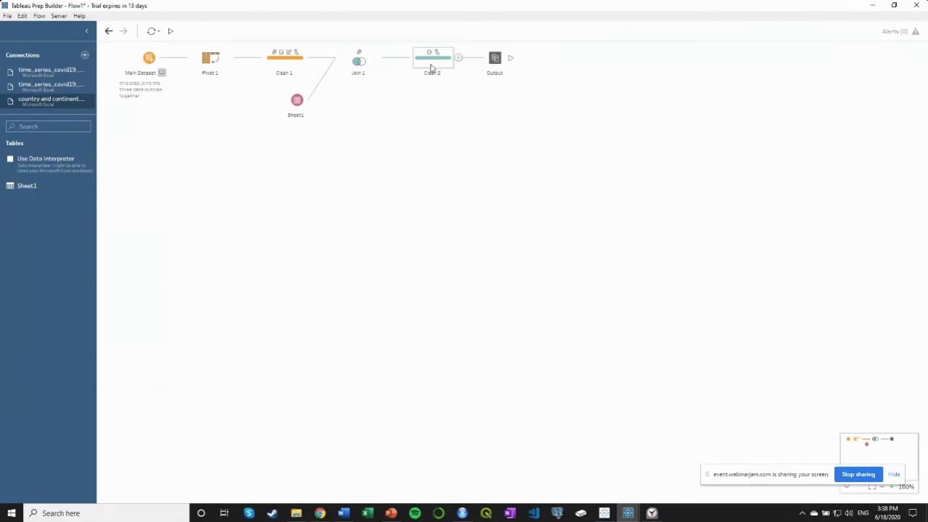
pyautogui.click(511, 58)
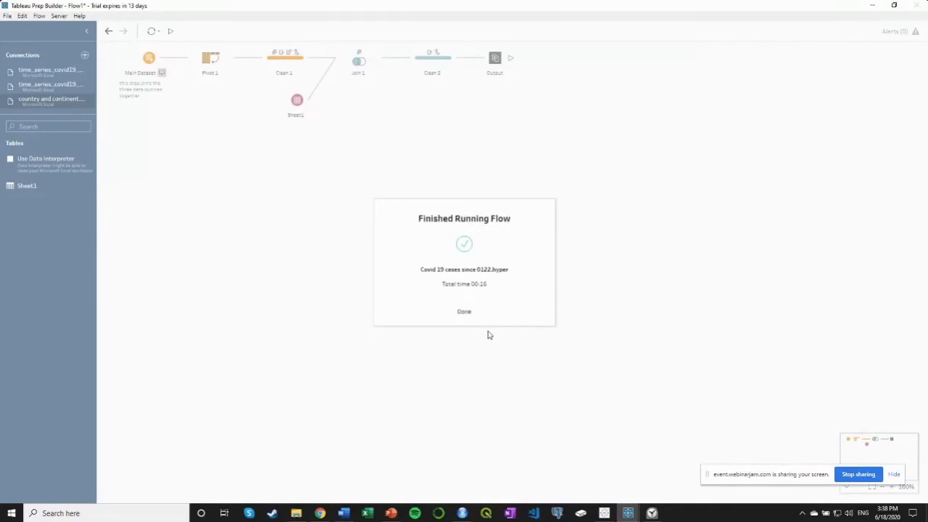
pyautogui.click(464, 314)
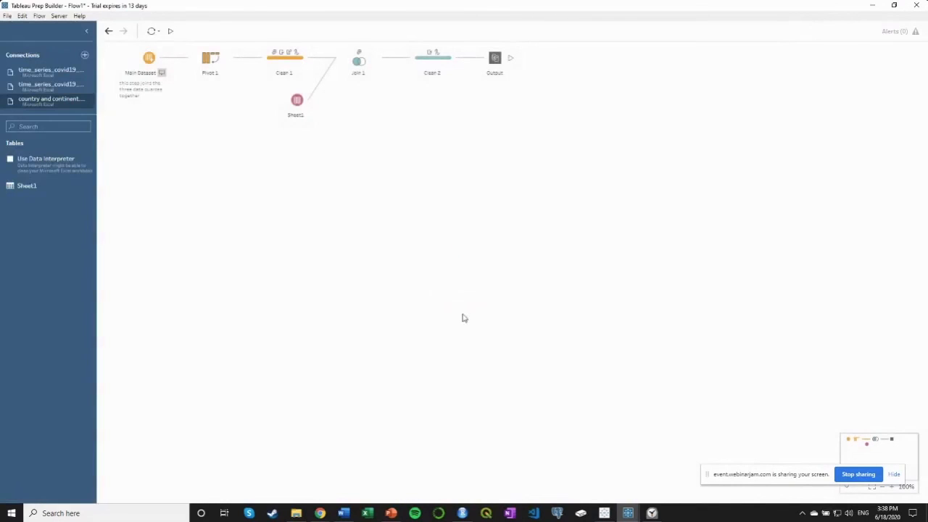
# Step: Locate the Covid 19 cases since 0122 extract in the outputs folder in File Explorer, and switch to the PowerPoint presentation
pyautogui.click(296, 513)
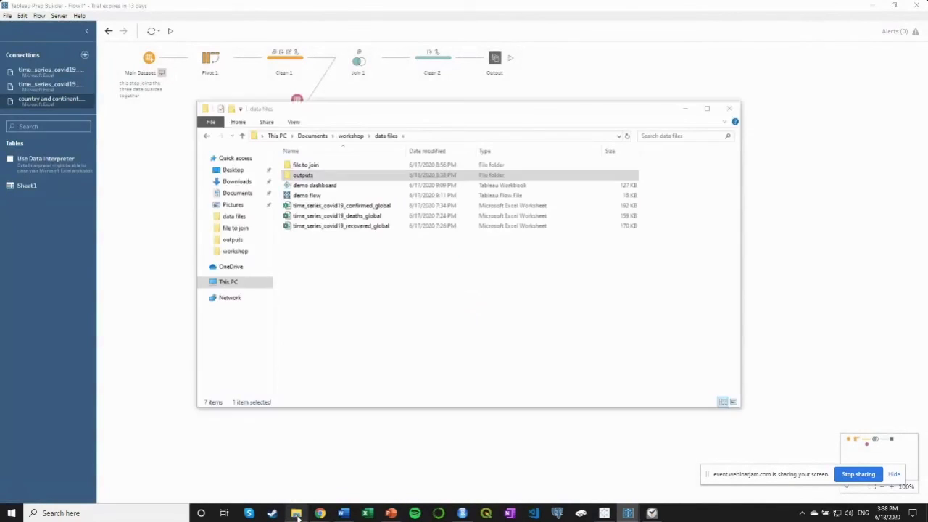
pyautogui.doubleClick(308, 176)
pyautogui.click(319, 165)
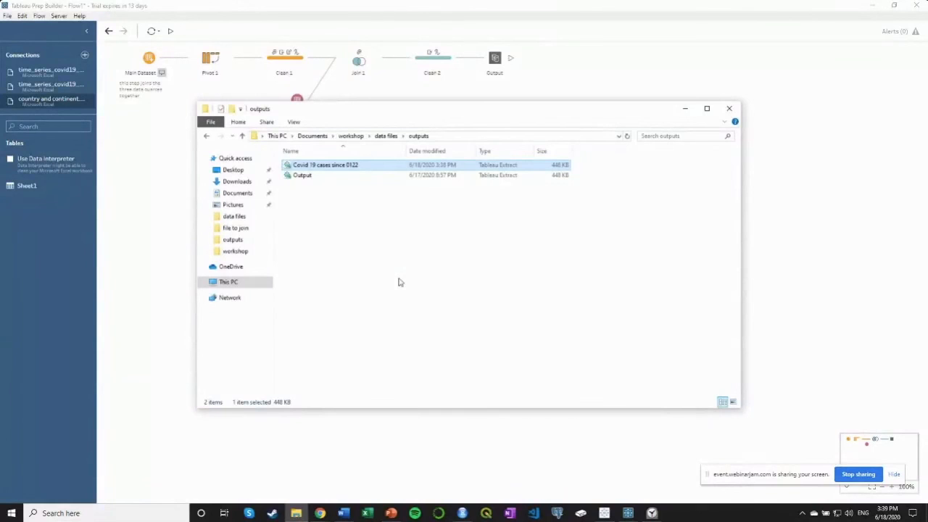
pyautogui.click(395, 513)
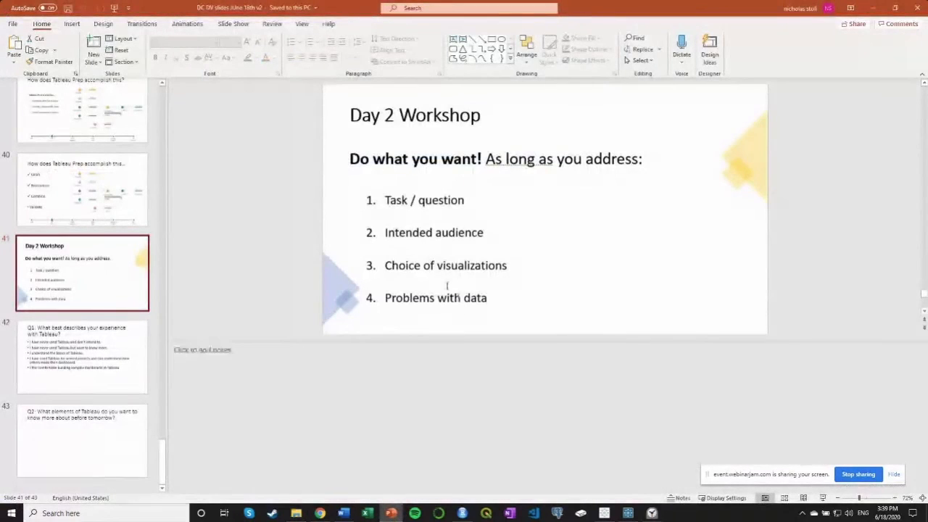